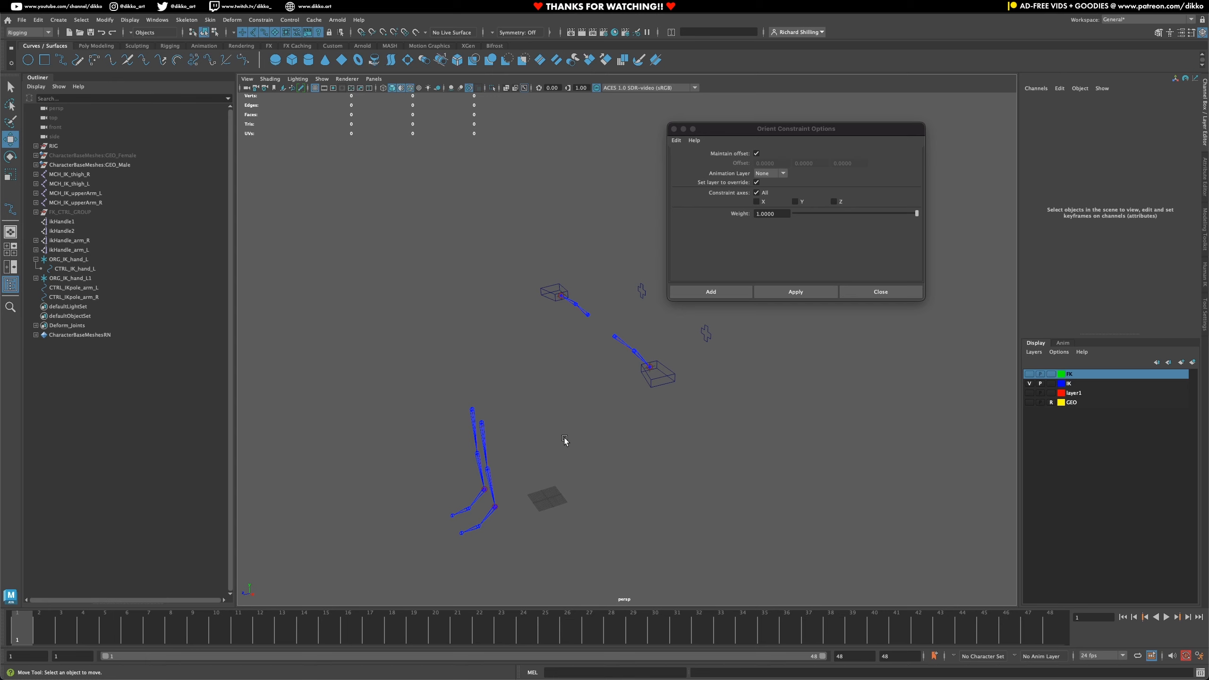
- Duplicate the left hand IK control CTRL_IK_hand_L and move the copy sideways, roughly above the legs
scroll(565, 441, up, 5)
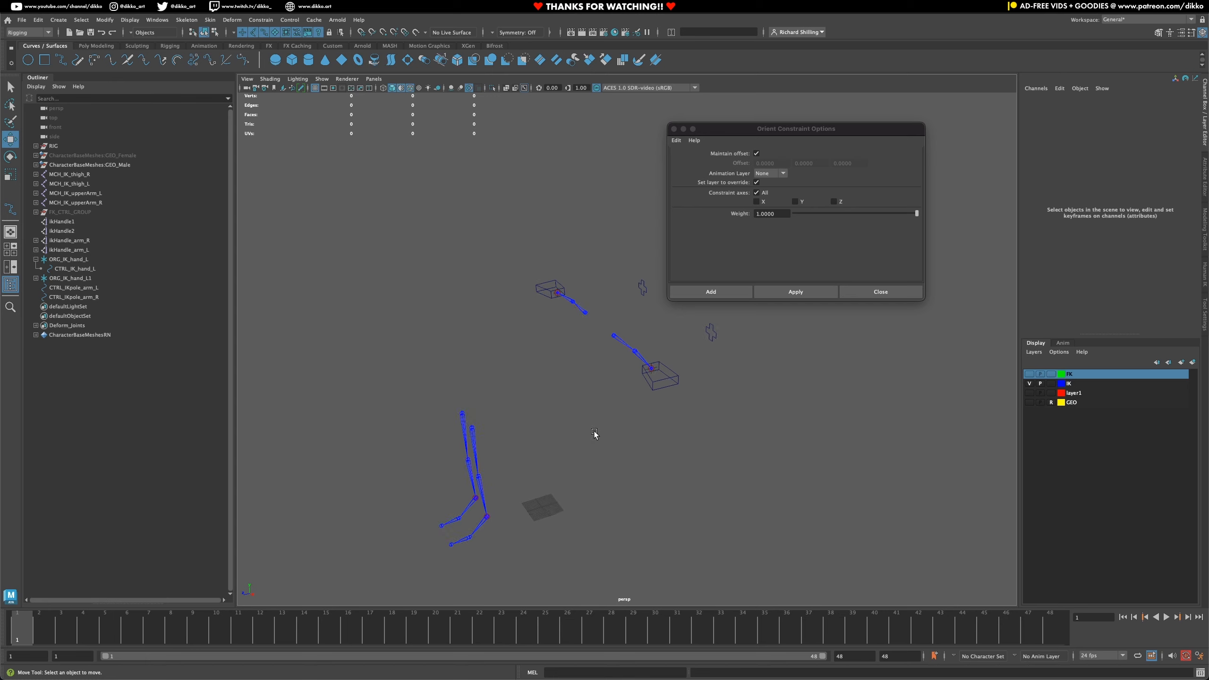
scroll(587, 431, up, 2)
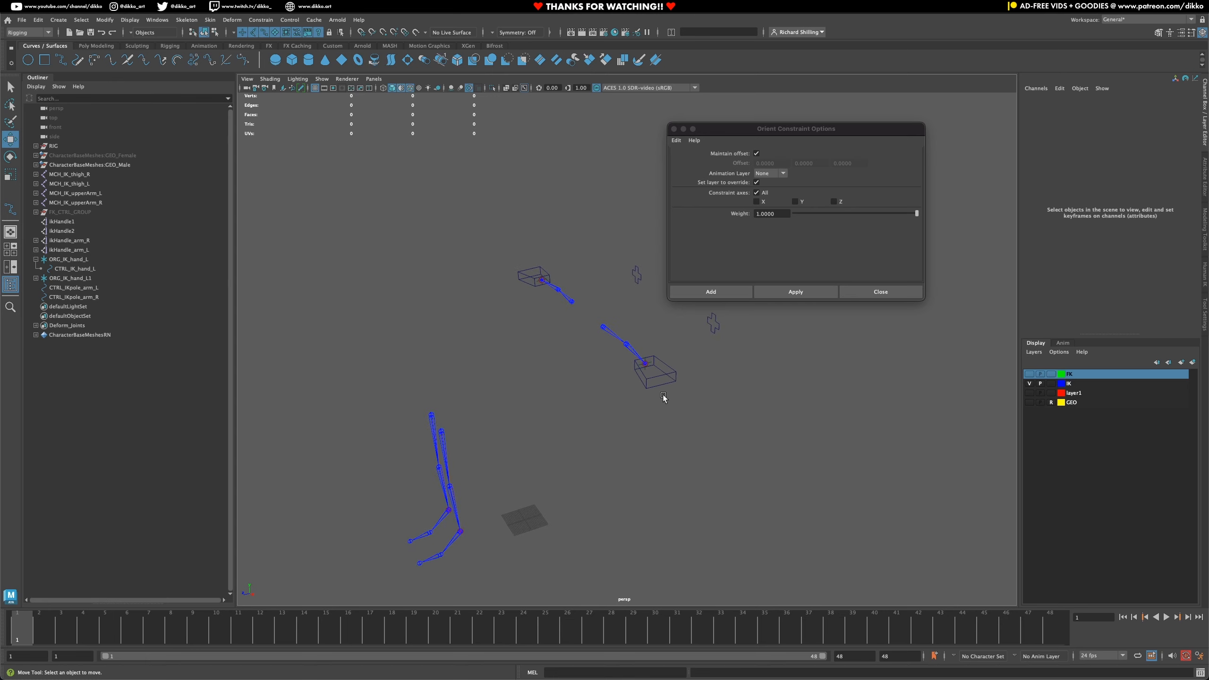
click(665, 379)
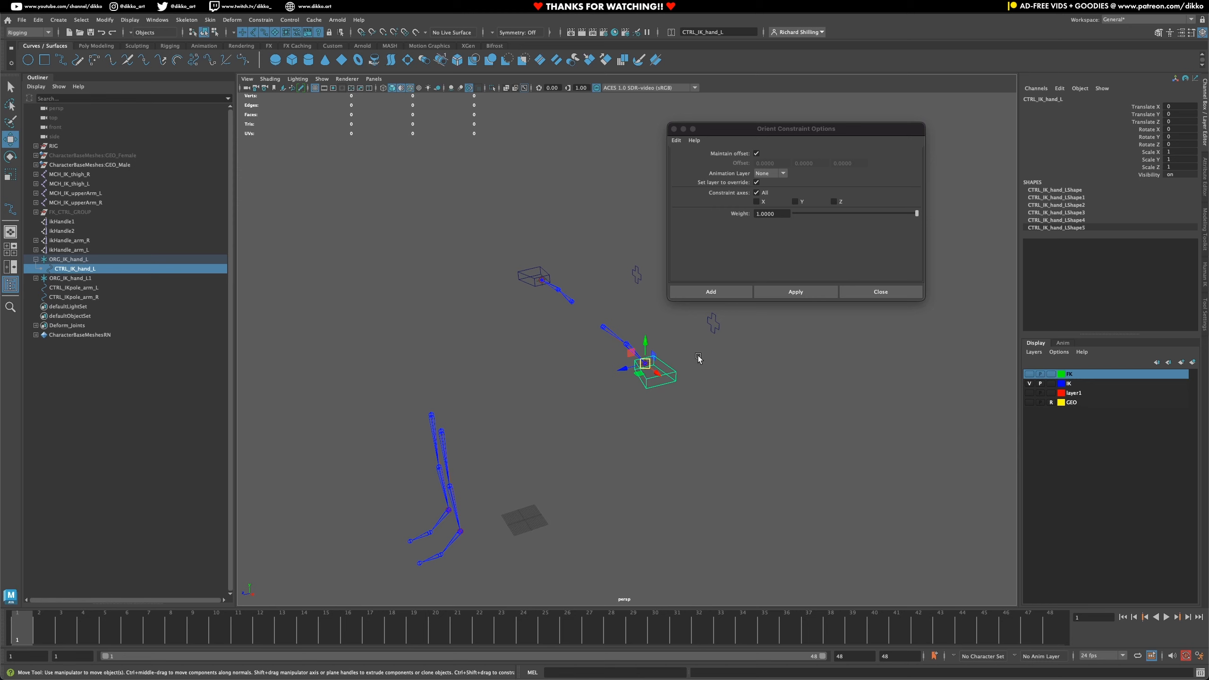
key(ctrl+d)
drag(633, 376, 490, 423)
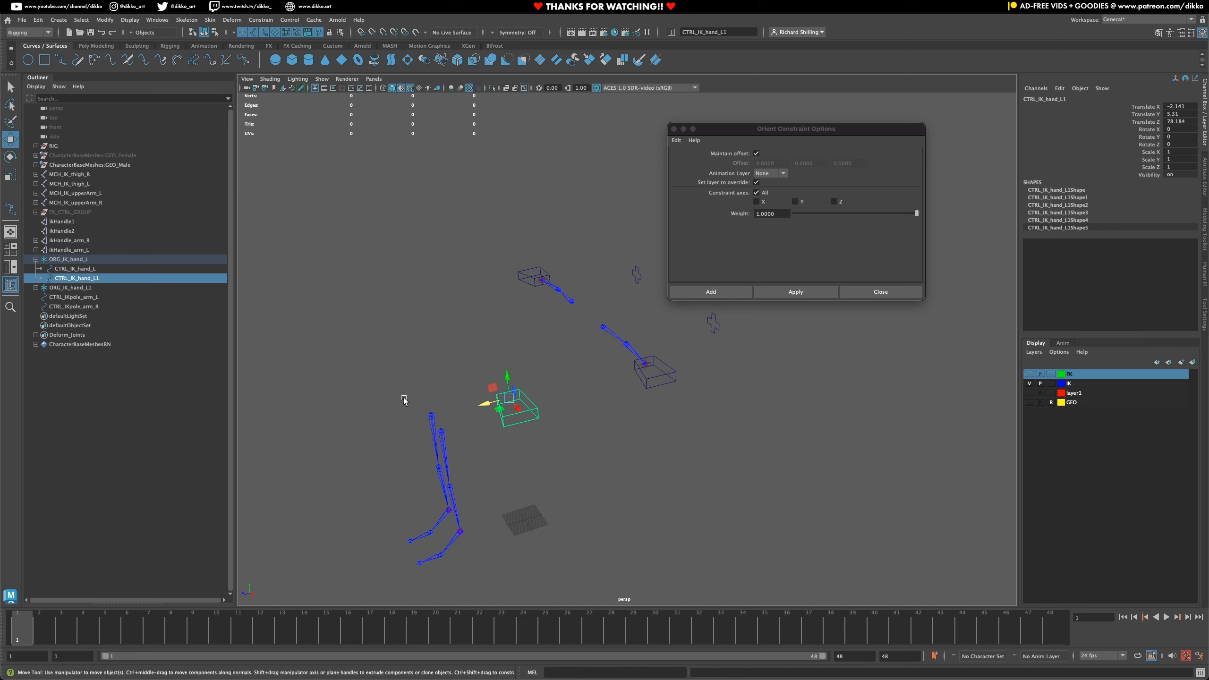
- Unparent the duplicated hand control from the ORG_IK_hand_L group, keep it selected and view it from above
key(shift+p)
click(527, 449)
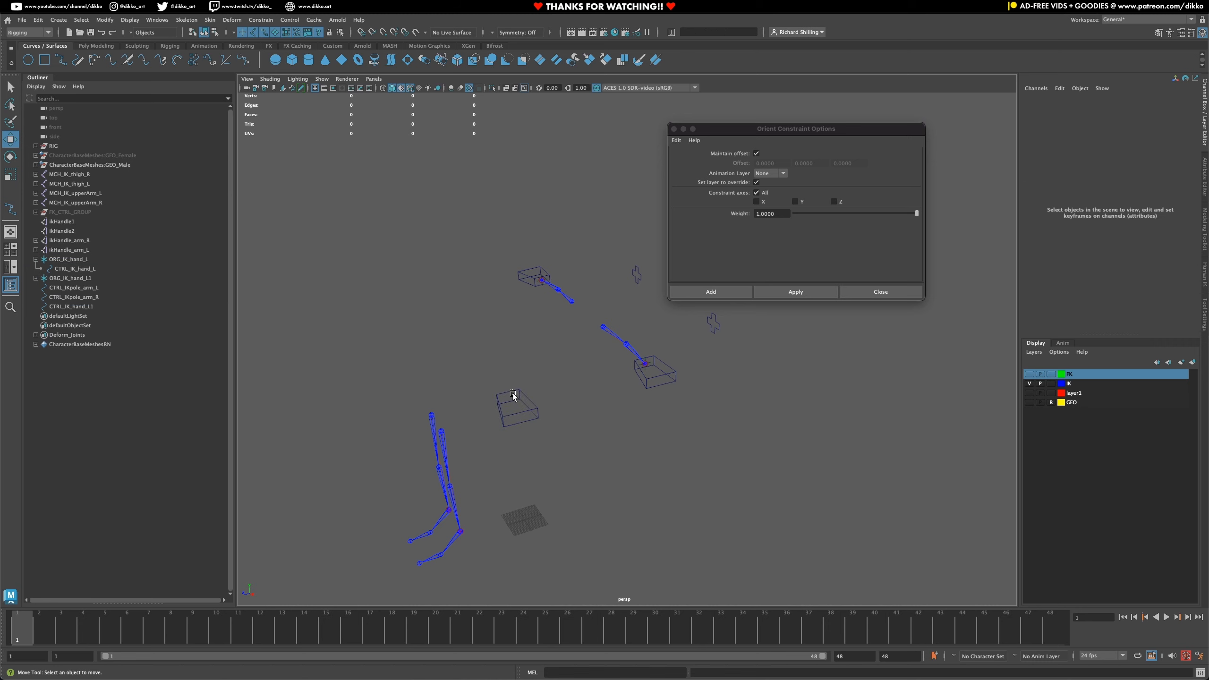
click(514, 393)
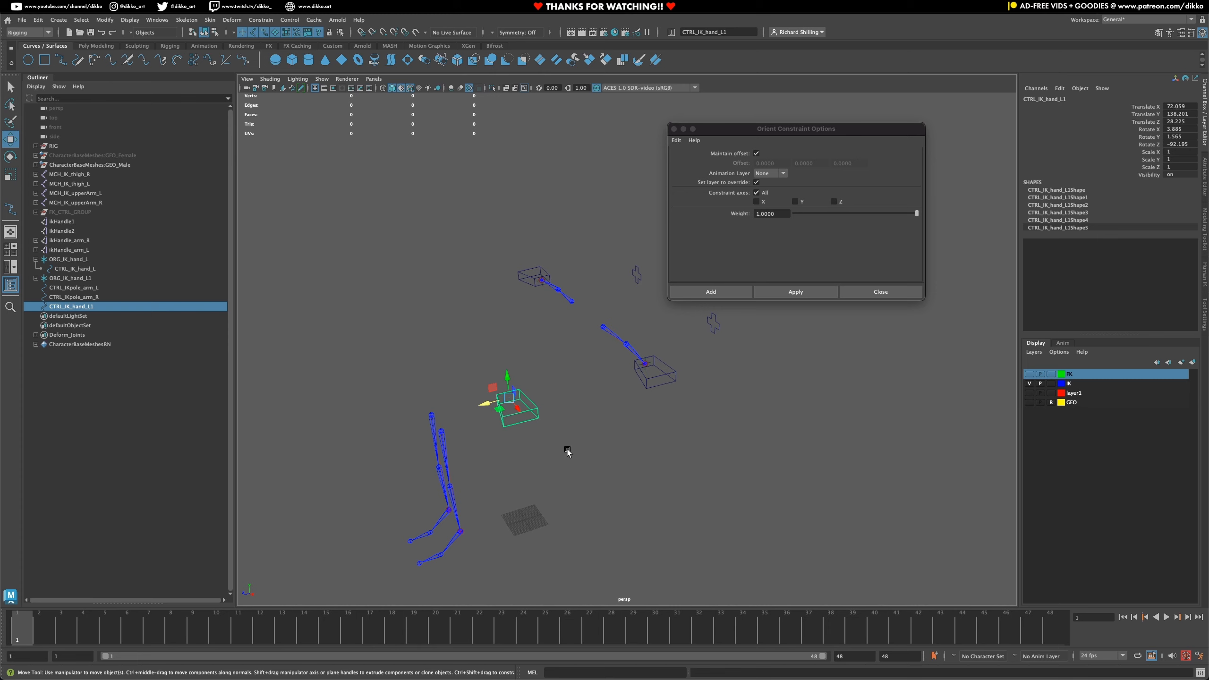
click(545, 436)
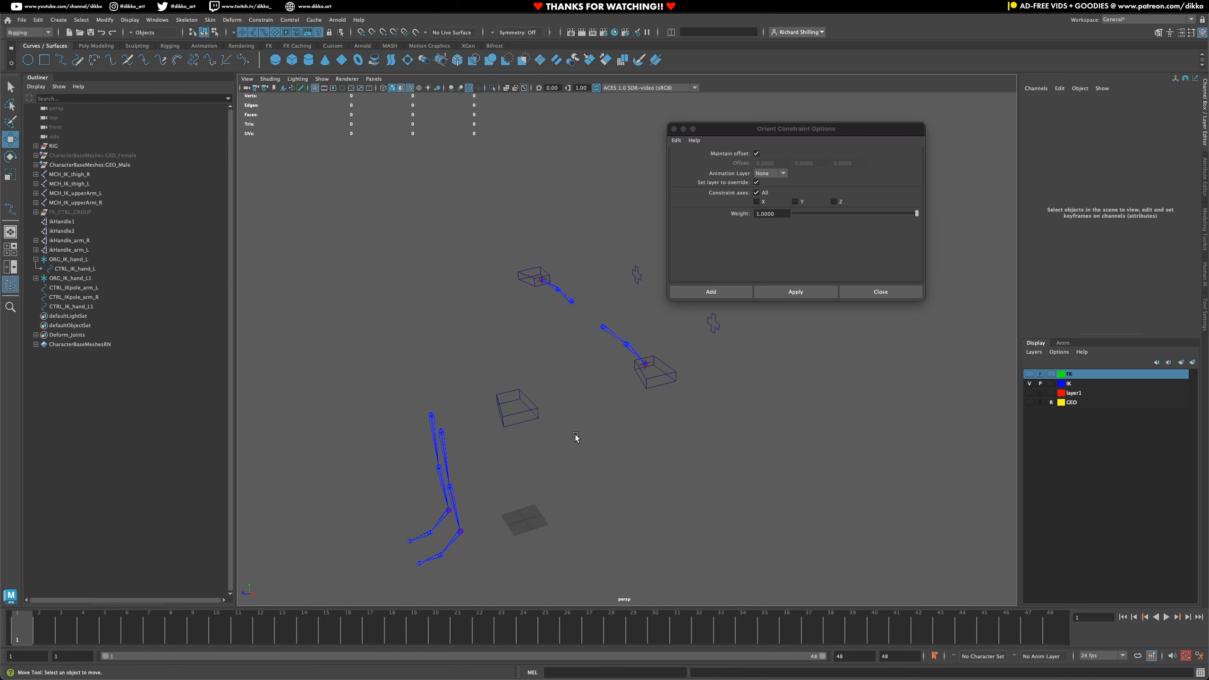
key(super+z)
alt+drag(518, 453, 511, 483)
key(space)
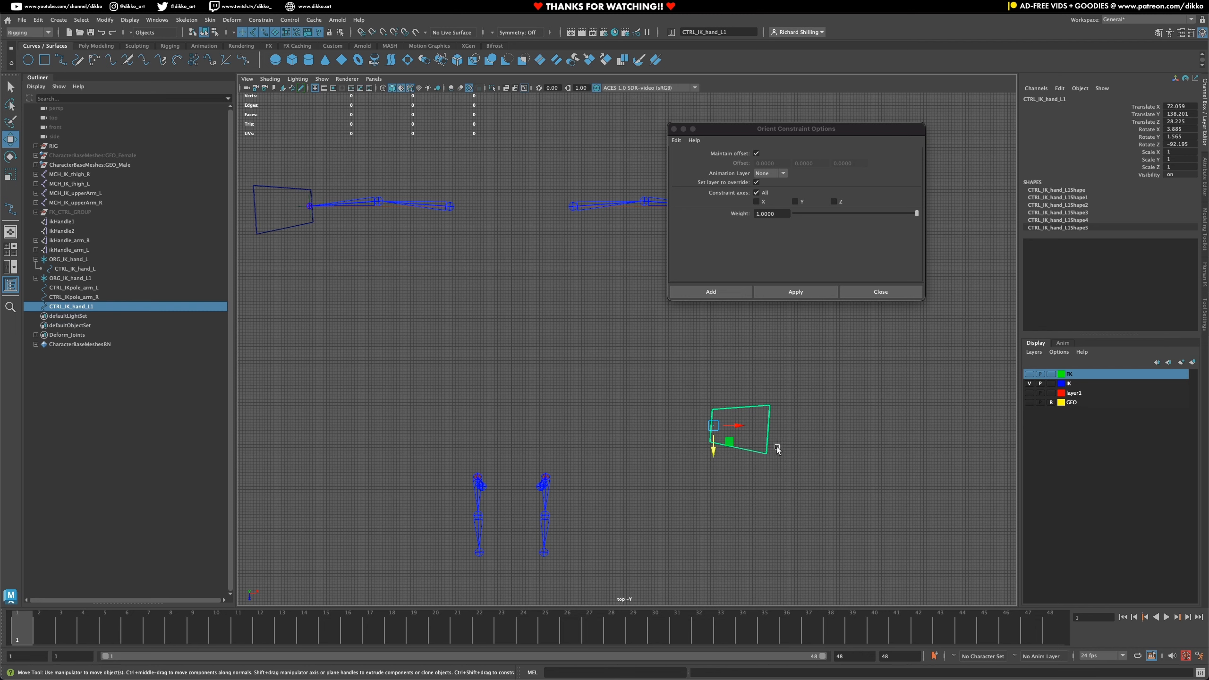
drag(714, 426, 512, 361)
scroll(509, 360, up, 5)
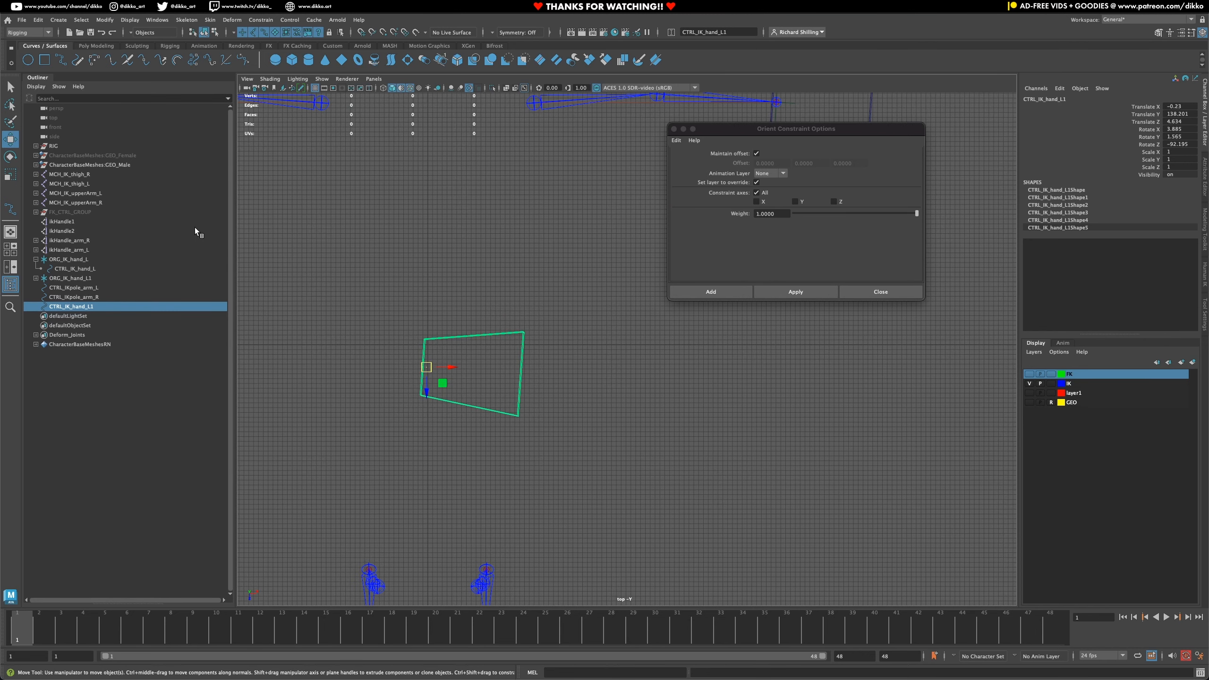
click(8, 158)
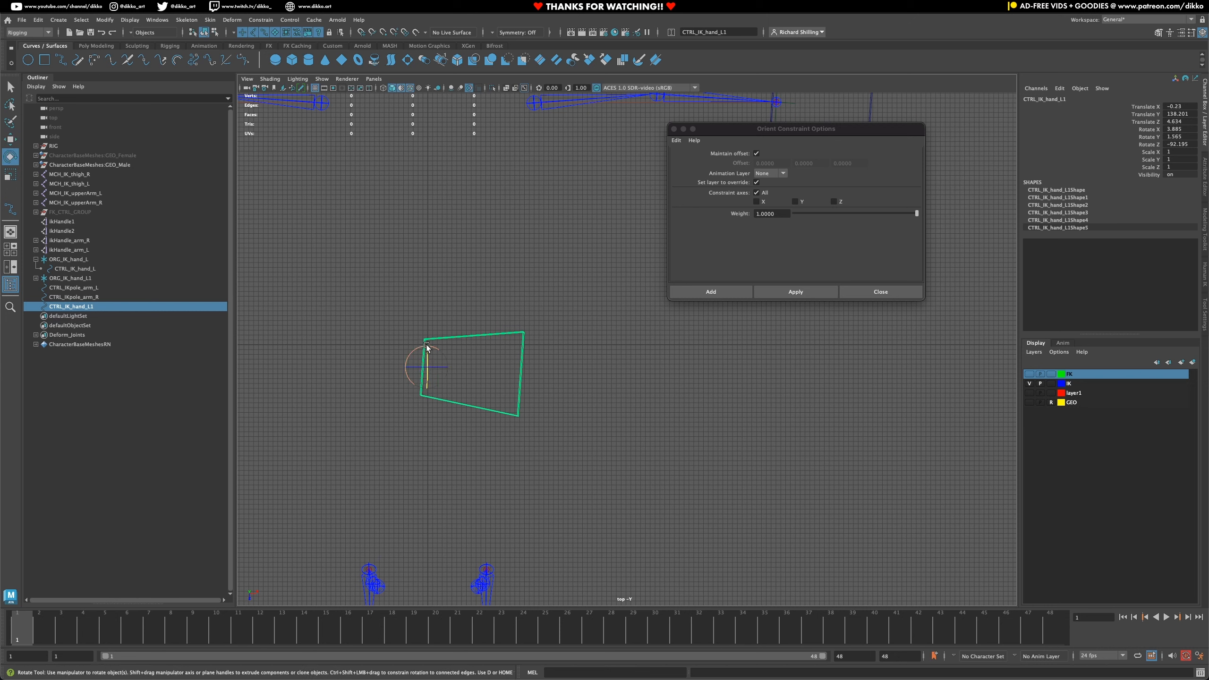
drag(428, 346, 442, 376)
key(ctrl+z)
key(ctrl+z)
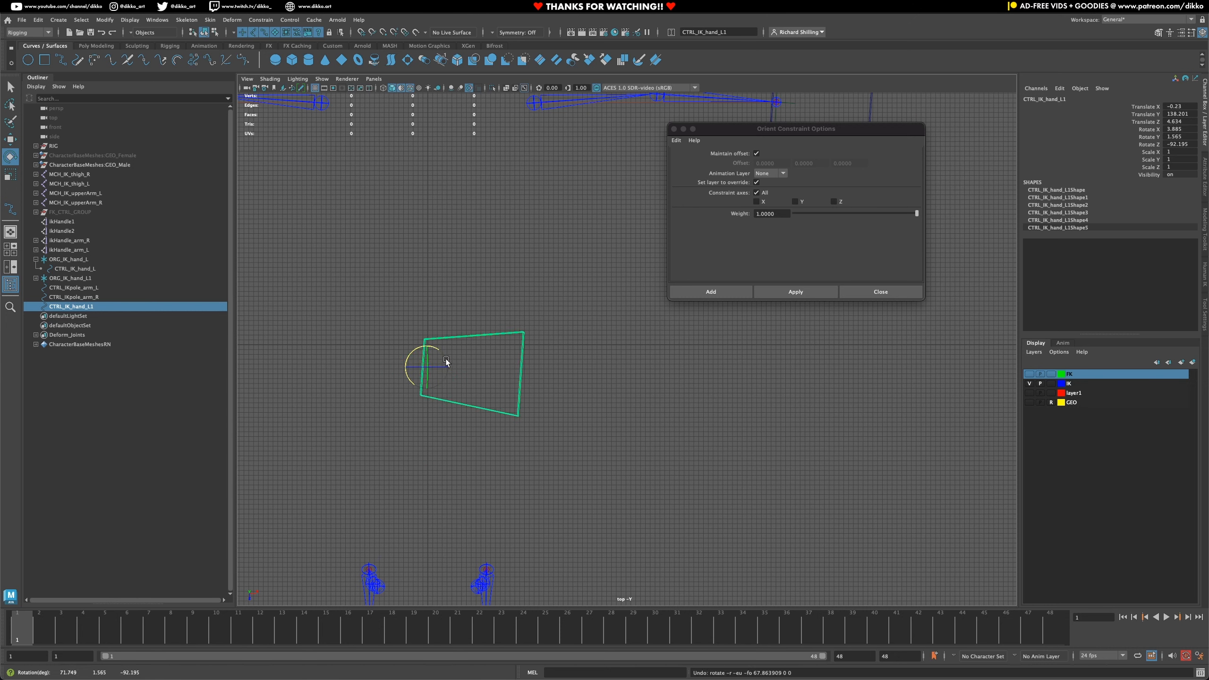
key(ctrl+z)
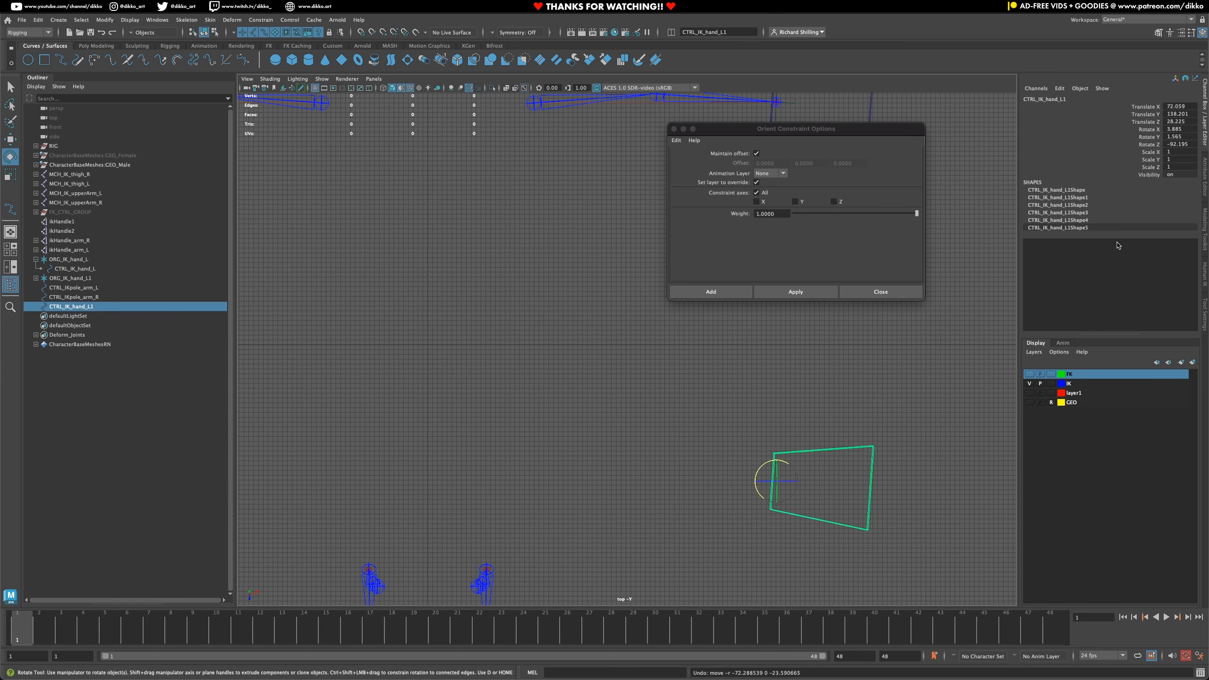
key(q)
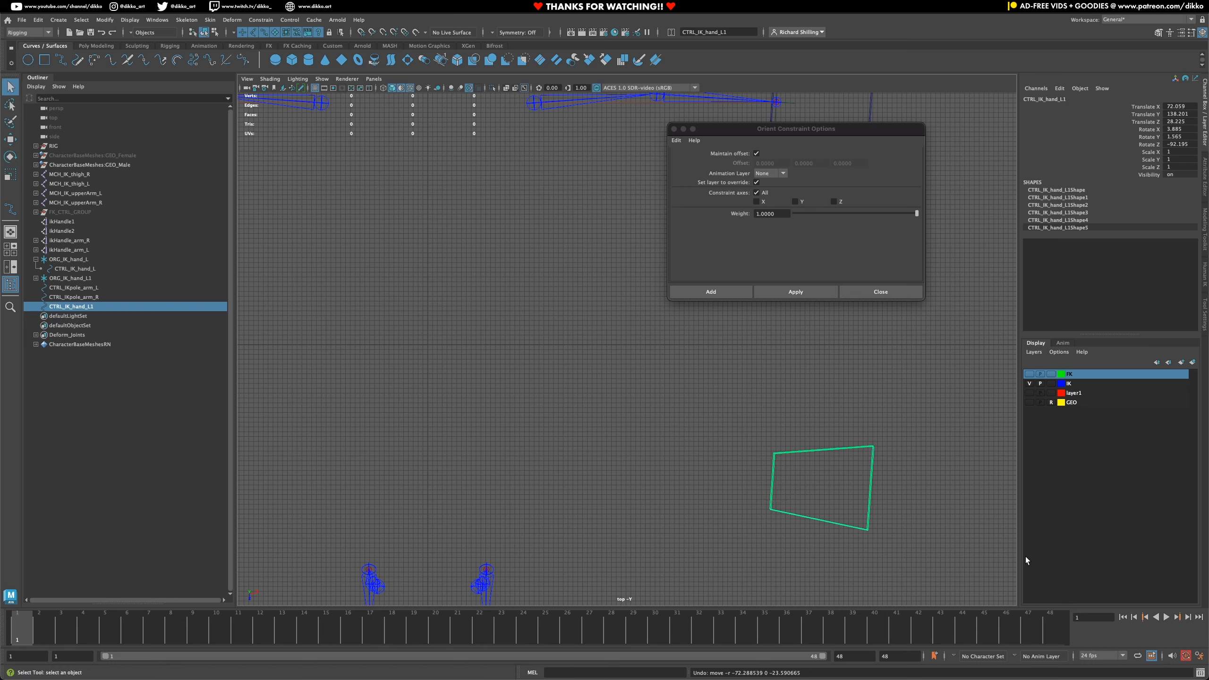
- Snap the duplicated control to the world center in X and Z, and freeze all its transformations
click(11, 140)
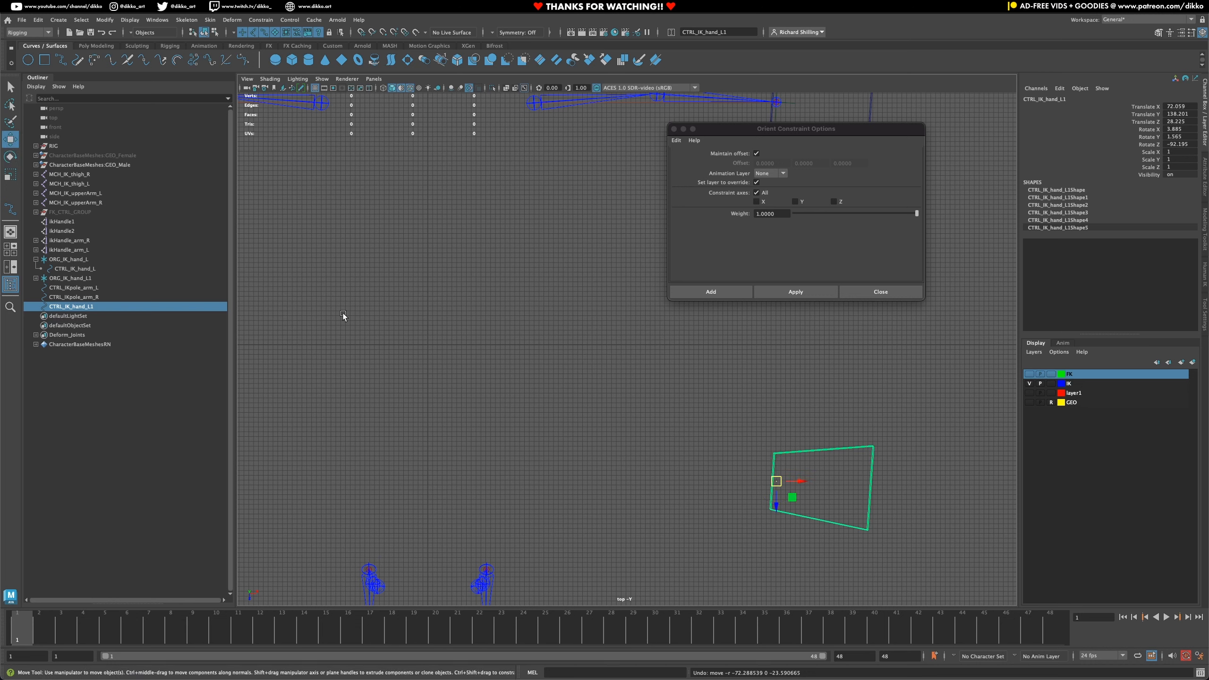
drag(777, 481, 428, 344)
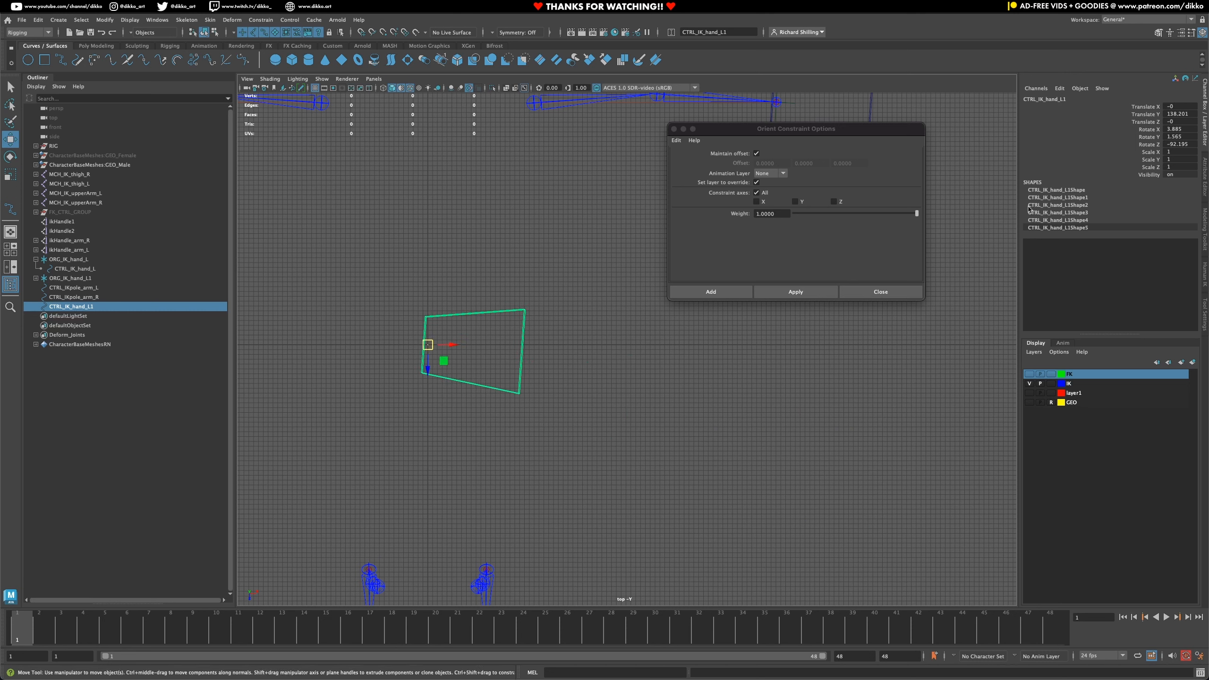
click(1072, 152)
right_click(1072, 152)
mouse_move(1092, 323)
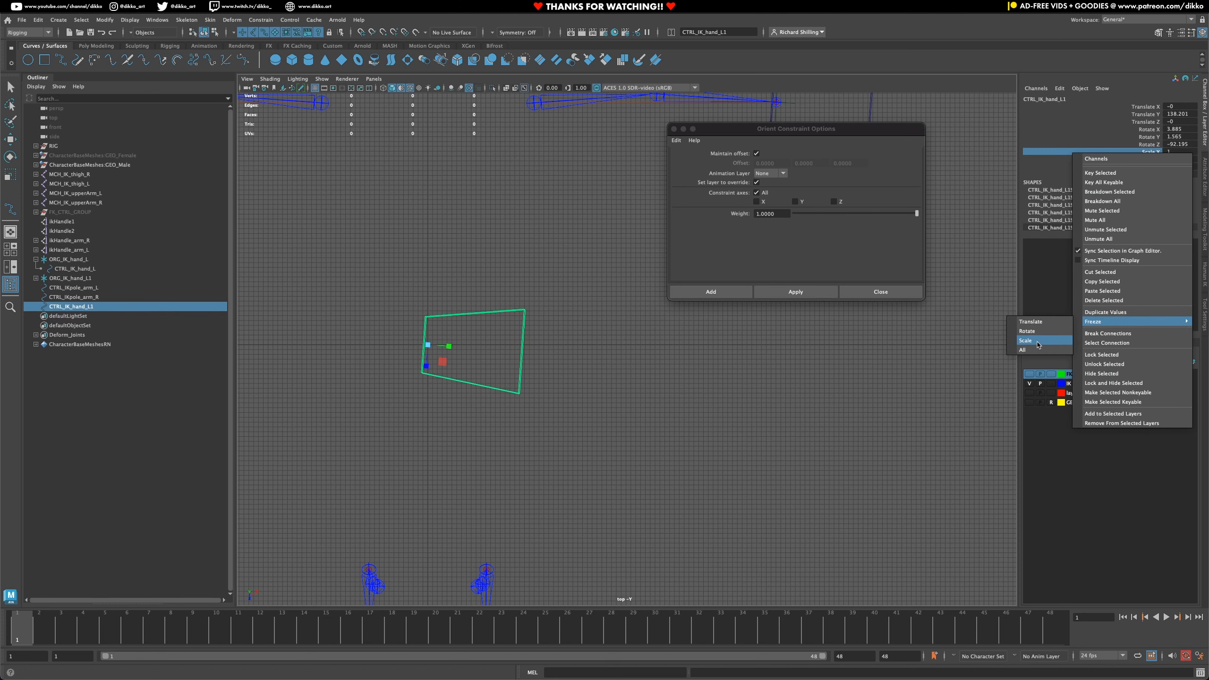
click(1024, 350)
- Rotate the duplicated control about -86 degrees around Y so its long side runs along the world Z axis
key(r)
scroll(392, 322, up, 2)
alt+middle_drag(392, 323, 546, 344)
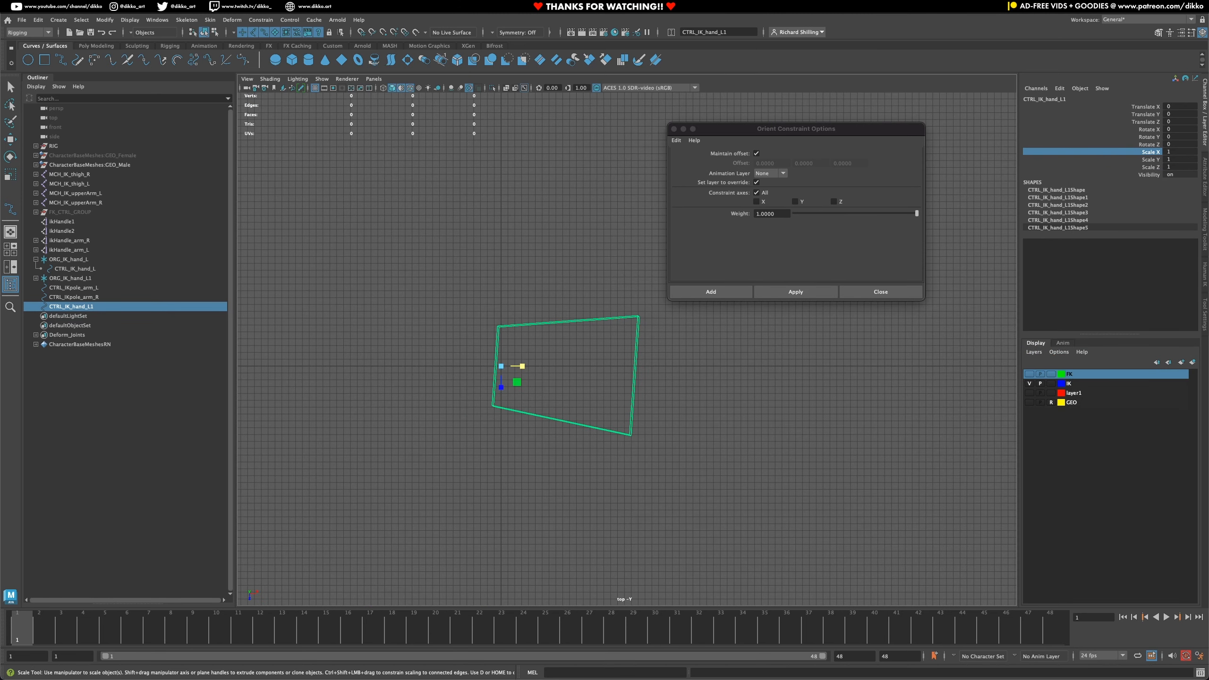
key(e)
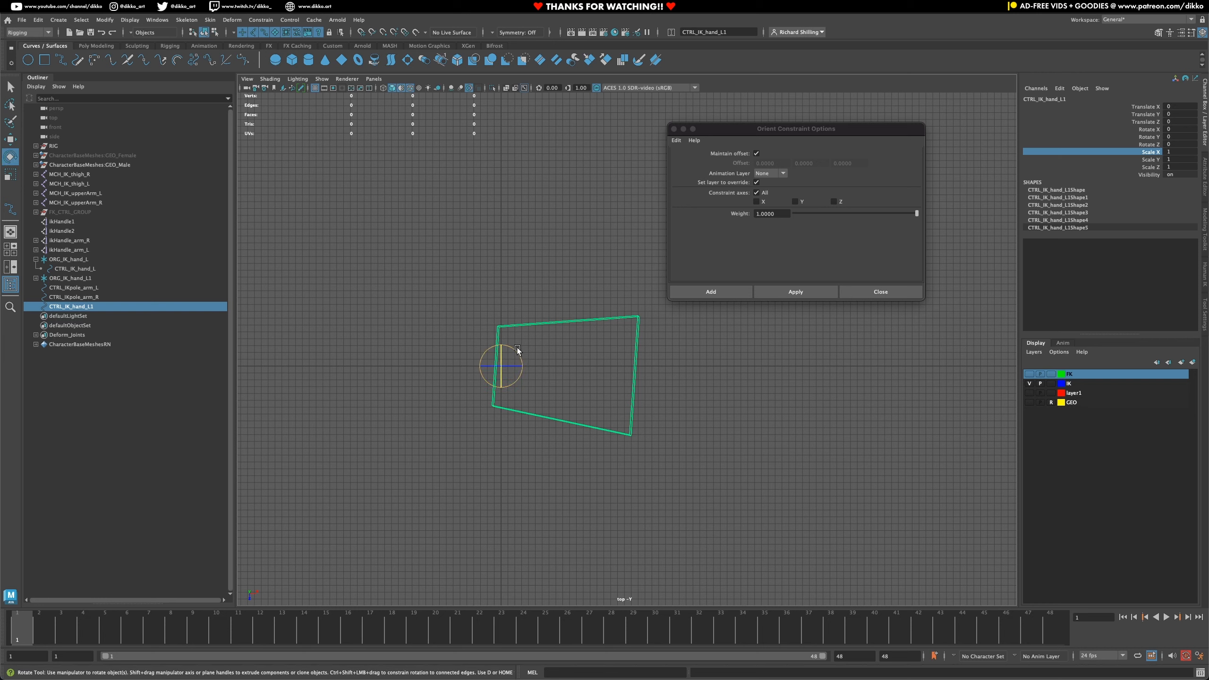
drag(518, 349, 560, 411)
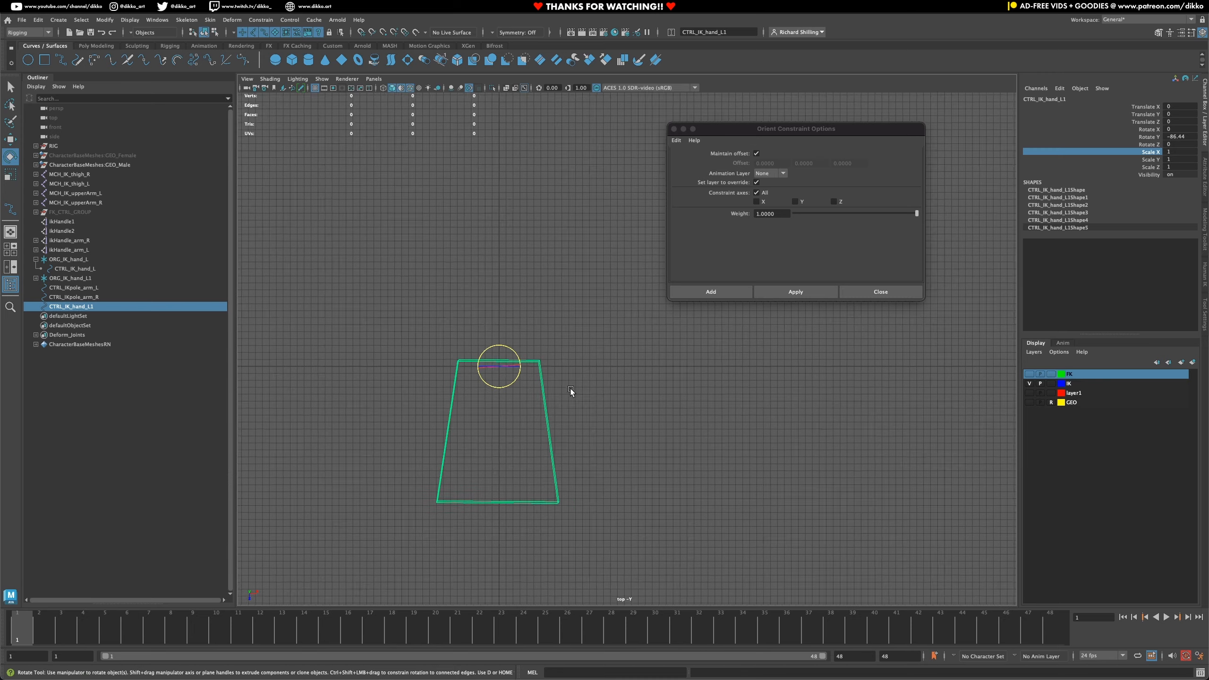
scroll(552, 399, up, 3)
alt+middle_drag(508, 403, 575, 359)
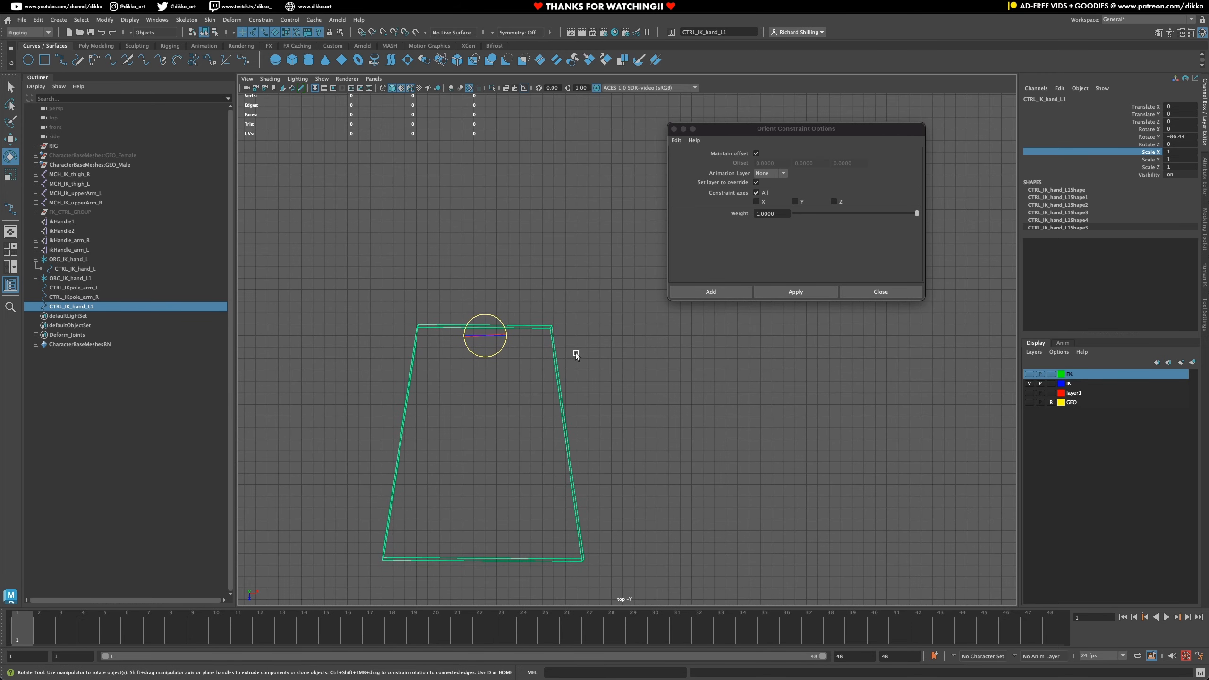
scroll(577, 360, down, 1)
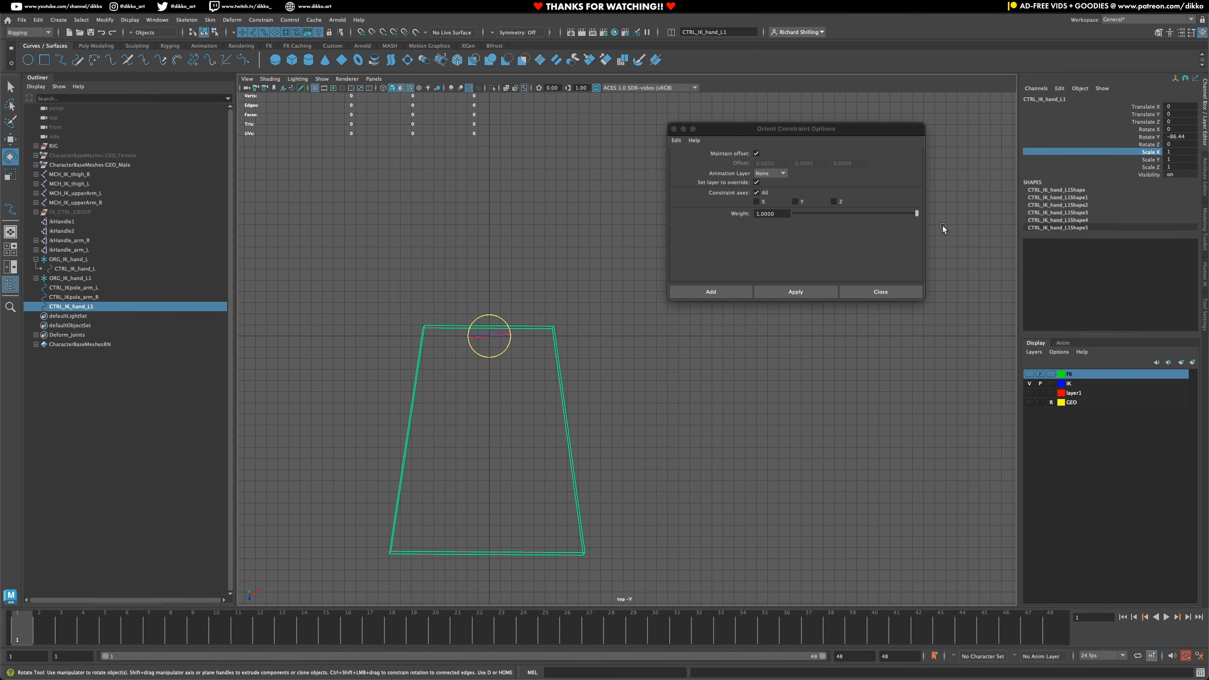
- Freeze all transformations of the rotated control
right_click(1069, 160)
mouse_move(1105, 337)
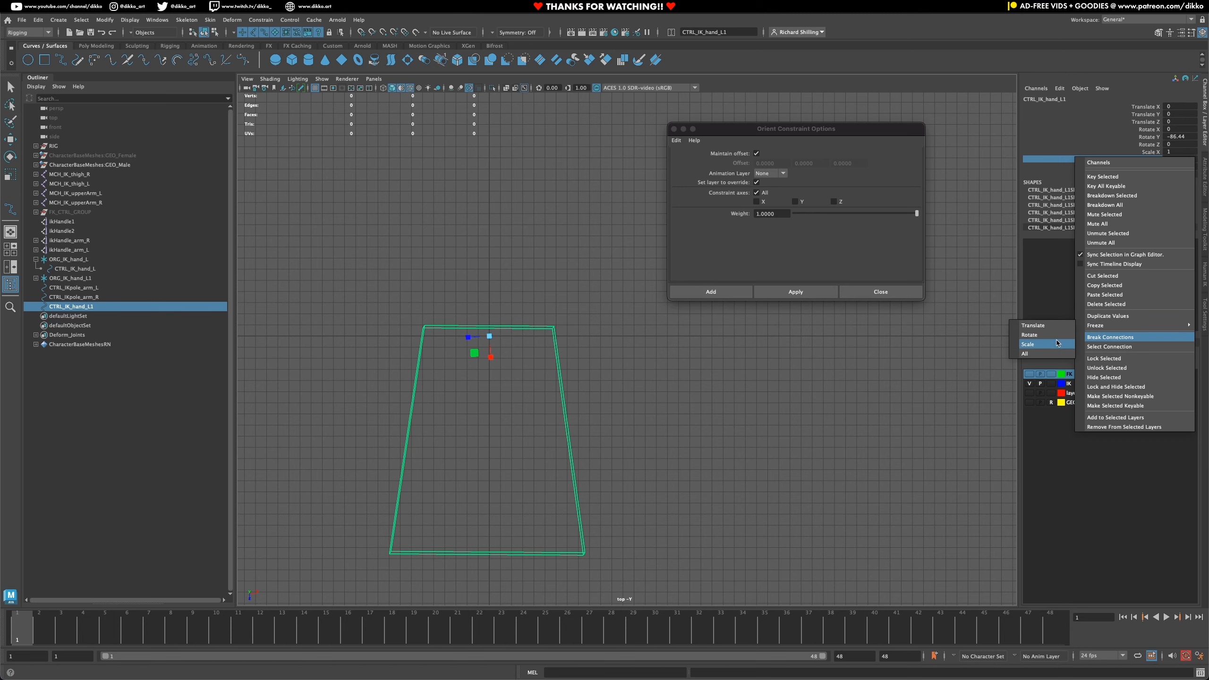
click(1045, 353)
- Snap the control straight down to the ground grid and frame it in the perspective view
scroll(704, 435, down, 1)
key(space)
drag(553, 427, 555, 401)
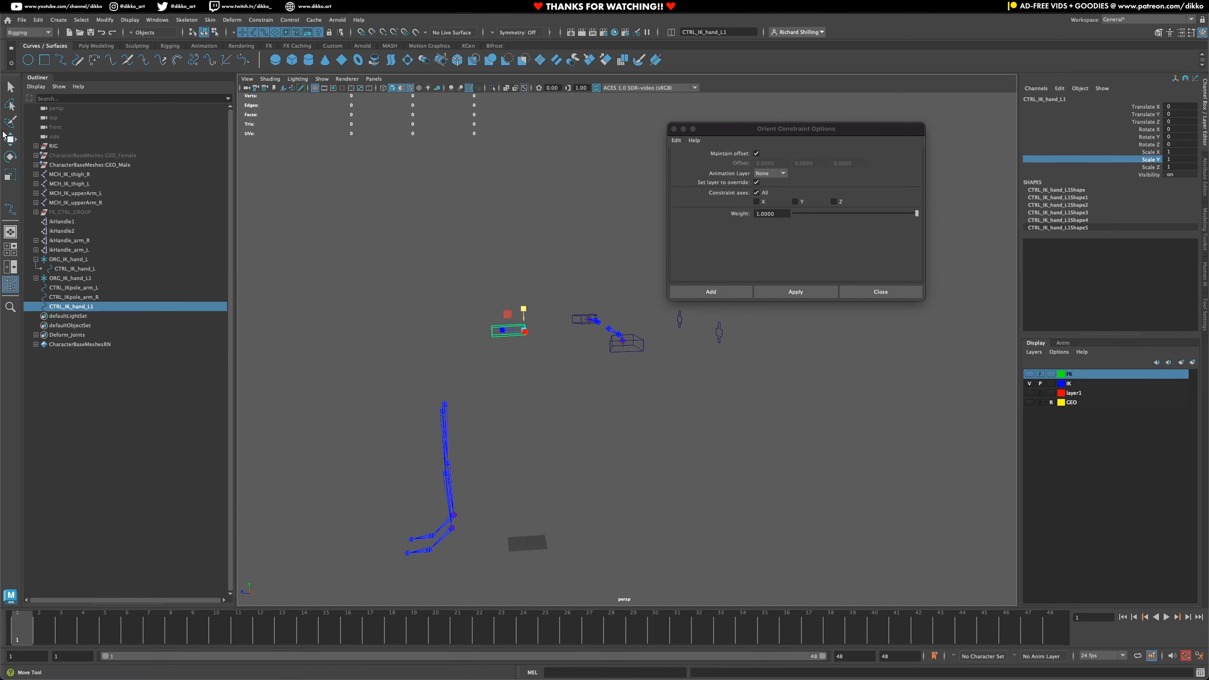
key(w)
key(x)
drag(524, 331, 527, 544)
key(f)
alt+drag(571, 376, 614, 460)
- Switch the control to control vertex editing and raise its vertices so the box rests on the ground
right_drag(448, 419, 409, 418)
drag(314, 481, 676, 305)
drag(512, 364, 513, 305)
alt+drag(519, 419, 697, 499)
- Align the control vertices at the heel end of the box in the side view so that end is vertical
key(space)
alt+middle_drag(904, 552, 581, 524)
scroll(553, 512, up, 10)
drag(614, 440, 597, 470)
click(640, 475)
scroll(652, 453, up, 3)
drag(604, 476, 601, 470)
drag(602, 197, 582, 158)
drag(588, 163, 601, 173)
scroll(602, 257, down, 8)
key(space)
drag(588, 304, 604, 281)
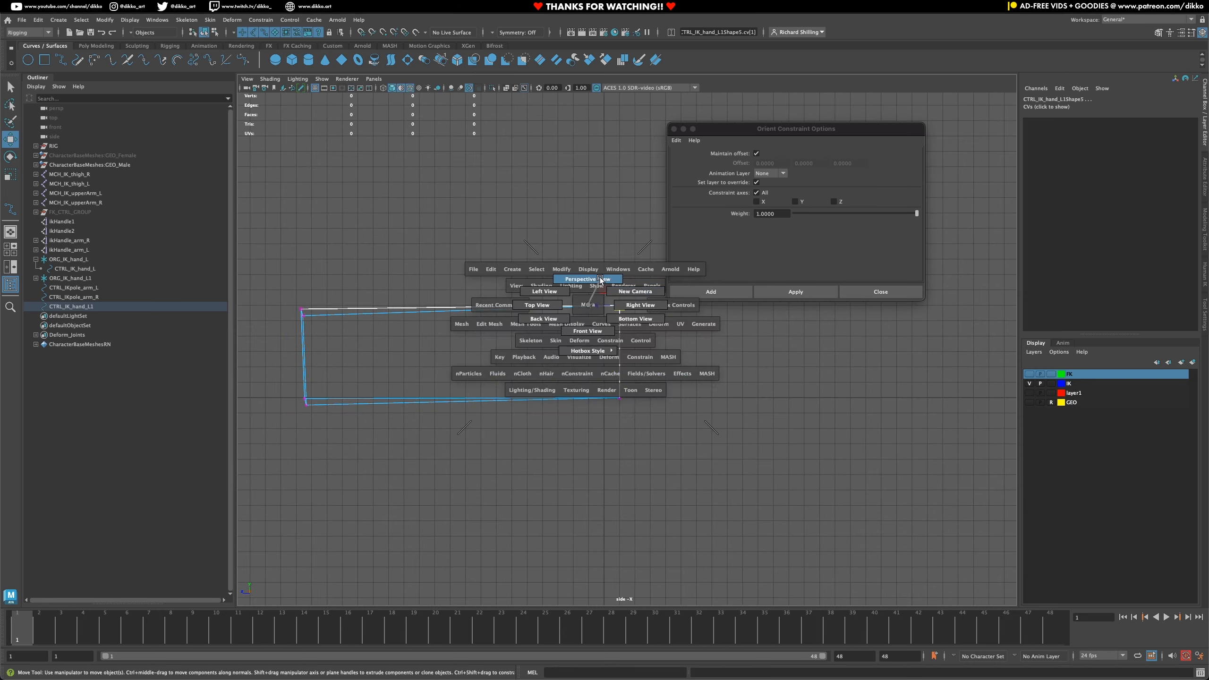
- Align the control vertices at the toe end of the box in the side view so that end is vertical
key(space)
drag(587, 387, 545, 370)
mouse_move(380, 307)
mouse_down()
mouse_move(416, 339)
mouse_move(397, 323)
mouse_up()
click(409, 418)
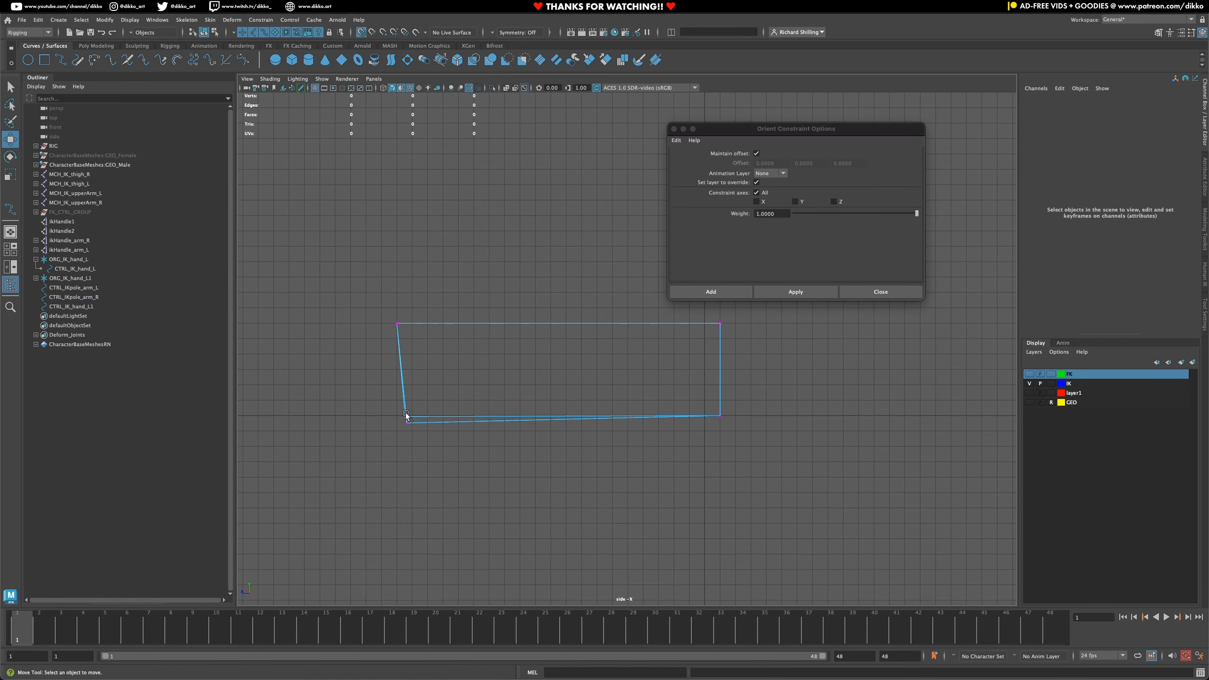
drag(393, 401, 417, 427)
drag(407, 416, 397, 416)
mouse_move(385, 336)
mouse_down()
mouse_move(419, 315)
mouse_move(397, 350)
mouse_up()
- Shape the box into a foot-like wedge by raising the upper heel vertices and lowering the upper toe vertices
alt+middle_drag(710, 329, 627, 390)
drag(619, 372, 636, 296)
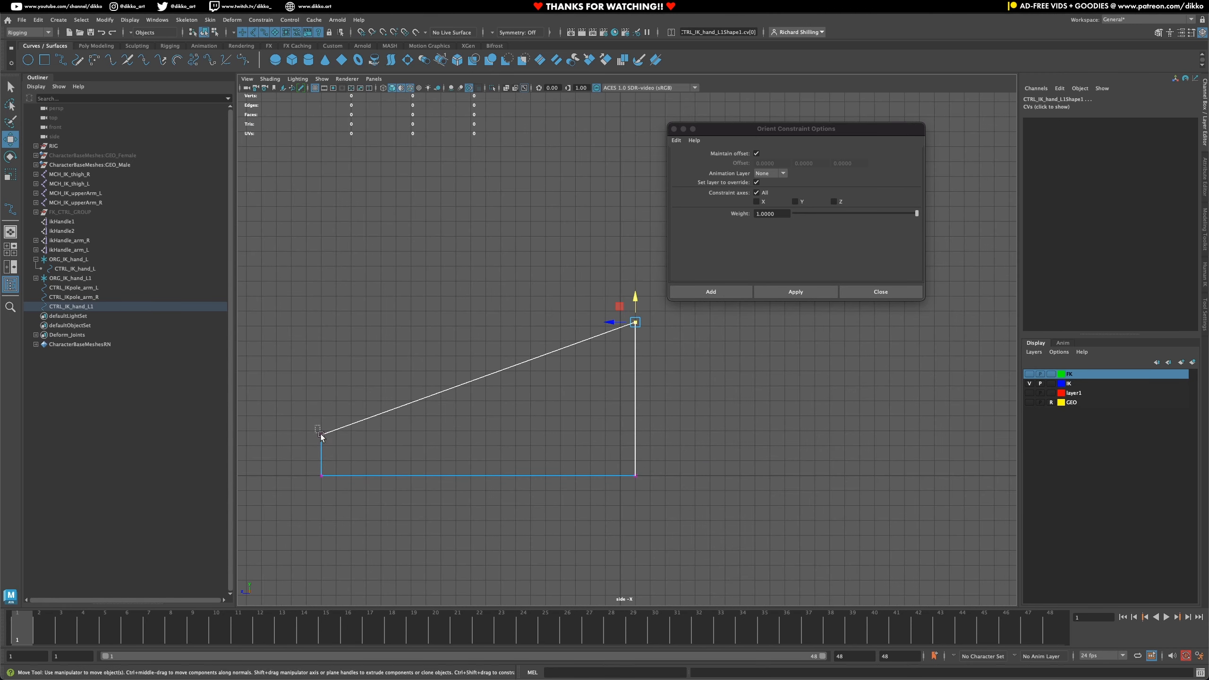
drag(307, 419, 335, 448)
drag(321, 410, 322, 431)
drag(619, 307, 652, 336)
drag(635, 296, 636, 313)
- Align the wedge's corner vertices in the top view so its front and back edges are straight
key(space)
drag(628, 400, 626, 376)
key(space)
drag(674, 469, 614, 469)
scroll(346, 467, up, 8)
mouse_move(391, 254)
mouse_down()
mouse_move(362, 282)
mouse_move(373, 265)
mouse_up()
alt+middle_drag(373, 265, 882, 340)
drag(438, 332, 410, 351)
drag(422, 340, 419, 340)
alt+middle_drag(447, 590, 467, 110)
drag(352, 315, 370, 331)
alt+middle_drag(623, 331, 305, 400)
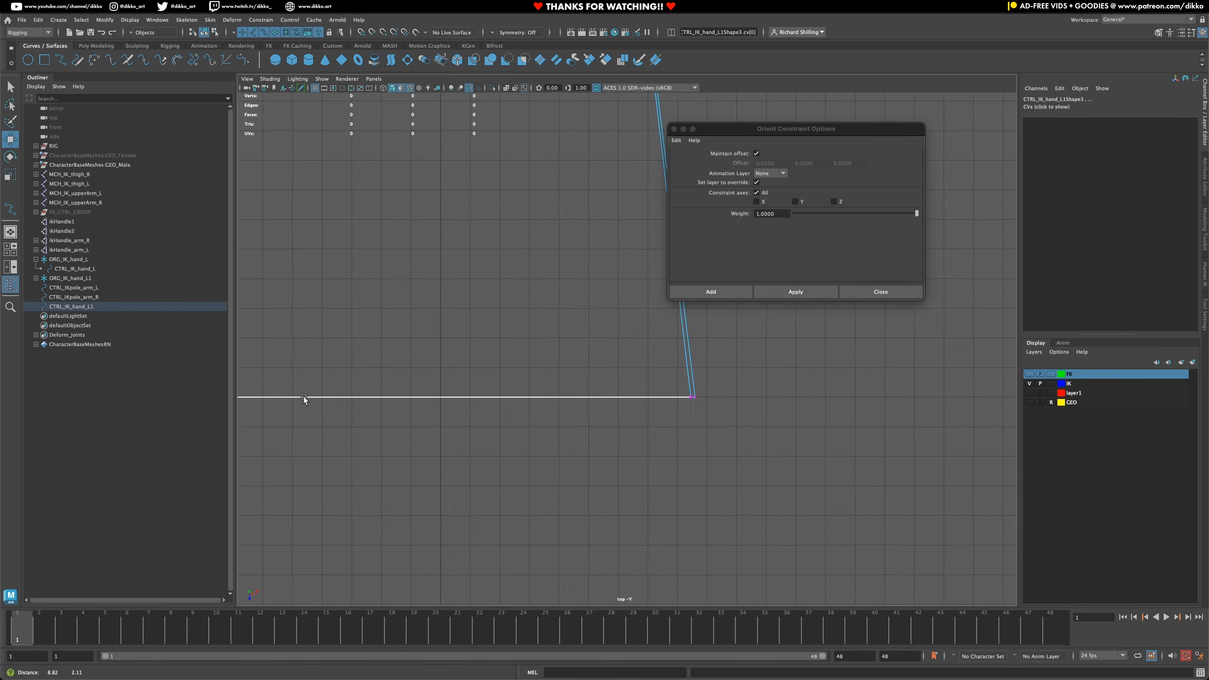
drag(678, 384, 710, 415)
- Return to object mode, select the wedge control and scale it to about 0.743 in X
key(space)
alt+drag(525, 441, 576, 448)
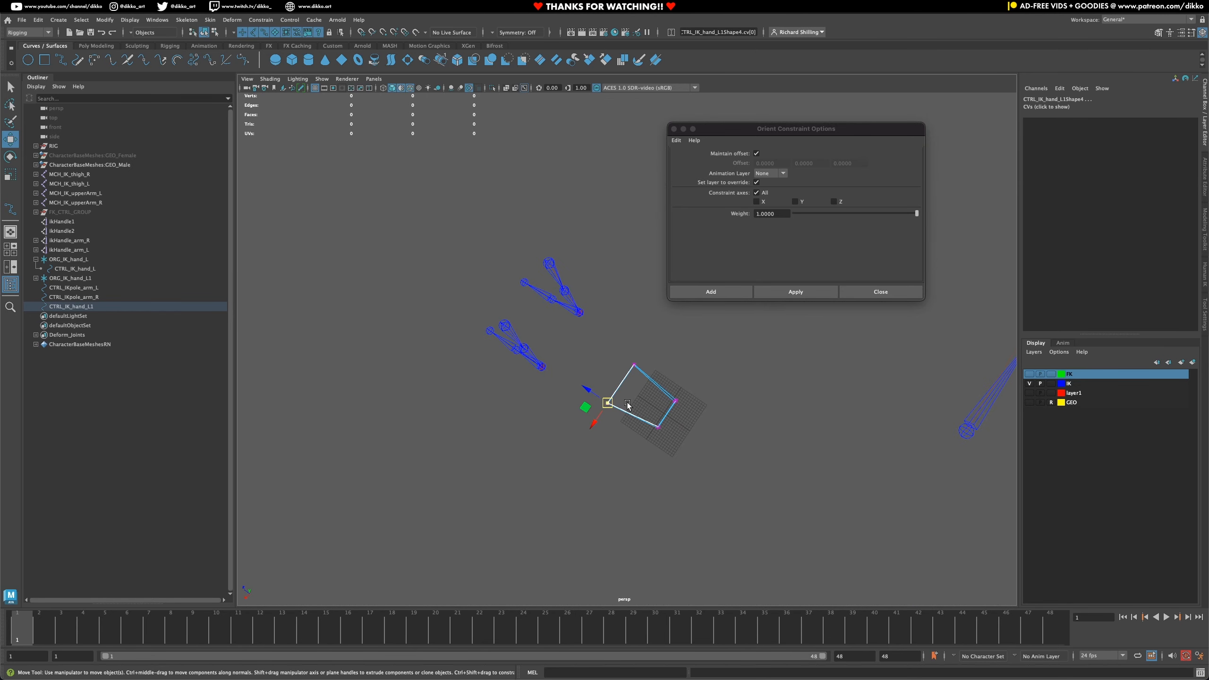
right_drag(628, 404, 669, 389)
mouse_move(599, 355)
mouse_down()
mouse_move(709, 452)
mouse_move(657, 423)
mouse_up()
click(10, 175)
- Freeze all transformations of the scaled foot control
right_click(1070, 159)
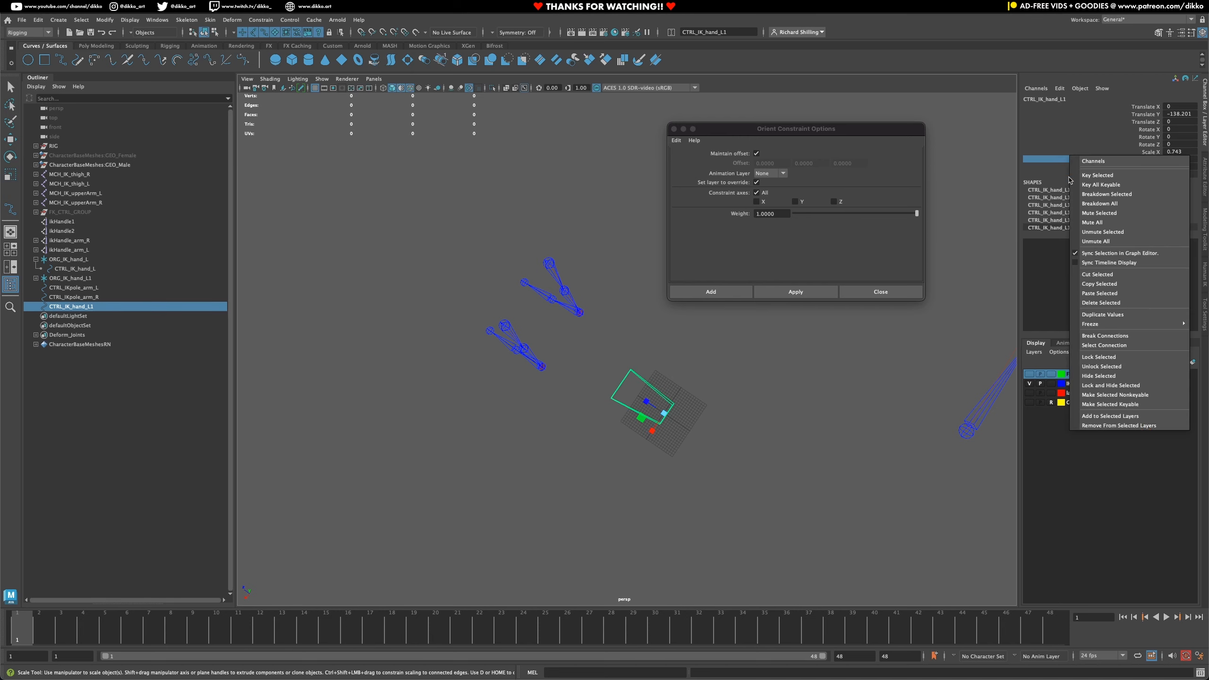
mouse_move(1109, 329)
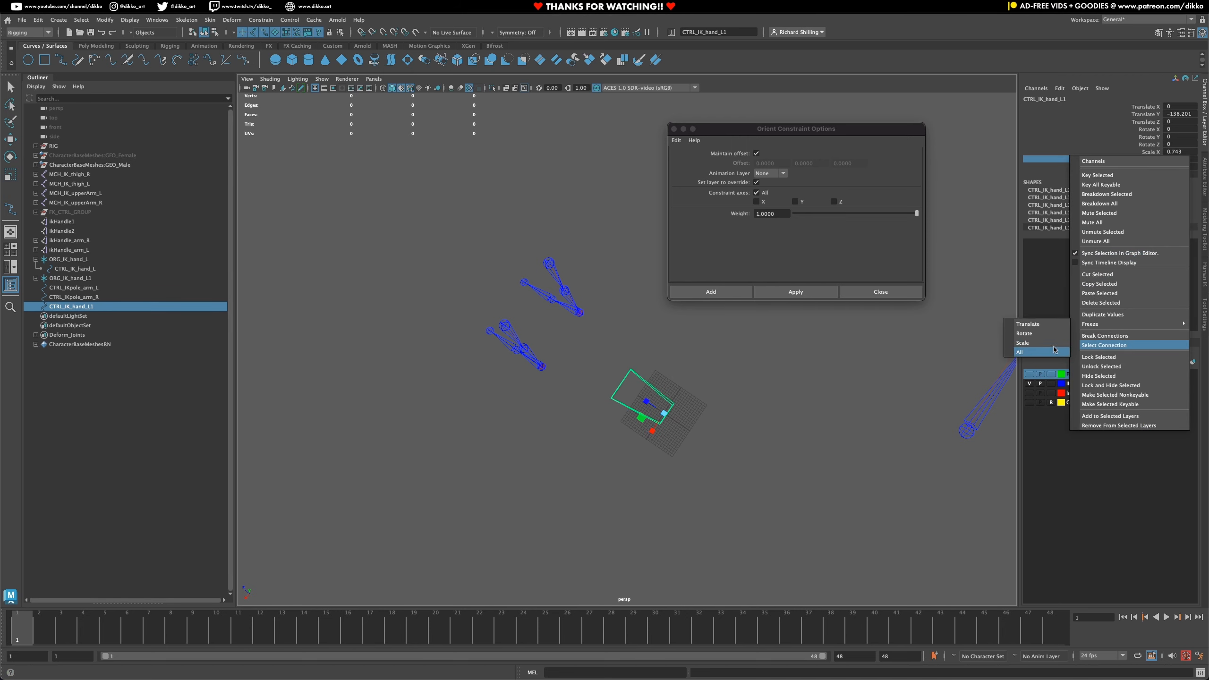
click(1020, 352)
alt+drag(685, 377, 751, 336)
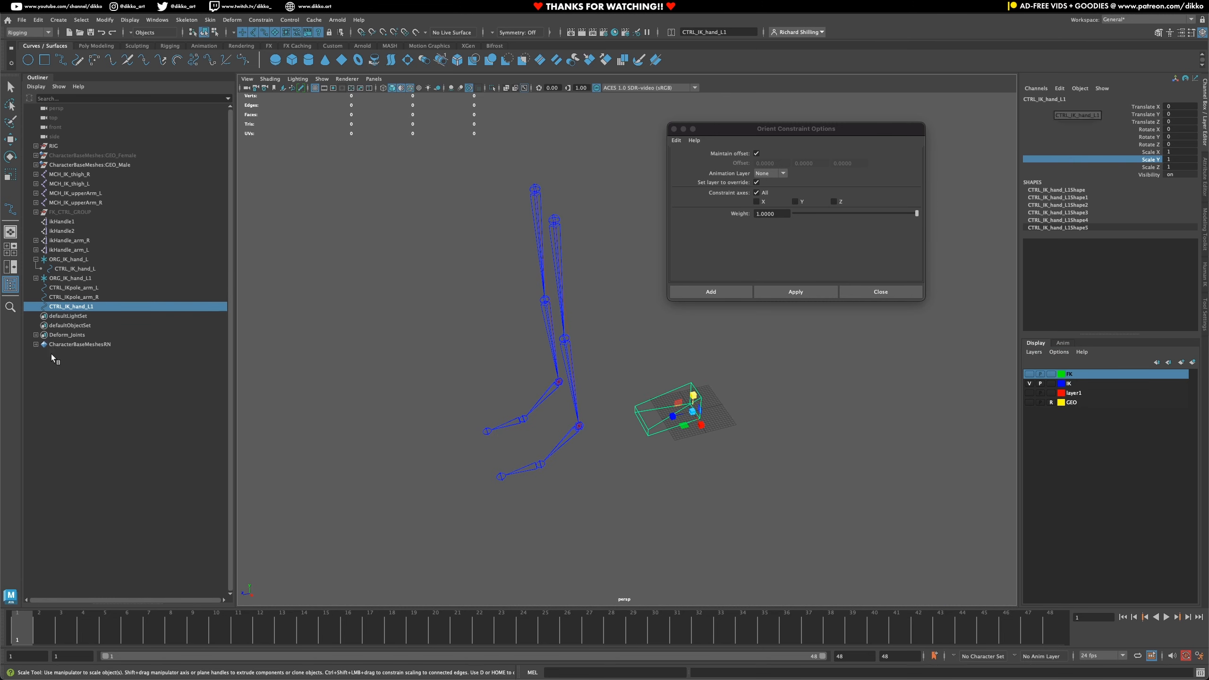
- Rename the foot control CTRL_IK_leg_L
double_click(74, 306)
drag(63, 305, 137, 301)
click(76, 305)
text(leg_L)
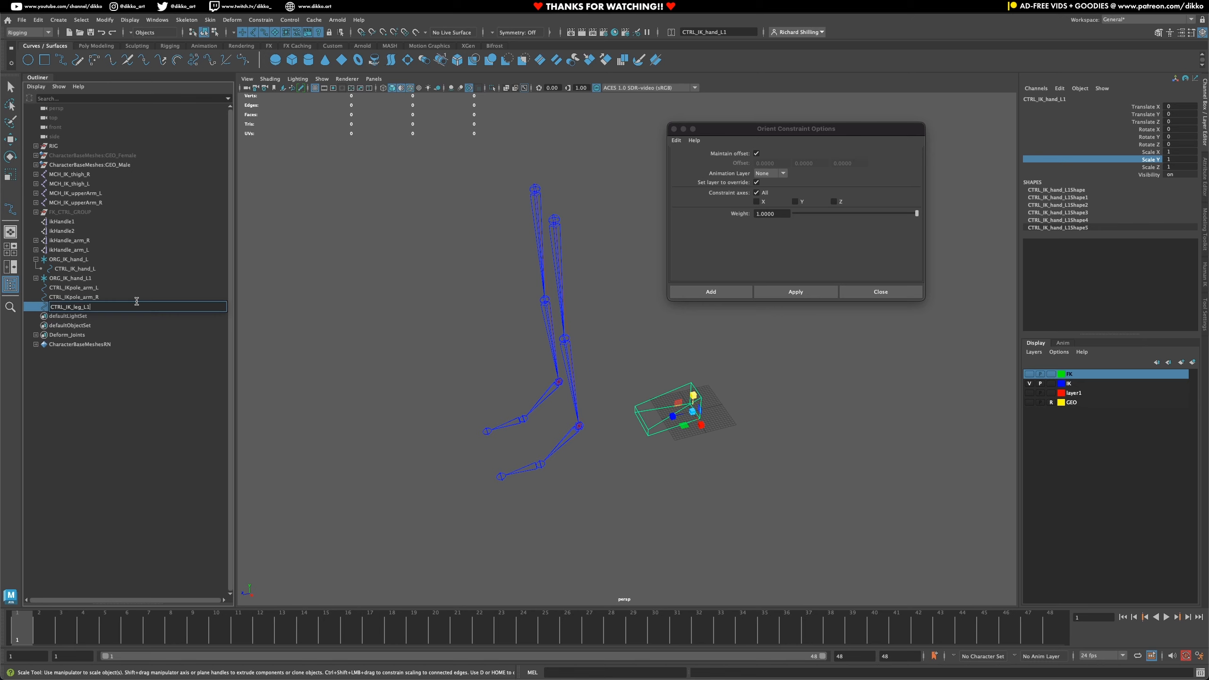
key(Return)
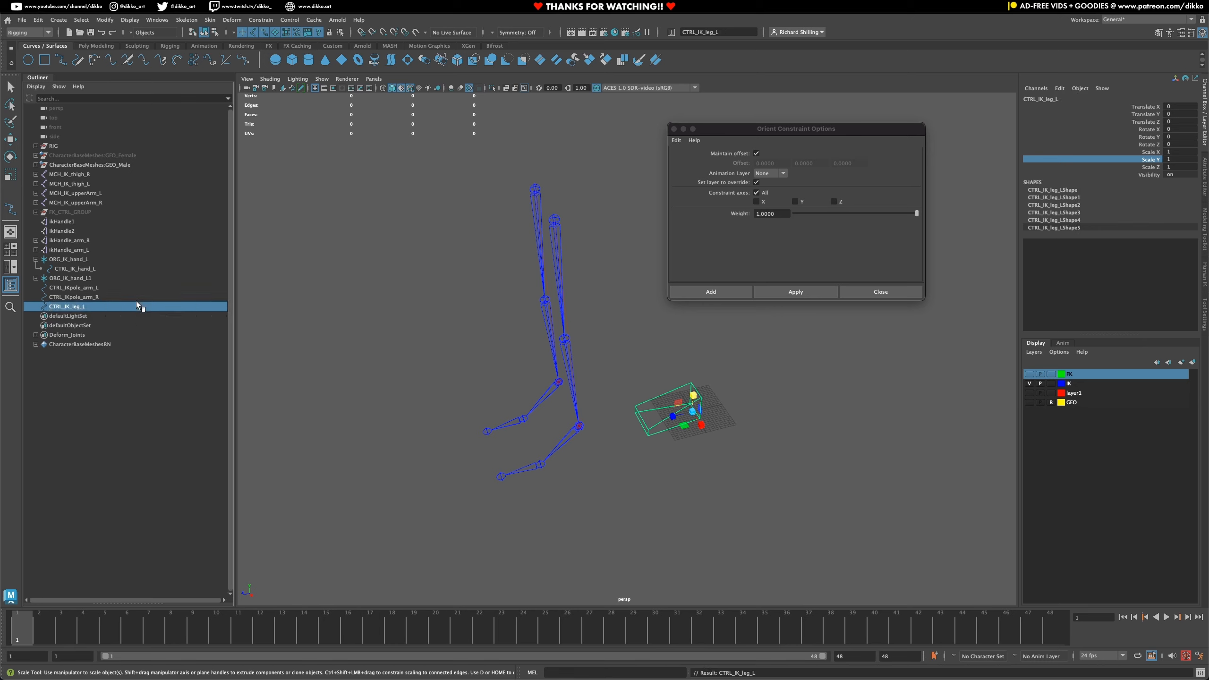
- Make the layer1 and GEO display layers visible in the side view for fitting the foot control
alt+drag(533, 404, 598, 432)
key(space)
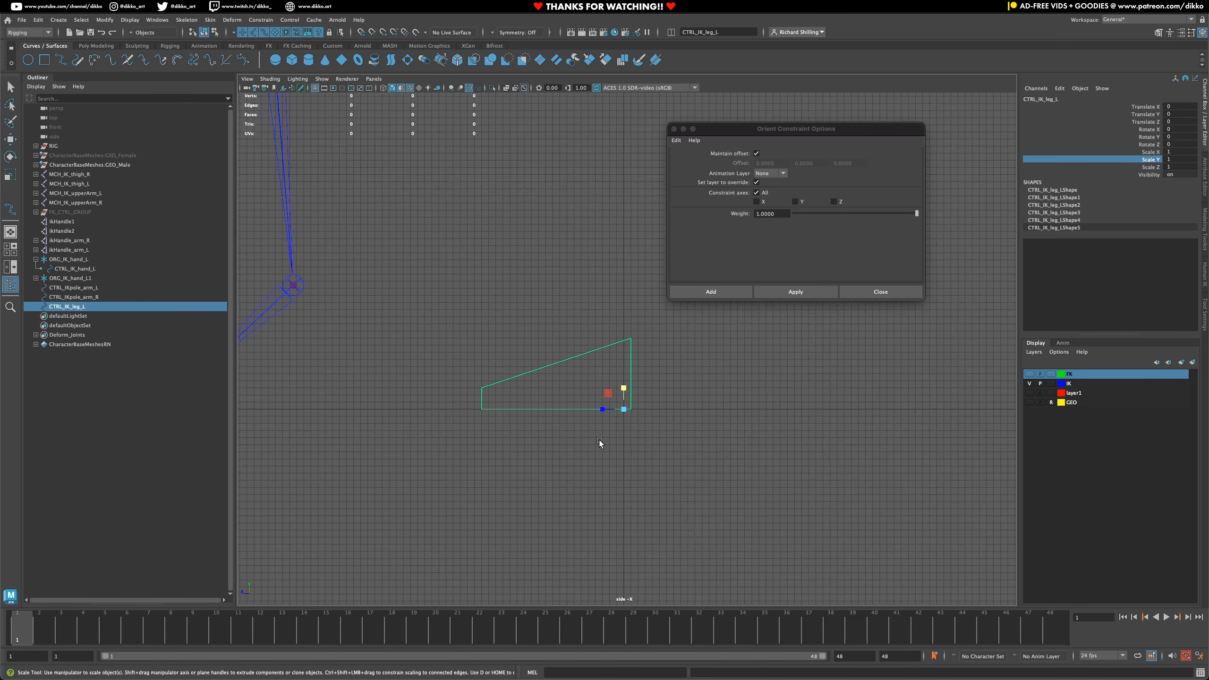
scroll(600, 443, down, 3)
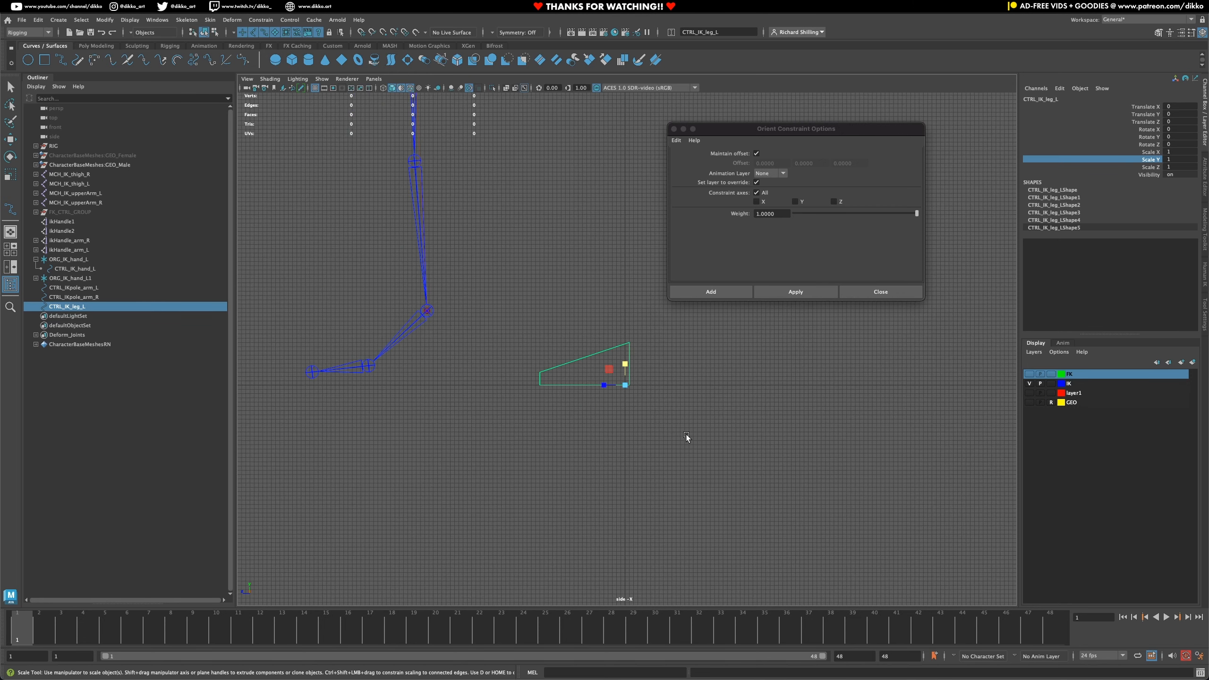
click(1027, 393)
click(1035, 403)
click(1030, 403)
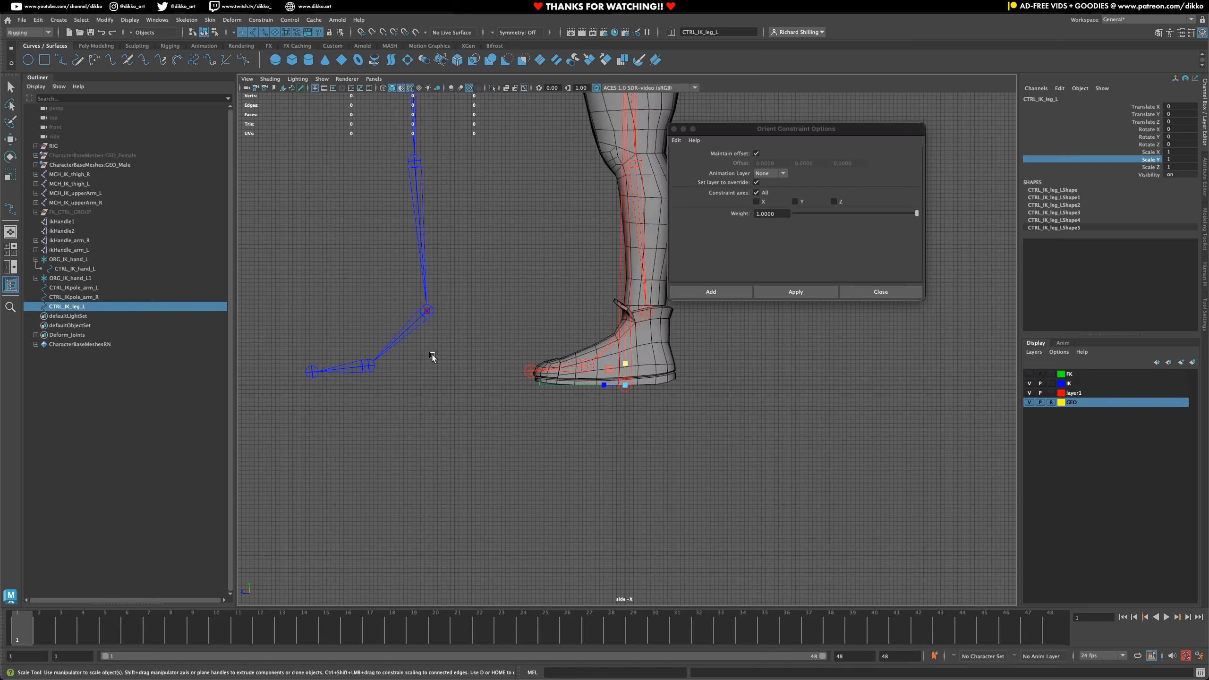
- Scale the foot control uniformly to about 1.608 and move it to about -10.41 in Z so it encloses the boot
key(r)
drag(619, 385, 683, 377)
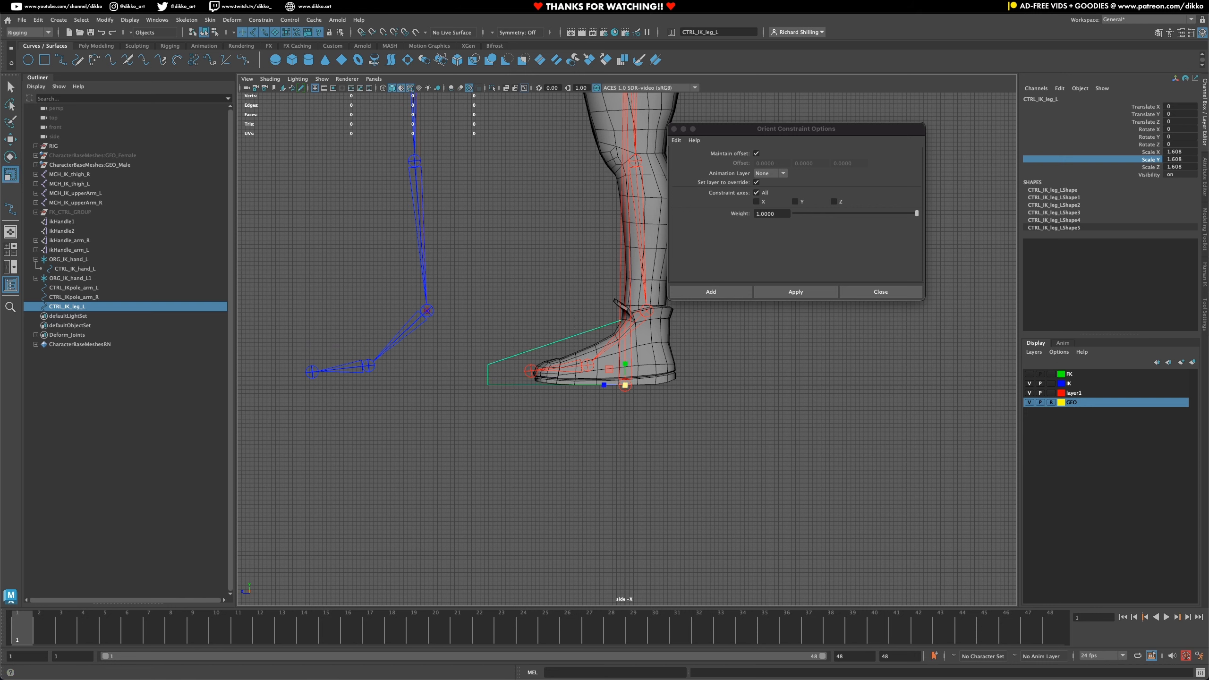
click(10, 139)
drag(601, 385, 645, 389)
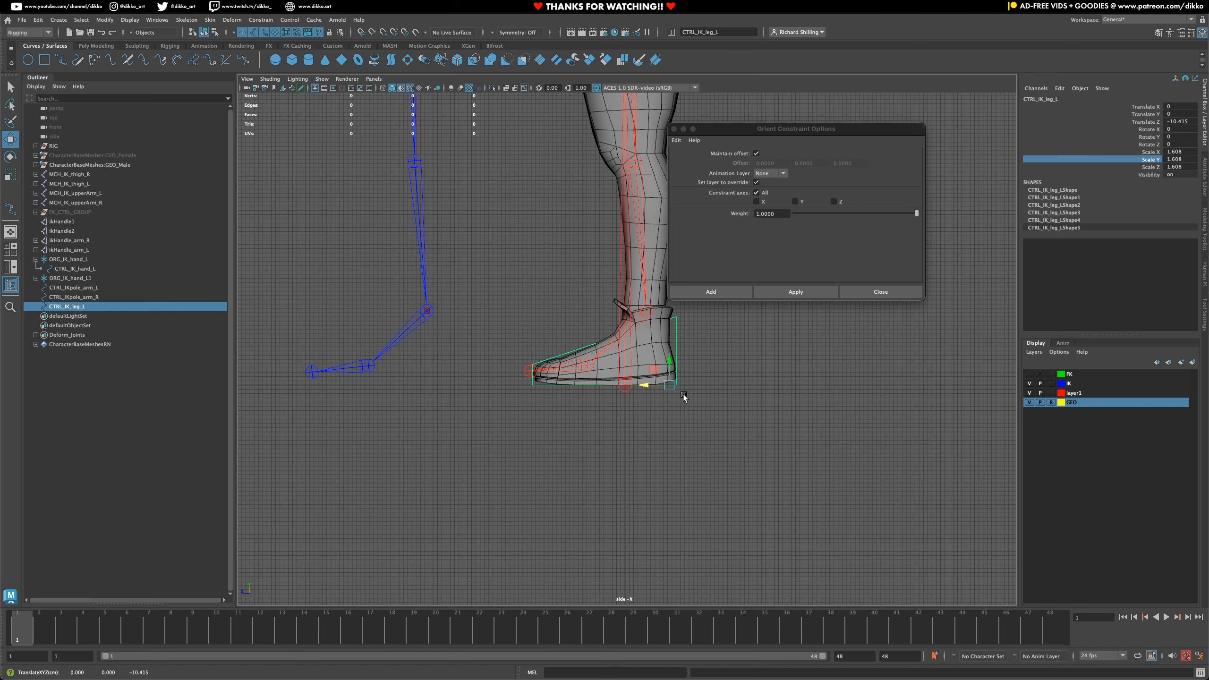
scroll(685, 398, up, 3)
alt+middle_drag(731, 409, 632, 411)
scroll(548, 438, up, 2)
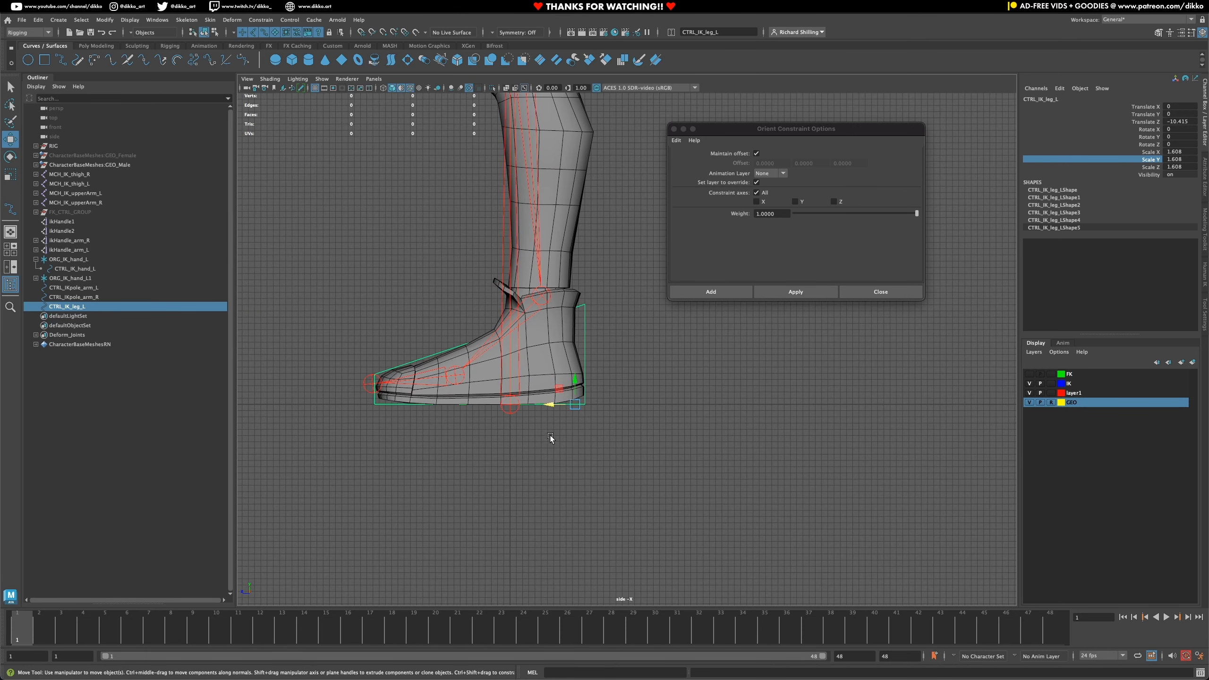
drag(551, 405, 562, 408)
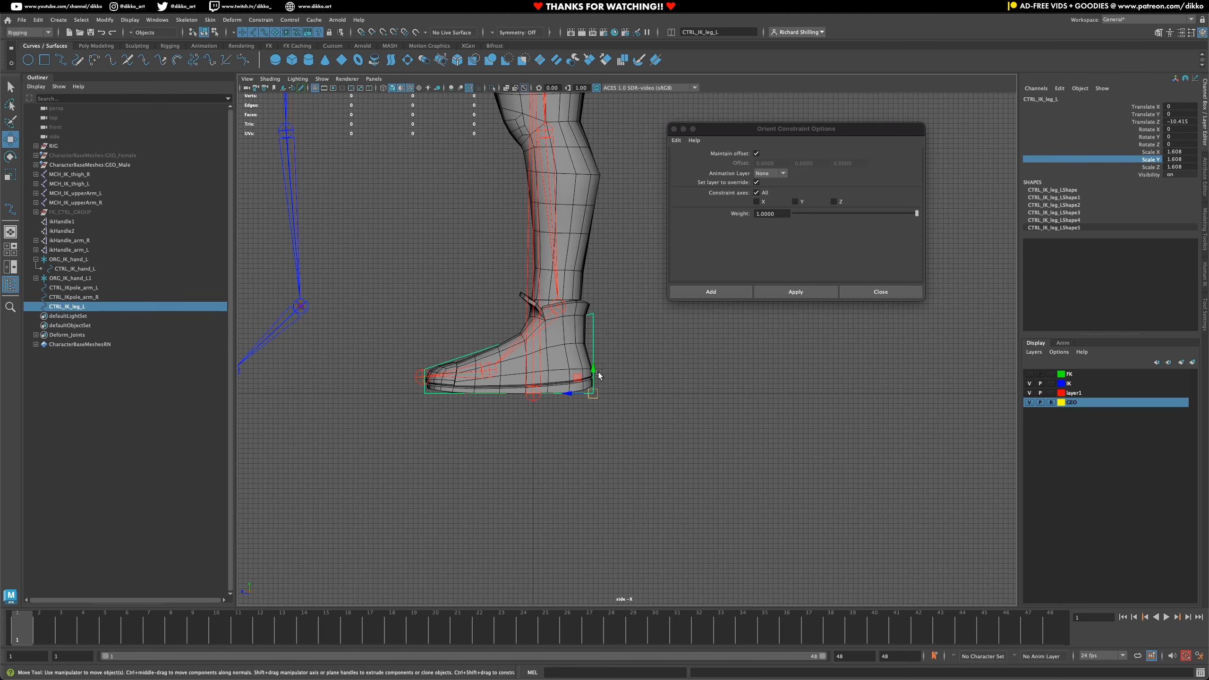
- Move the foot control sideways onto the character's left foot, to about 11.38 in X
key(space)
drag(607, 366, 627, 343)
scroll(623, 429, down, 5)
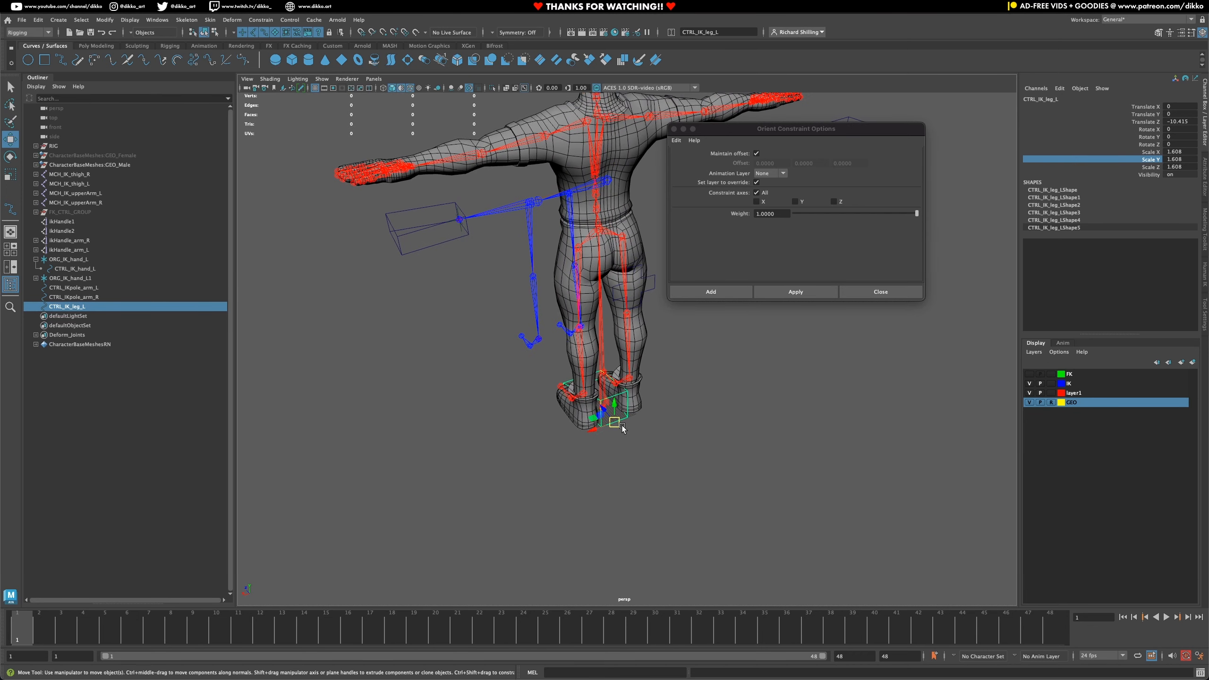
drag(591, 432, 646, 452)
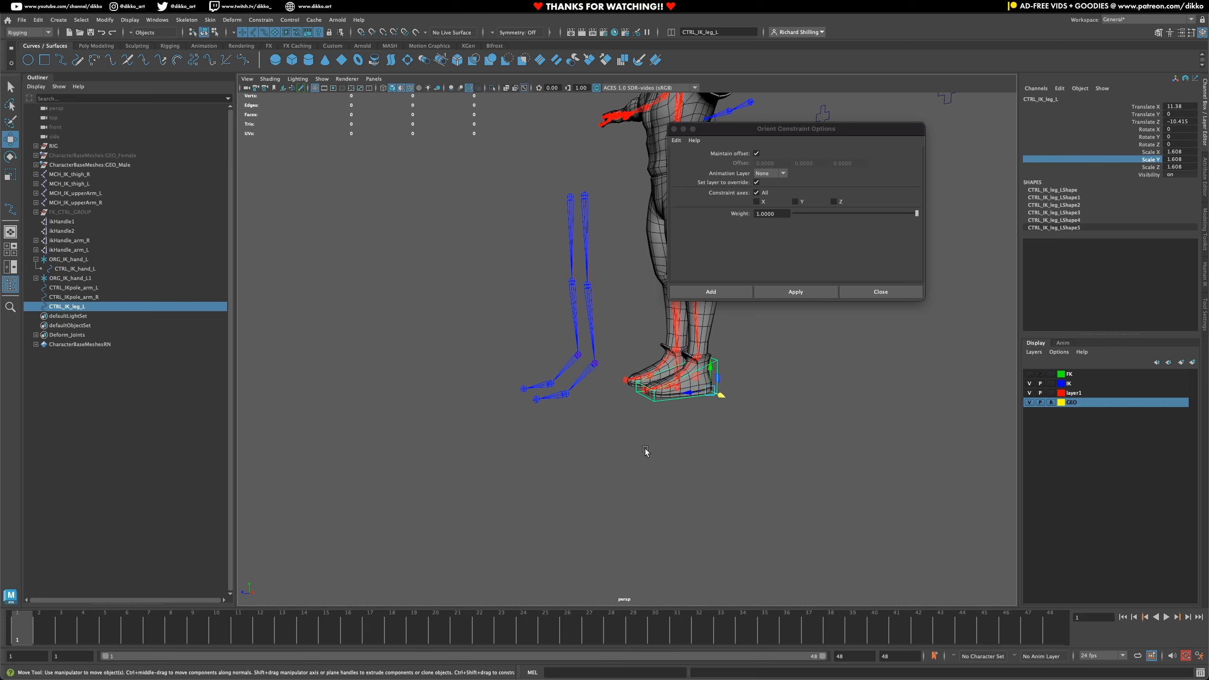
- Try moving the foot control forward in Z onto the left IK leg joints and freezing its transformations
key(space)
drag(646, 450, 705, 454)
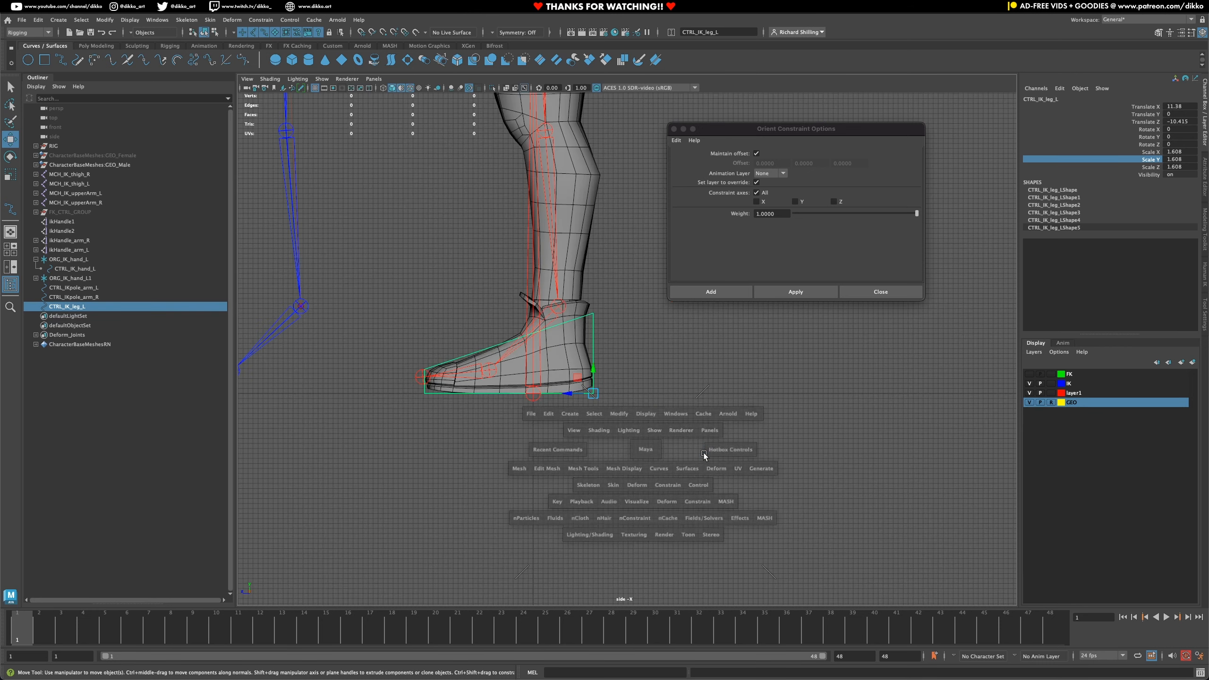
scroll(368, 371, down, 2)
alt+middle_drag(501, 380, 602, 395)
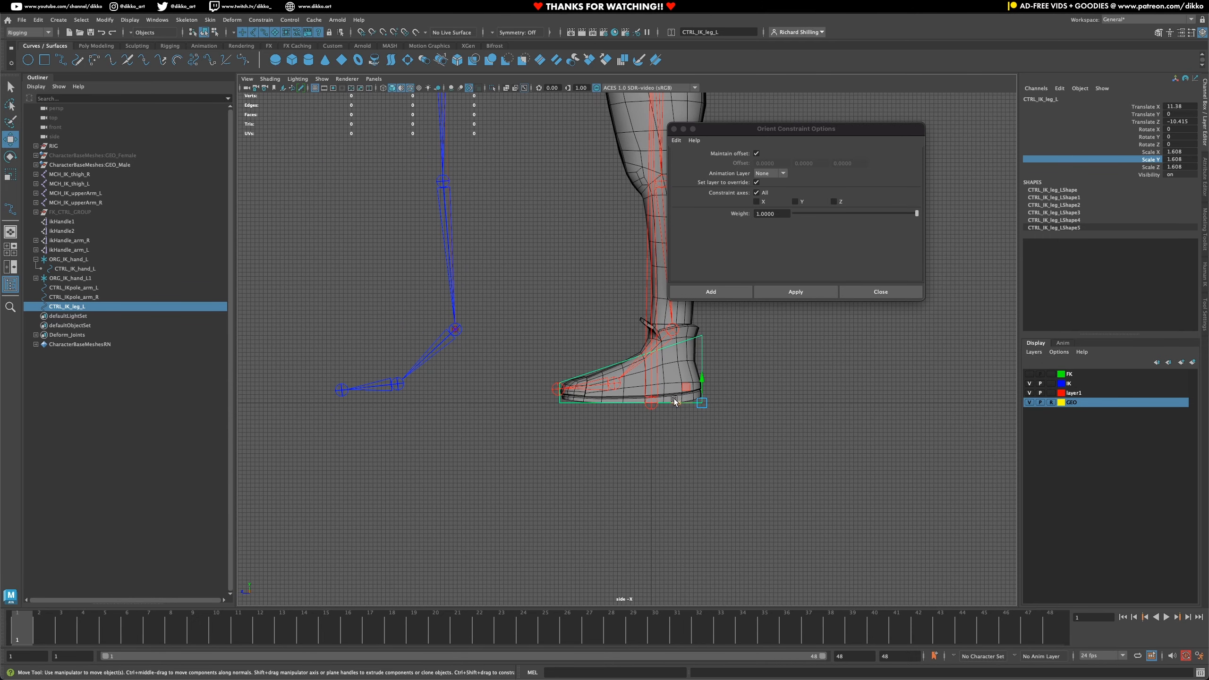
drag(674, 402, 449, 429)
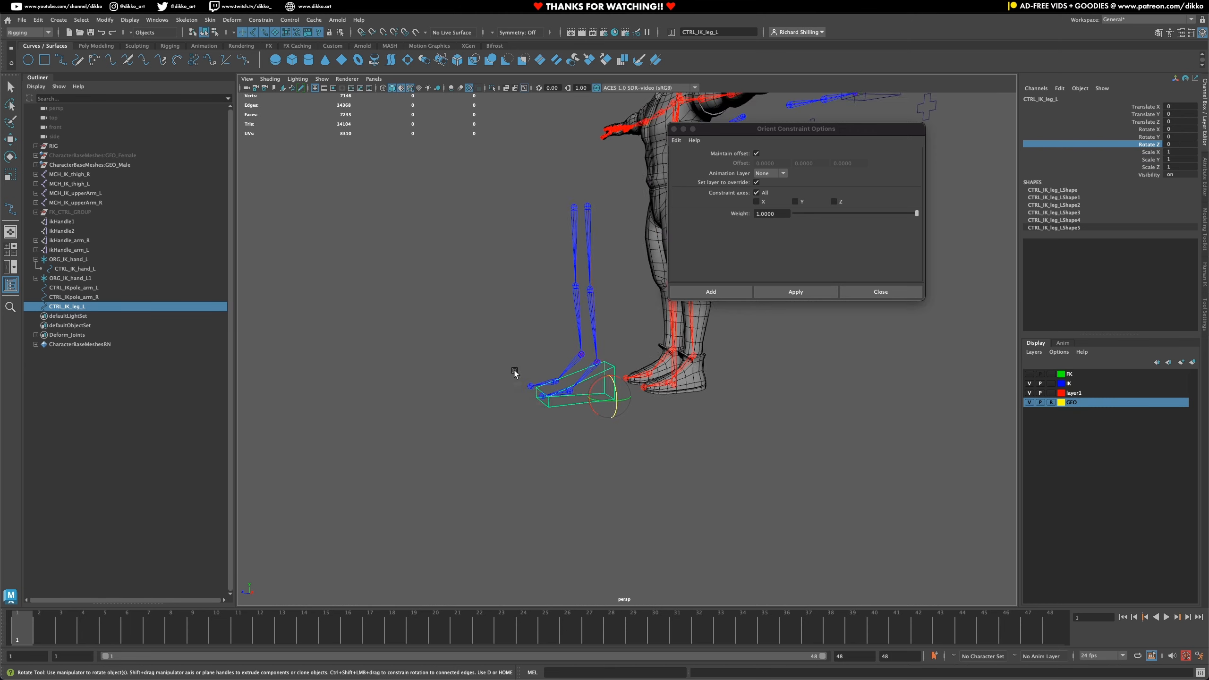
alt+drag(610, 405, 629, 463)
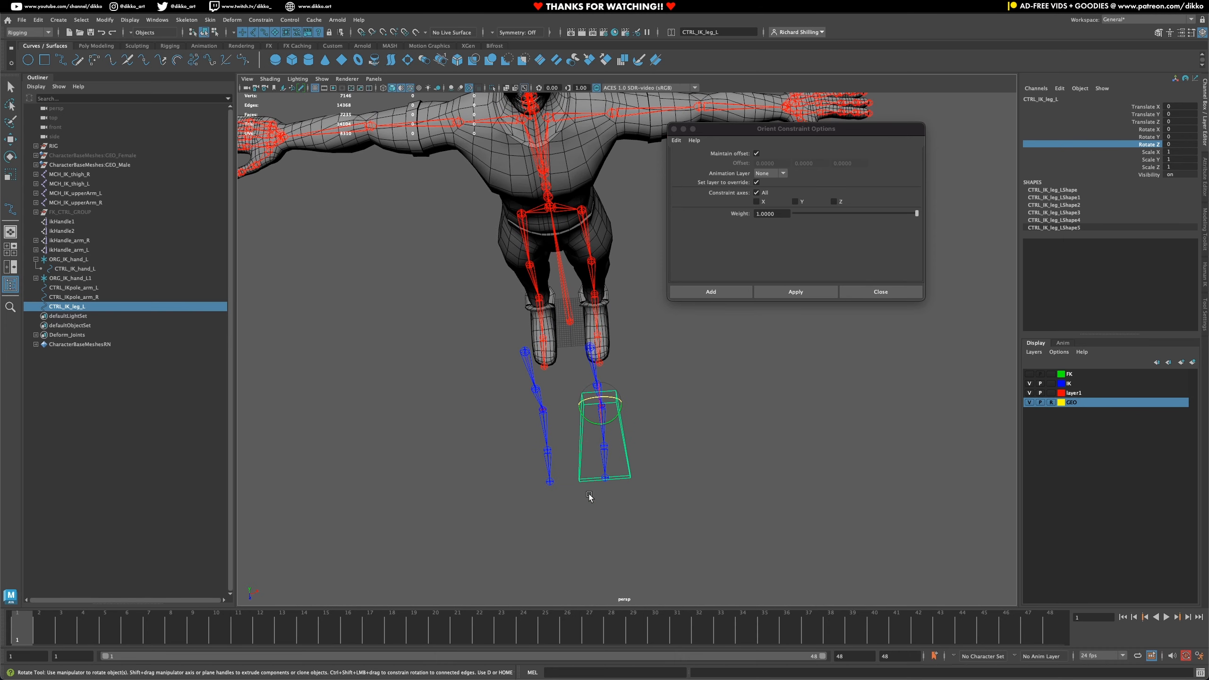
scroll(595, 315, up, 1)
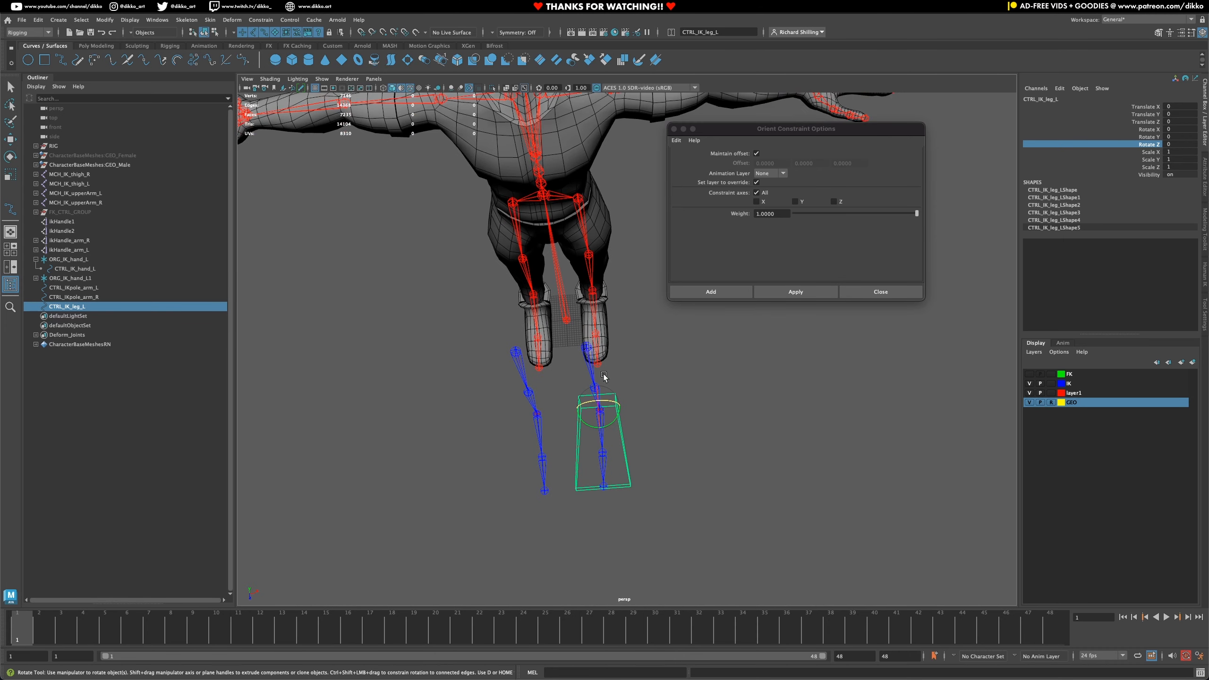
- Undo the foot control's forward move back to its position around the left boot
key(ctrl+z)
key(ctrl+z)
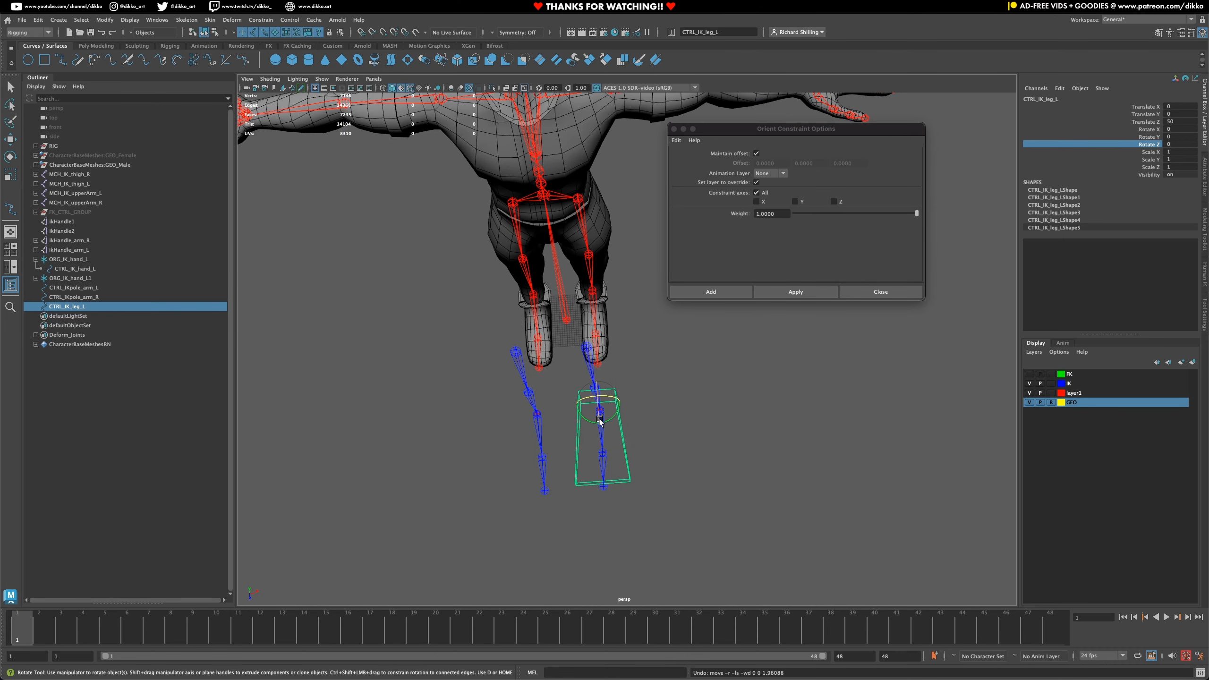
scroll(578, 352, up, 2)
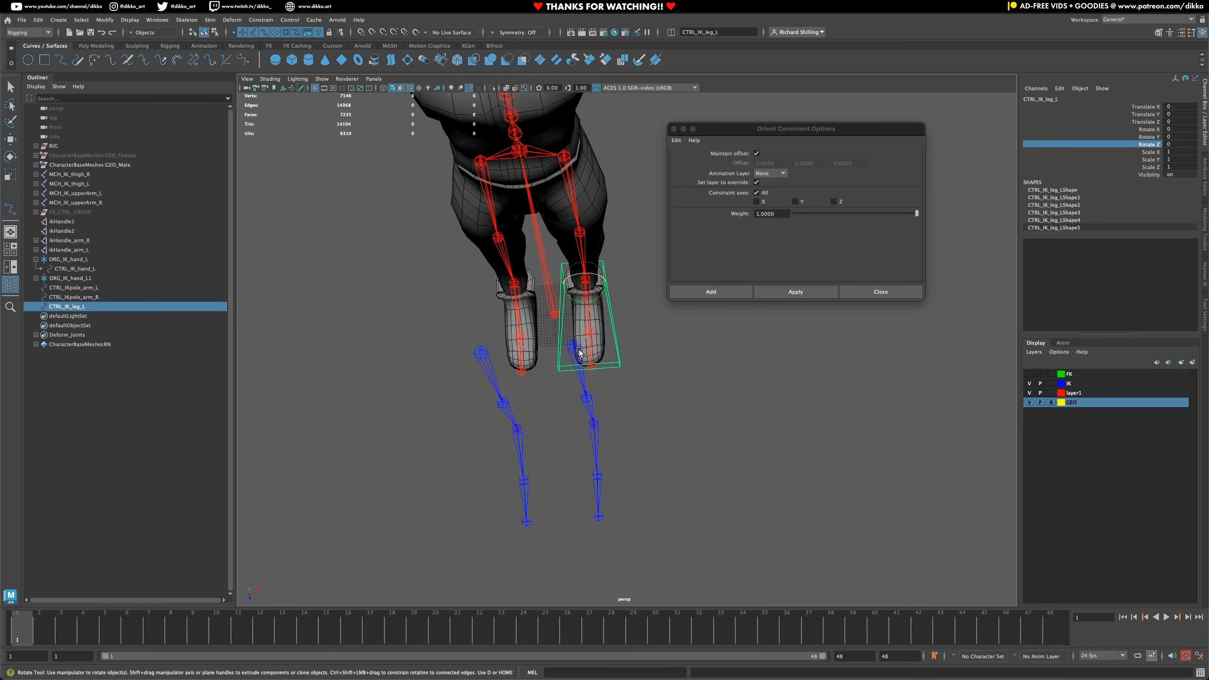
- Select vertices along one side of the foot control and shift them in X to adjust its width around the boot
right_drag(547, 371, 501, 374)
key(w)
drag(558, 389, 555, 379)
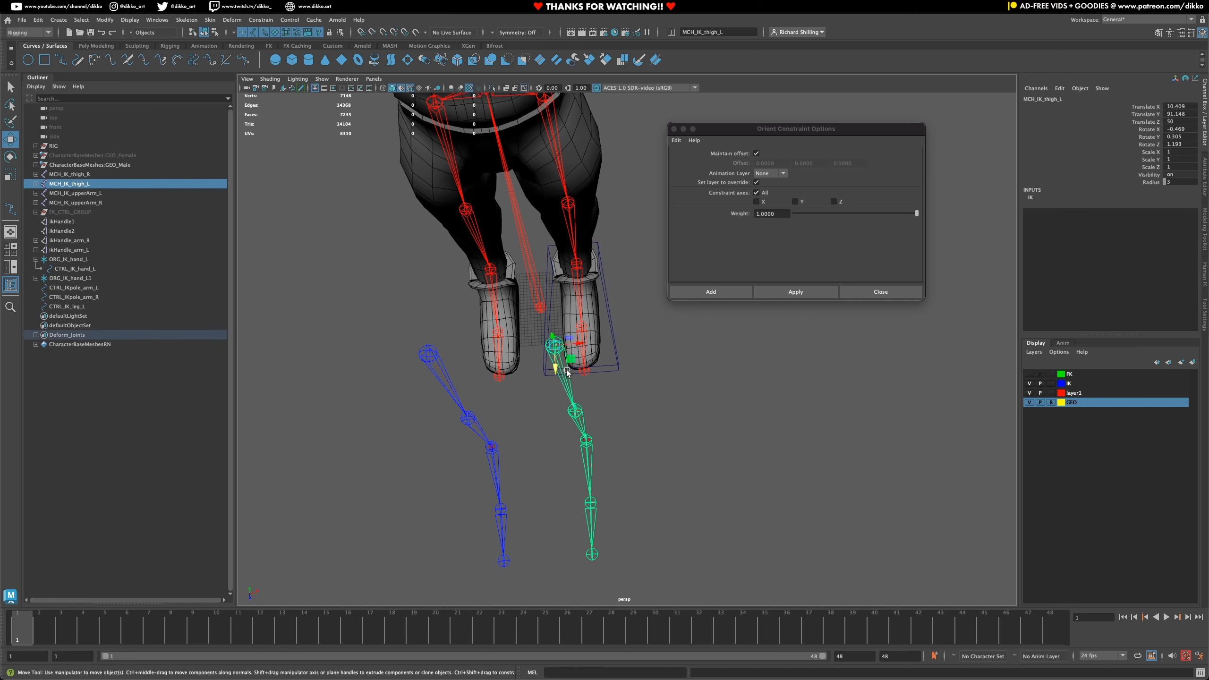
click(541, 373)
right_click(542, 372)
right_drag(542, 372, 492, 371)
drag(536, 370, 607, 382)
drag(642, 369, 625, 370)
alt+drag(676, 533, 574, 469)
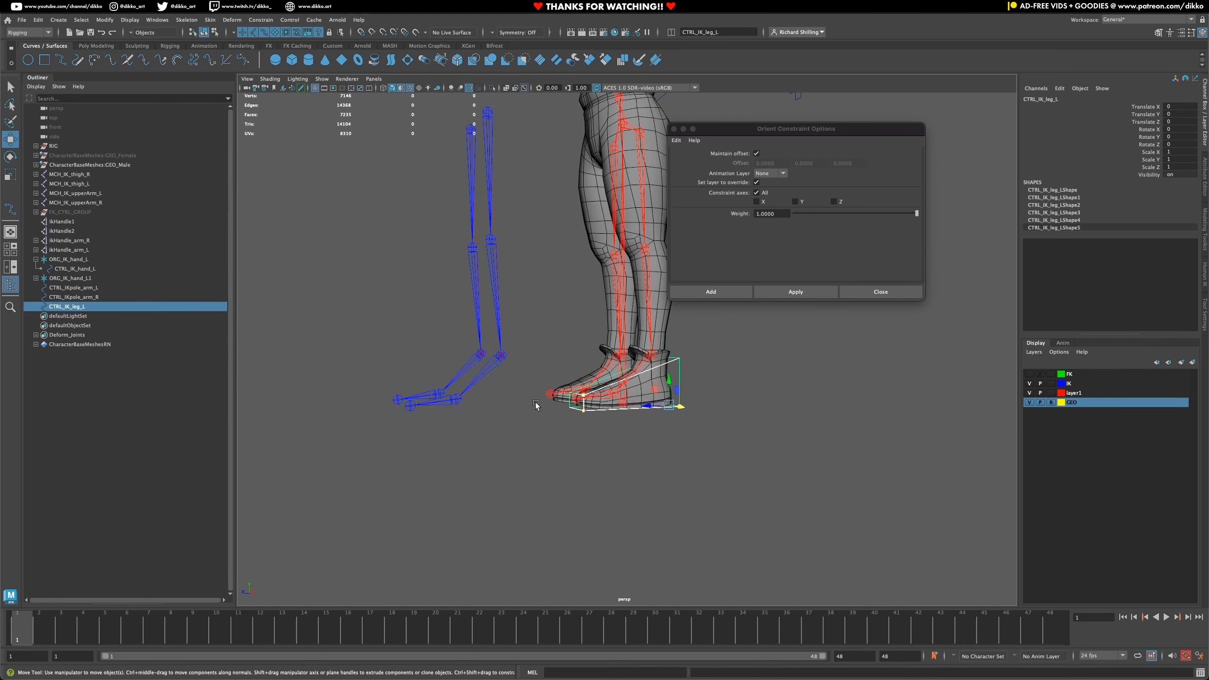
- Return to object mode, move the foot control forward onto the left IK leg joints and freeze all its transformations
key(space)
key(space)
right_drag(646, 438, 690, 419)
drag(637, 558, 437, 564)
right_click(1148, 152)
mouse_move(1110, 321)
click(1049, 353)
key(space)
drag(486, 460, 492, 438)
alt+drag(473, 391, 549, 462)
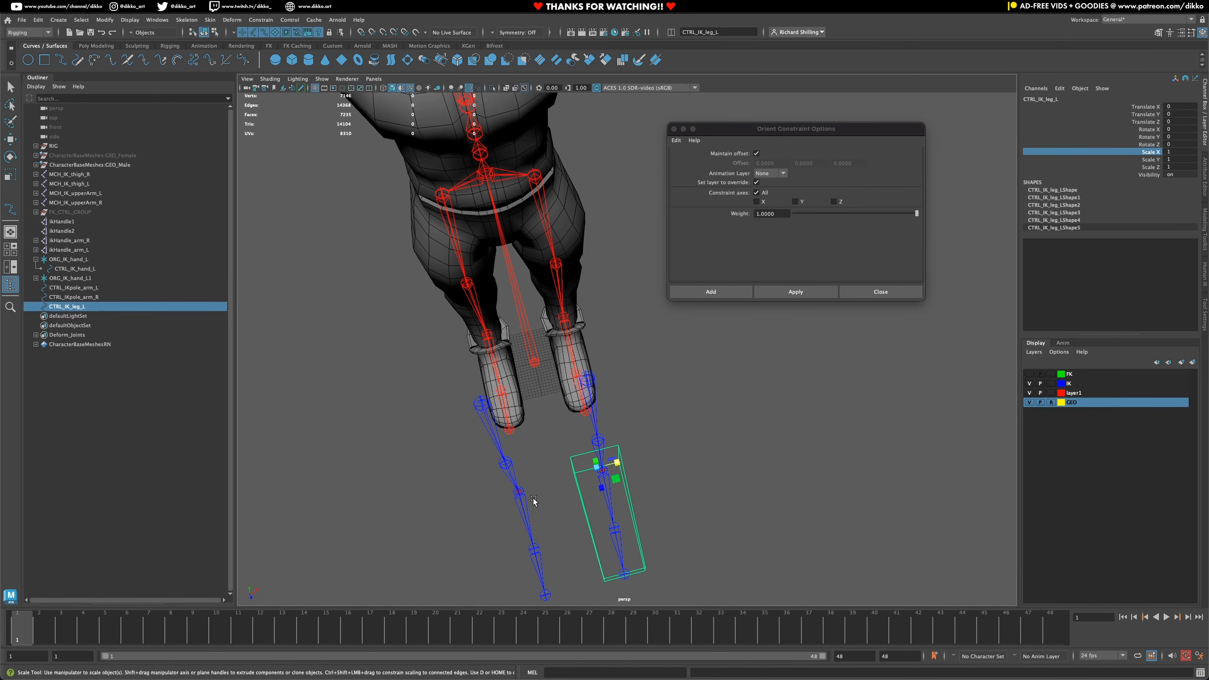
- Create a locator in the scene
alt+drag(615, 509, 567, 437)
key(q)
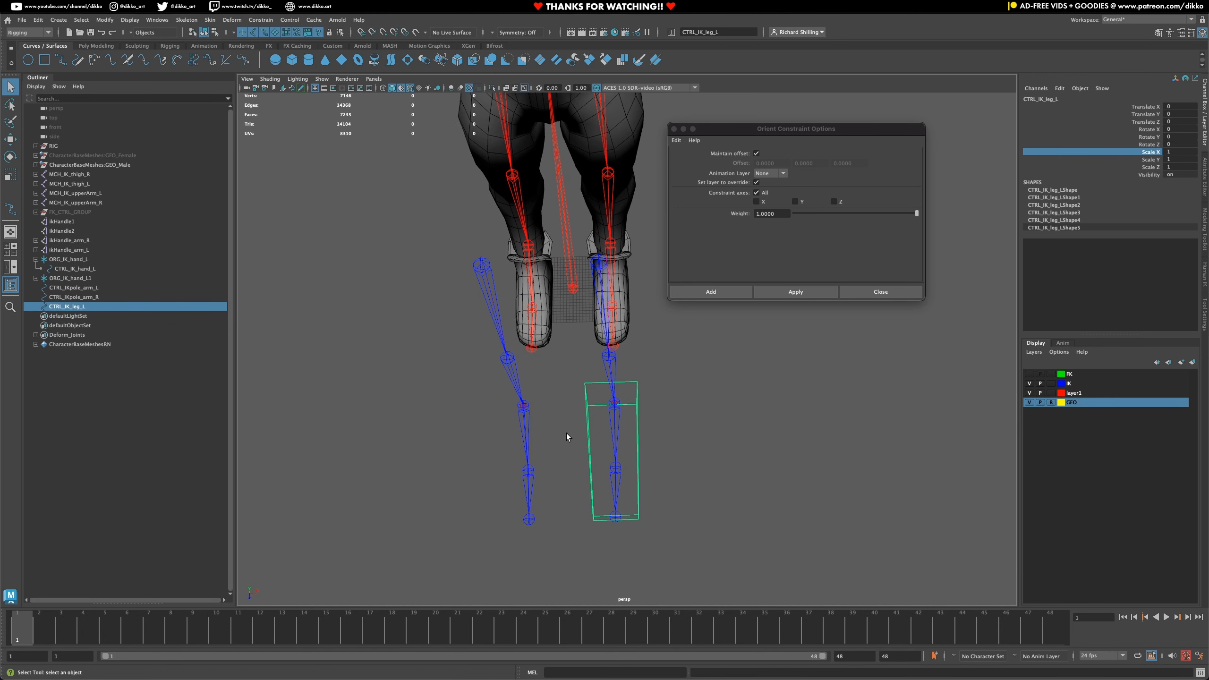
click(58, 19)
click(76, 180)
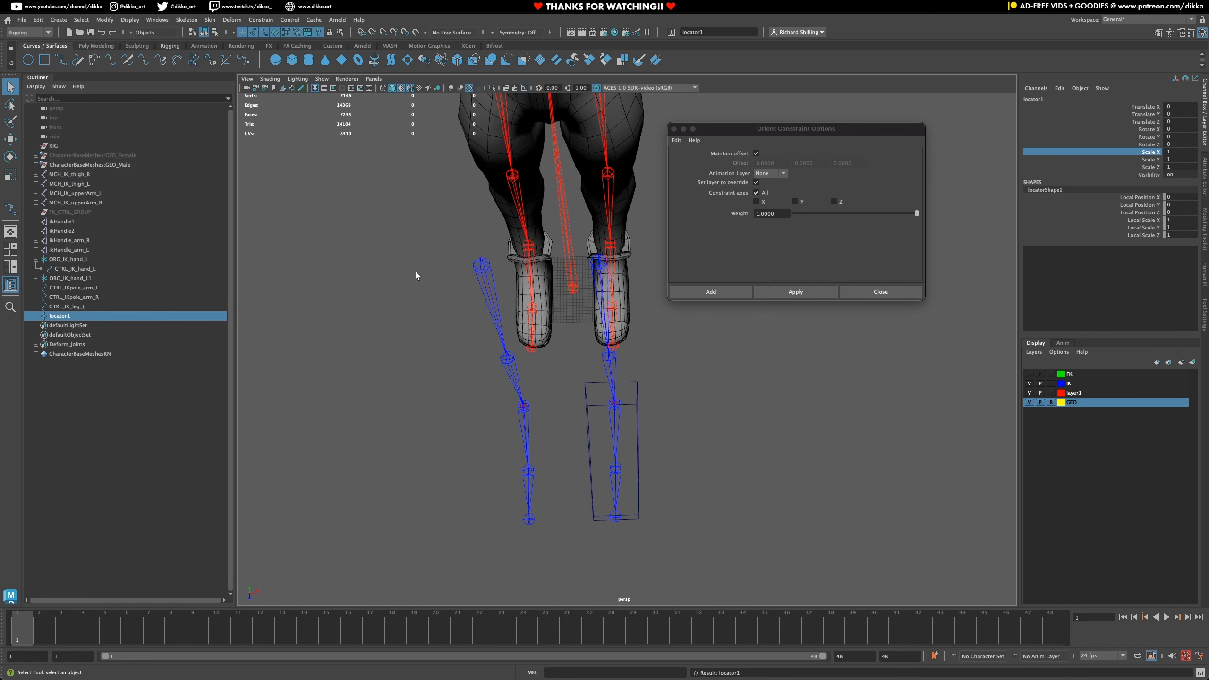
- Match the locator's translation to CTRL_IK_leg_L and check its position values
alt+drag(619, 359, 599, 414)
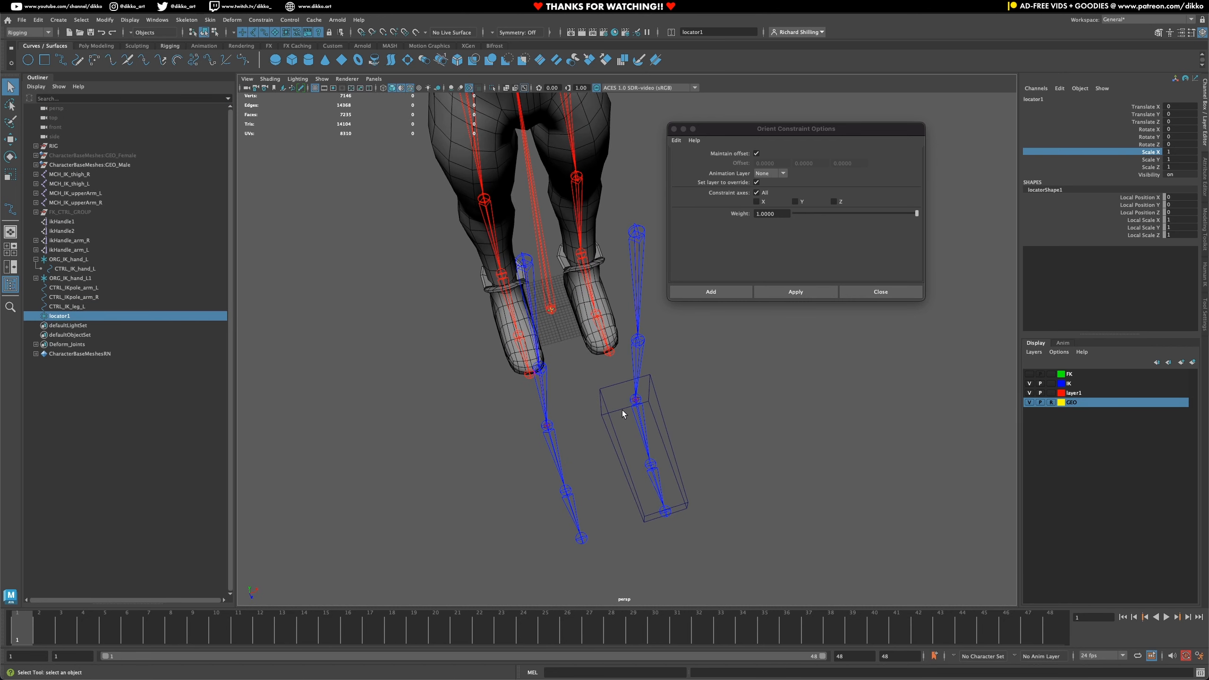
shift+click(620, 408)
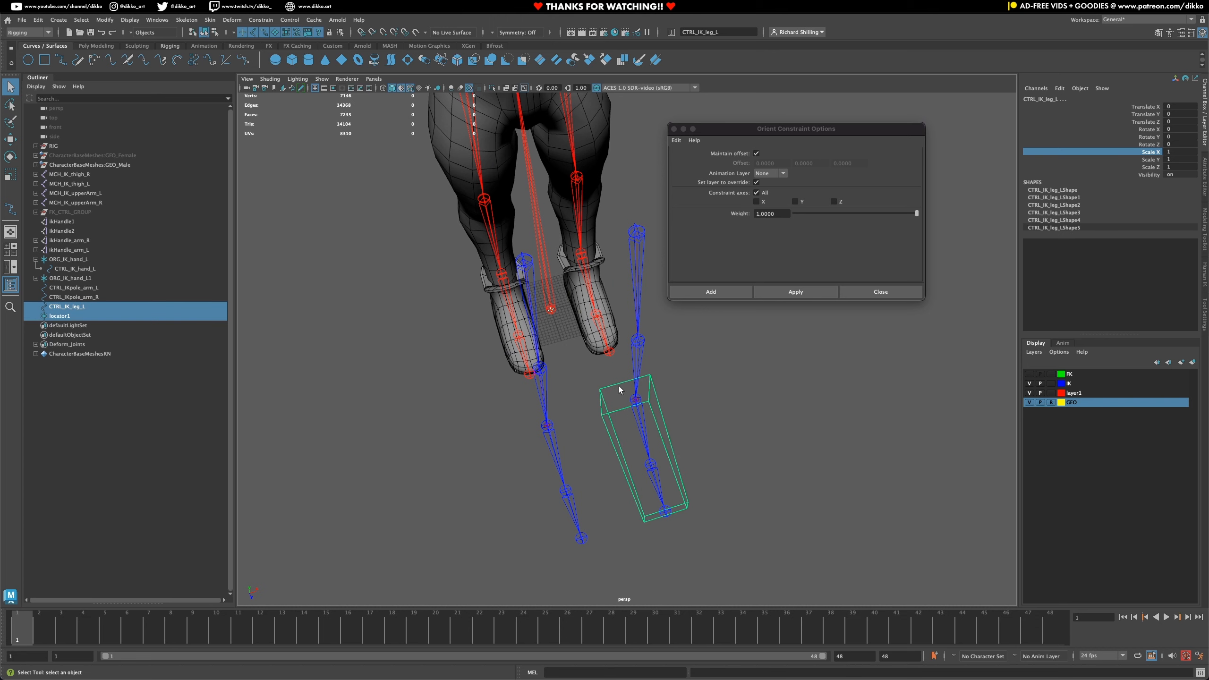
click(105, 19)
mouse_move(162, 45)
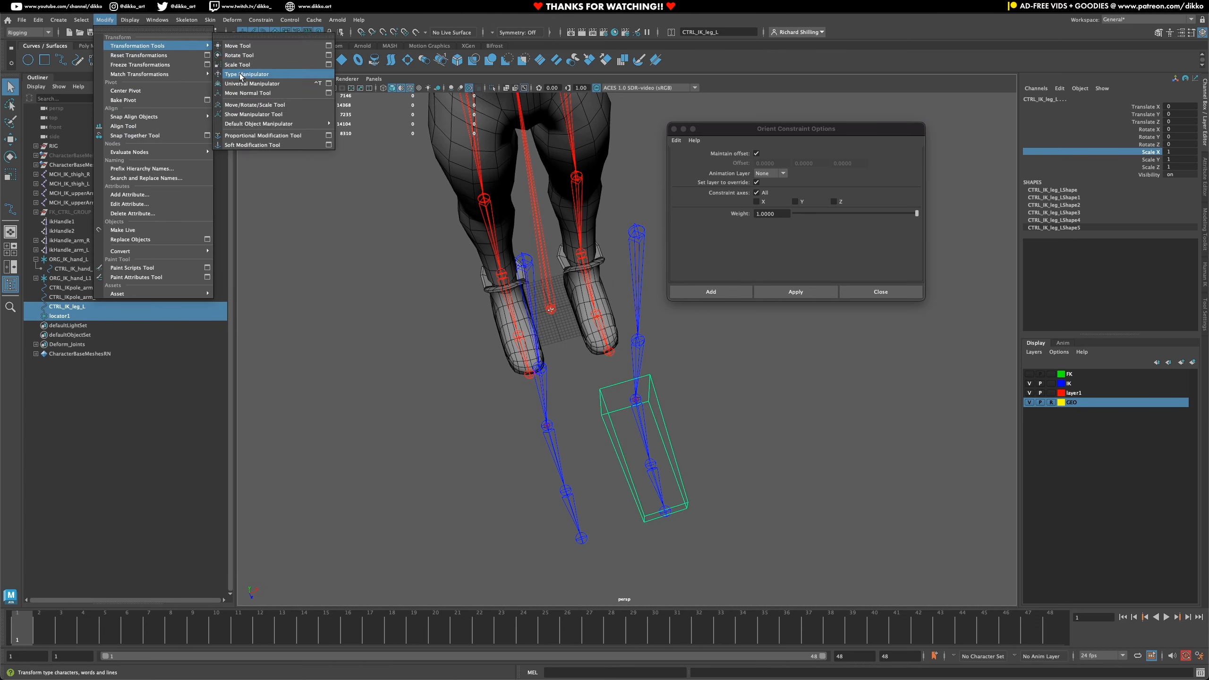
mouse_move(179, 74)
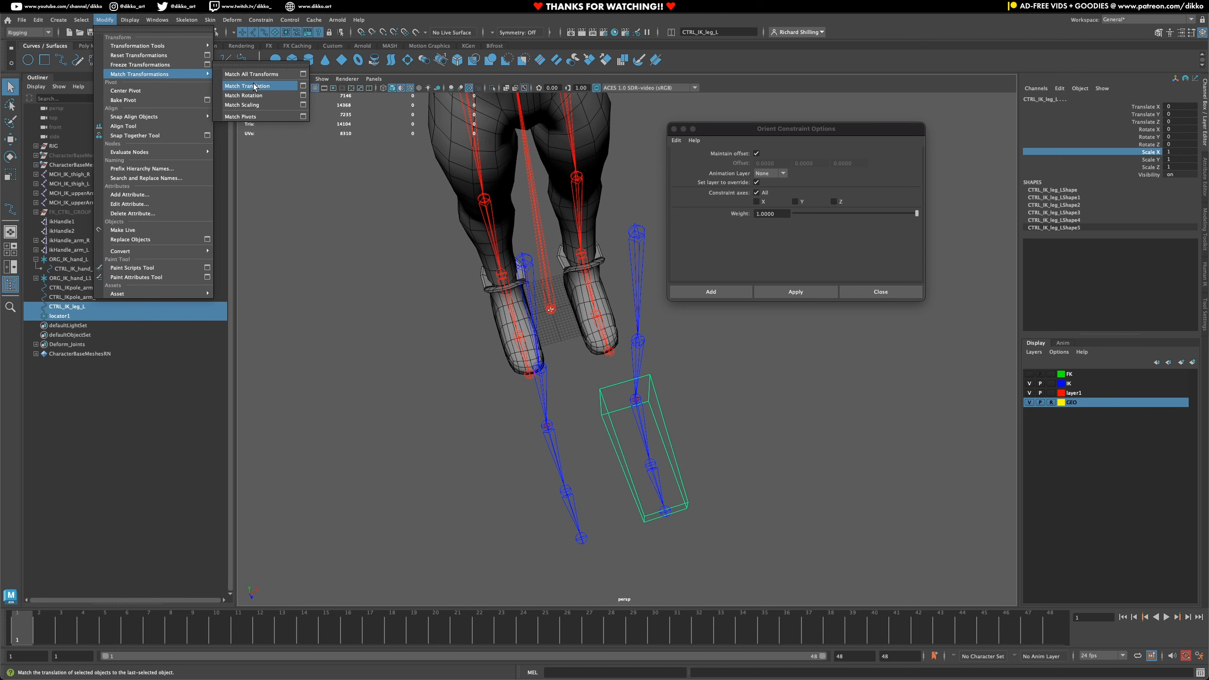
click(255, 84)
click(519, 414)
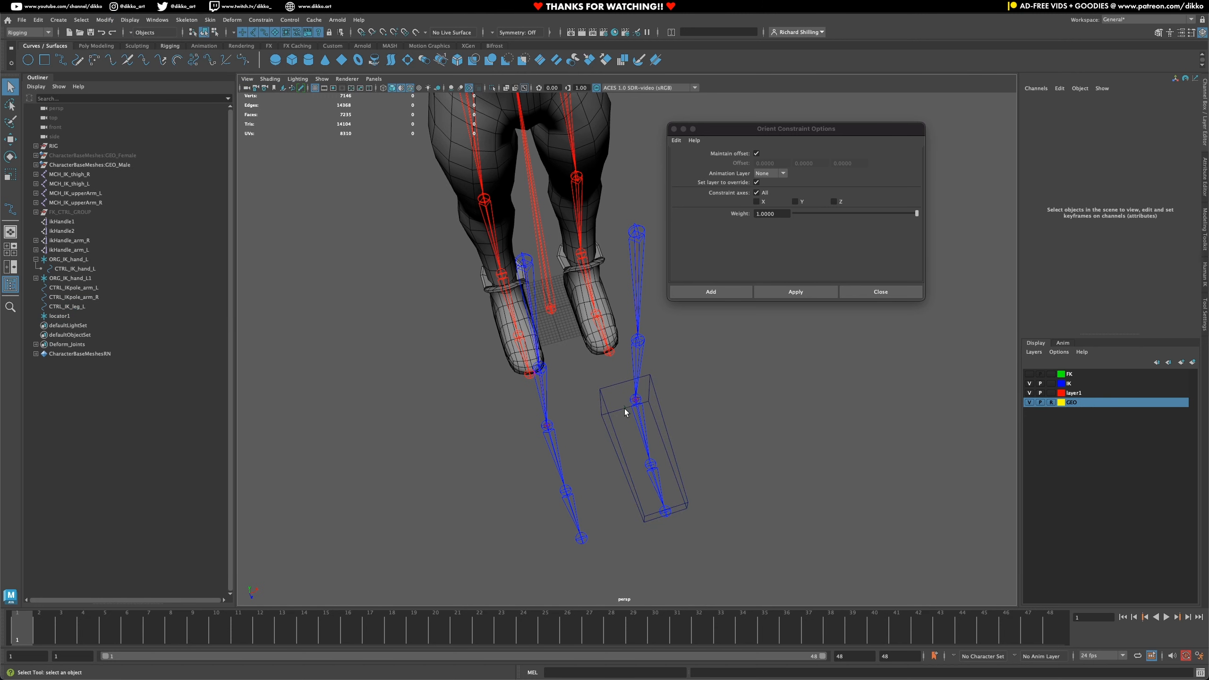
click(625, 411)
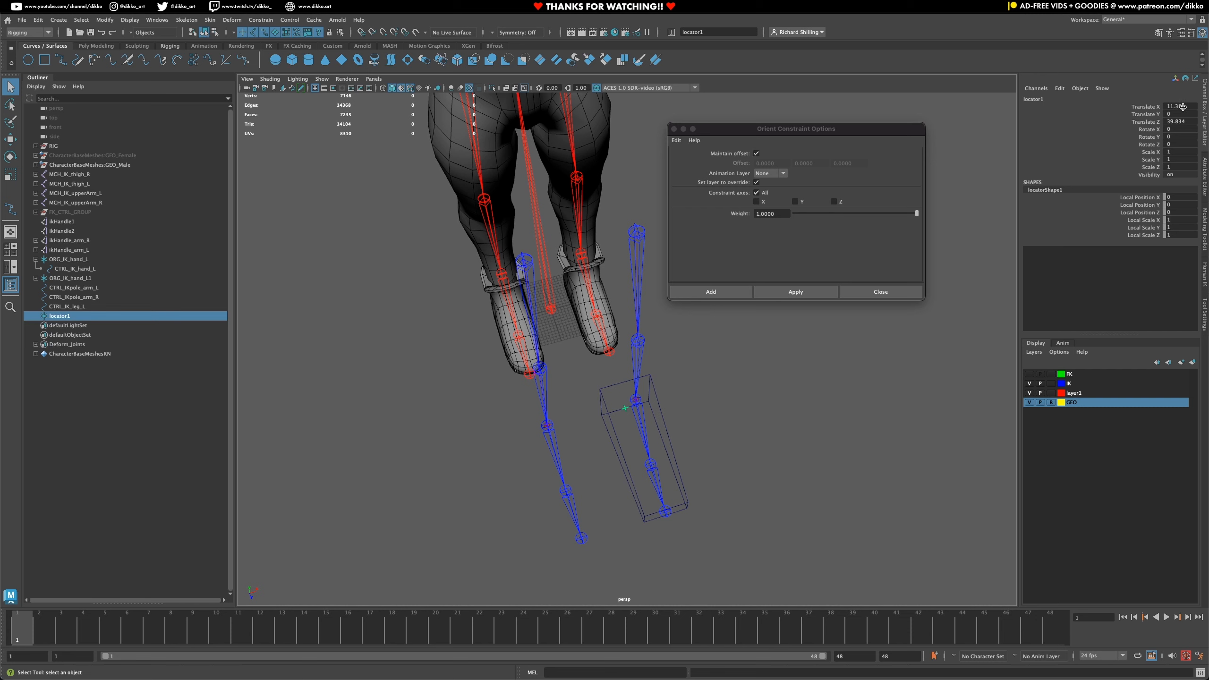
click(700, 471)
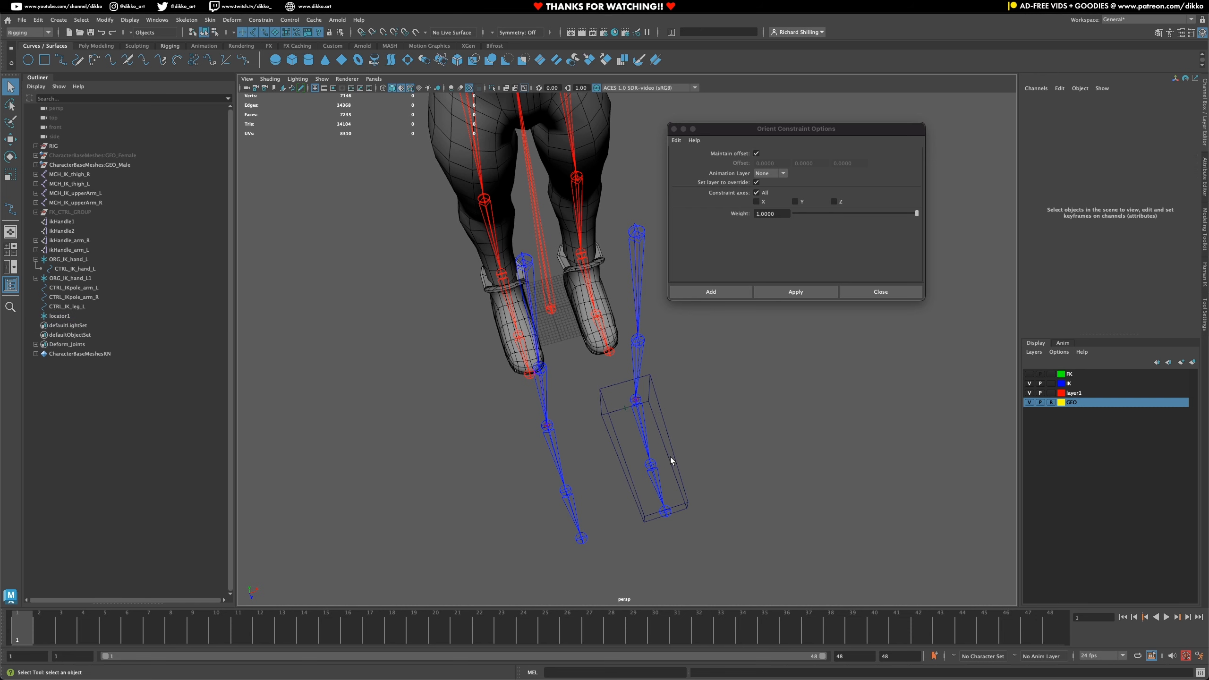
- Duplicate CTRL_IK_leg_L and parent the copy under the locator
click(672, 457)
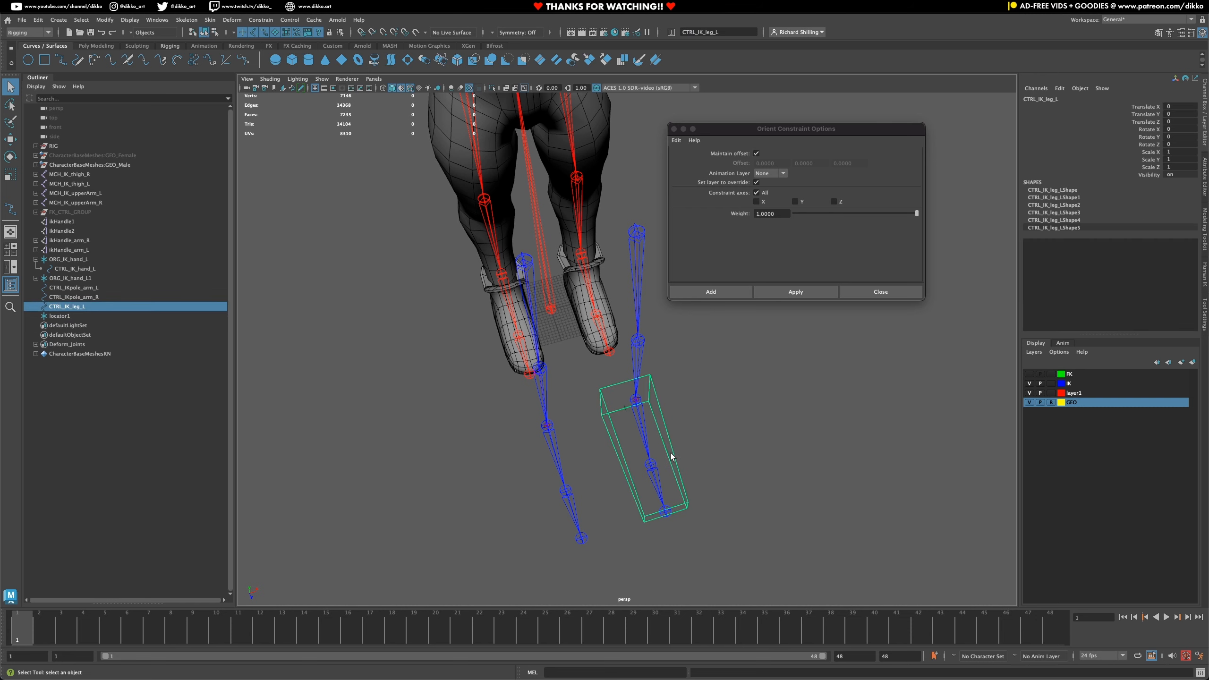
key(ctrl+d)
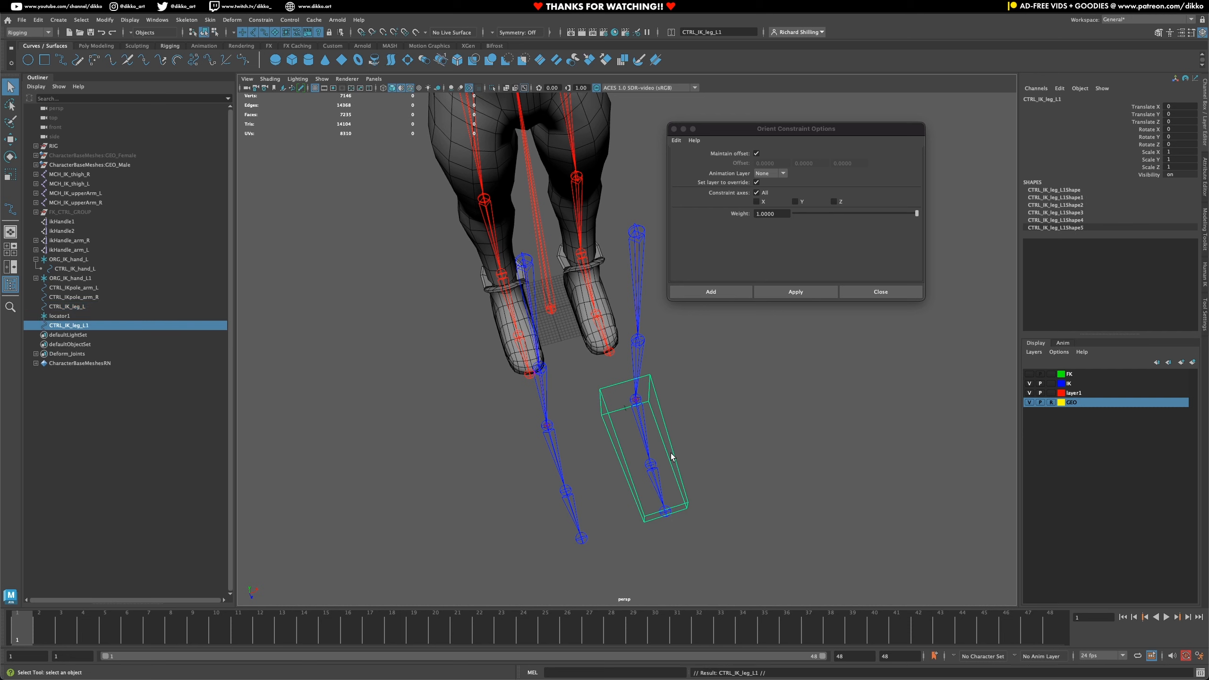
ctrl+click(66, 316)
key(p)
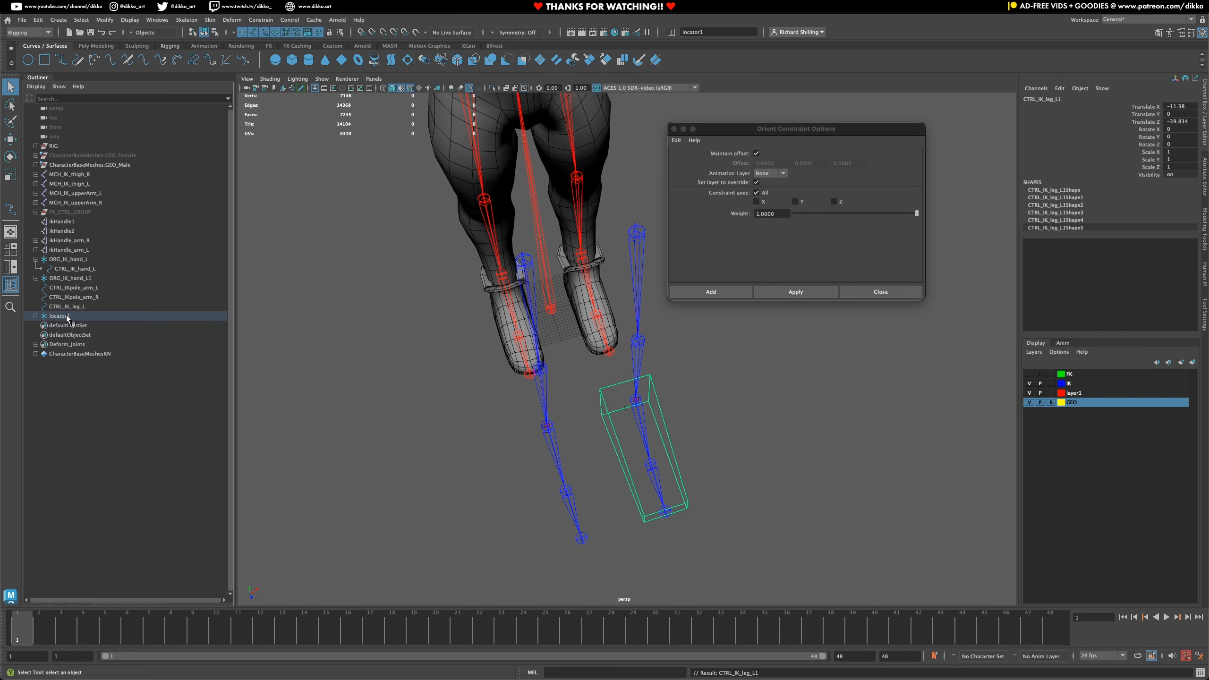
- Set the locator's Translate X to -11.38 to carry the duplicated foot control to the right leg
click(66, 317)
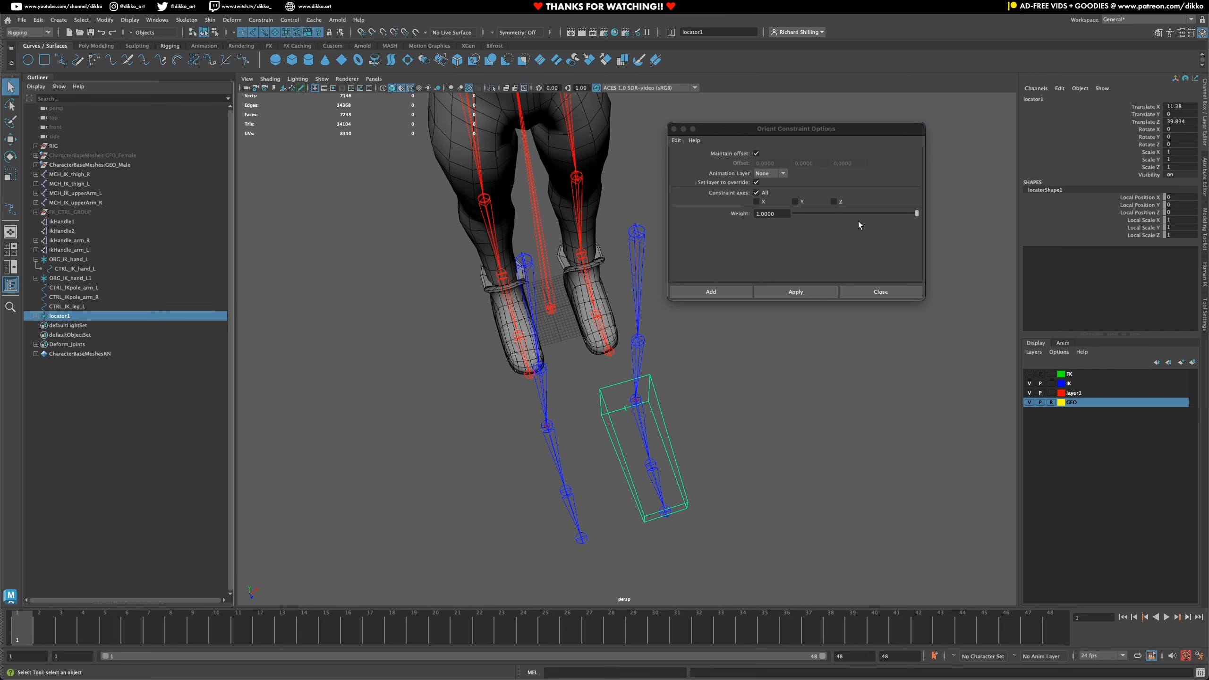
click(1167, 106)
click(1167, 106)
key(Return)
click(1169, 107)
text(-)
key(Return)
mouse_move(642, 468)
alt+mouse_down()
mouse_move(634, 497)
mouse_move(624, 475)
alt+mouse_up()
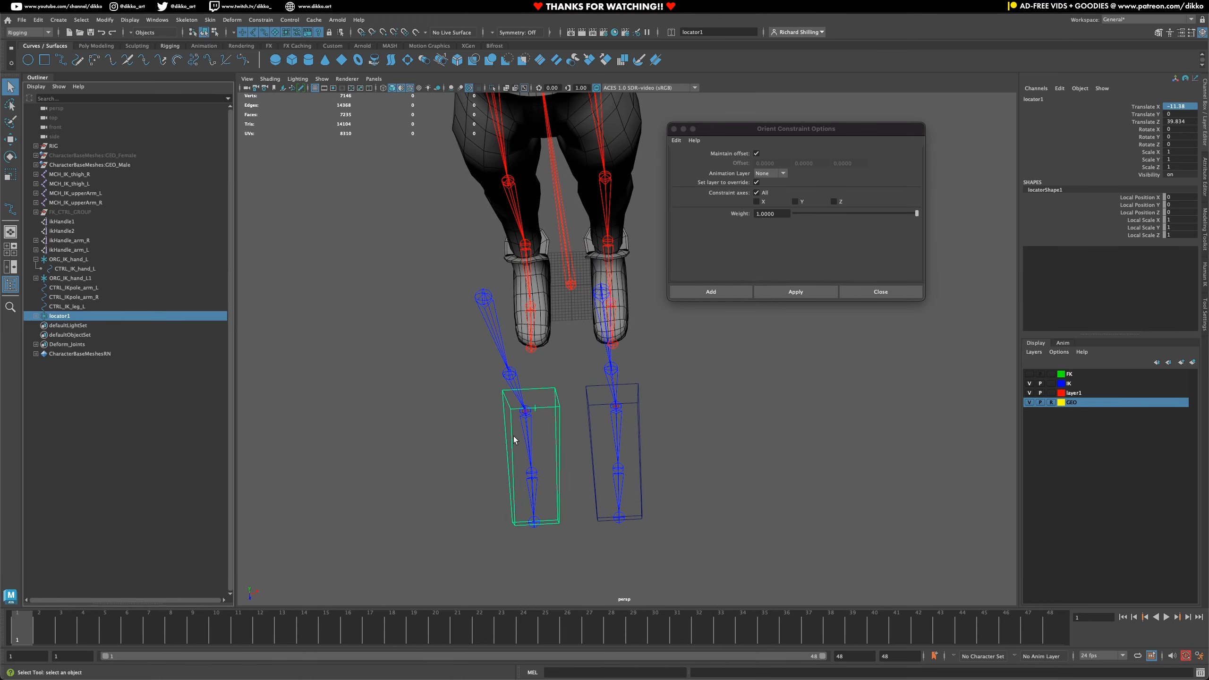
- Unparent the duplicated foot control from the locator and delete the locator
middle_drag(138, 356, 62, 402)
click(64, 326)
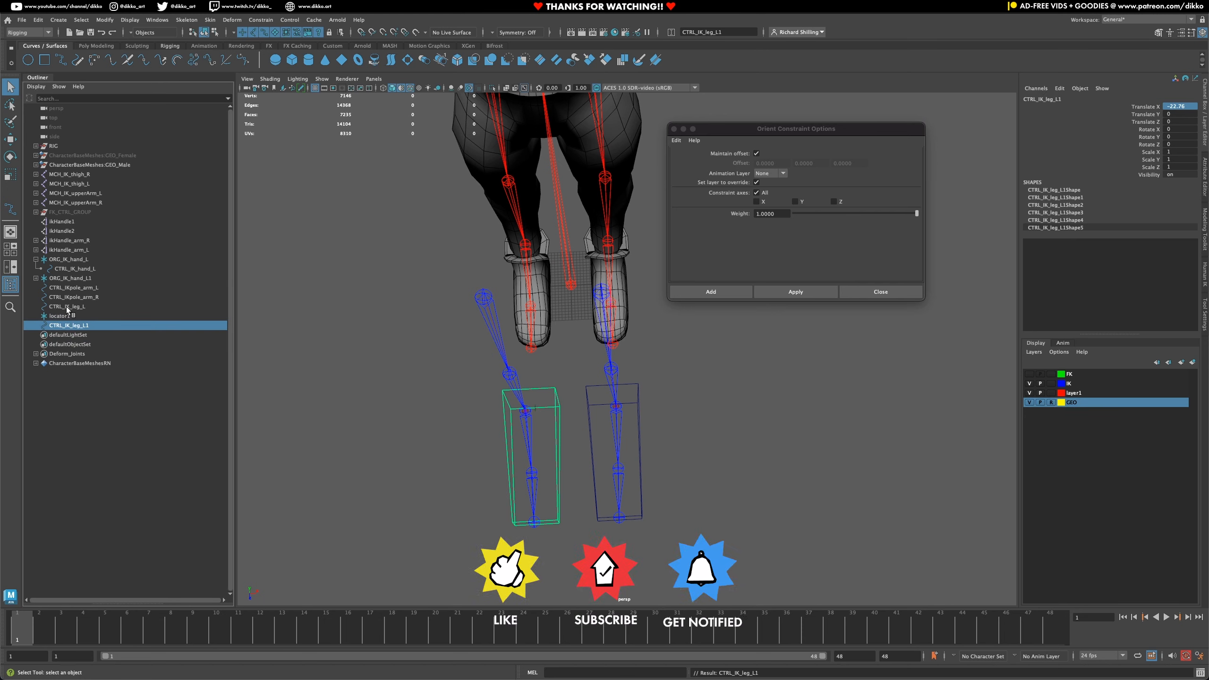
click(64, 317)
key(Delete)
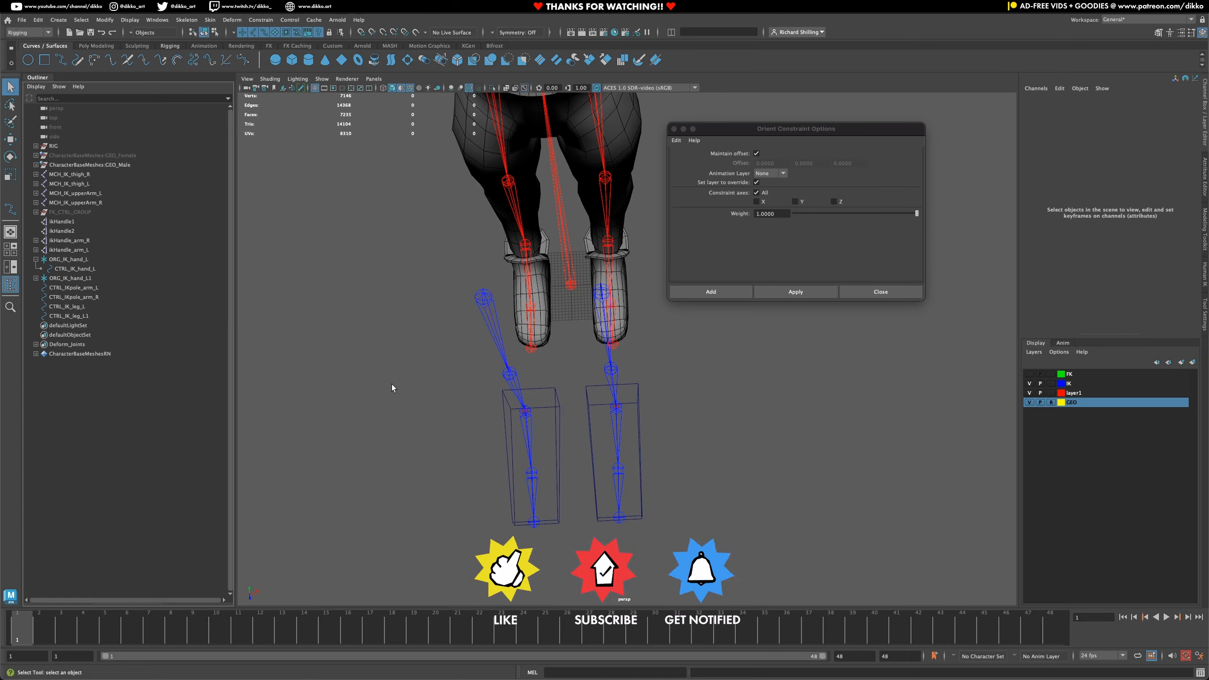
- Freeze all transformations on the duplicated right foot control CTRL_IK_leg_L1
alt+drag(465, 459, 467, 486)
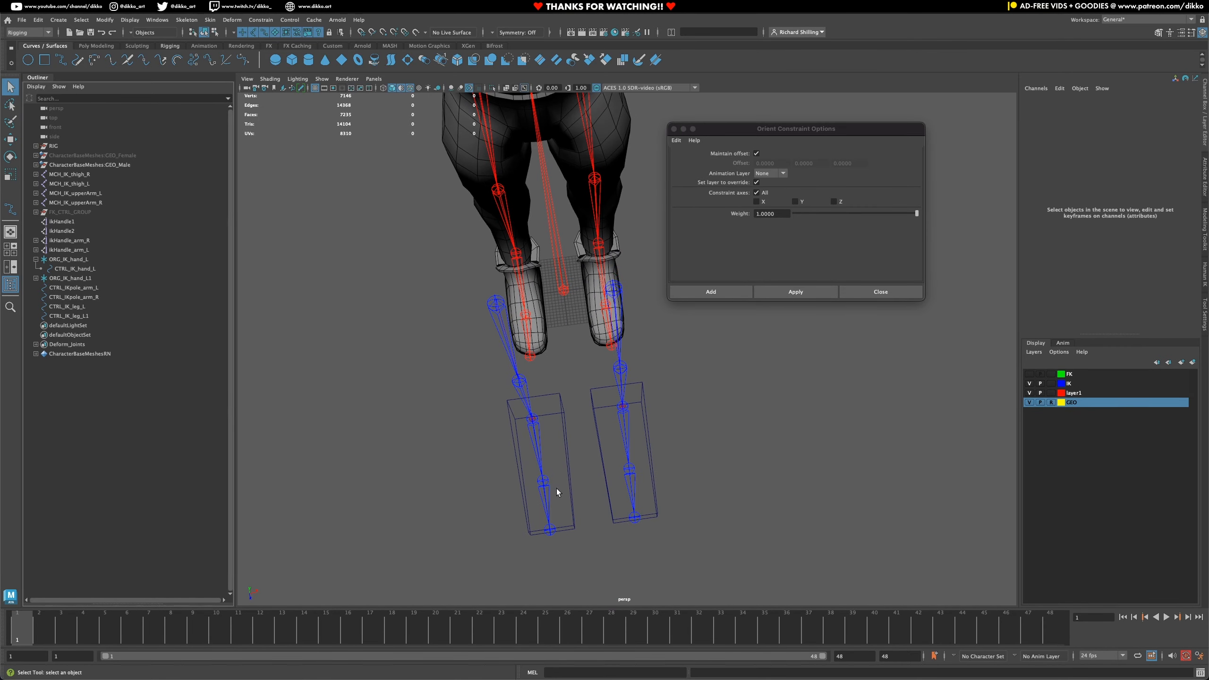
click(573, 486)
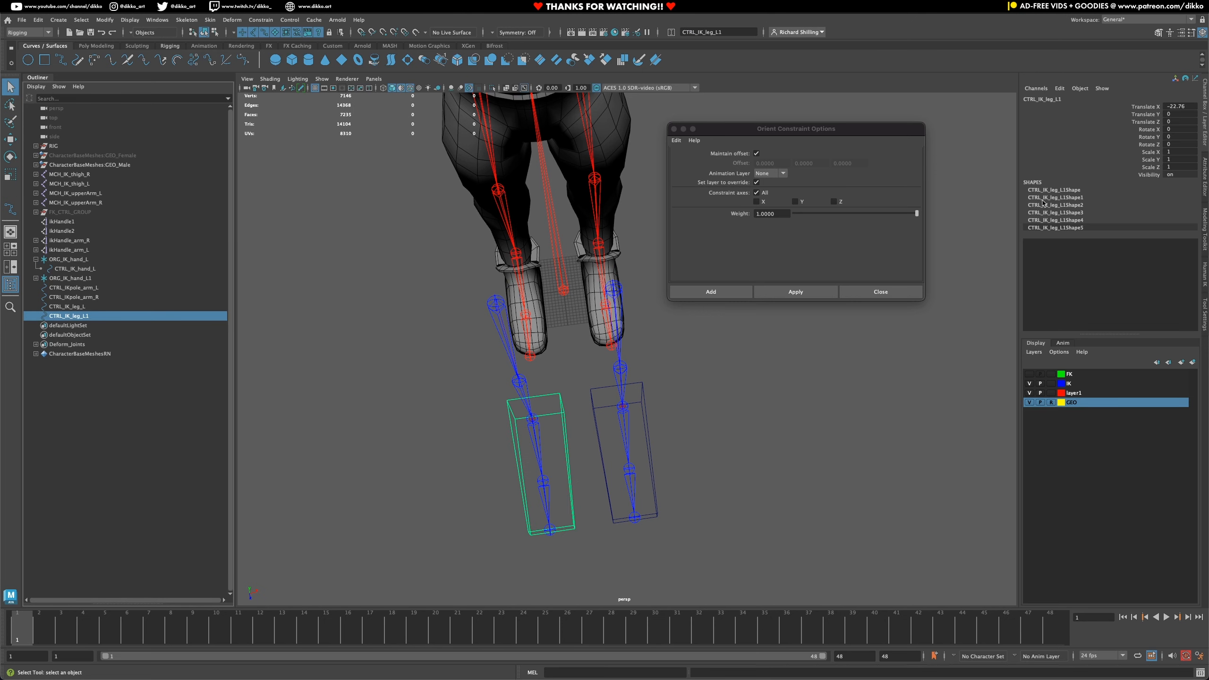
key(e)
click(1072, 144)
right_click(1073, 146)
mouse_move(1095, 334)
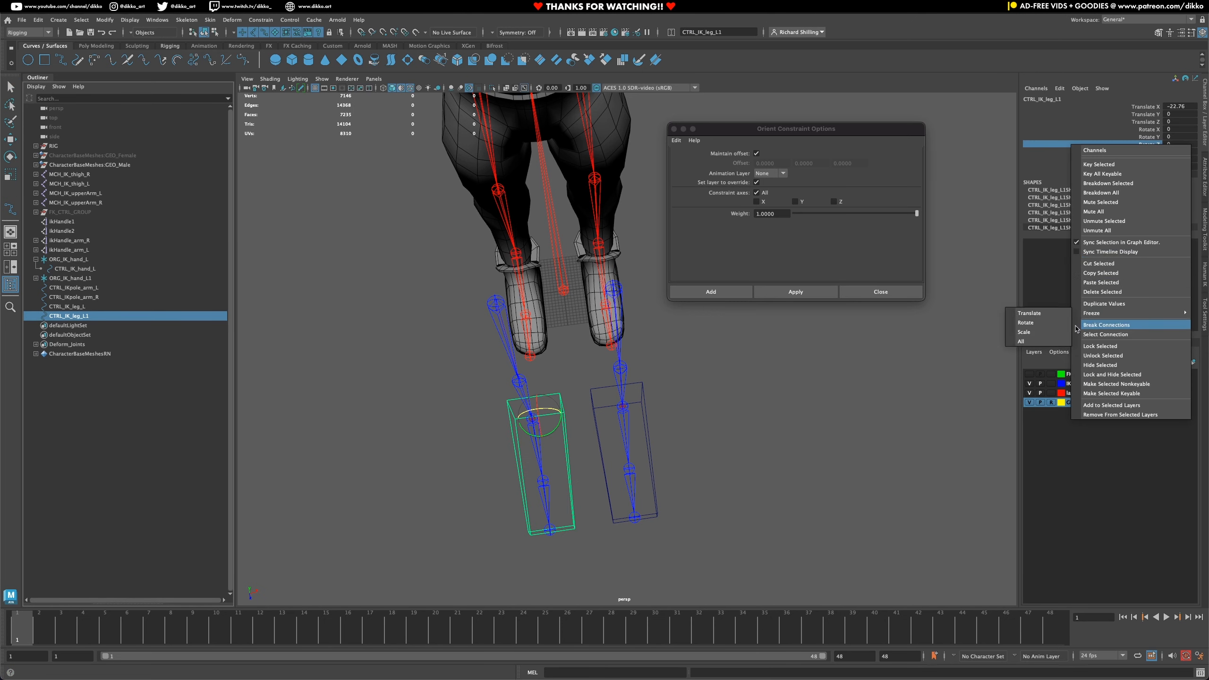
click(1056, 342)
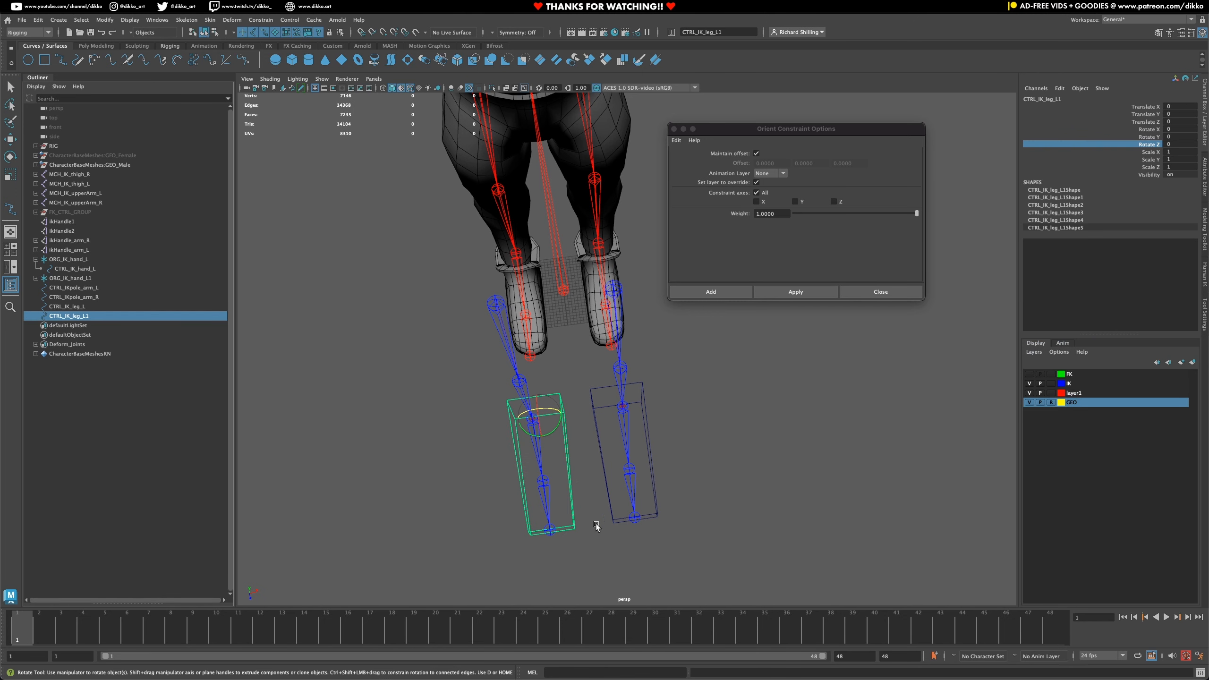
- Mirror CTRL_IK_leg_L1 by setting its Scale X to -1, then freeze its scale
mouse_move(592, 544)
alt+mouse_down()
mouse_move(586, 561)
mouse_move(579, 529)
alt+mouse_up()
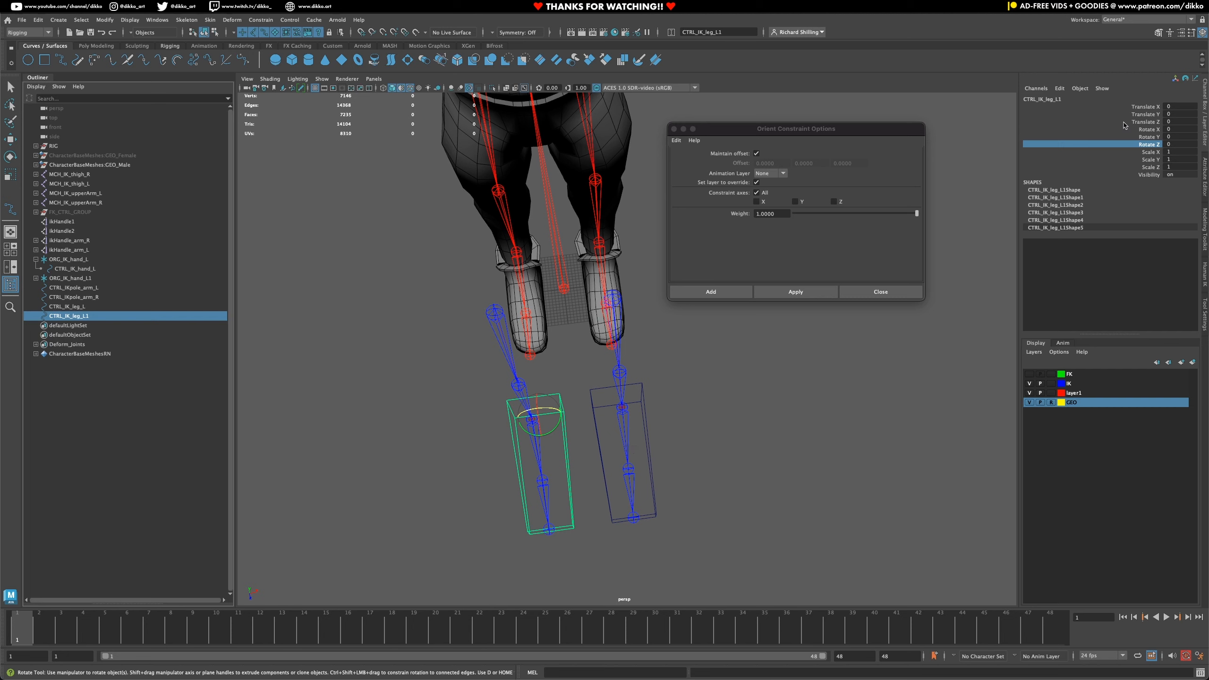
click(1181, 151)
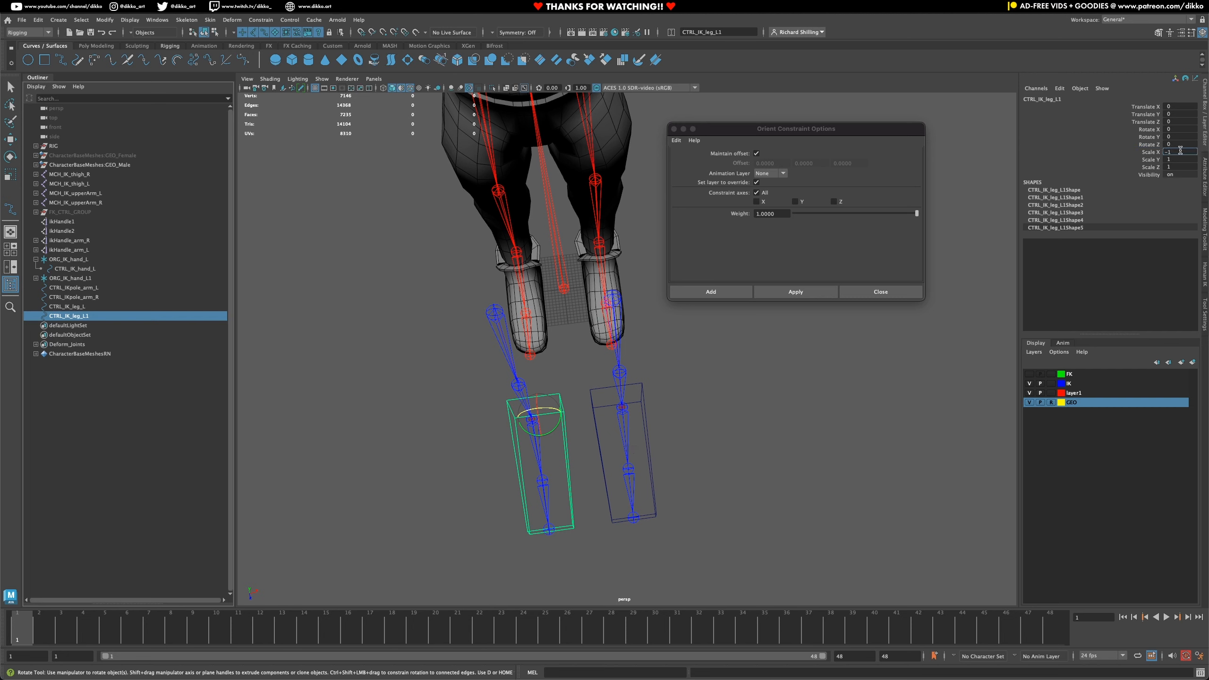
key(Return)
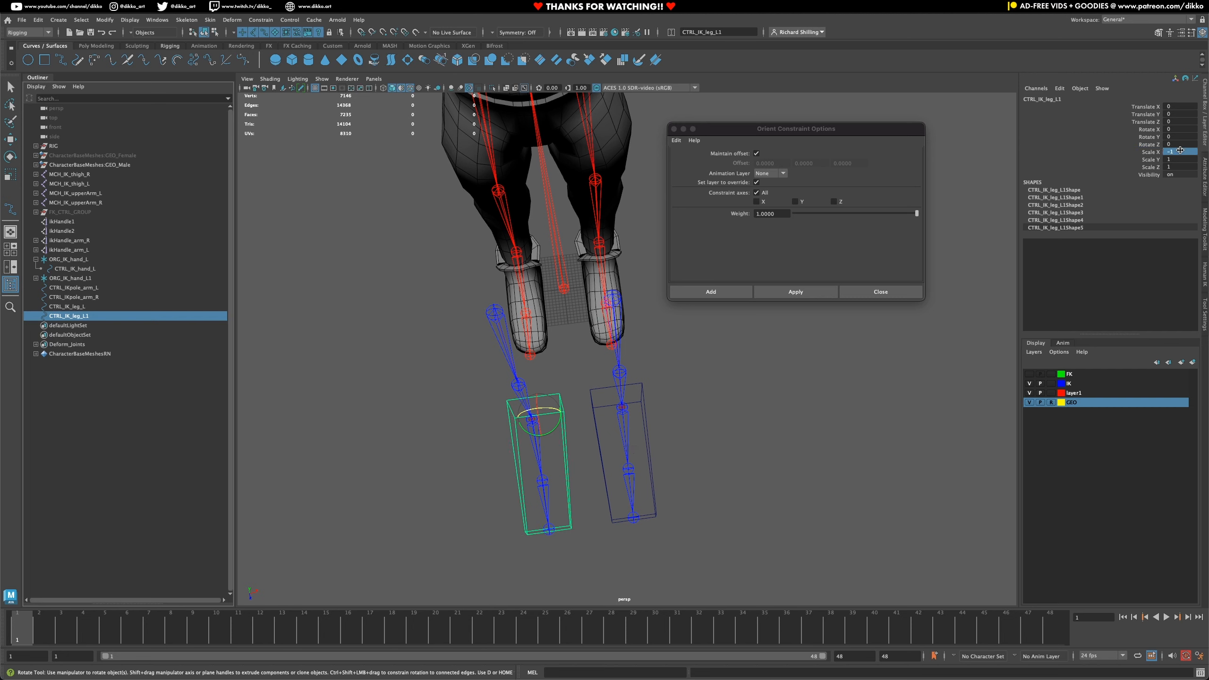
right_click(1128, 169)
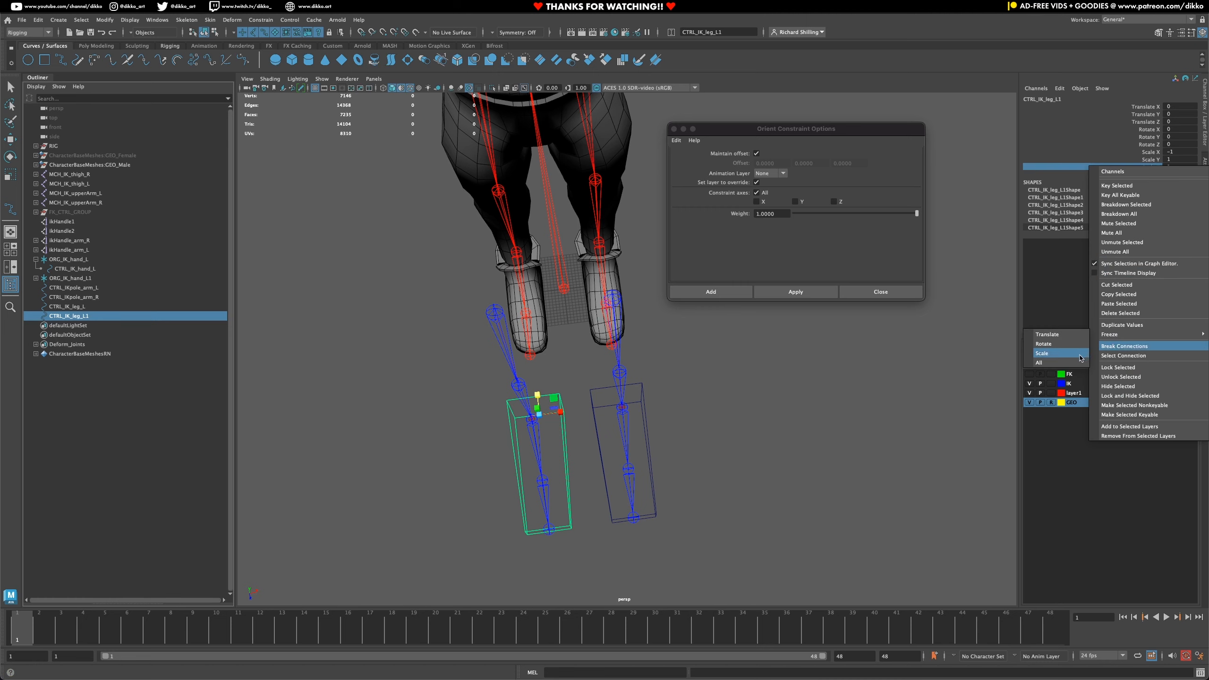
click(1081, 359)
- Examine how the left foot control and the left IK foot and toe joints line up
alt+drag(685, 472, 619, 467)
click(622, 465)
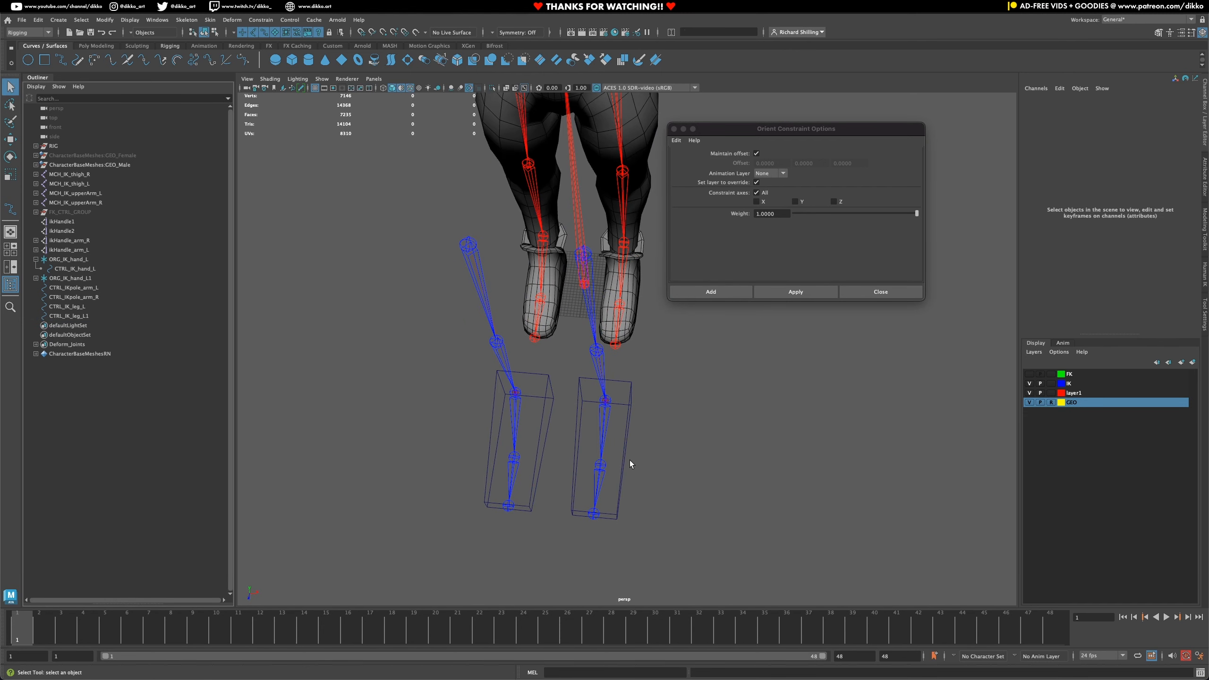
click(625, 462)
alt+drag(698, 480, 556, 464)
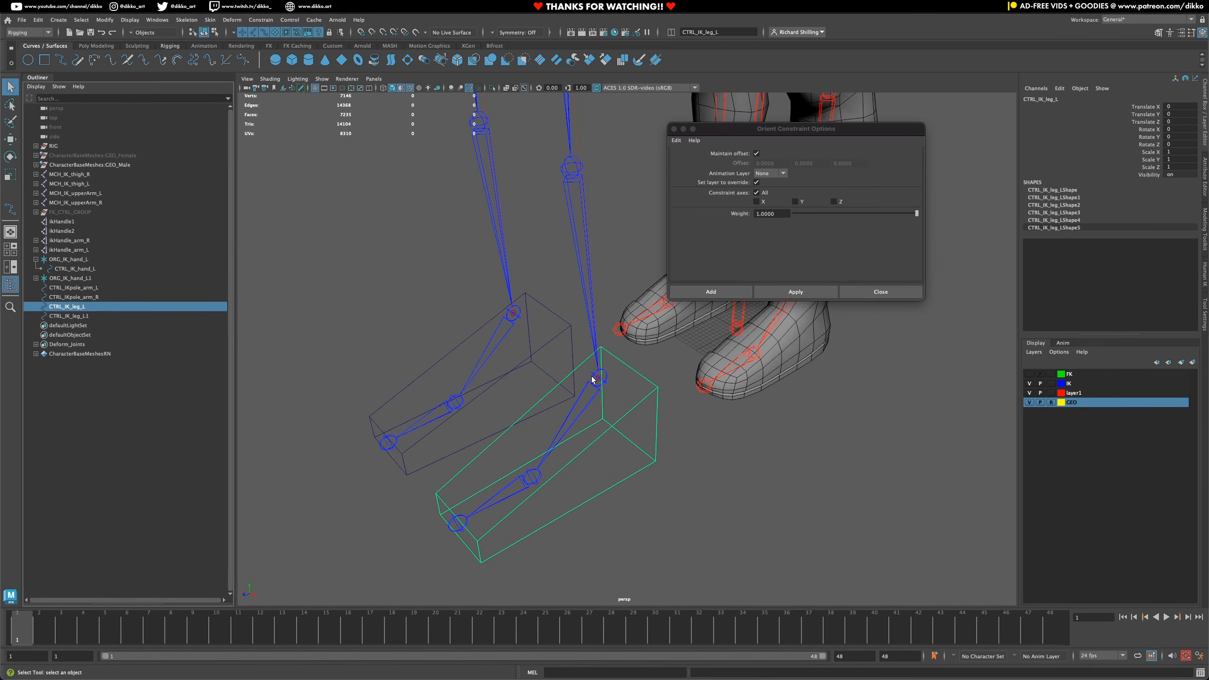
click(581, 413)
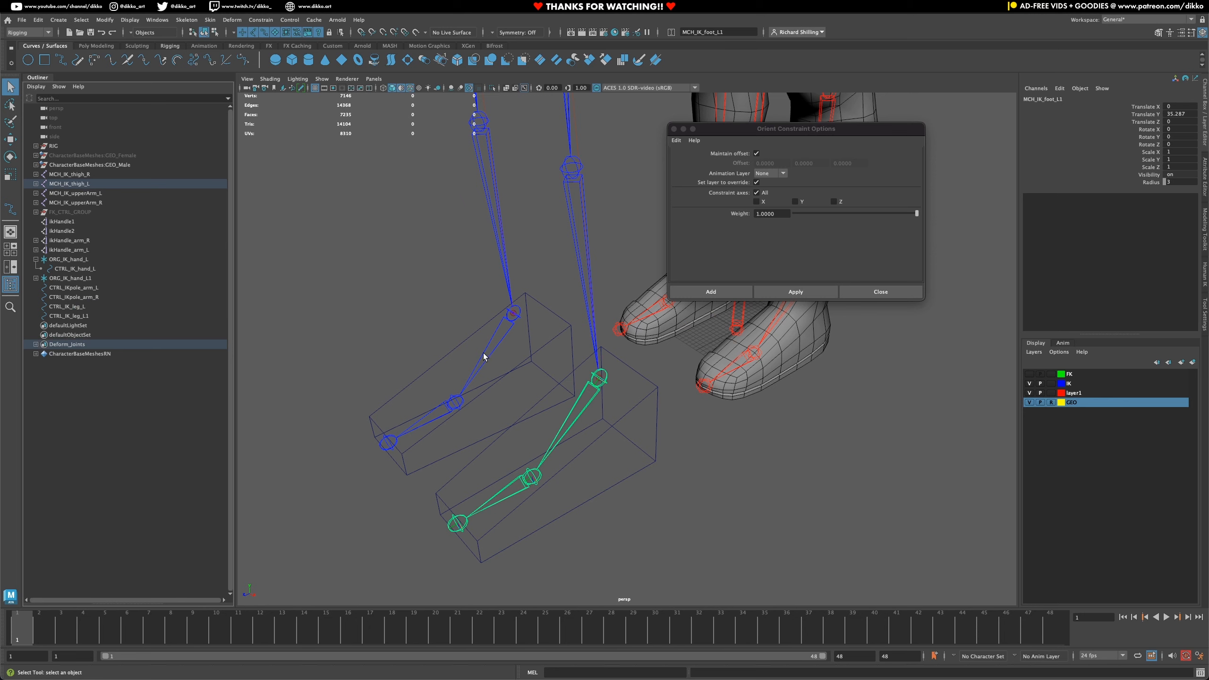
mouse_move(537, 495)
alt+mouse_down()
mouse_move(514, 475)
mouse_move(529, 486)
alt+mouse_up()
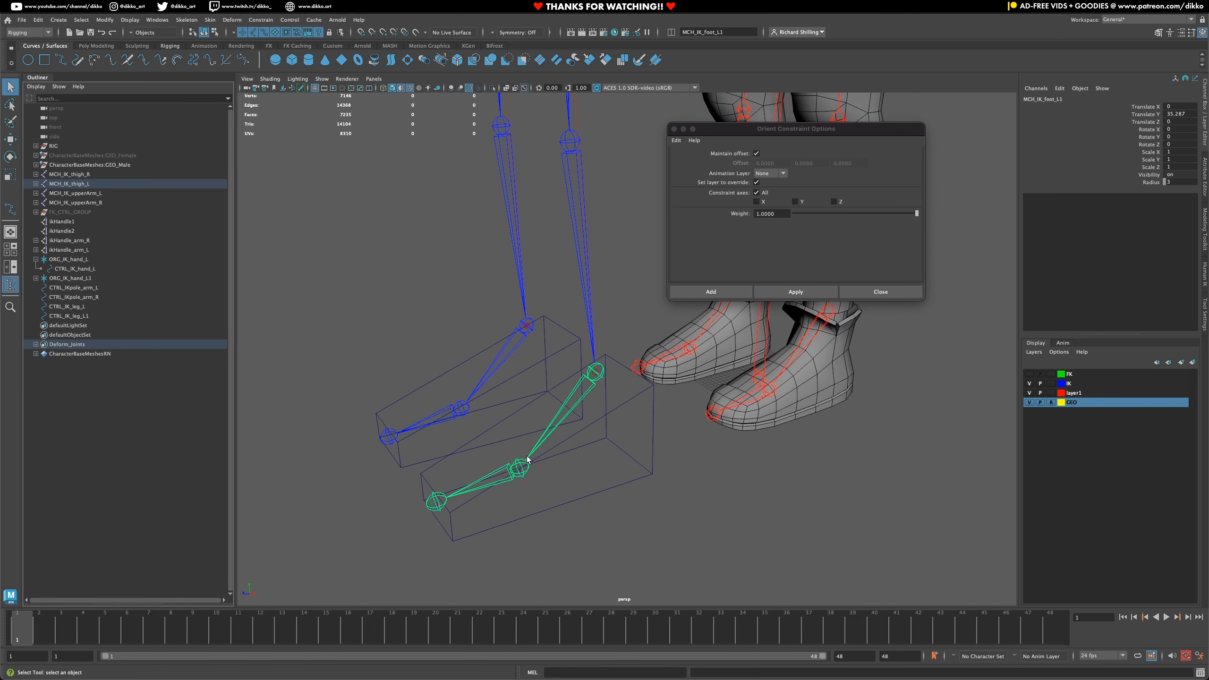
alt+drag(548, 412, 621, 327)
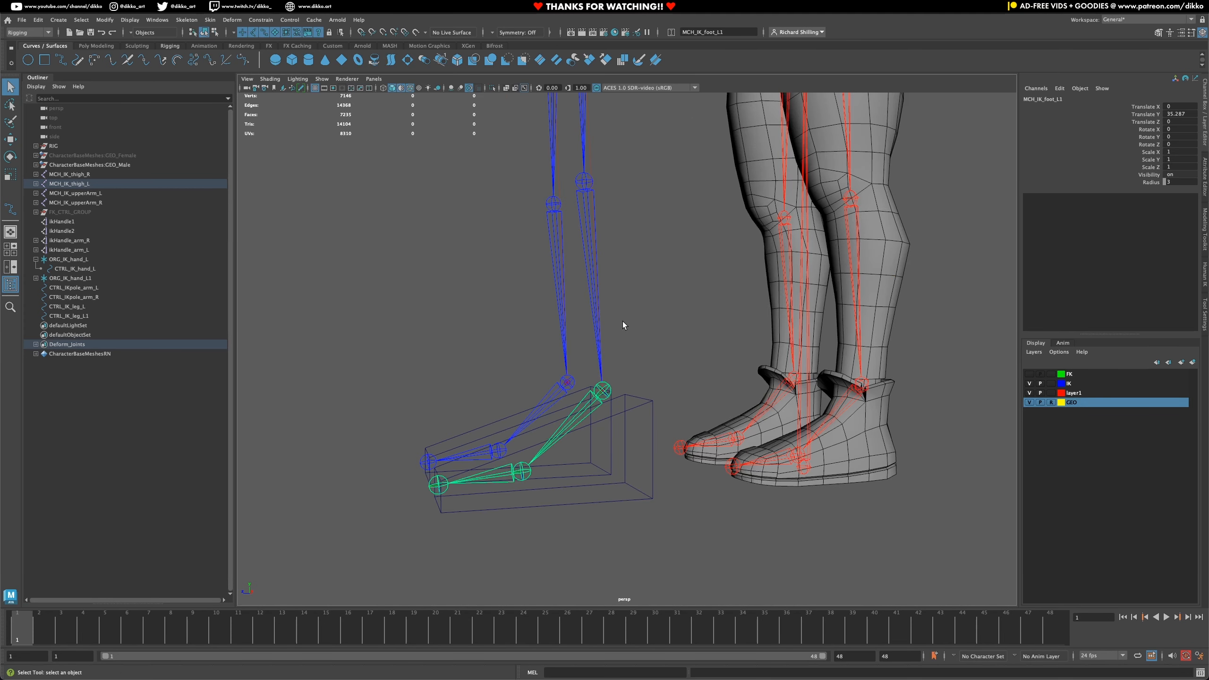
- Start the IK Handle tool with its options and set the current solver to Single-Chain Solver
click(137, 47)
click(176, 46)
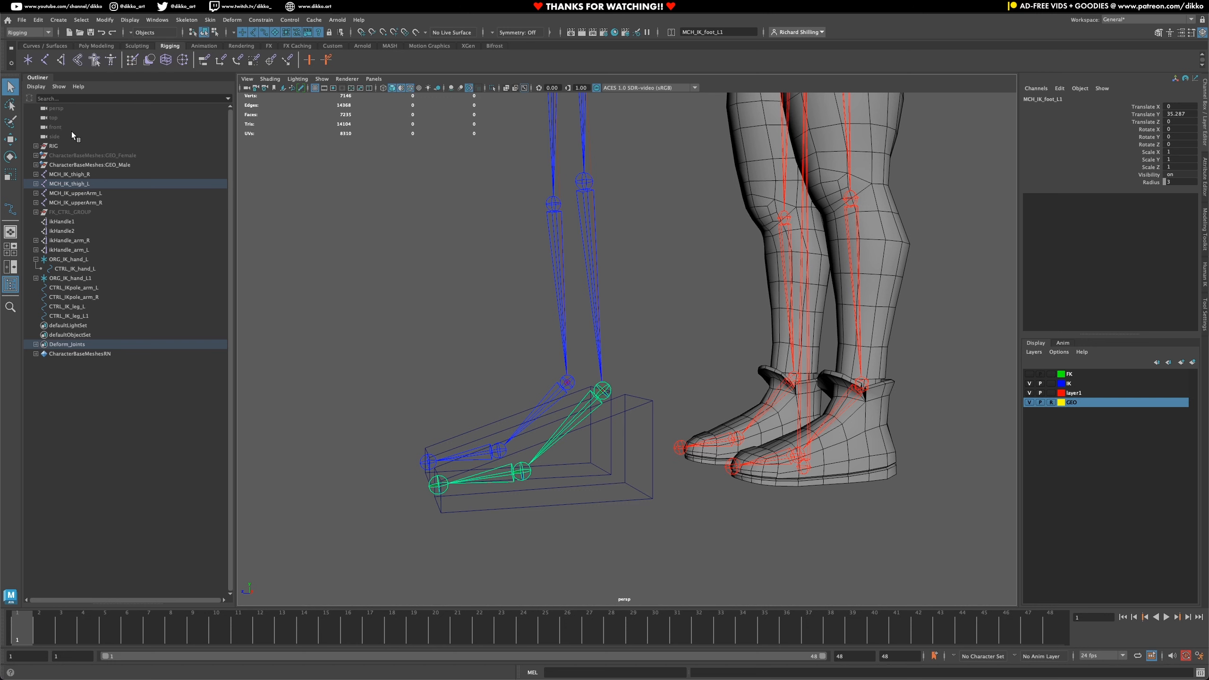
double_click(67, 61)
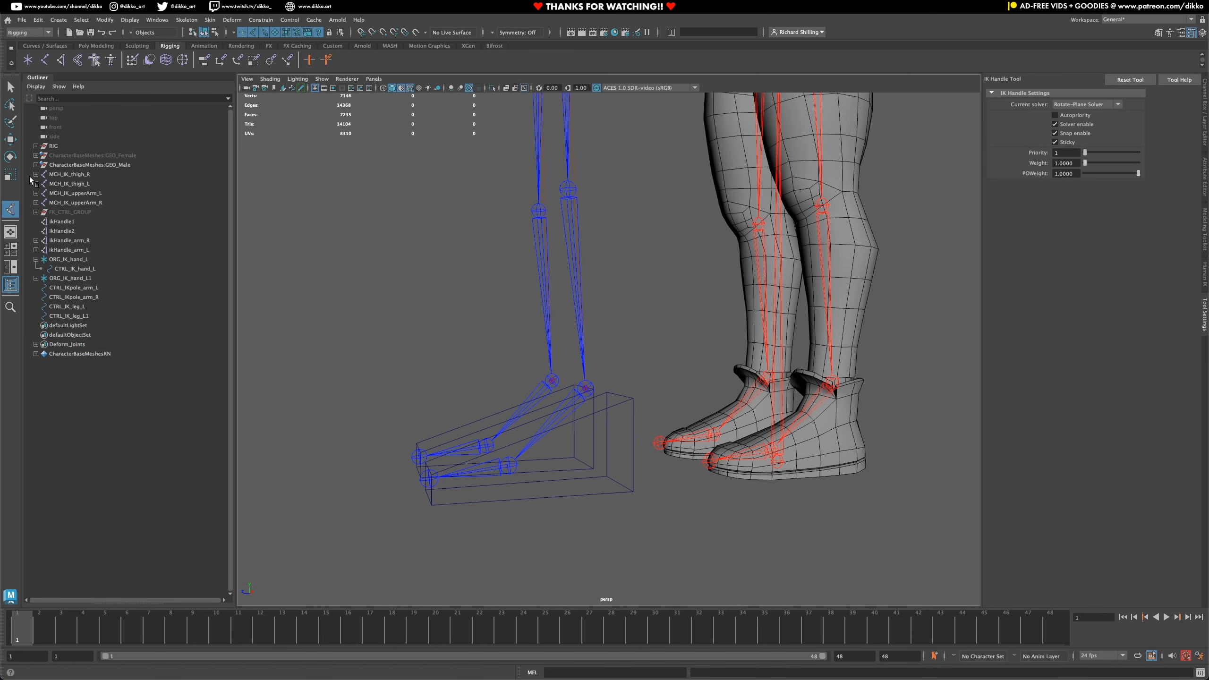
click(1102, 105)
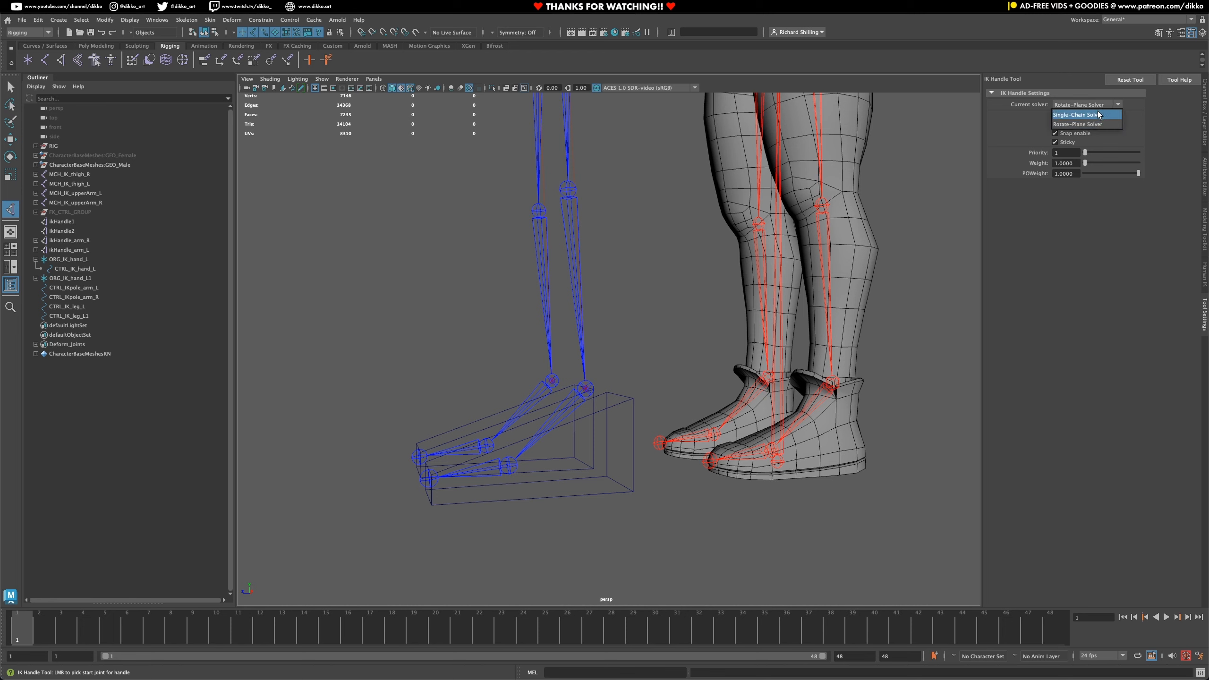
click(1098, 115)
- Create a single-chain IK handle from the left IK foot joint to the left toes joint
alt+drag(548, 419, 605, 397)
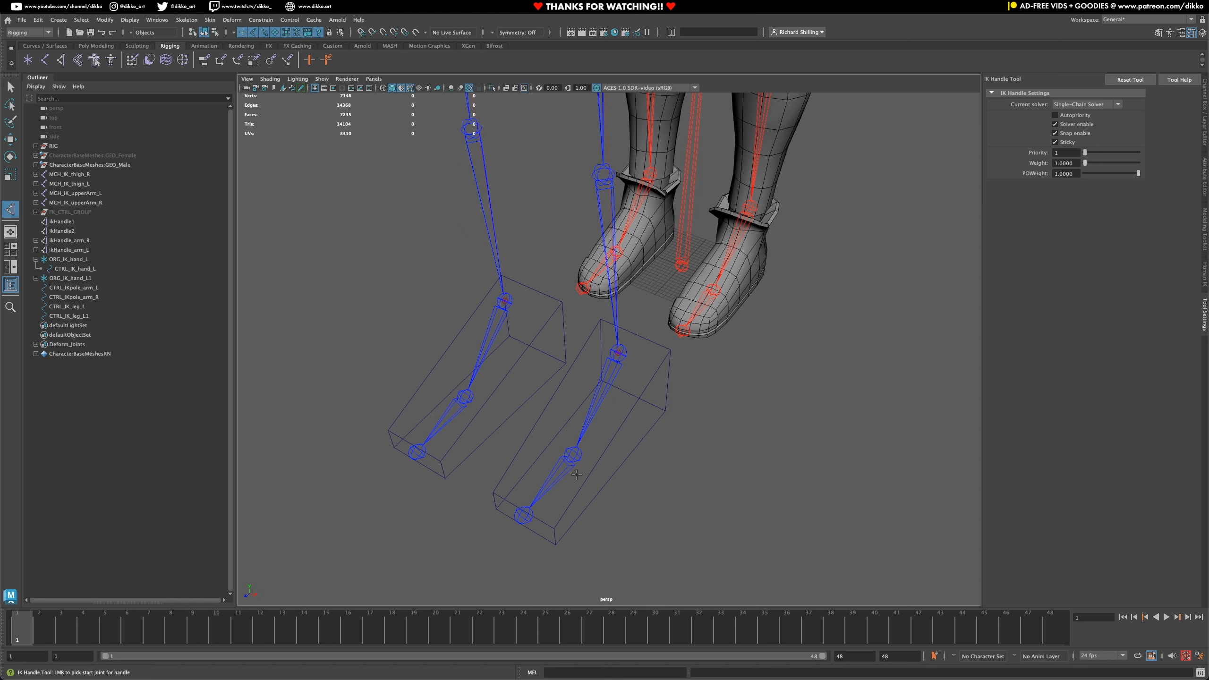
scroll(576, 449, up, 6)
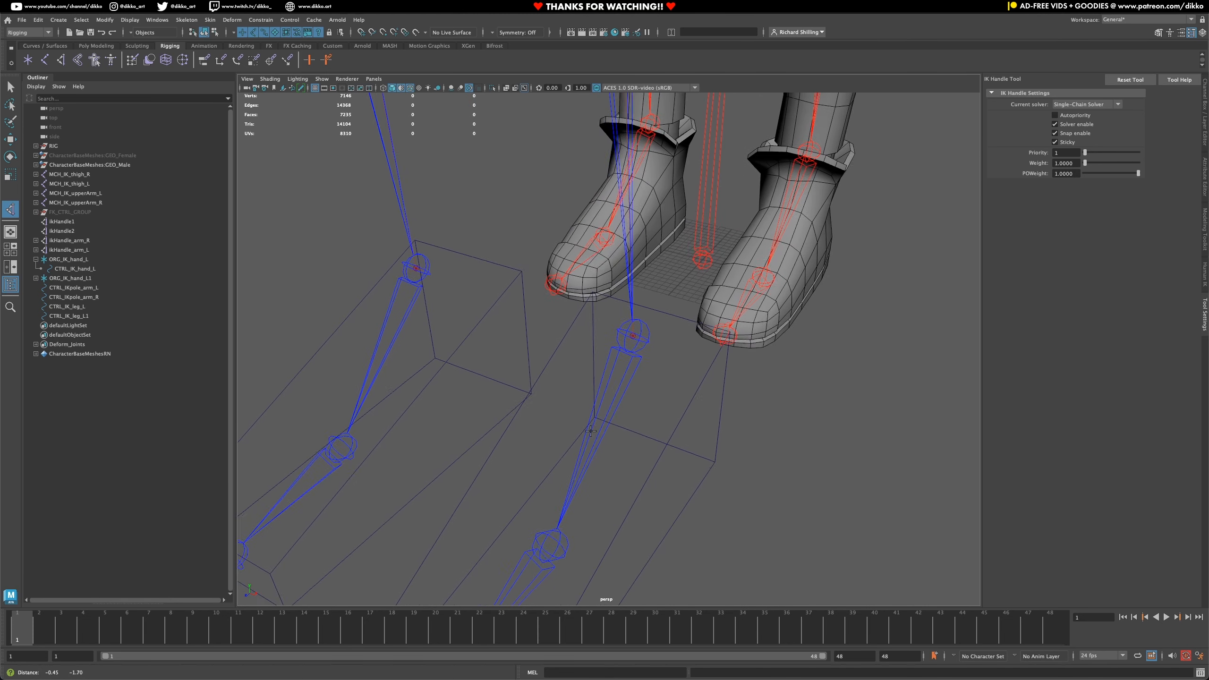
click(643, 297)
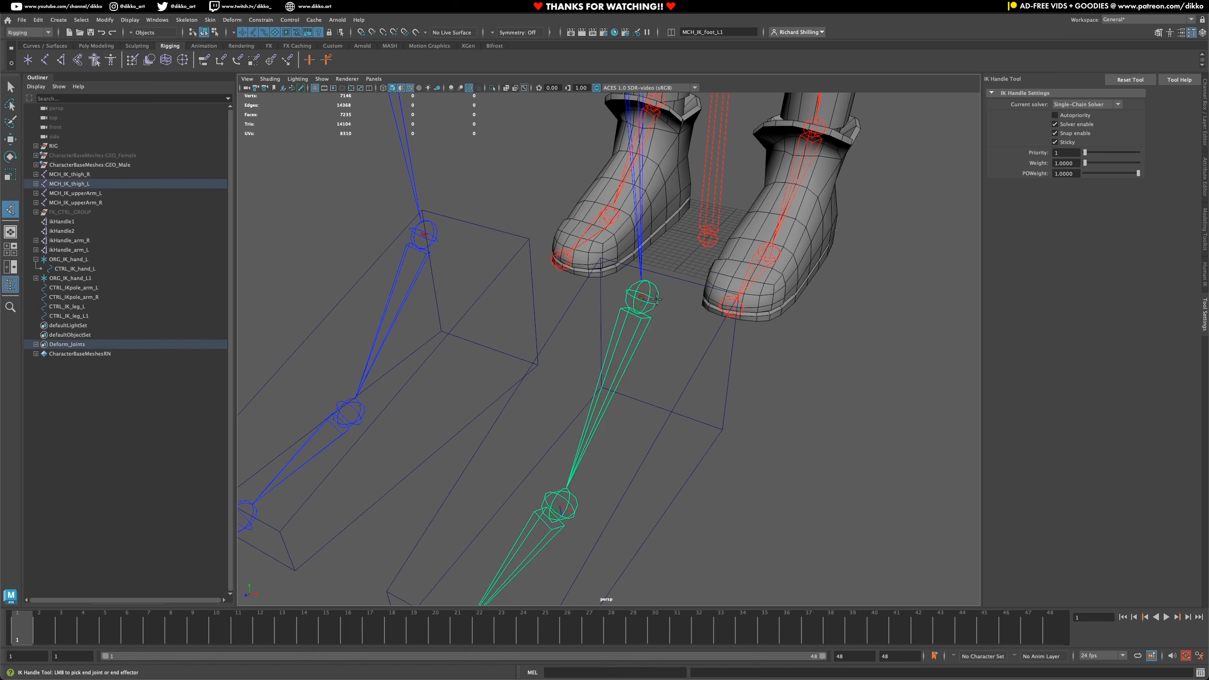
click(567, 501)
- Test the left foot IK handle by moving it, and undo the move
scroll(563, 506, down, 2)
mouse_move(564, 506)
alt+mouse_down()
mouse_move(528, 482)
mouse_move(552, 486)
alt+mouse_up()
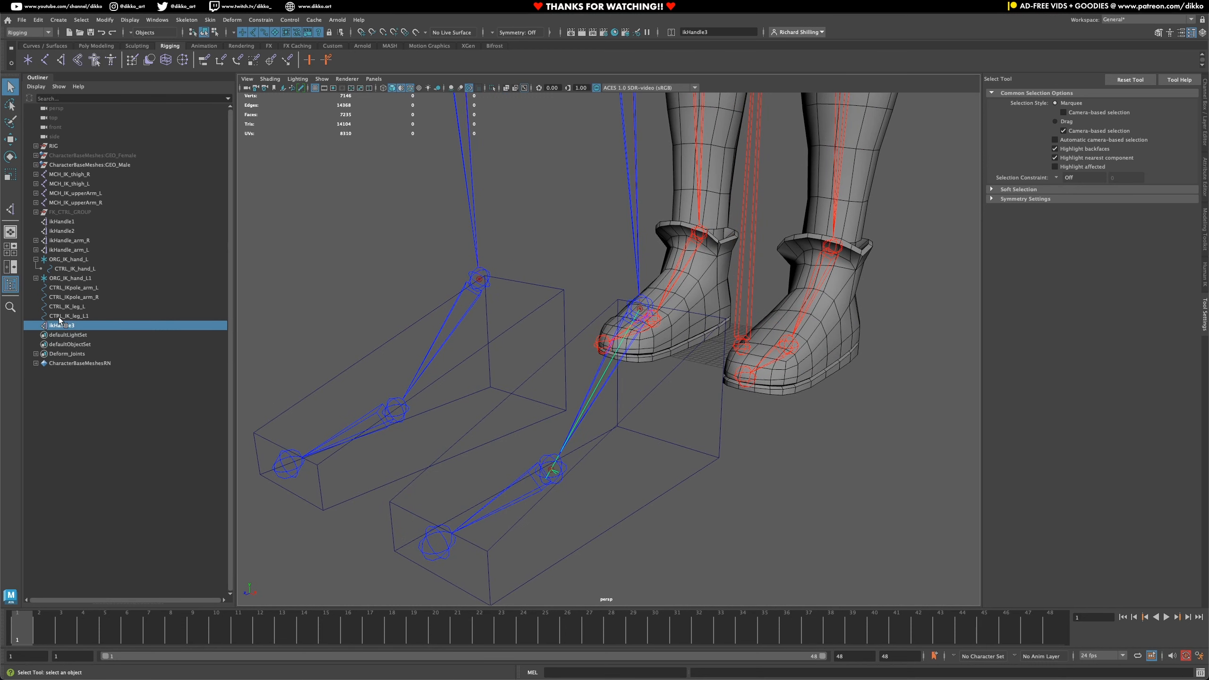
key(w)
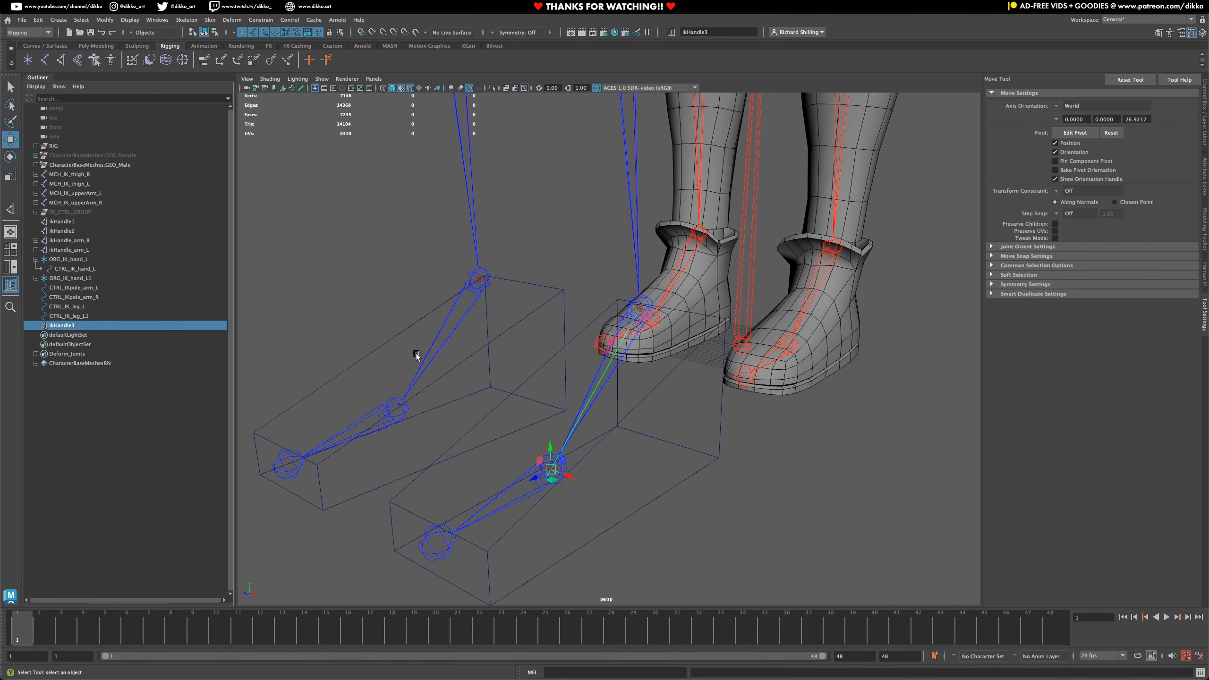
mouse_move(548, 468)
mouse_down()
mouse_move(519, 359)
mouse_move(556, 462)
mouse_move(526, 397)
mouse_move(658, 459)
mouse_move(567, 478)
mouse_move(523, 418)
mouse_move(615, 424)
mouse_move(534, 468)
mouse_move(551, 479)
mouse_up()
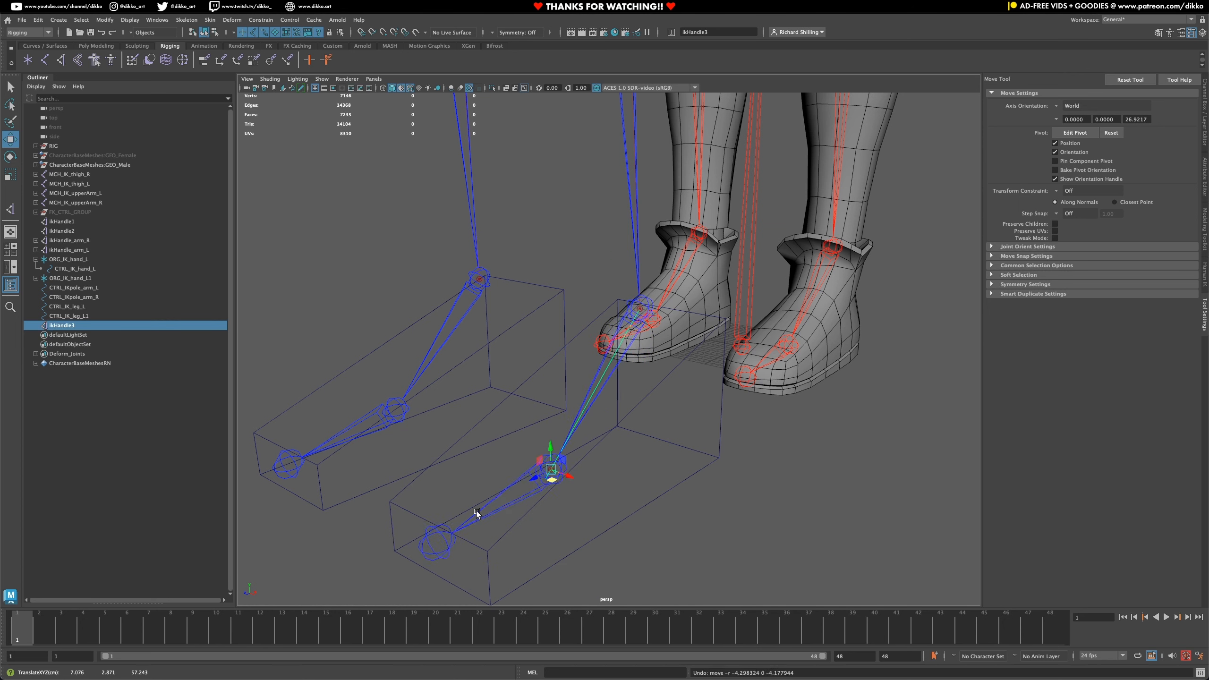
- Create a single-chain IK handle from the left toes joint to the joint at the tip of the toes
click(476, 511)
click(479, 514)
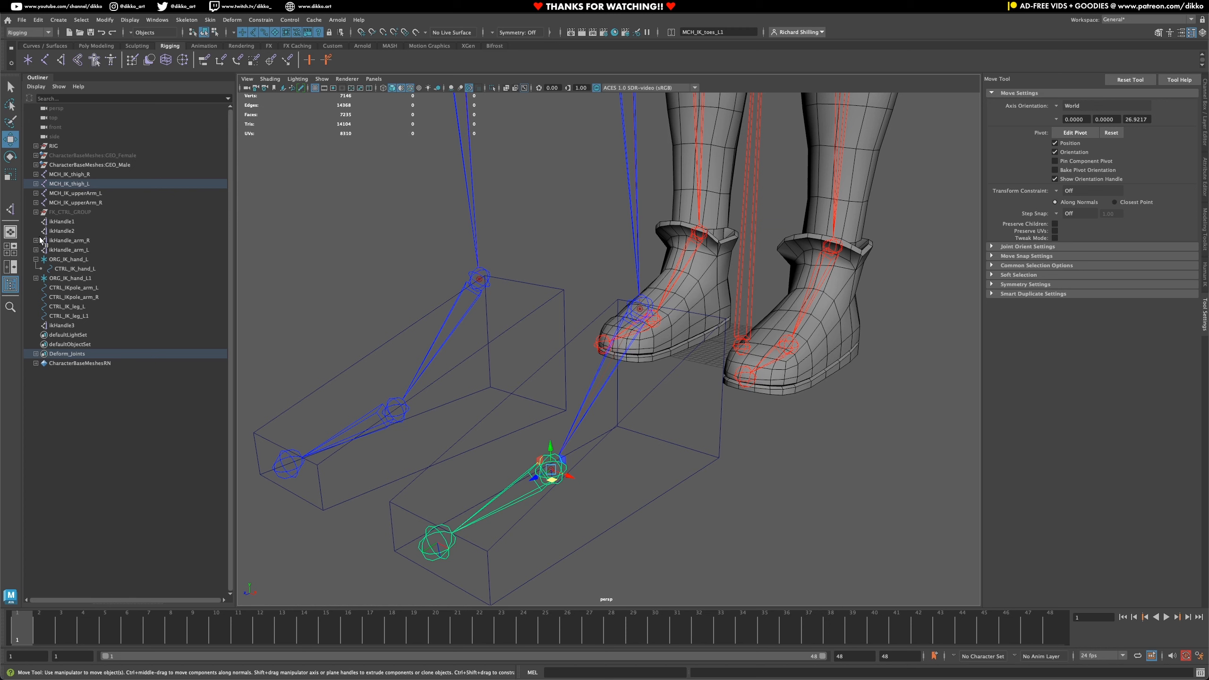
click(10, 209)
click(551, 469)
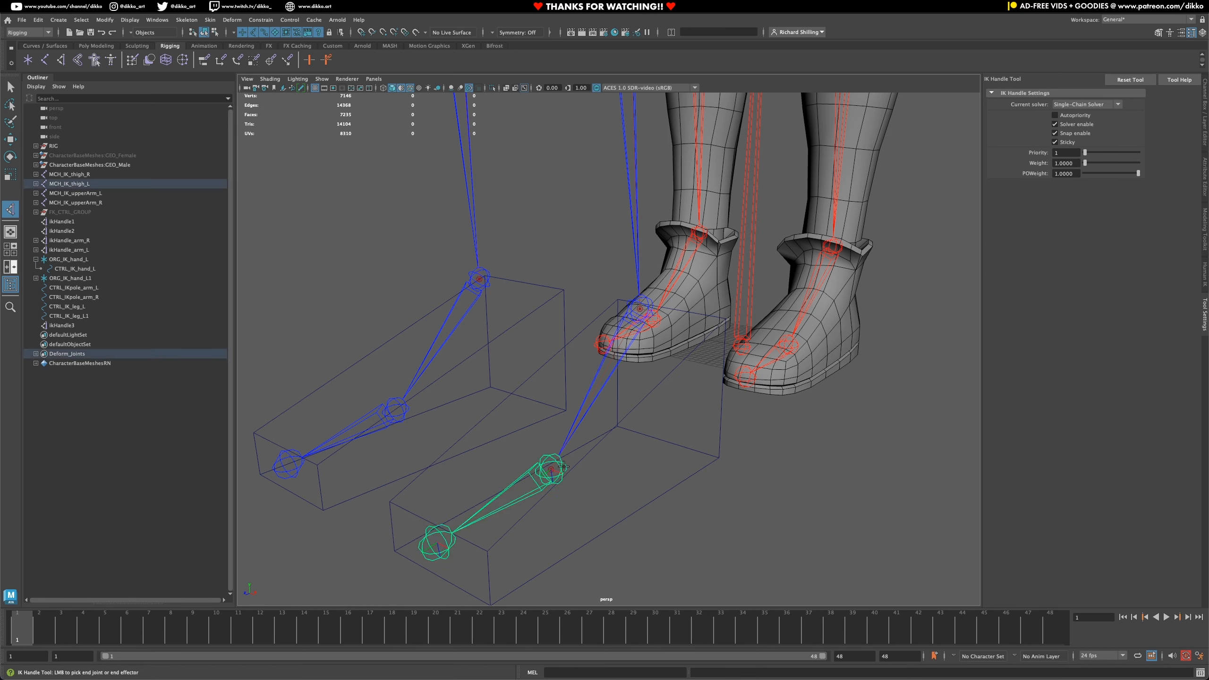
click(437, 543)
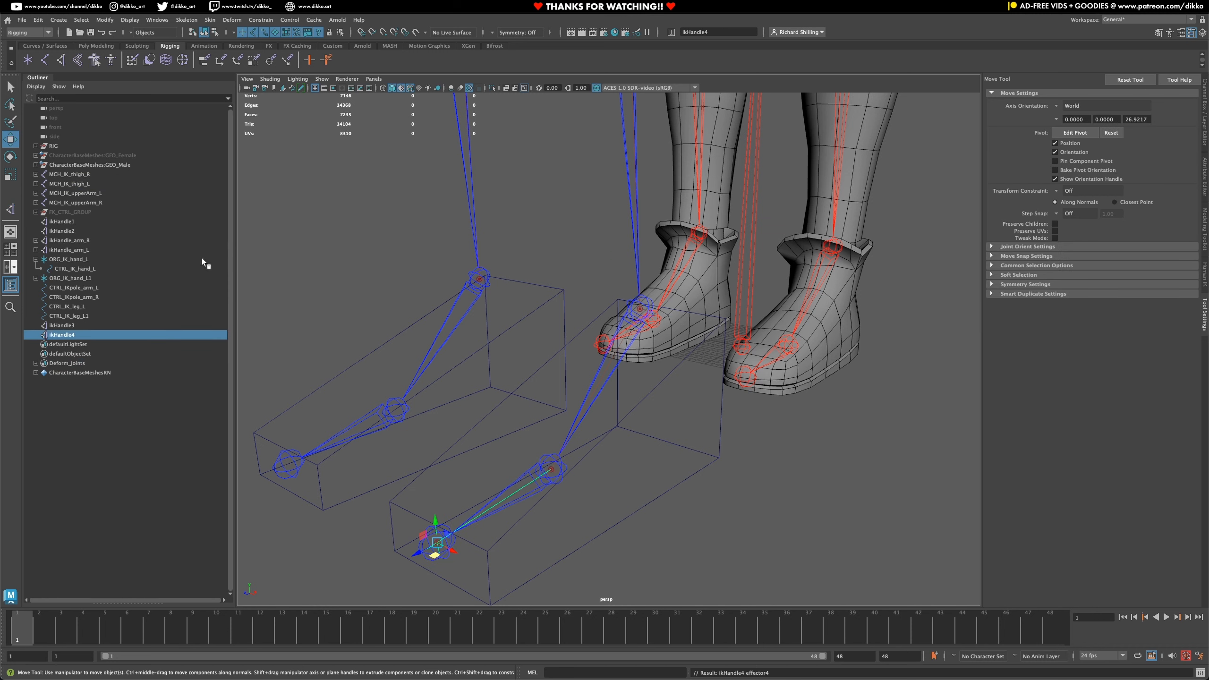
- Create single-chain IK handles on the right leg, from foot to toes joint and from toes to toe-tip joint
key(y)
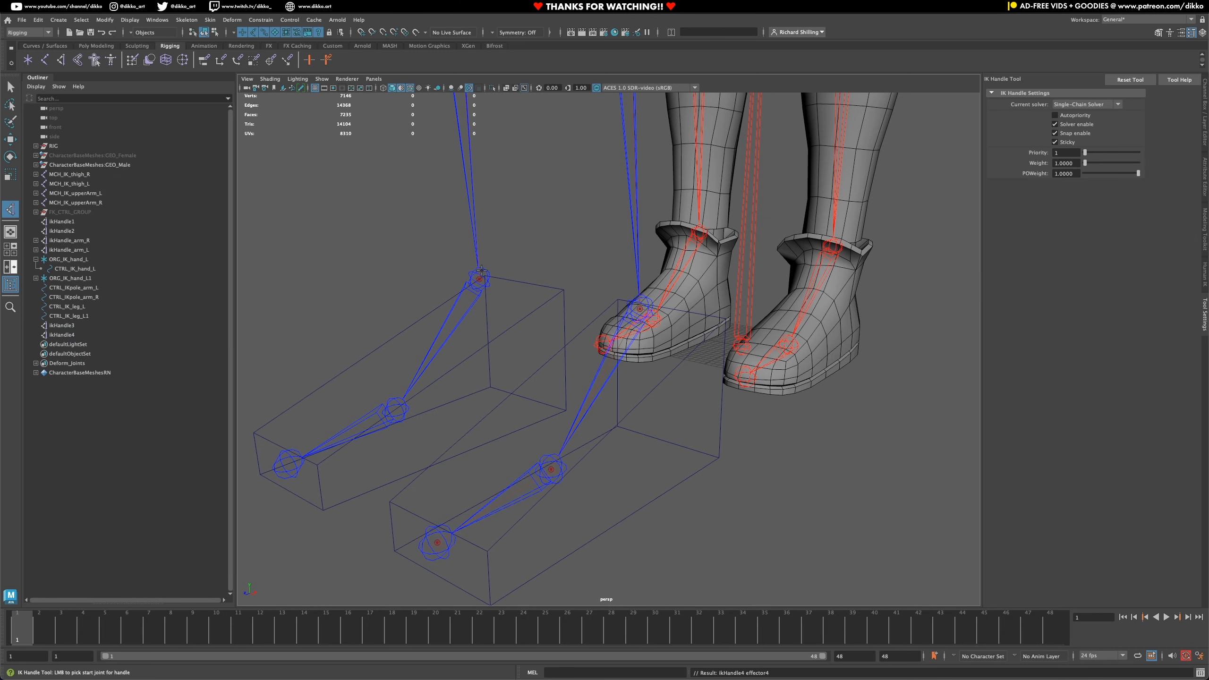
click(480, 278)
click(395, 409)
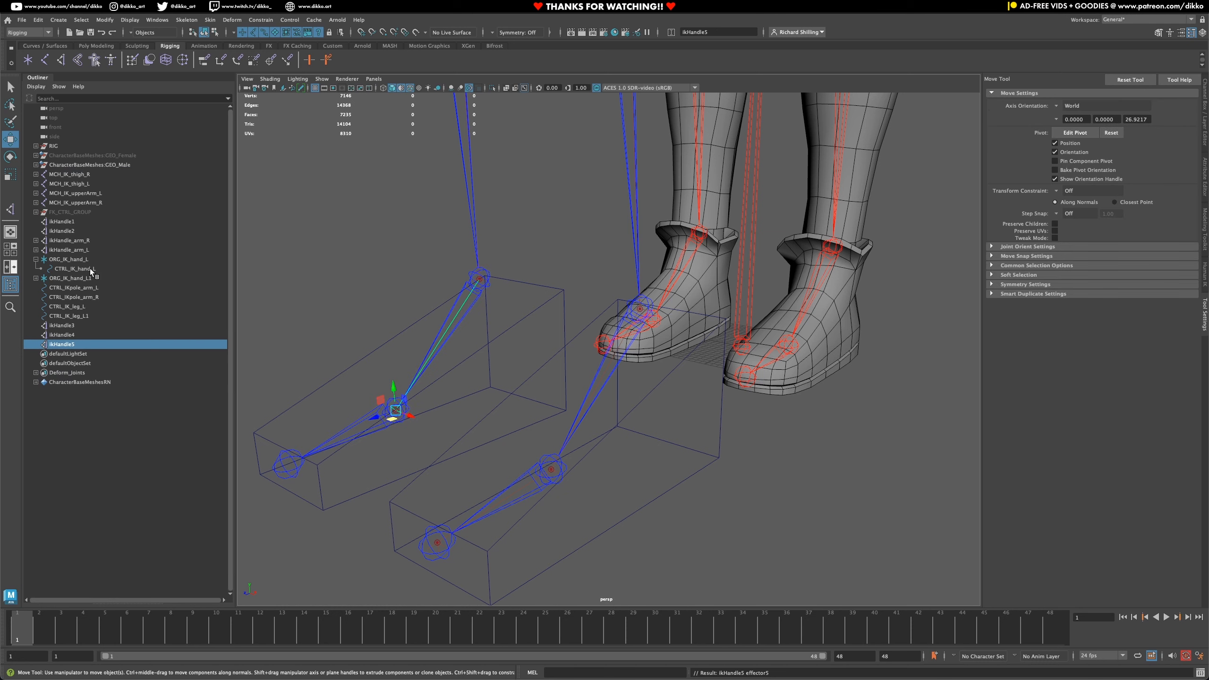
key(y)
click(391, 407)
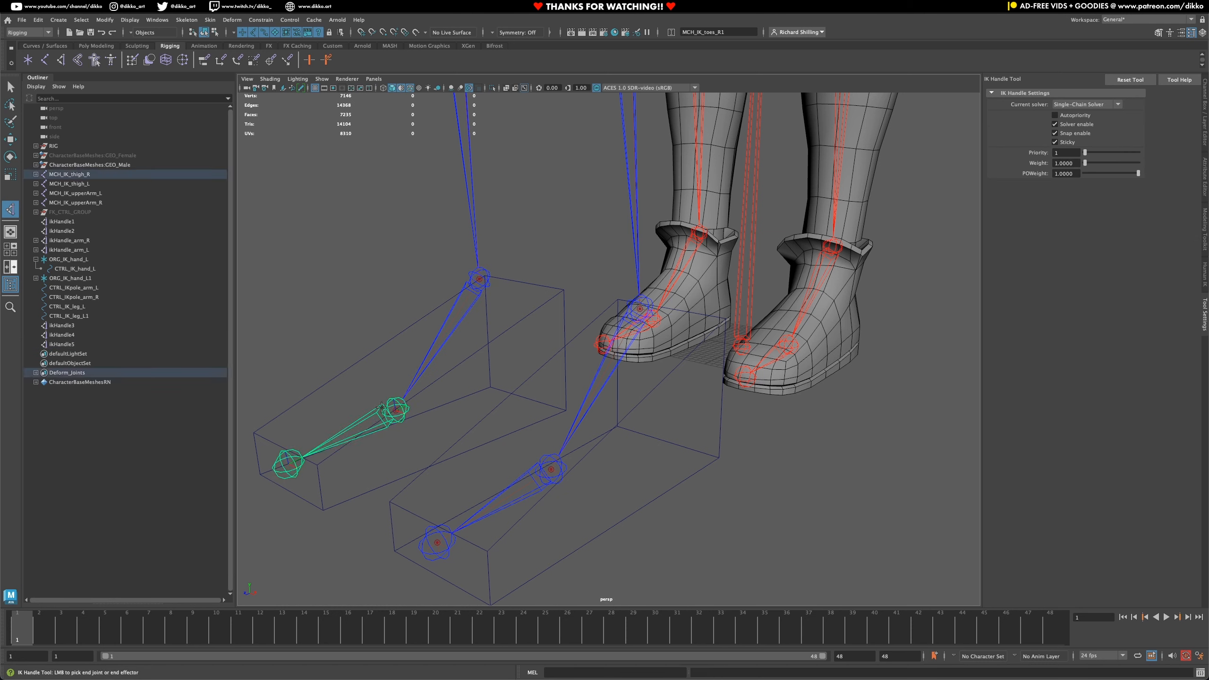
click(290, 463)
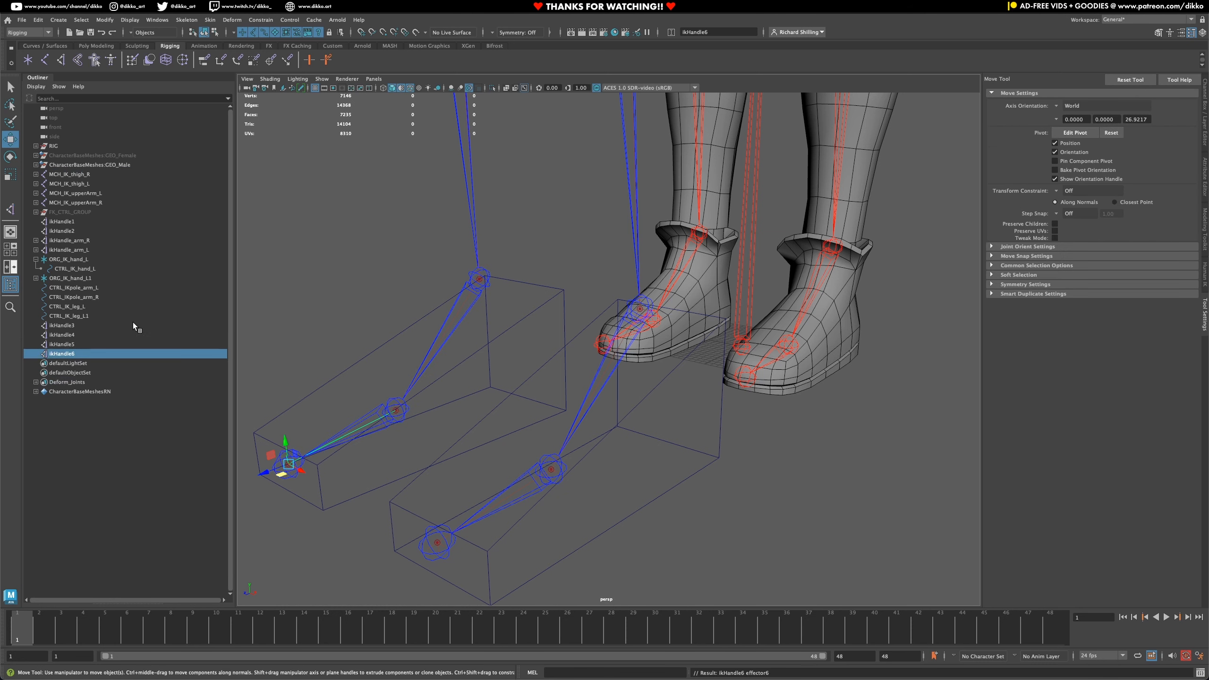
- Rename the left leg's new IK handles as ikHandle_foot_L and ikHandle_toes_L
click(64, 326)
double_click(63, 326)
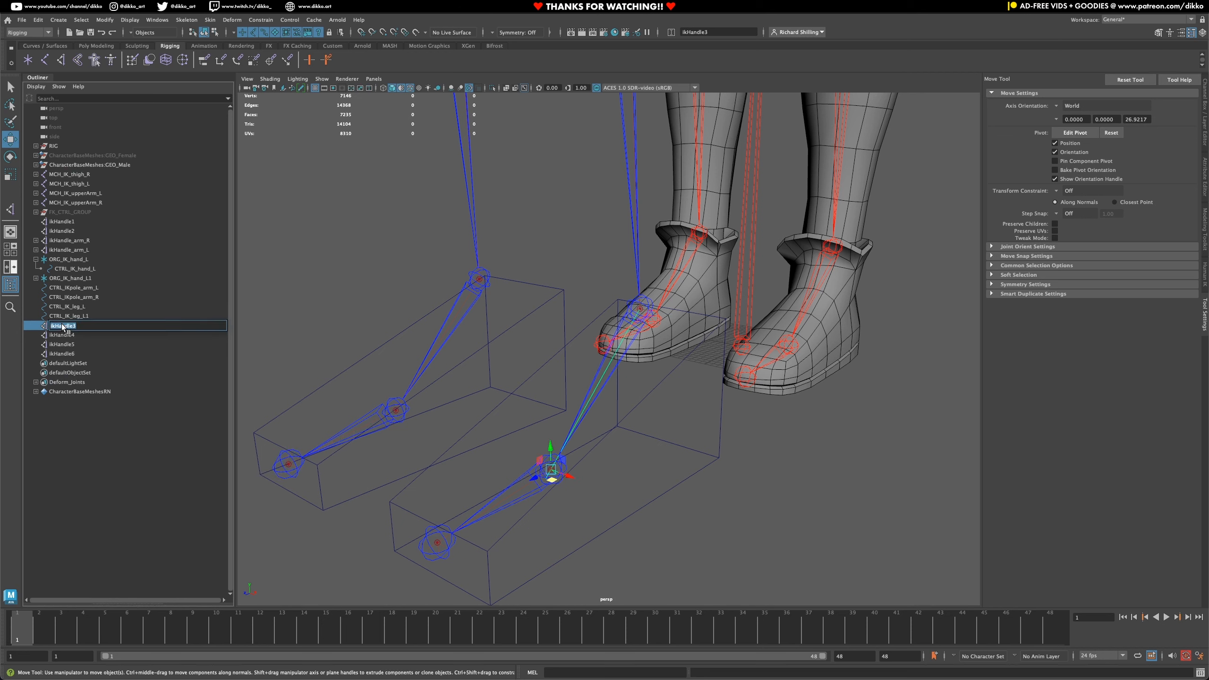
key(Right)
text(_foot_L)
key(Return)
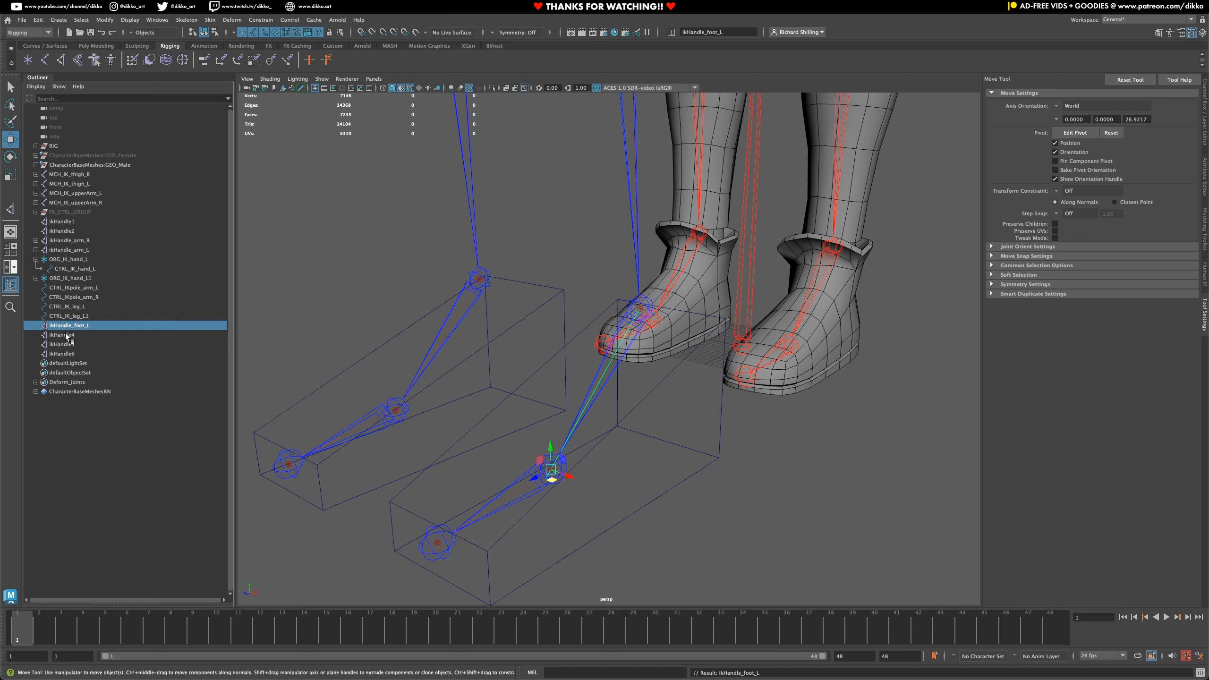
click(85, 338)
double_click(85, 337)
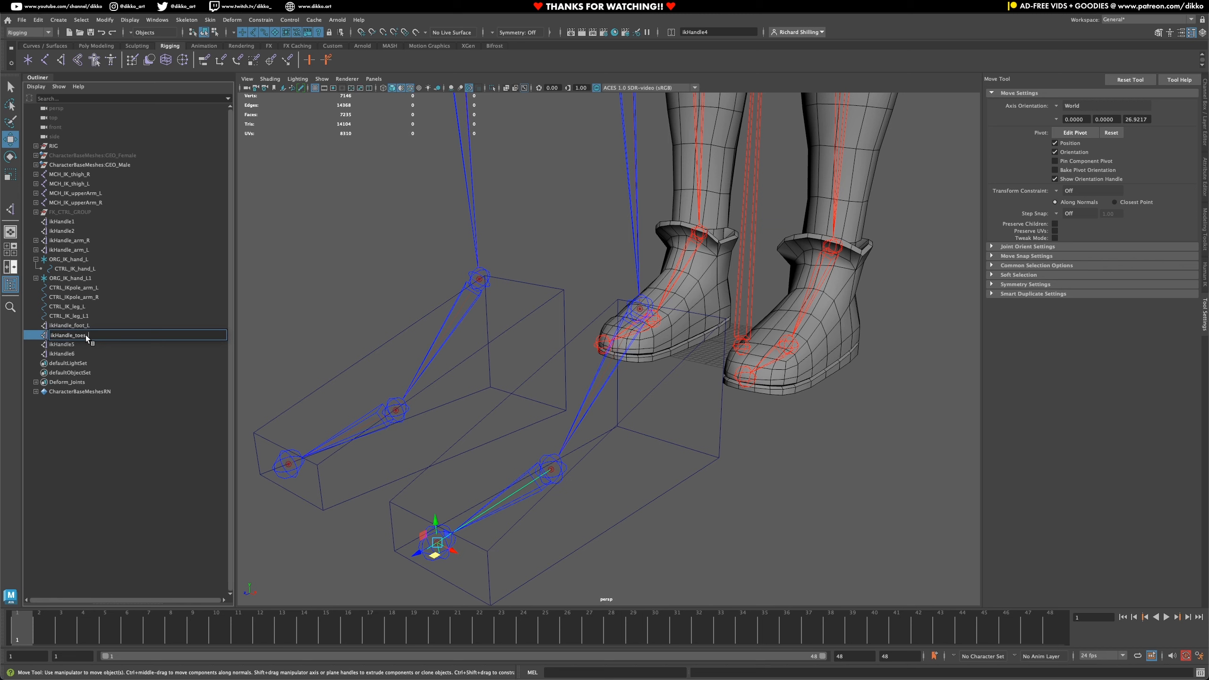
text(_toes_L)
key(Return)
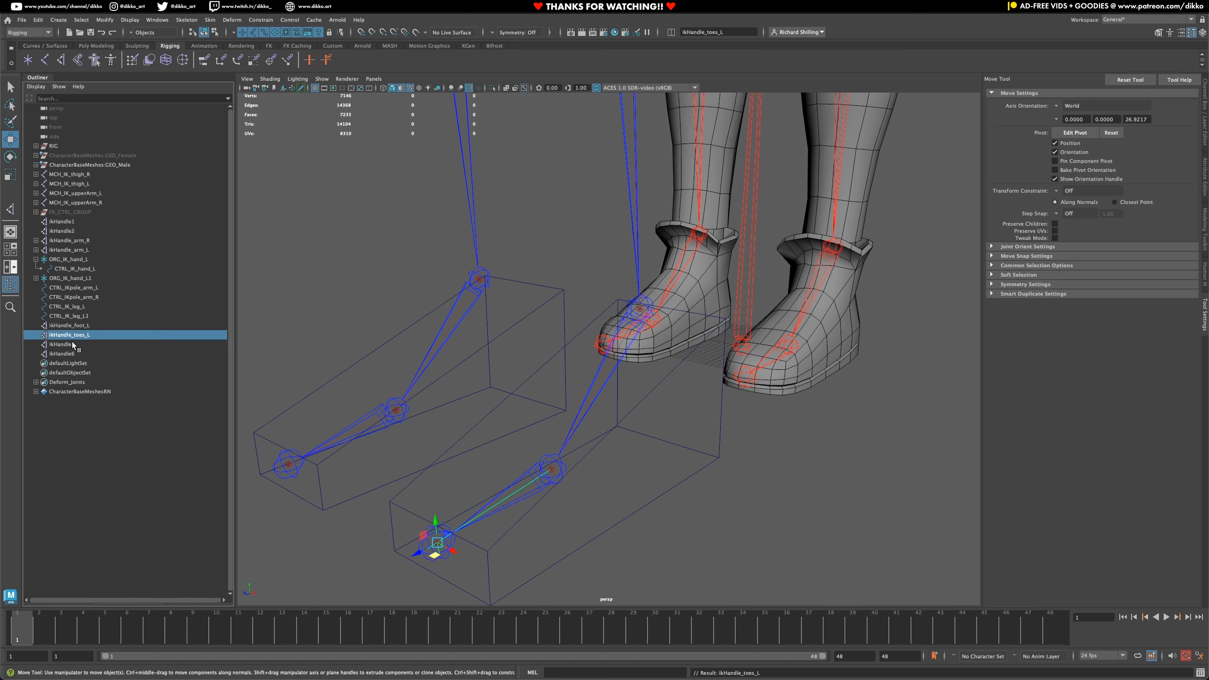
- Rename the right leg's new IK handles as ikHandle_foot_R and ikHandle_toes_R
double_click(73, 344)
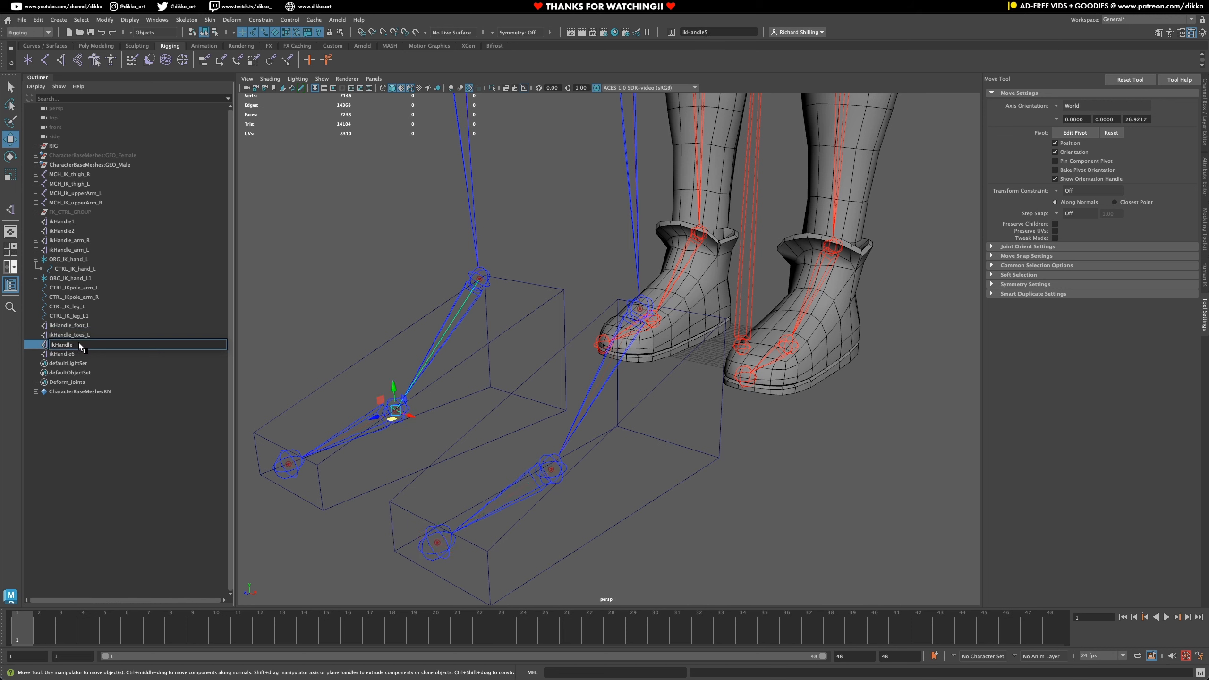
text(_foot_R)
key(Return)
double_click(77, 354)
key(BackSpace)
text(_toes_R)
key(Return)
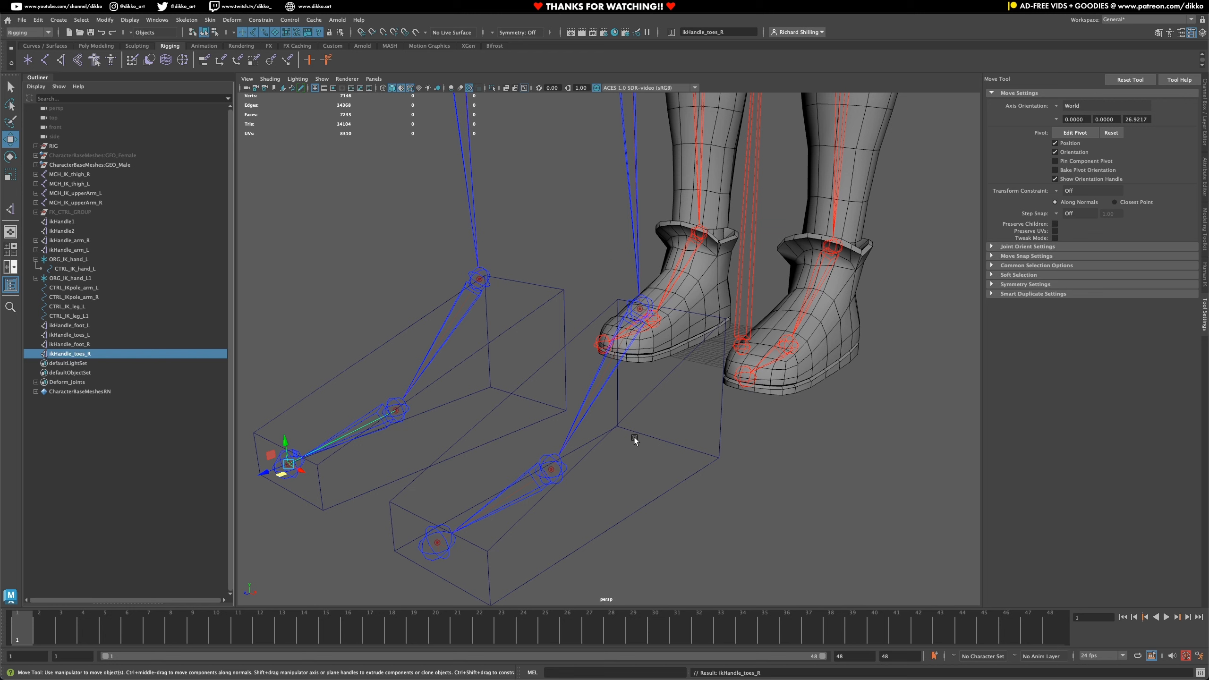
- Rename the right leg's IK foot control as CTRL_IK_leg_R and clear the selection
click(543, 286)
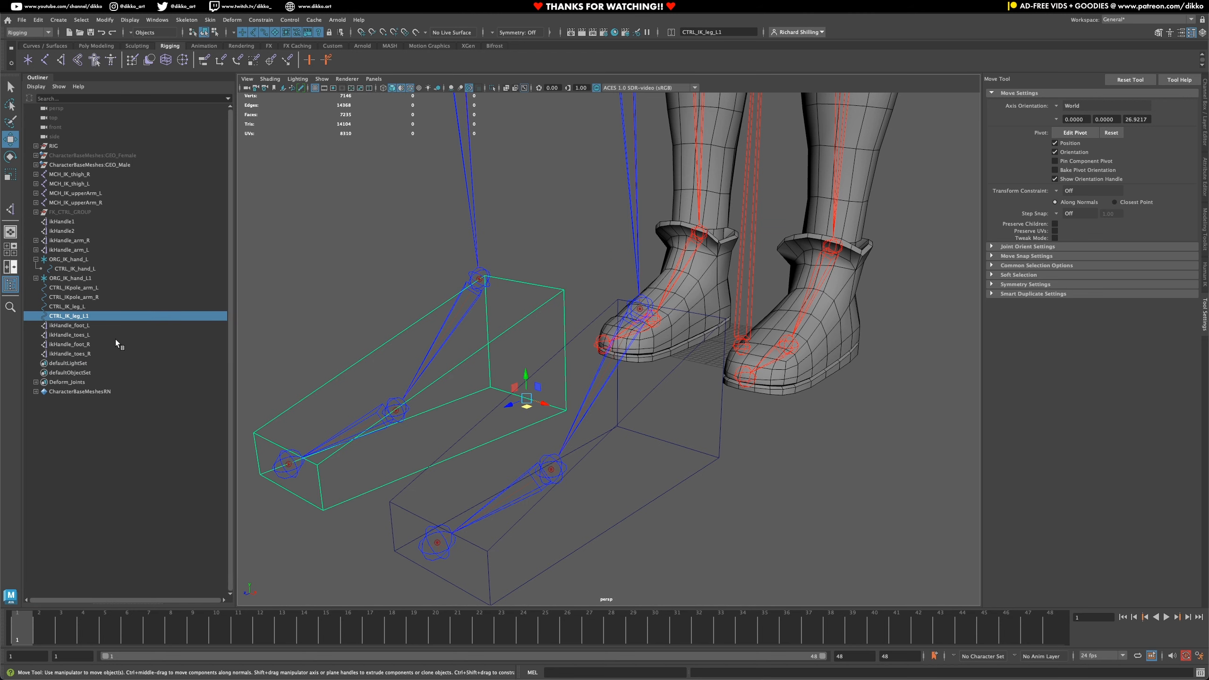
click(83, 307)
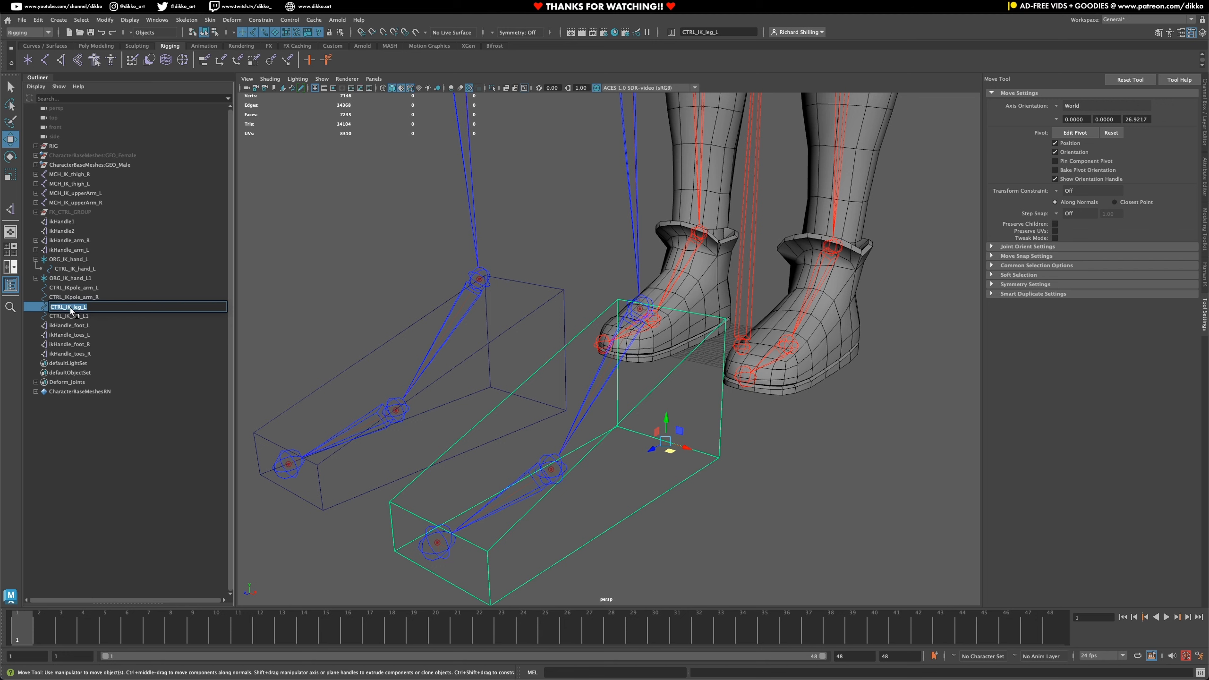
double_click(81, 316)
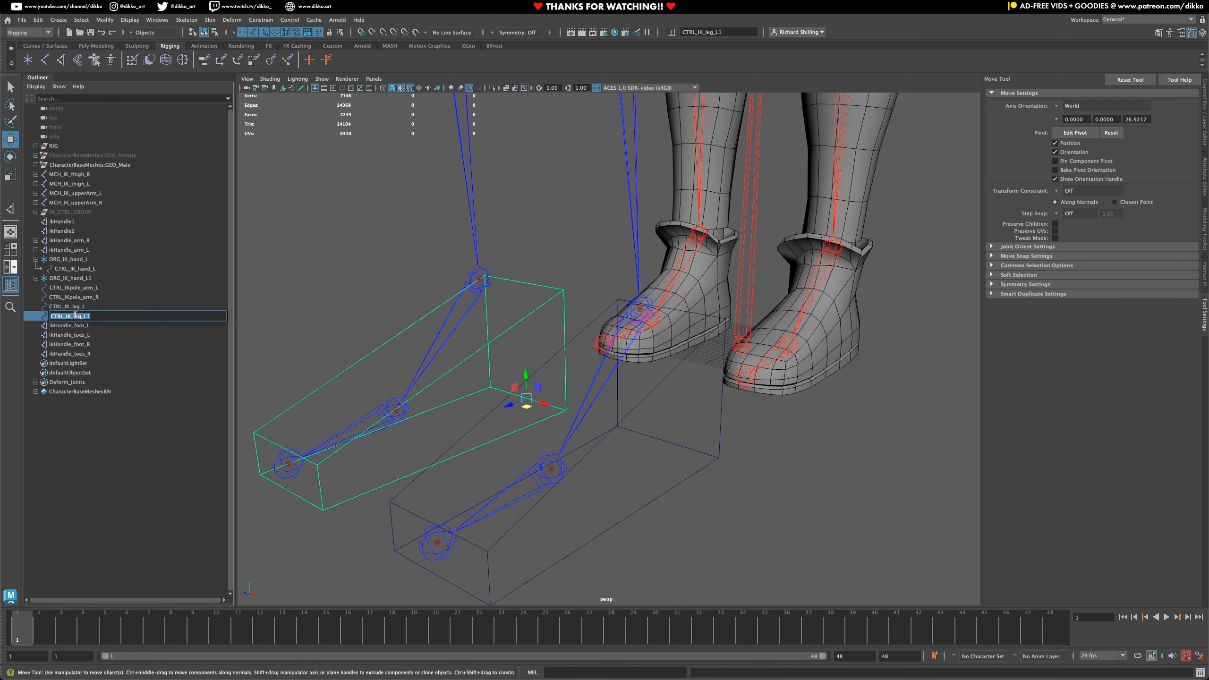
click(80, 316)
key(Return)
click(339, 360)
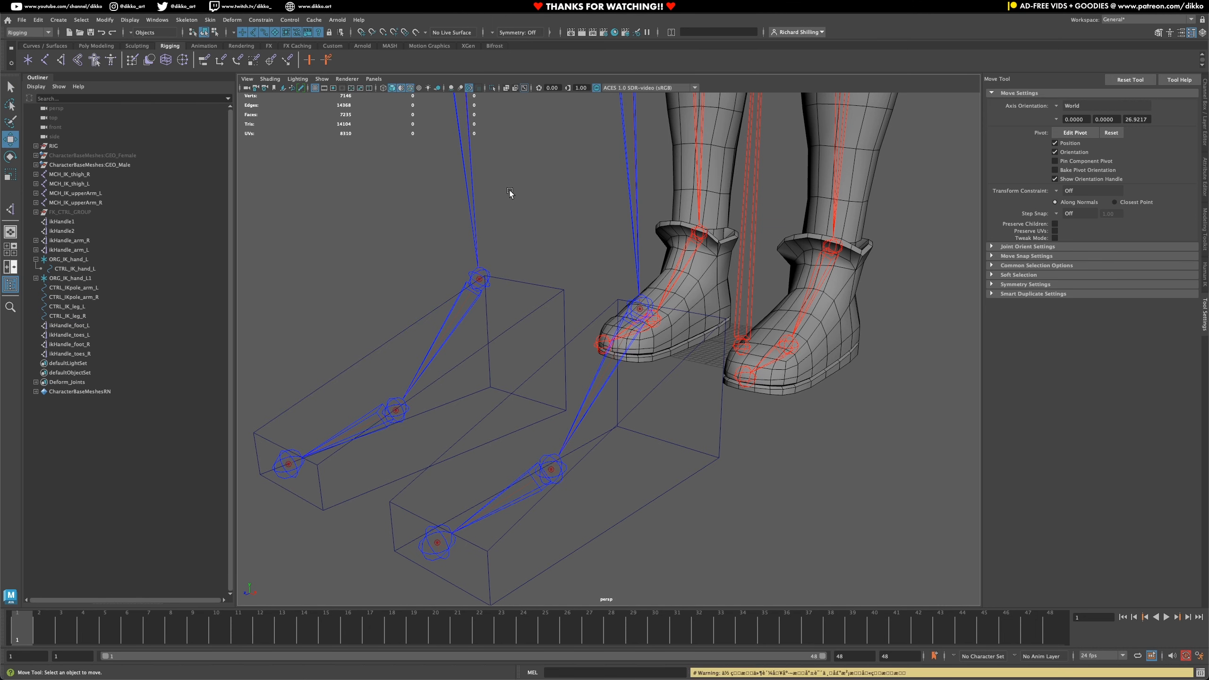
- Save the scene with the newly named leg controls and foot IK handles
scroll(559, 370, down, 4)
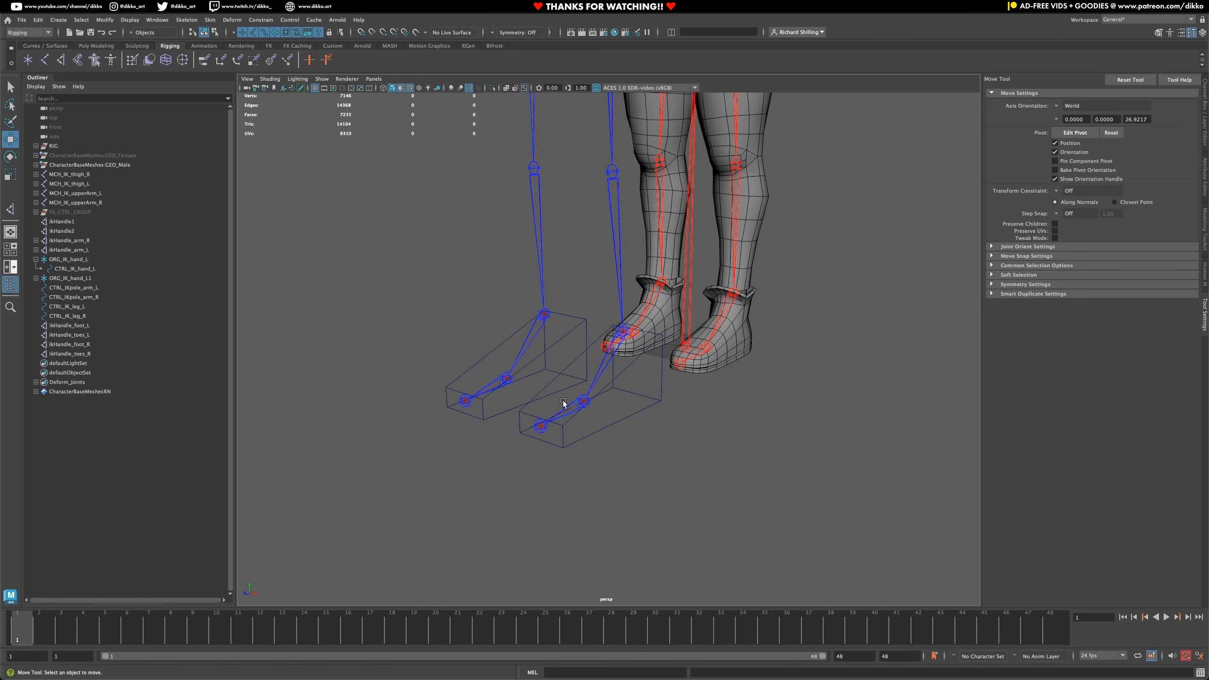
alt+drag(563, 403, 525, 409)
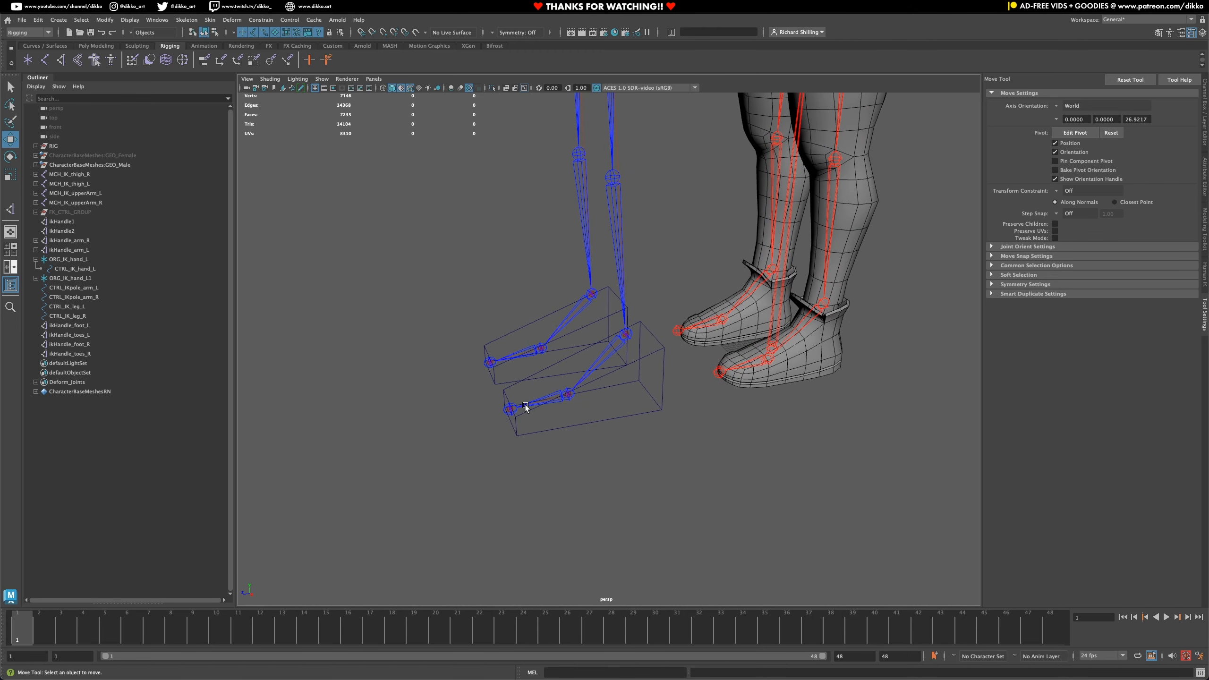
scroll(547, 334, up, 2)
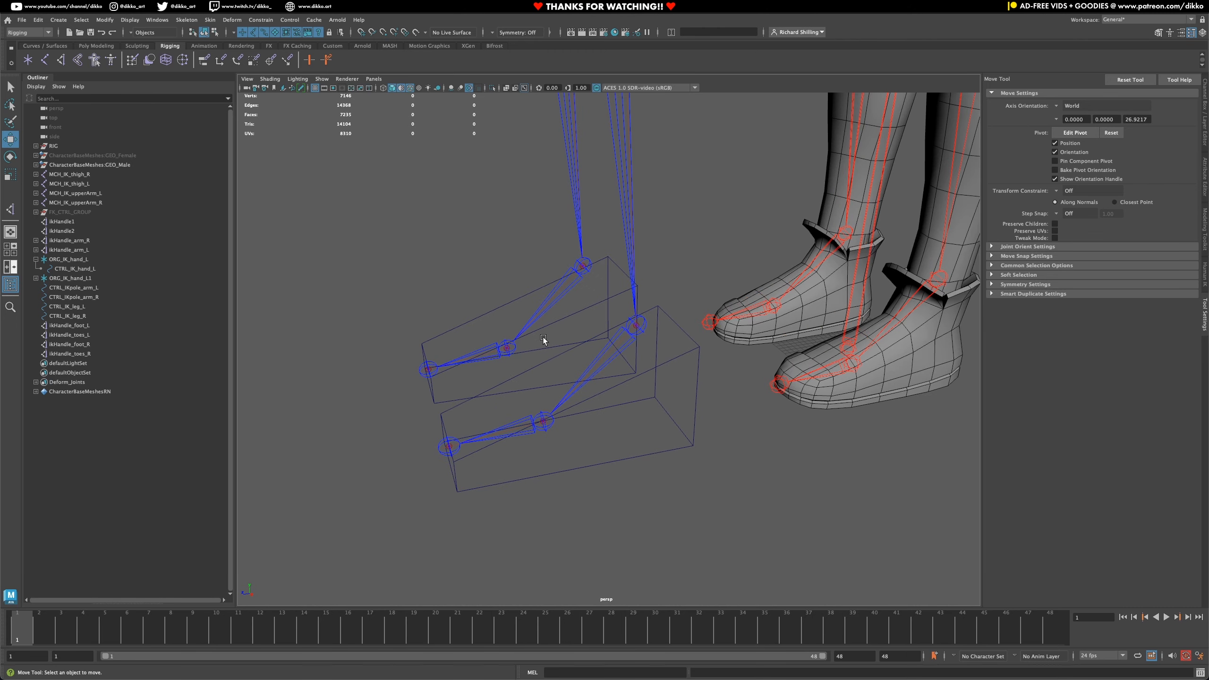
click(421, 373)
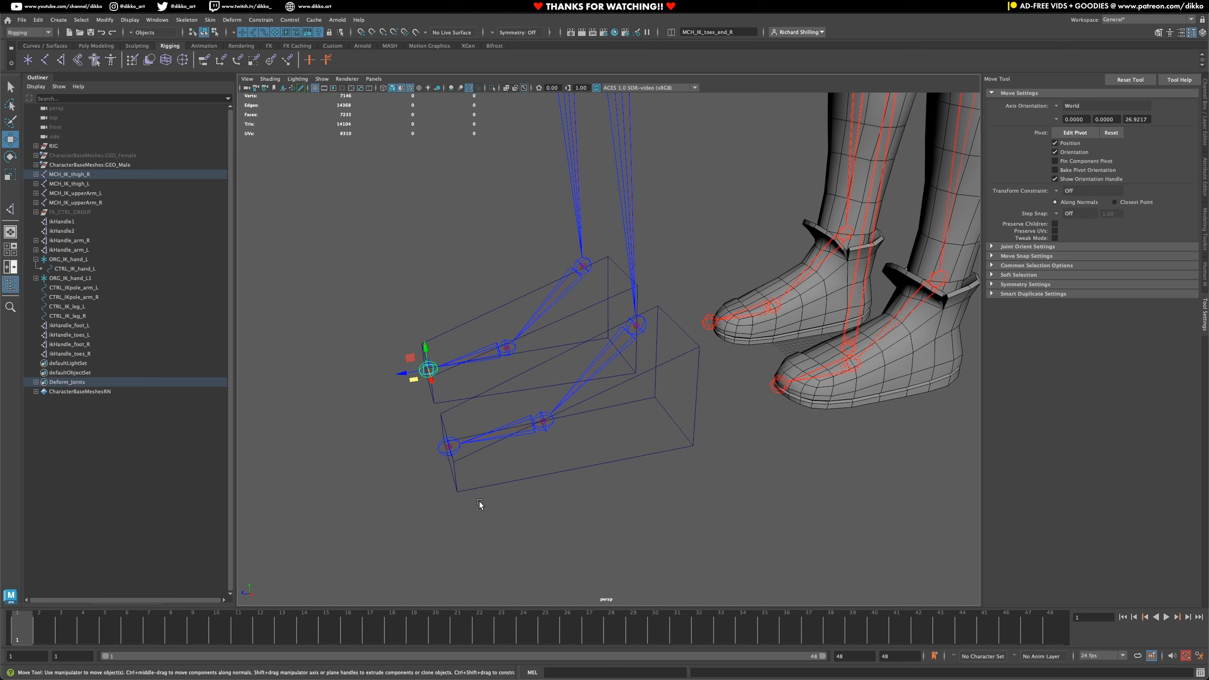
key(ctrl+s)
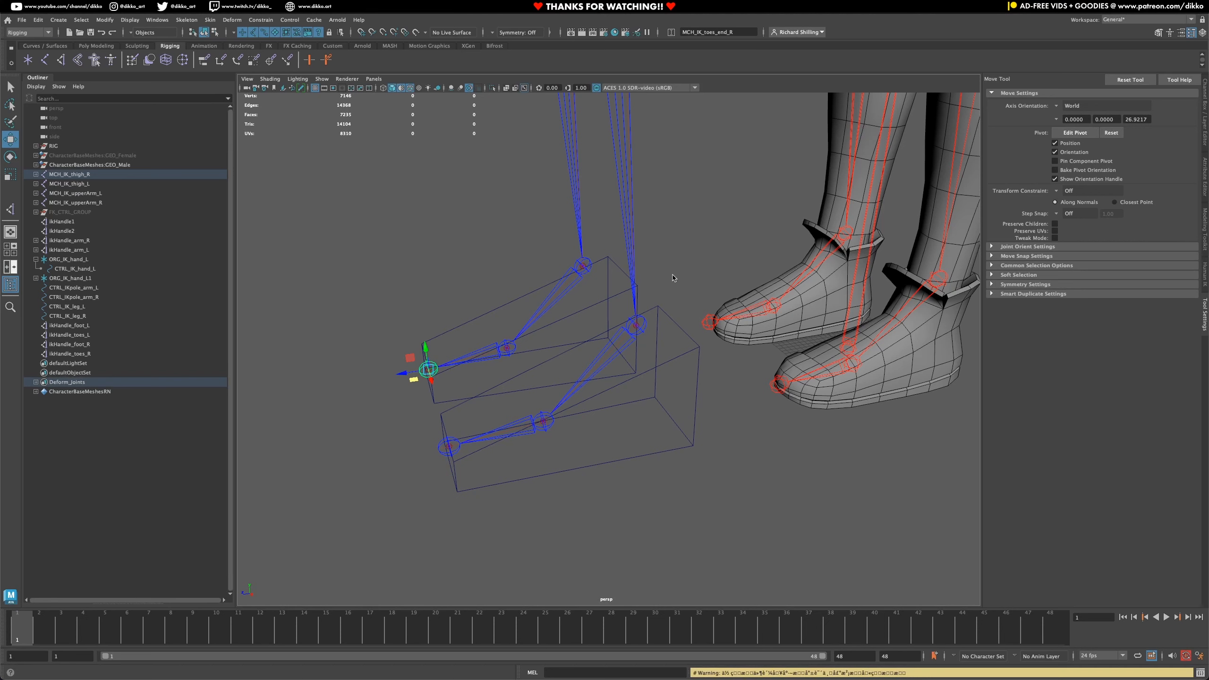
- Try moving the left toes IK handle vertically inside the left foot control and undo the move
click(668, 319)
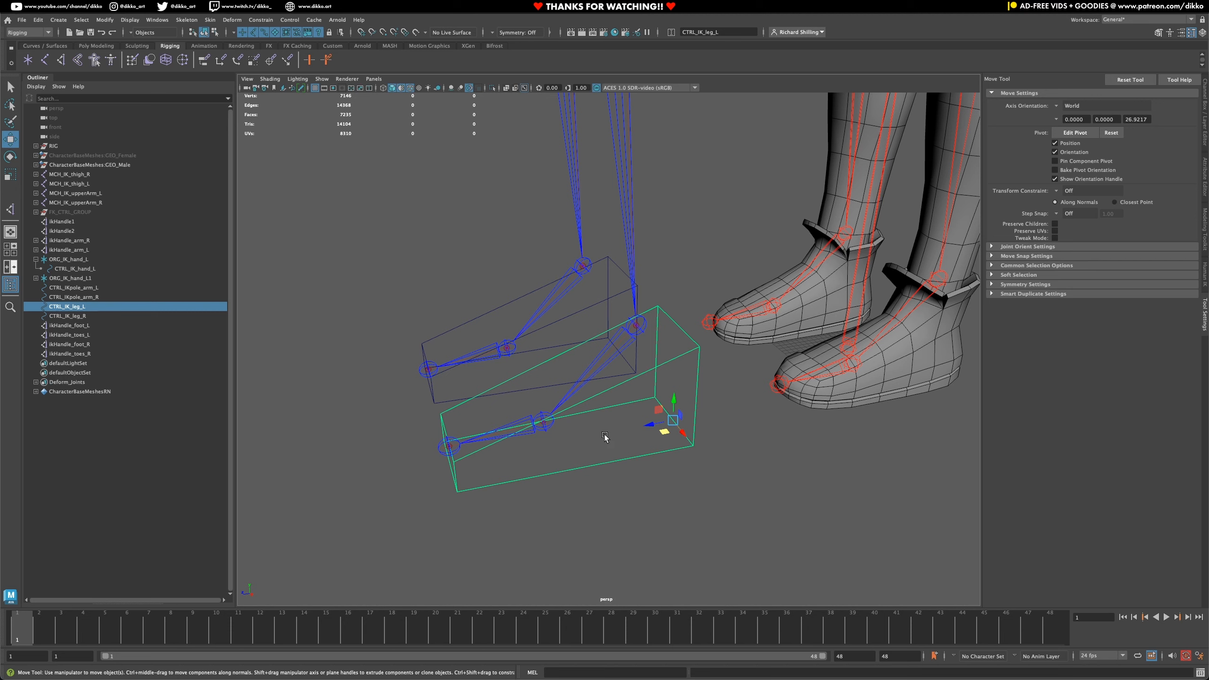
alt+drag(571, 432, 558, 491)
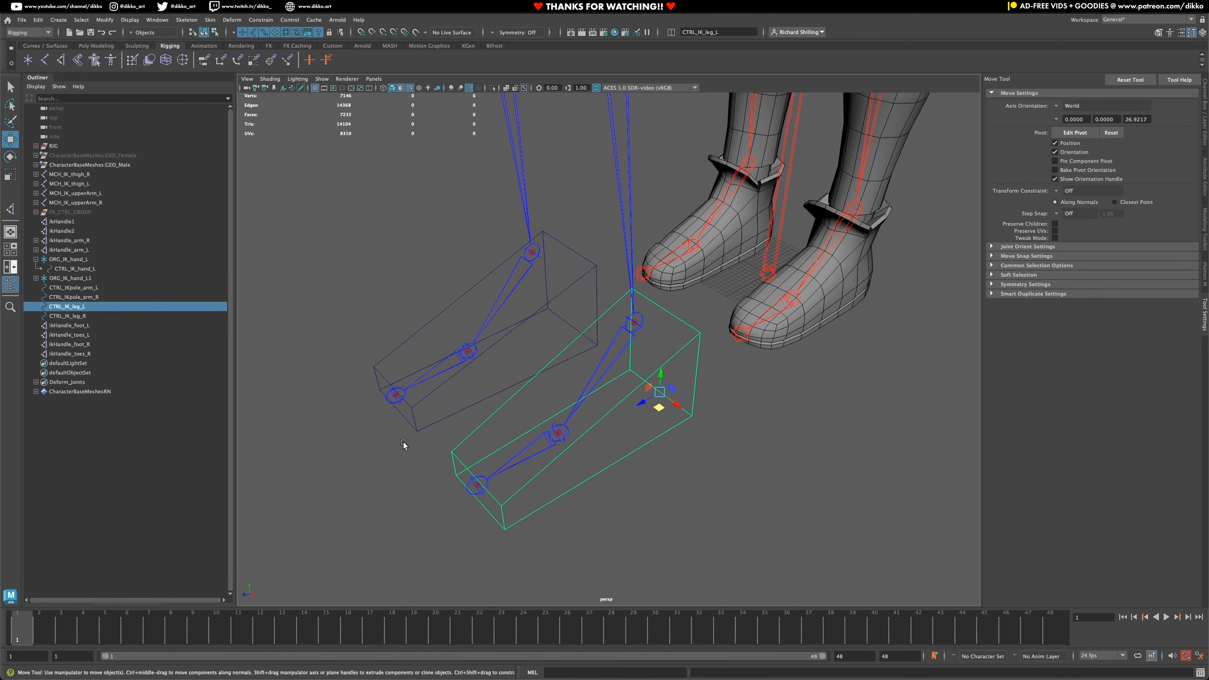
alt+drag(404, 441, 381, 433)
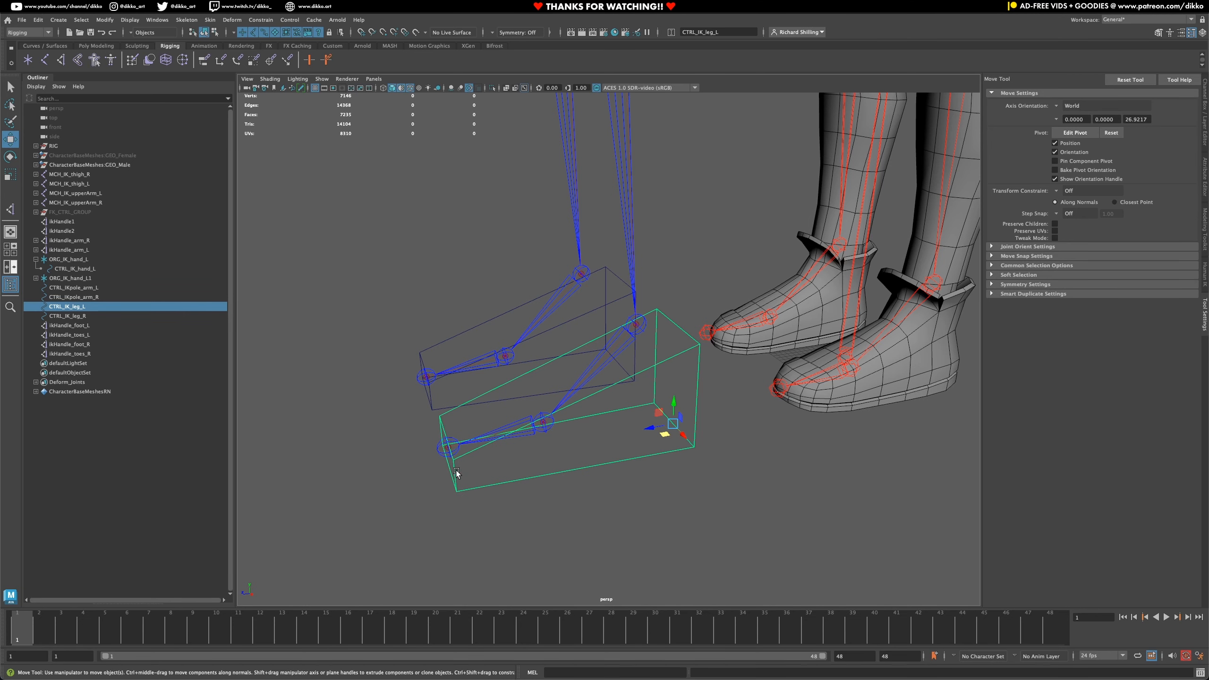
alt+drag(445, 444, 643, 435)
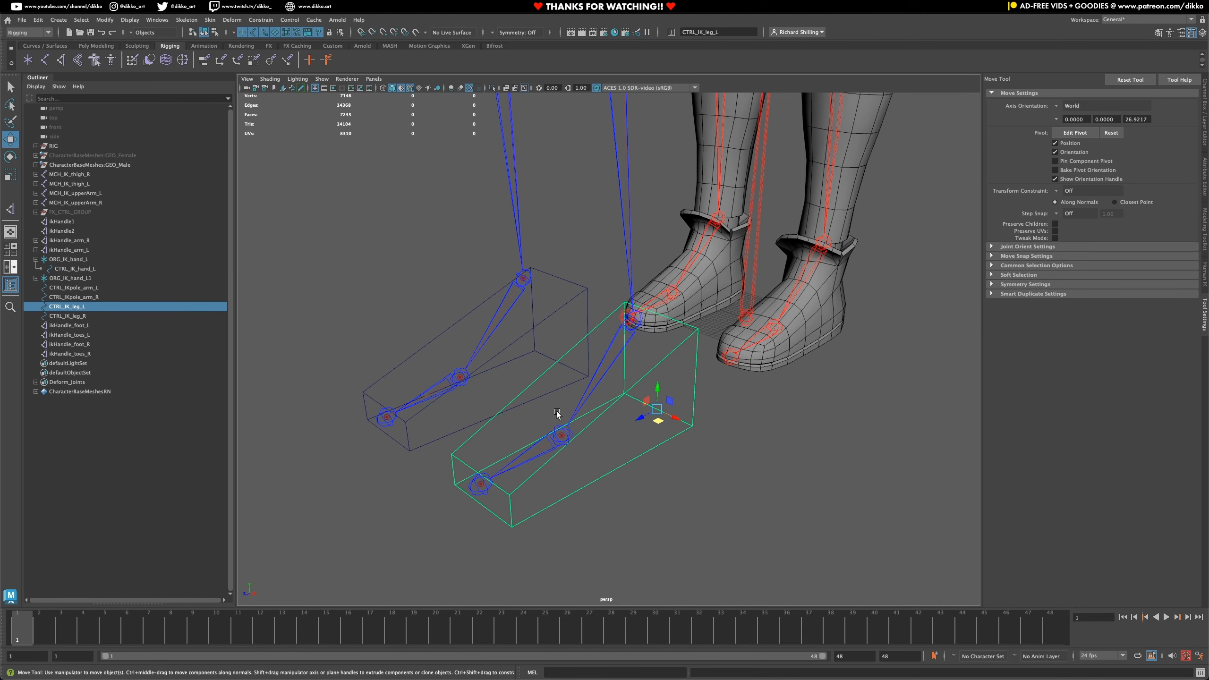
alt+drag(550, 443, 445, 436)
click(449, 456)
key(ctrl+z)
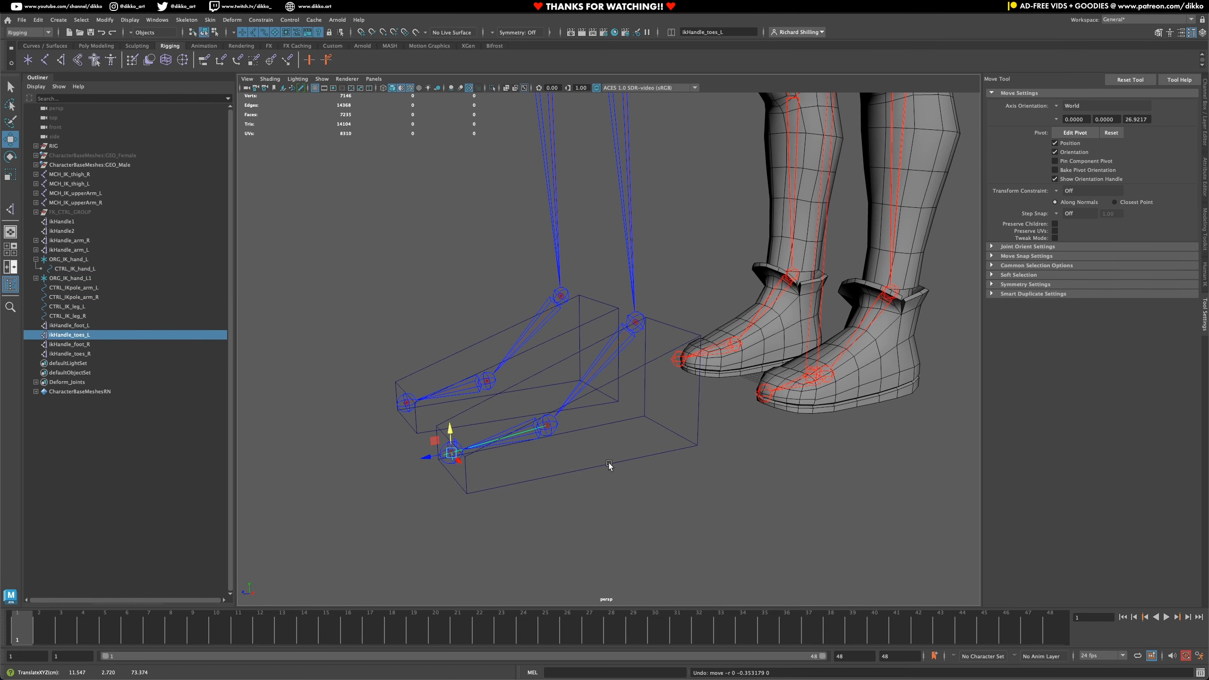
- Try rotating the left leg's IK control, CTRL_IK_leg_L, with the Rotate tool
mouse_move(610, 464)
alt+mouse_down()
mouse_move(640, 472)
mouse_move(617, 486)
alt+mouse_up()
click(604, 481)
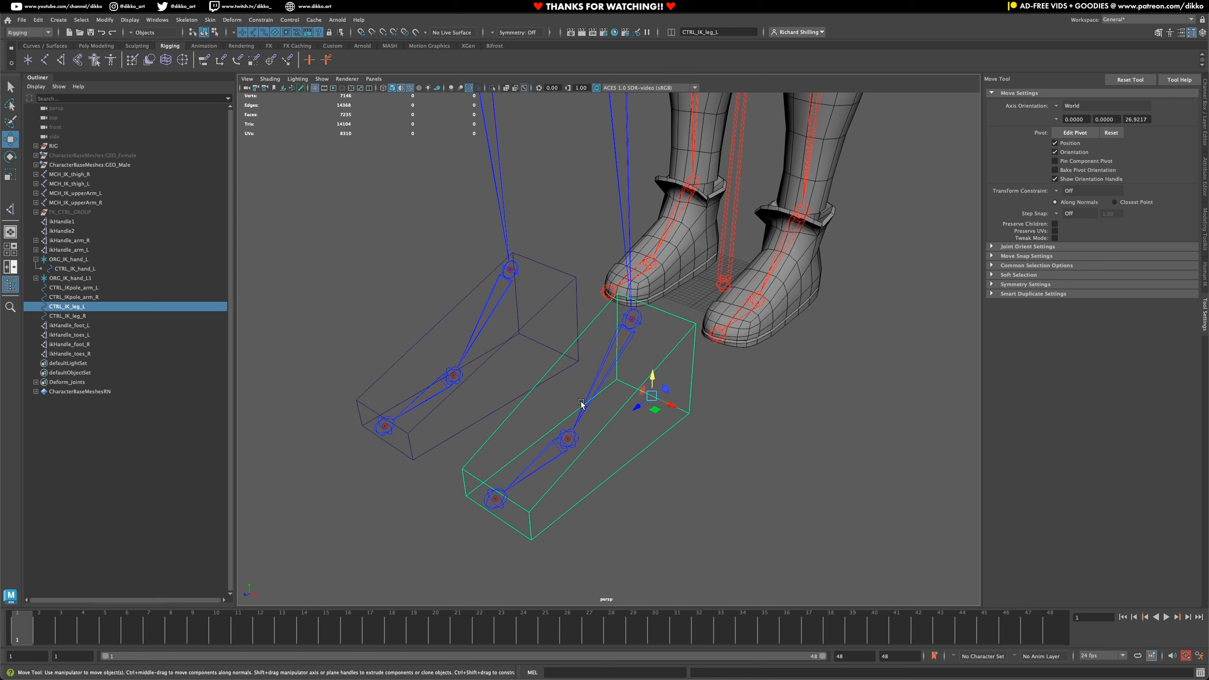
click(570, 442)
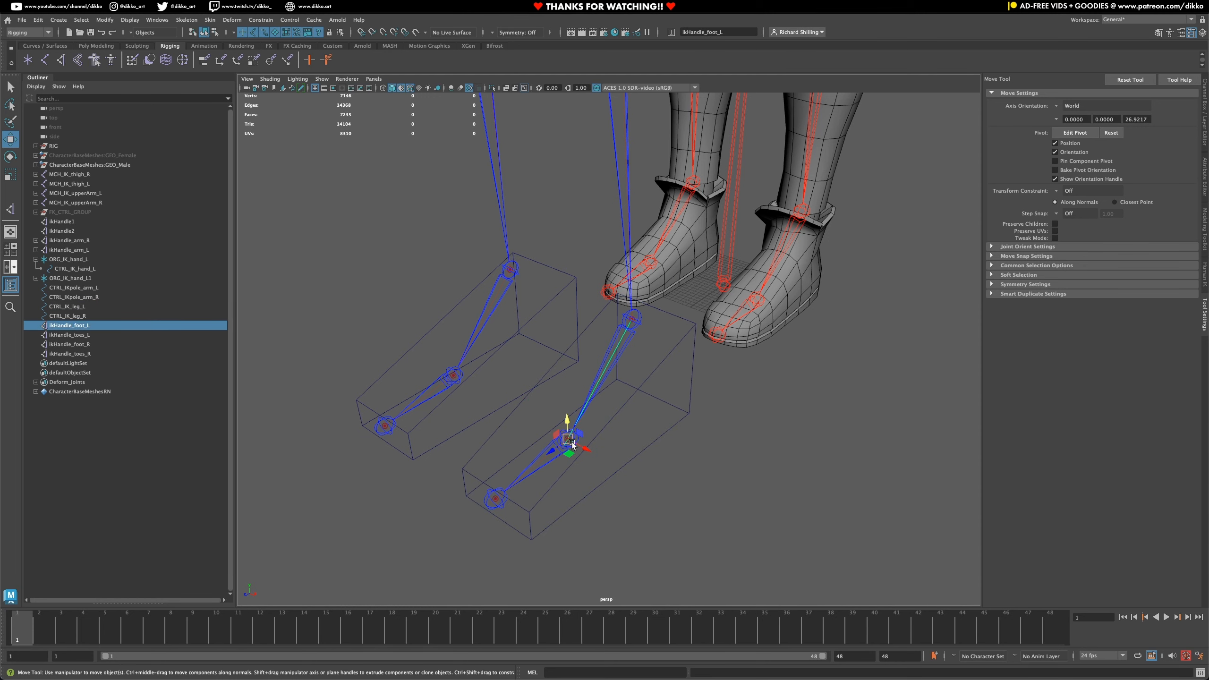
click(565, 472)
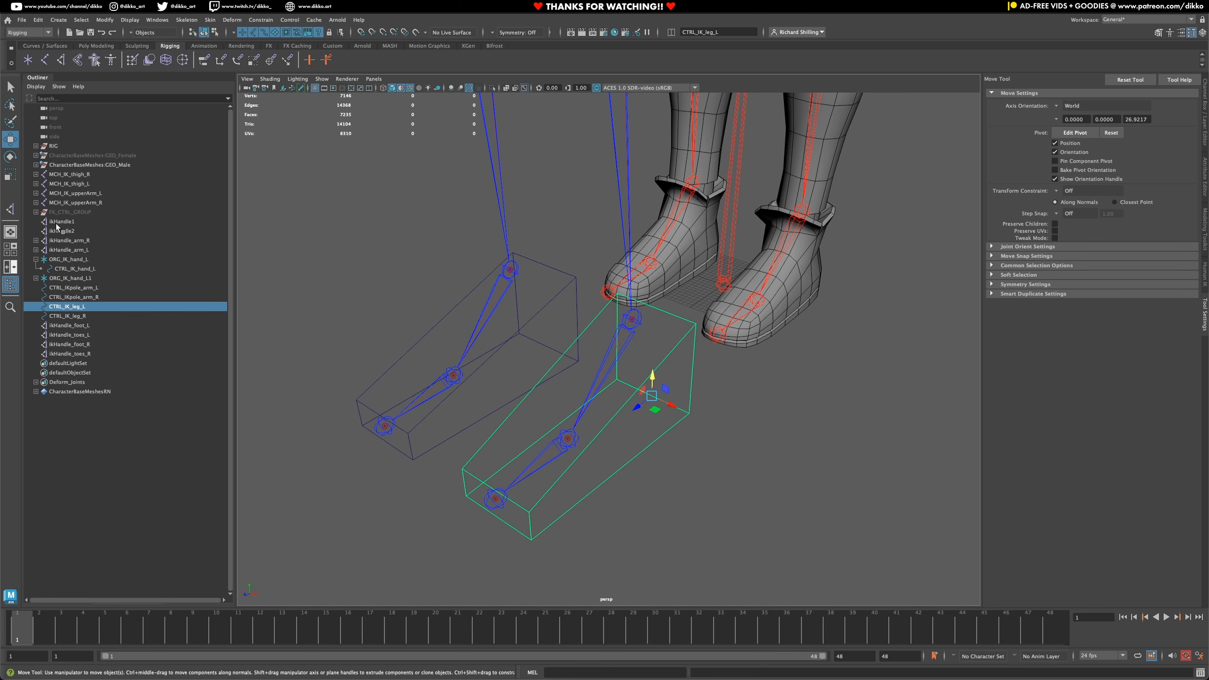
click(10, 157)
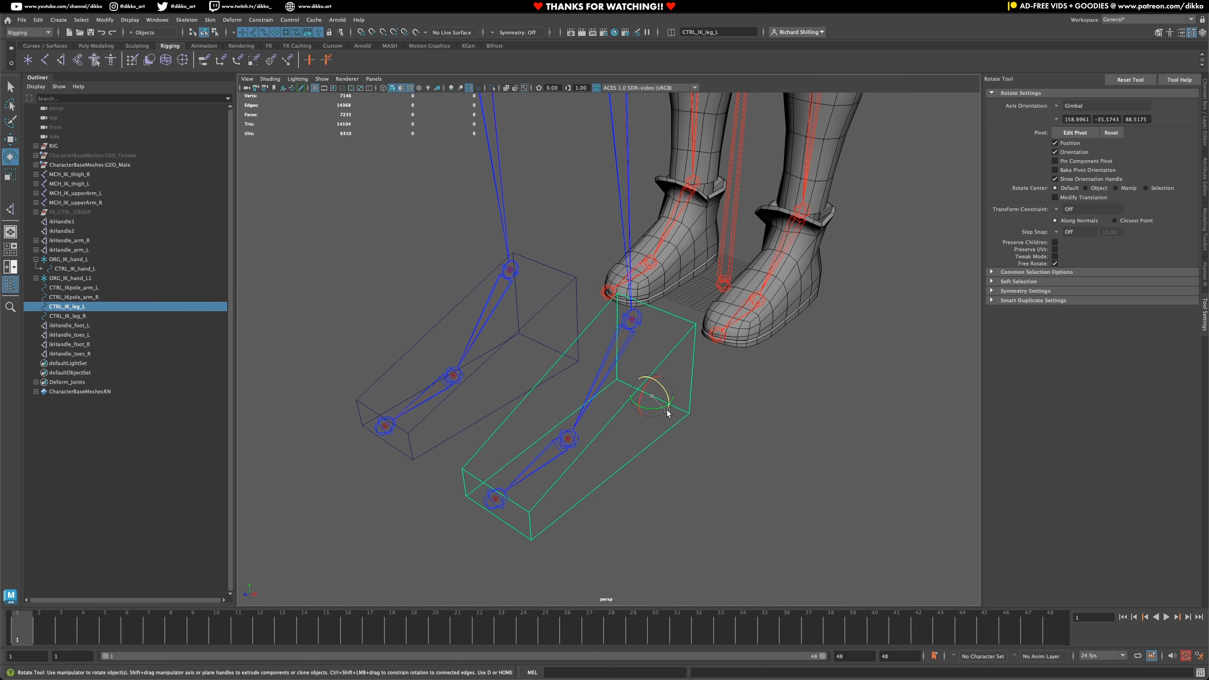
drag(667, 413, 647, 461)
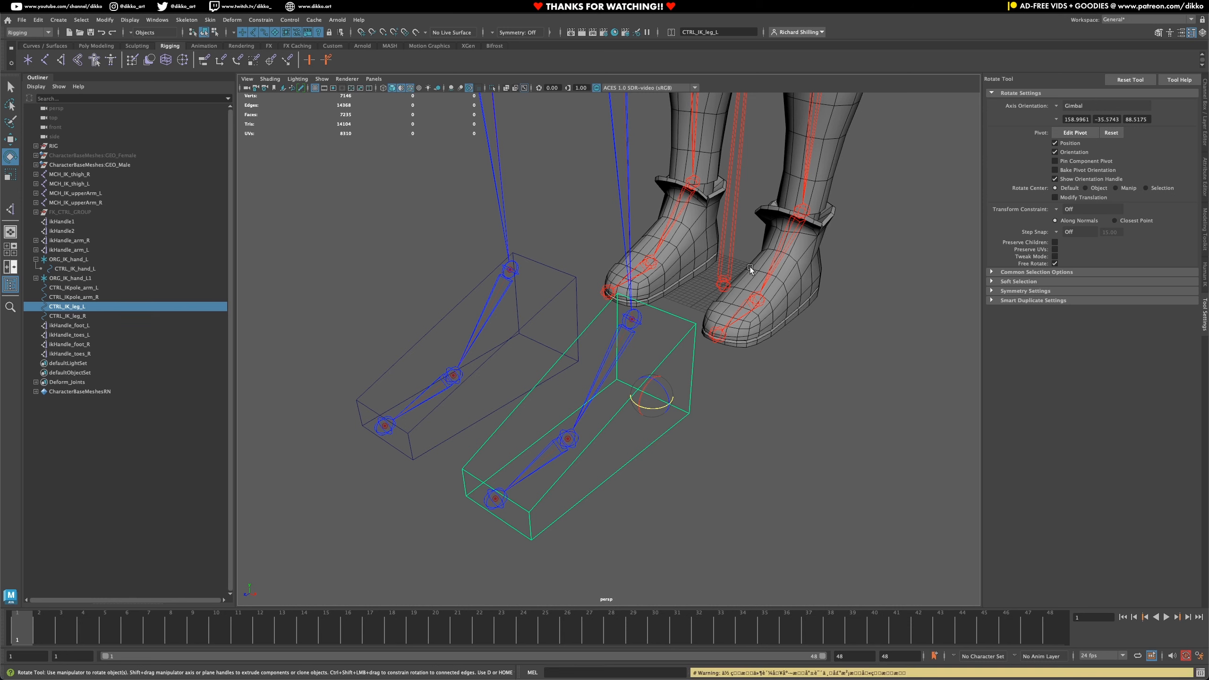
- Draw the open rounded arc of a curved arrow on the grid between the feet with a linear EP curve
alt+middle_drag(751, 269, 514, 381)
alt+drag(485, 369, 531, 380)
alt+middle_drag(531, 380, 328, 329)
scroll(681, 400, up, 5)
scroll(690, 385, up, 6)
alt+middle_drag(739, 405, 590, 344)
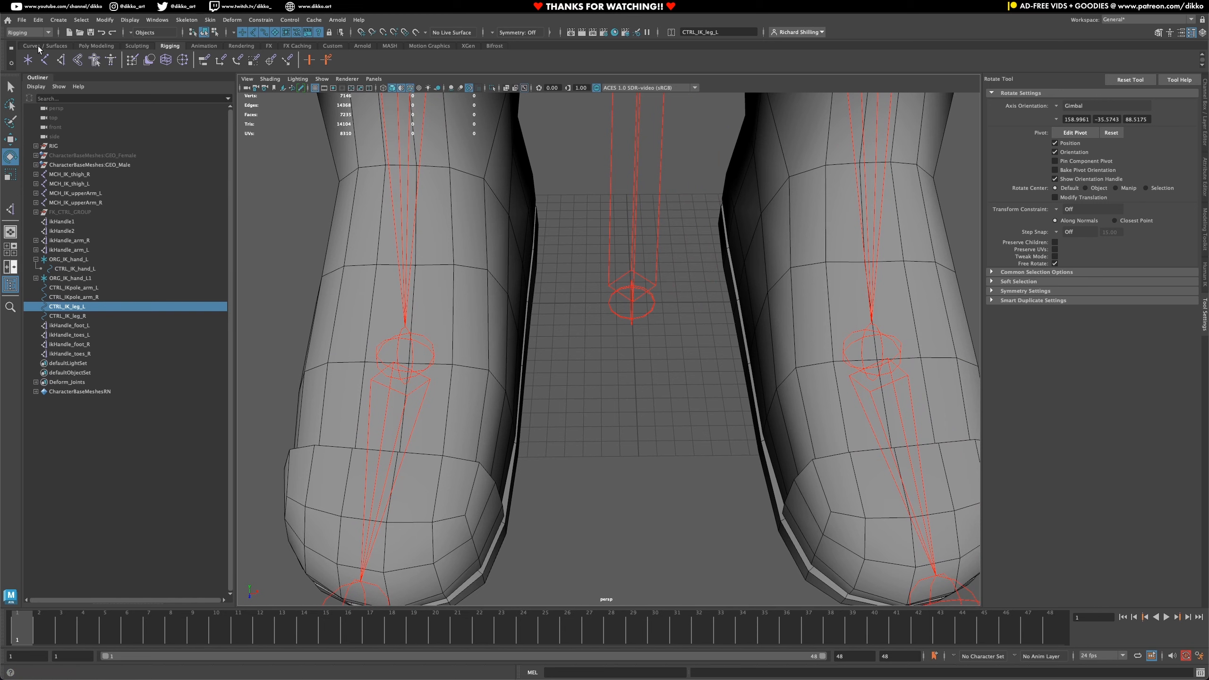
click(61, 47)
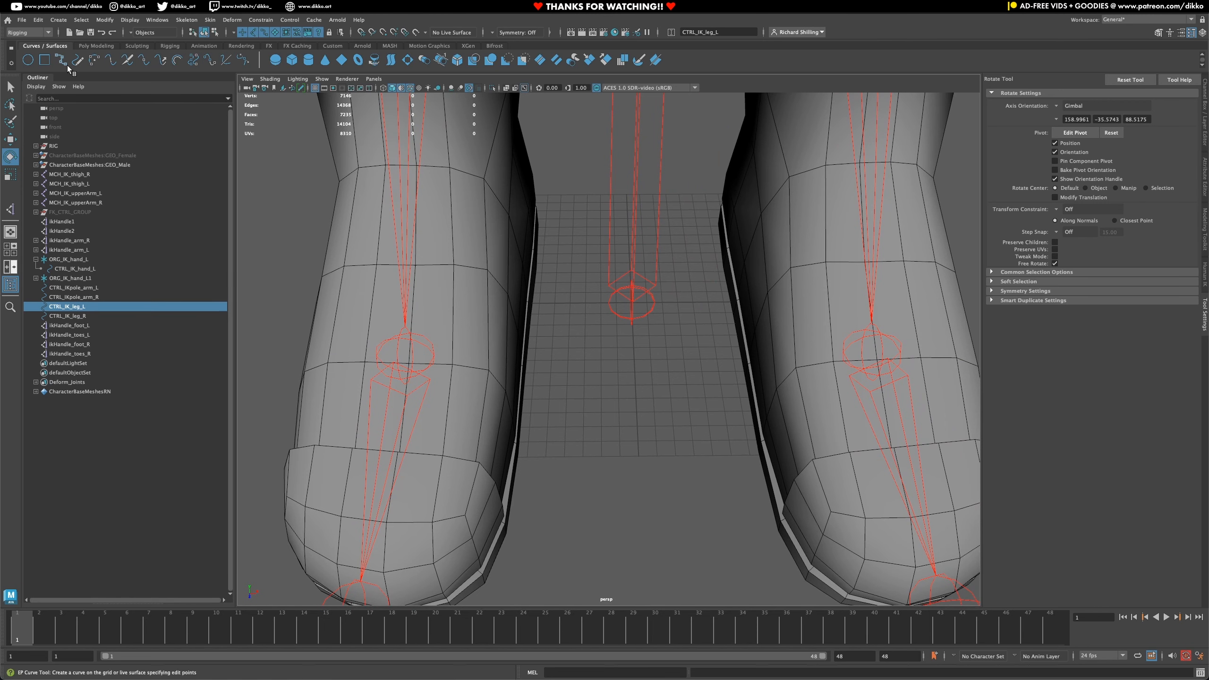
click(65, 62)
scroll(669, 407, up, 2)
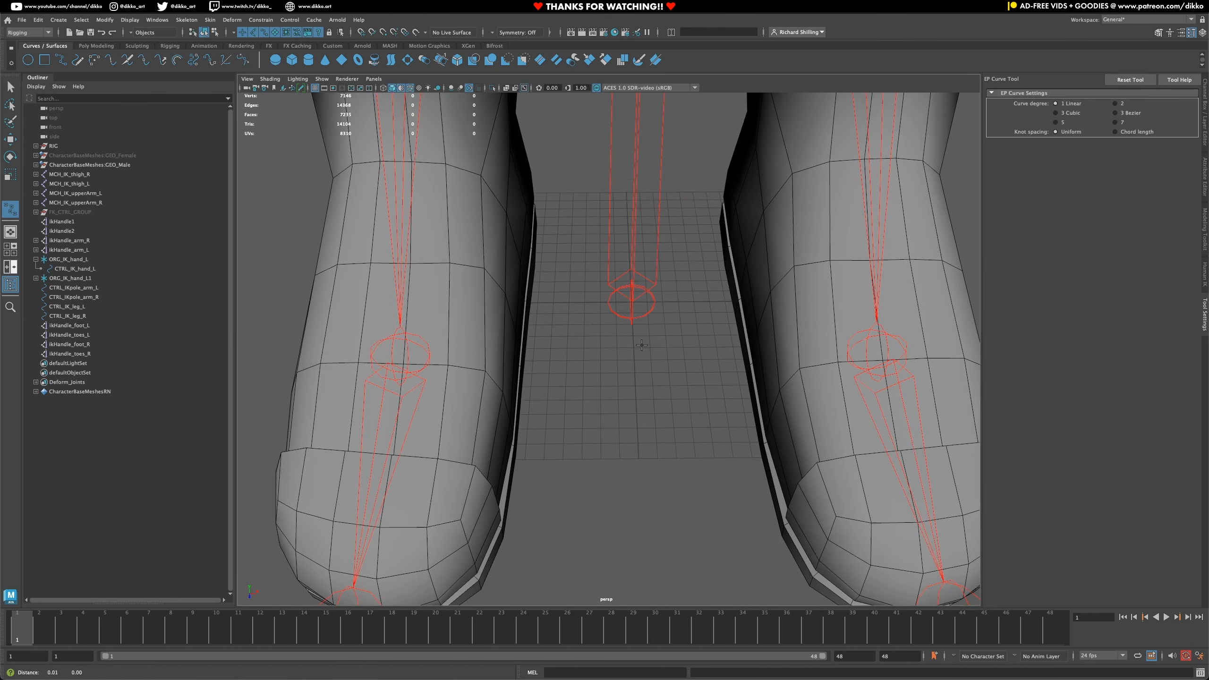
alt+middle_drag(643, 386, 508, 626)
alt+middle_drag(635, 412, 546, 630)
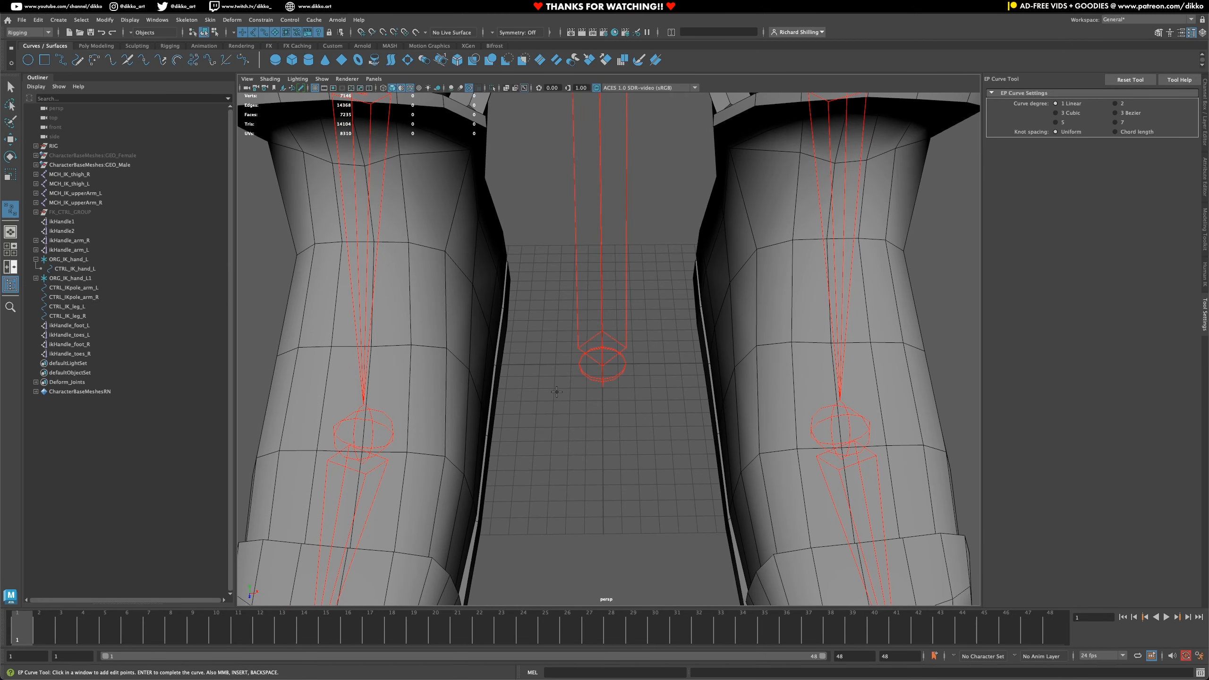
scroll(551, 353, up, 2)
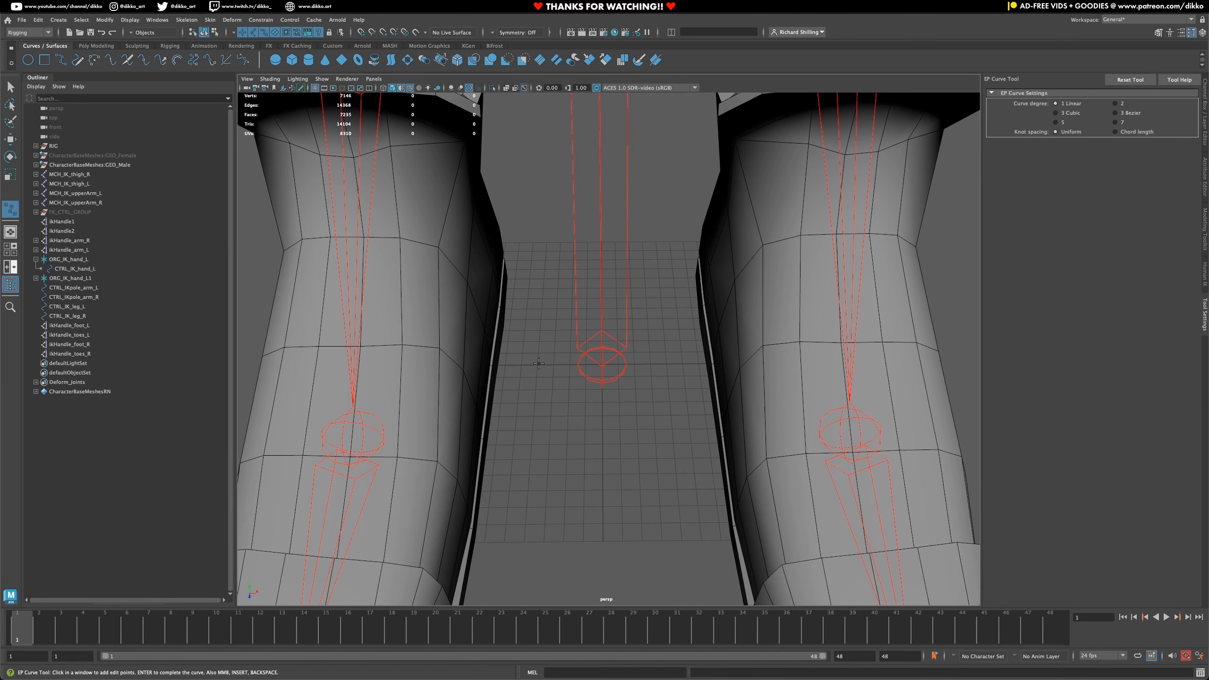
click(538, 364)
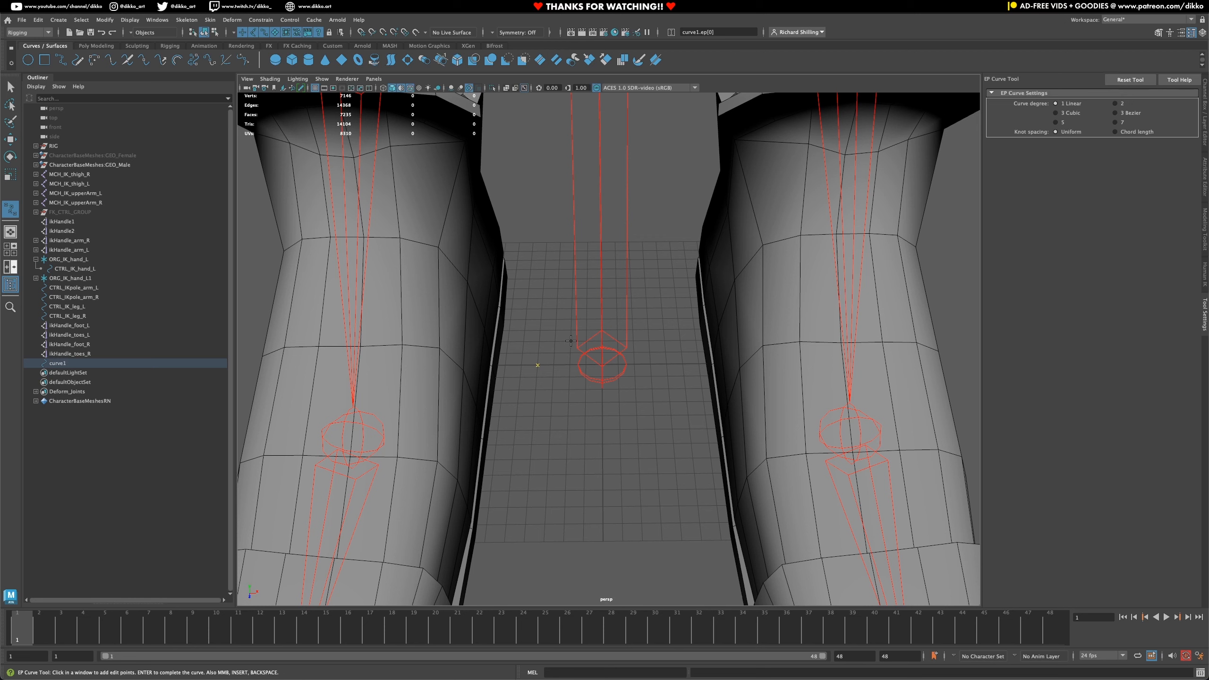
click(633, 341)
click(639, 459)
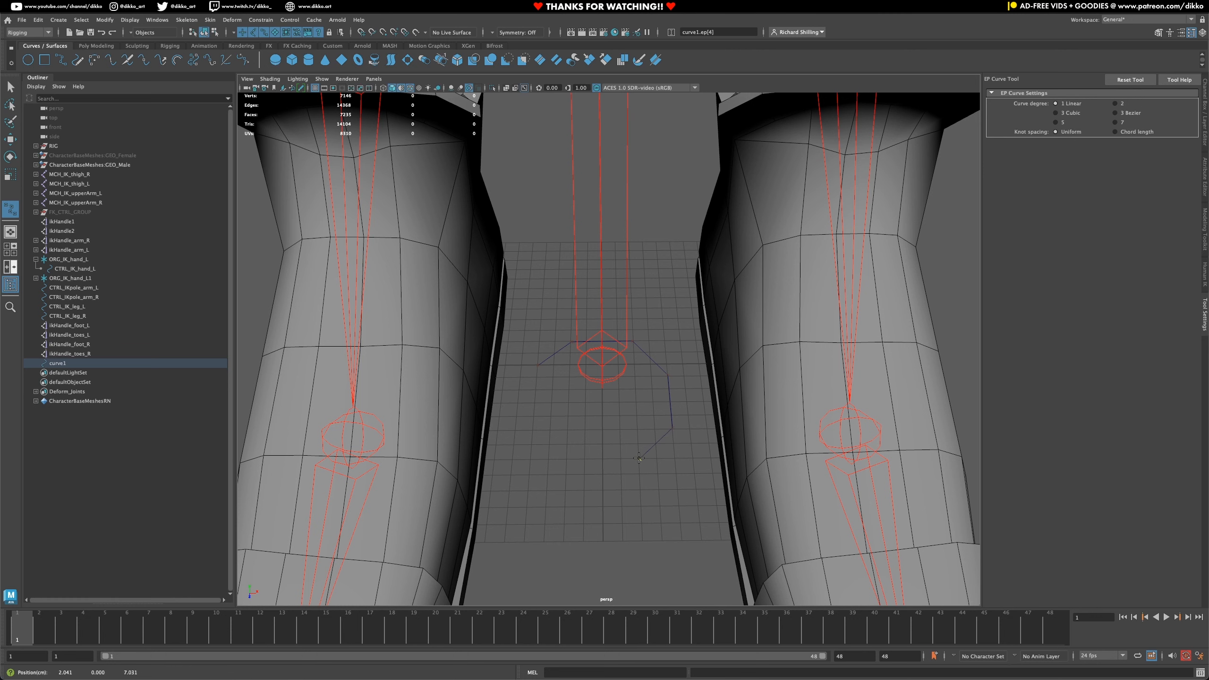
click(566, 459)
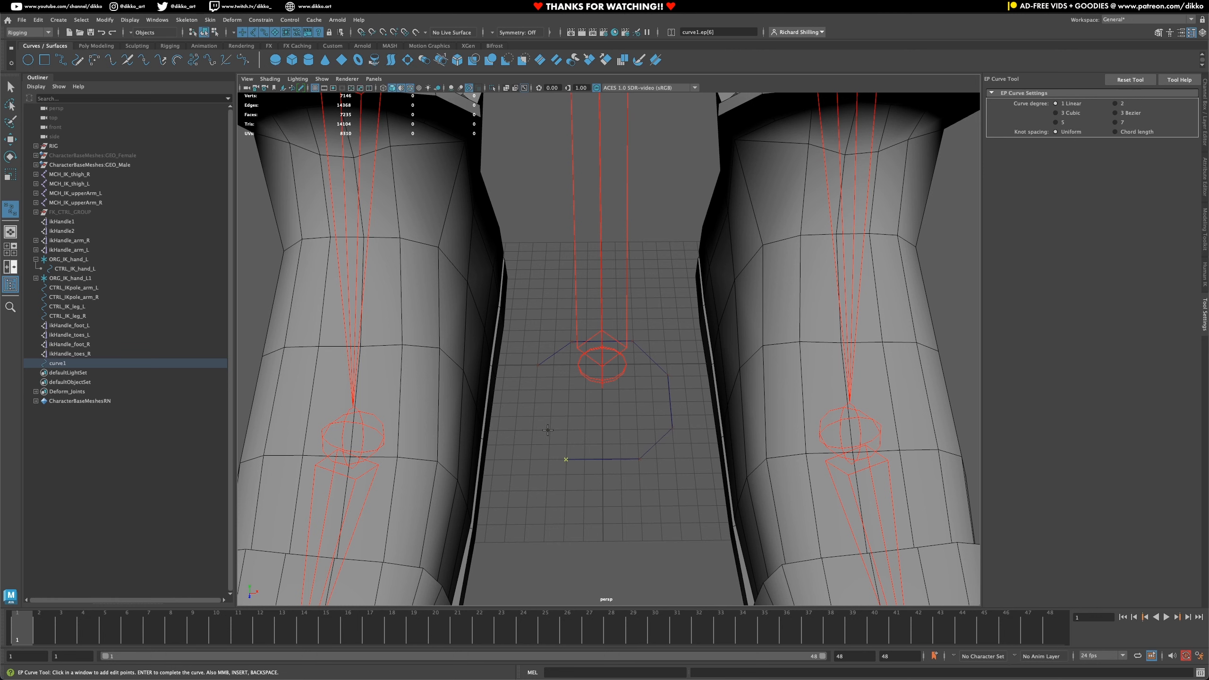
- Add an arrowhead at the end of the arc and finish the curve
click(532, 445)
click(533, 431)
click(551, 431)
key(Return)
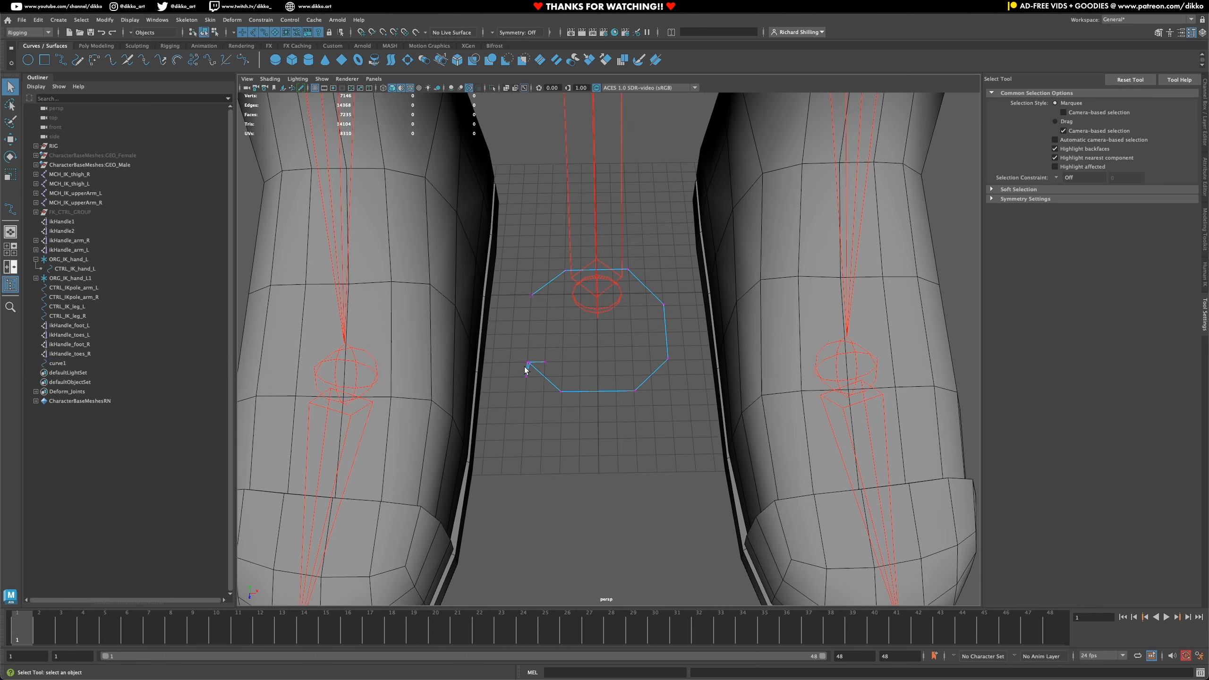
- Adjust individual control vertices of the curve to refine the arrowhead and the rounded outline
drag(521, 358, 539, 376)
key(f)
key(w)
drag(610, 350, 607, 349)
click(910, 426)
alt+middle_drag(888, 399, 676, 491)
click(760, 434)
click(738, 293)
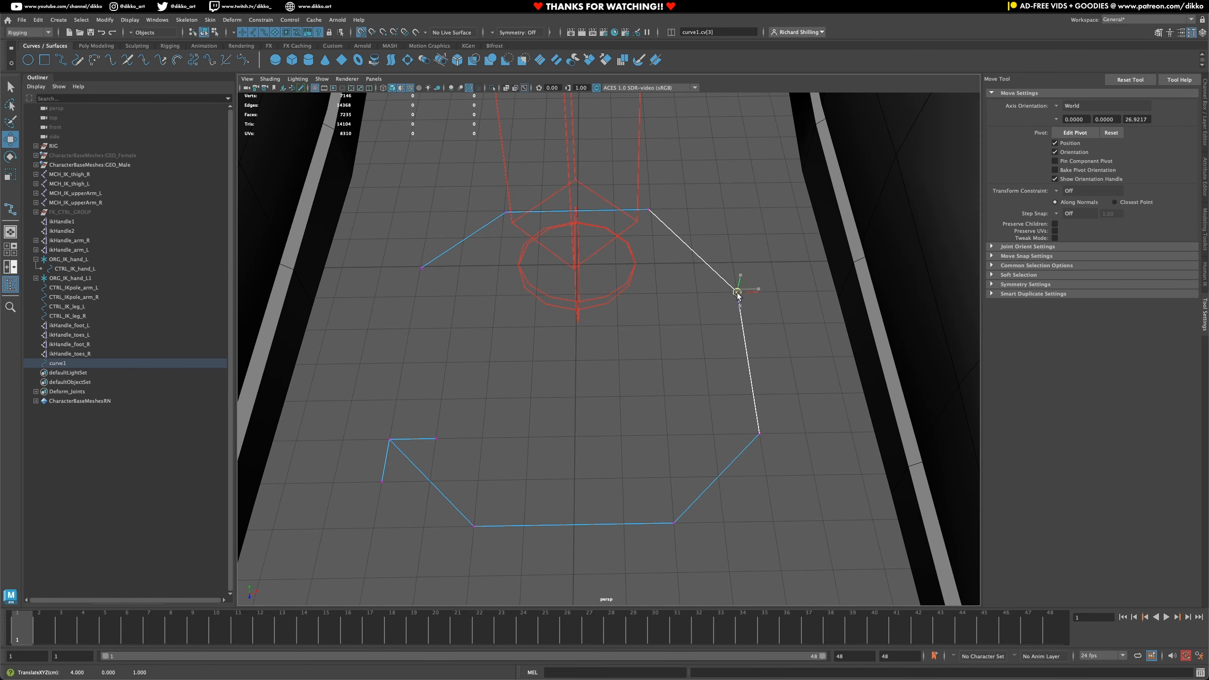
click(422, 269)
- Select all the curve's control vertices and move them to centre the curved arrow on the grid origin
scroll(422, 272, down, 6)
key(q)
right_drag(592, 416, 640, 402)
mouse_move(640, 403)
alt+mouse_down()
mouse_move(608, 385)
mouse_move(633, 405)
alt+mouse_up()
right_drag(601, 424, 561, 425)
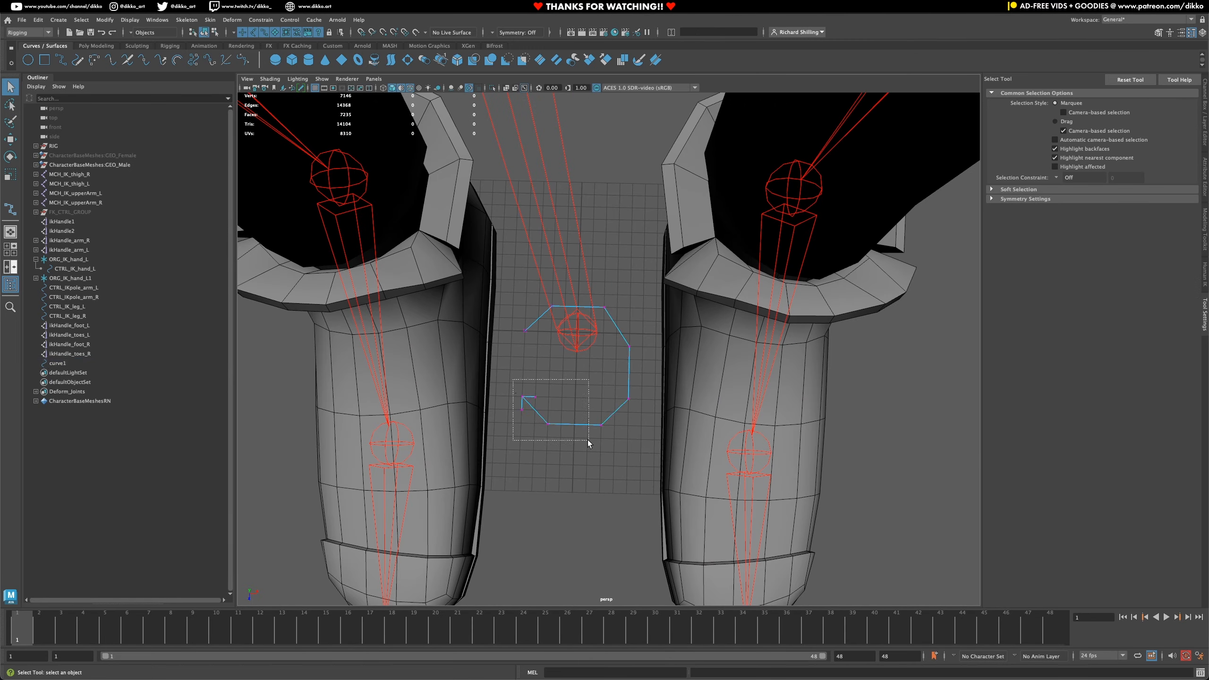
drag(504, 443, 652, 291)
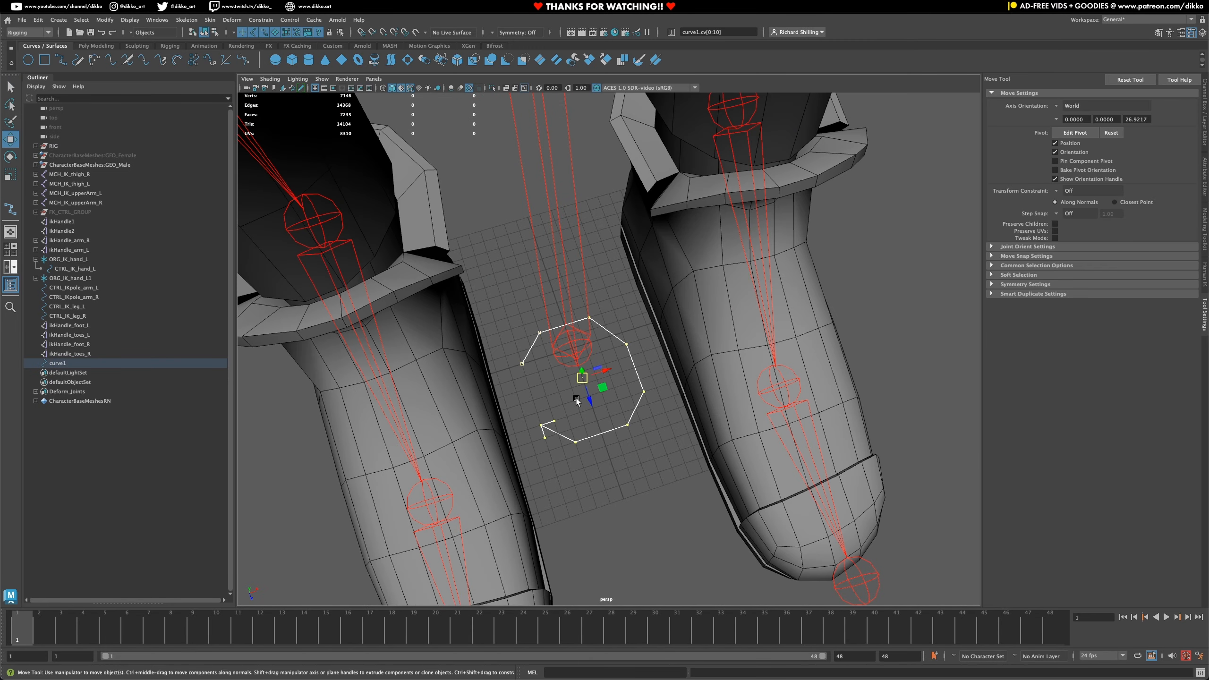
drag(576, 405, 581, 357)
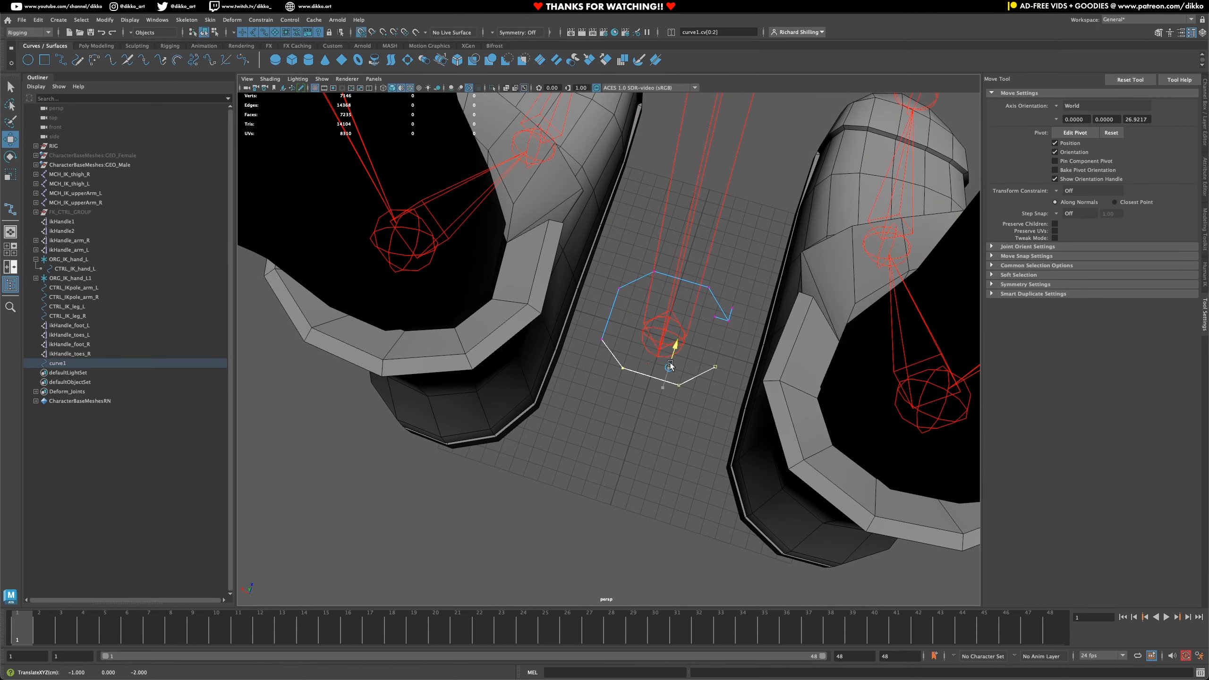
- Reposition the control vertices at the tail end of the curved arrow to even out the arc
click(679, 385)
click(715, 367)
alt+drag(714, 405, 590, 424)
drag(499, 390, 636, 447)
alt+drag(636, 429, 643, 361)
shift+drag(647, 352, 532, 329)
drag(569, 401, 570, 398)
- Fine-tune the curved arrow's remaining control vertices and reselect the whole curve as an object
click(546, 308)
drag(546, 308, 604, 309)
click(605, 312)
click(538, 427)
drag(538, 426, 597, 427)
click(597, 430)
click(595, 467)
mouse_move(595, 467)
alt+mouse_down()
mouse_move(534, 433)
mouse_move(596, 448)
alt+mouse_up()
click(623, 418)
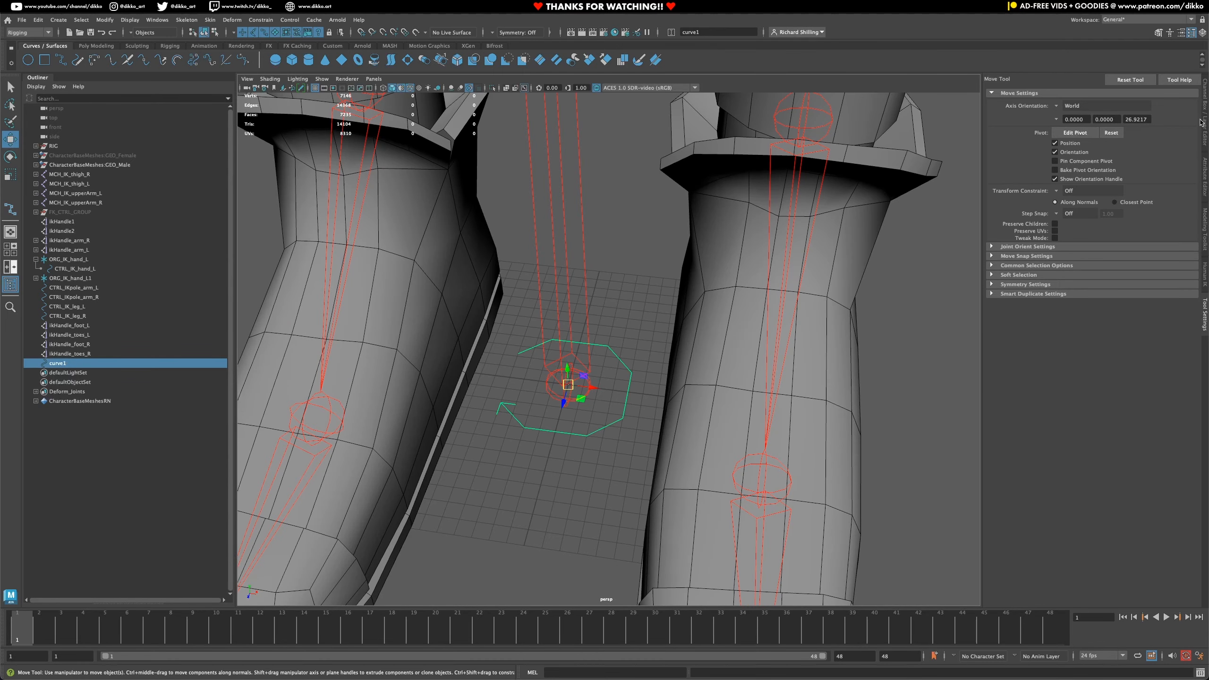
- Match the curved arrow's translation to the left toe-end joint MCH_IK_toes_end_L and reselect only the arrow curve
click(1205, 119)
scroll(476, 334, down, 10)
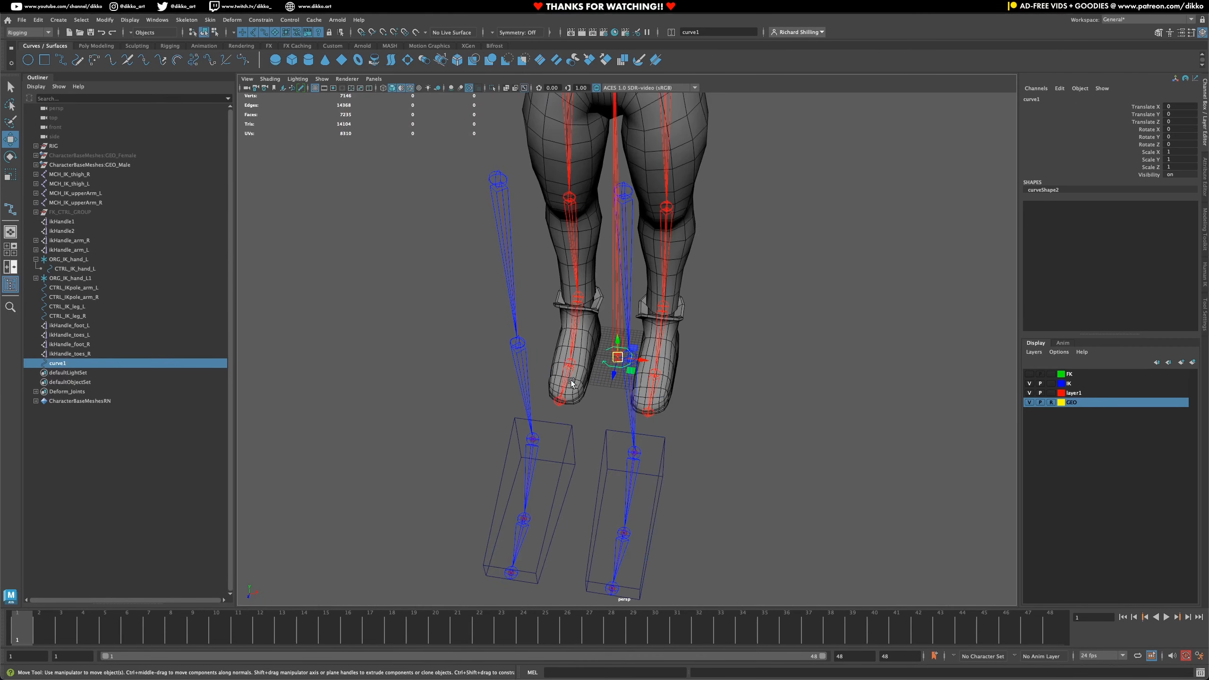
alt+middle_drag(568, 379, 563, 330)
alt+drag(563, 329, 572, 357)
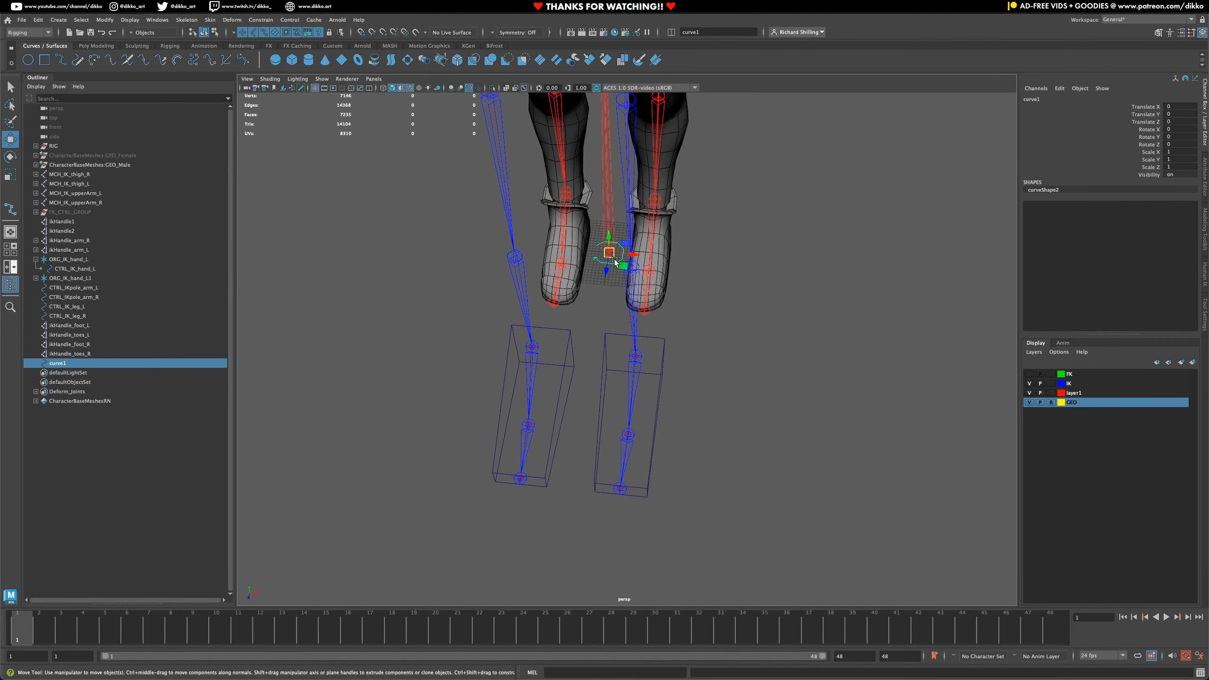
alt+drag(616, 547, 625, 520)
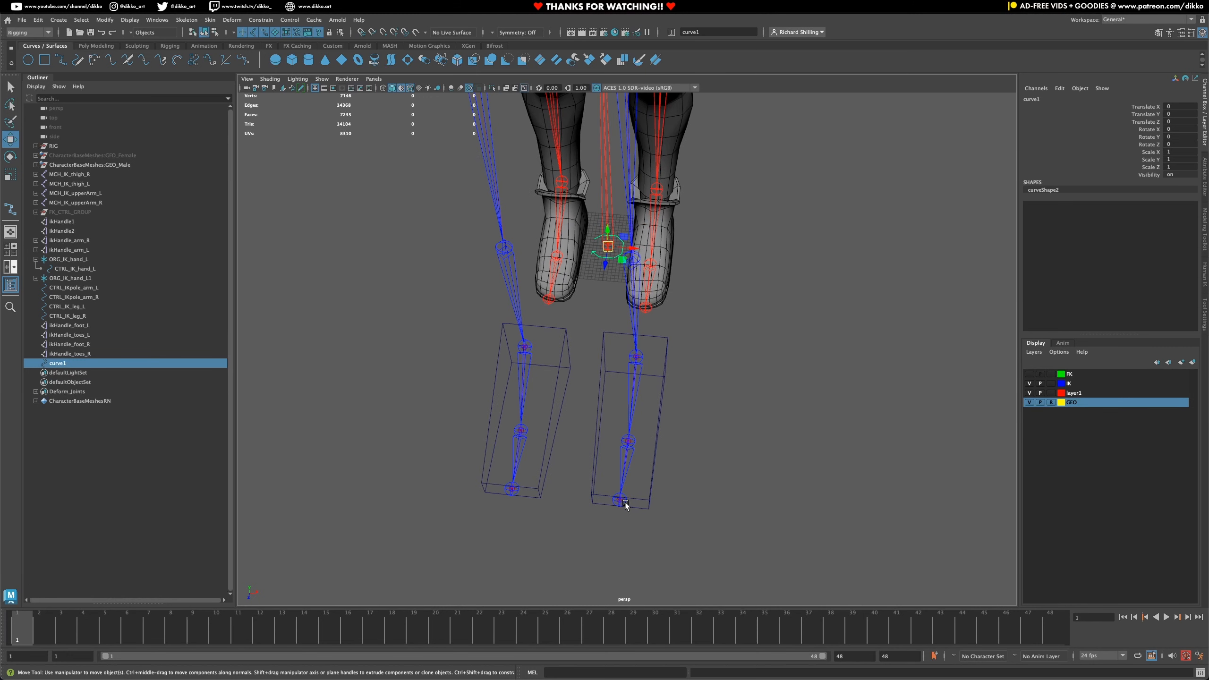
click(623, 501)
click(58, 20)
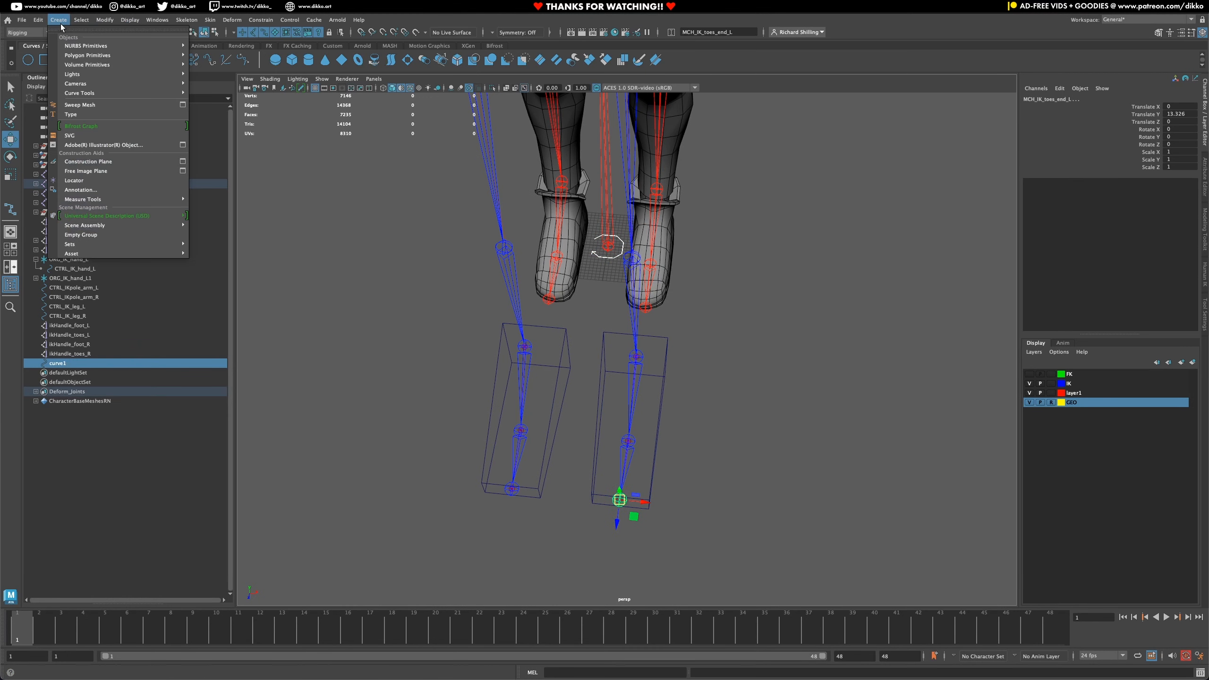
mouse_move(86, 21)
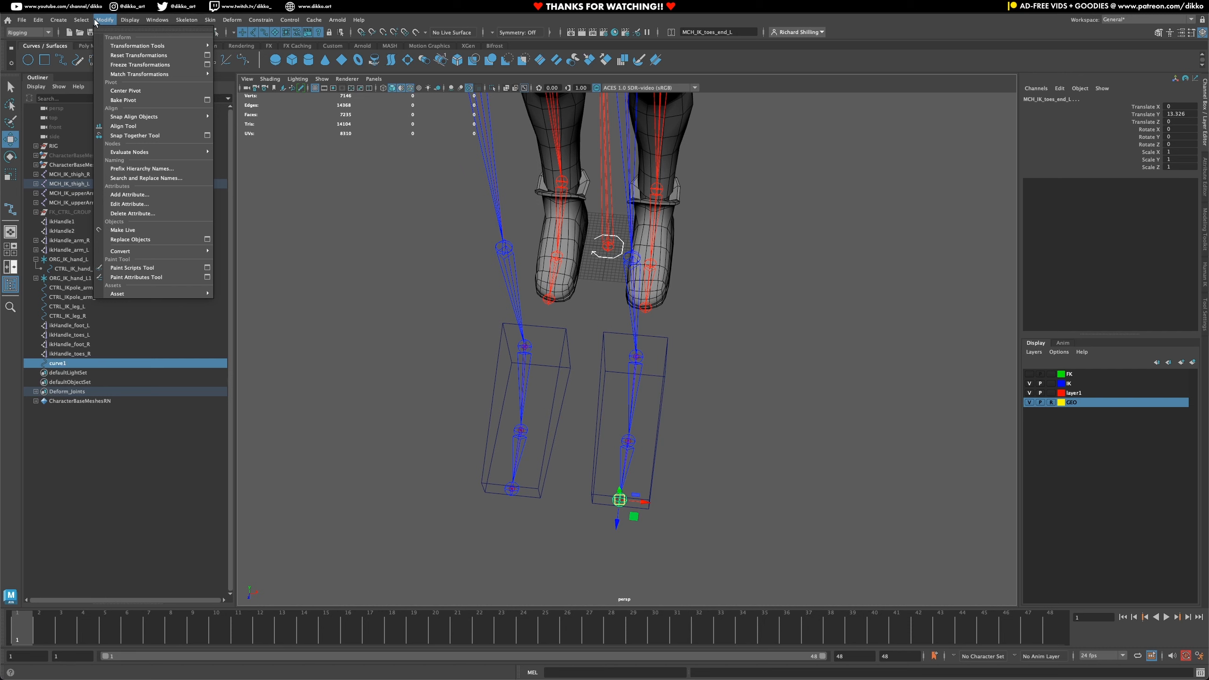
mouse_move(113, 74)
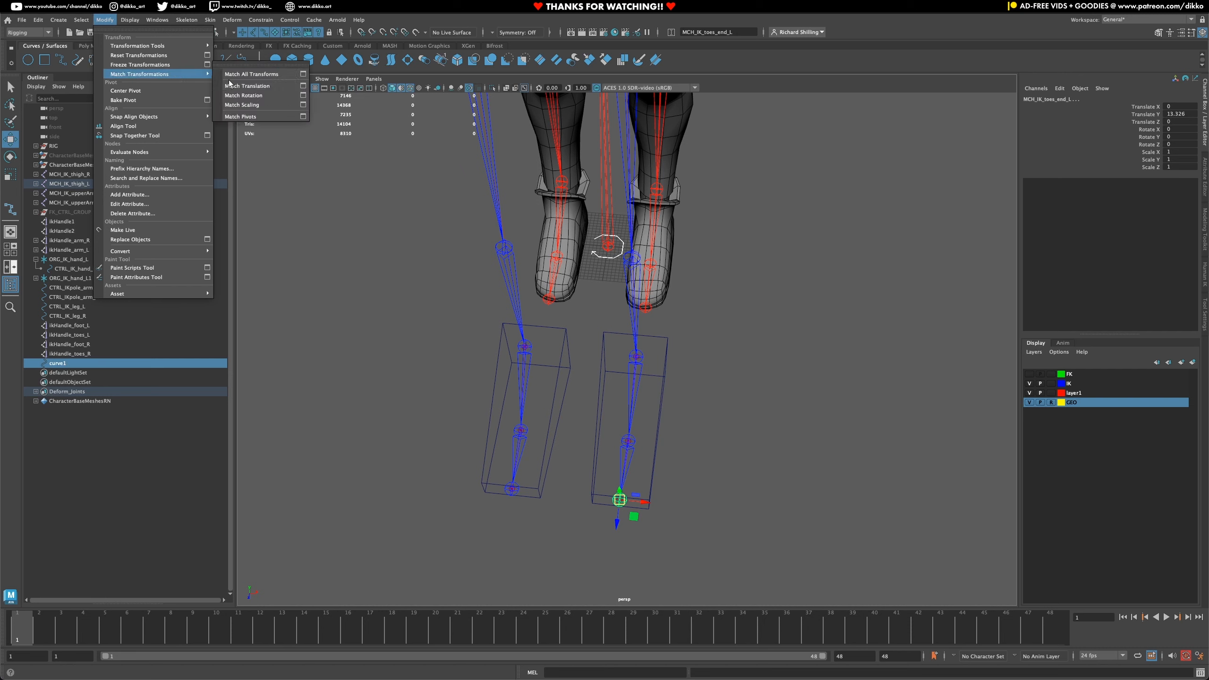
click(261, 65)
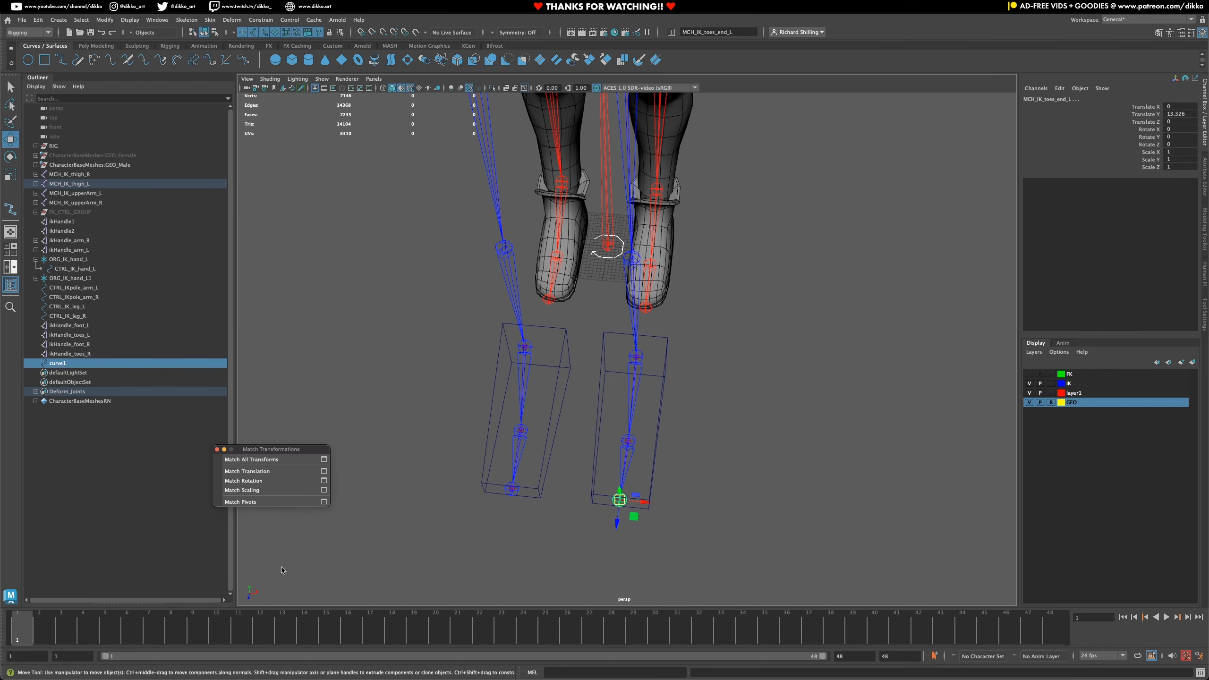
click(273, 475)
alt+drag(555, 515, 522, 505)
scroll(524, 466, up, 5)
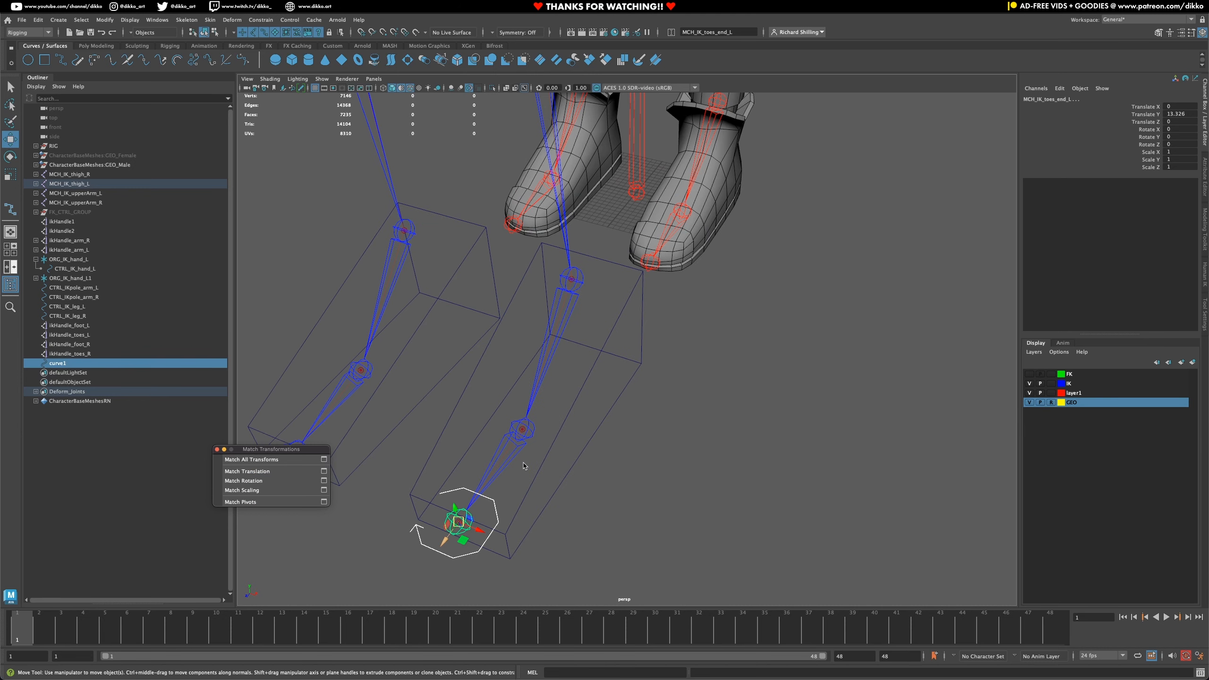
alt+middle_drag(524, 466, 578, 433)
click(530, 543)
click(525, 523)
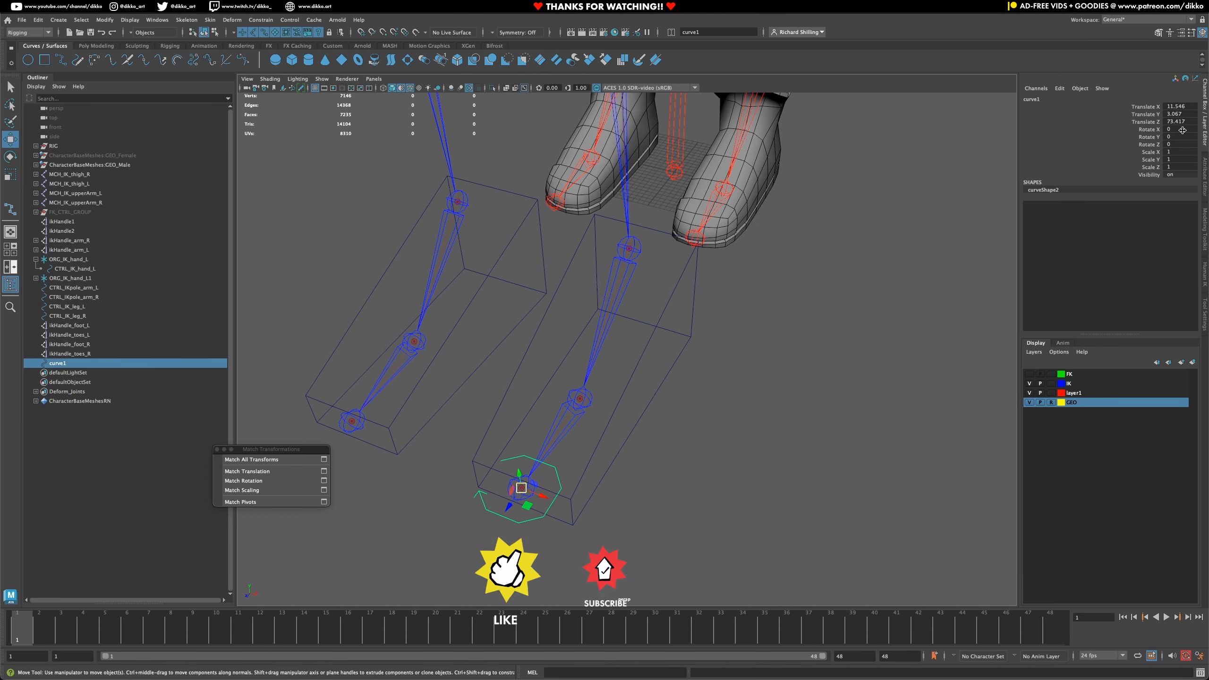
- Try Rotate Z values of -10 and 90 degrees on the curved arrow at the left toe tip
click(1170, 145)
text(-10)
key(Return)
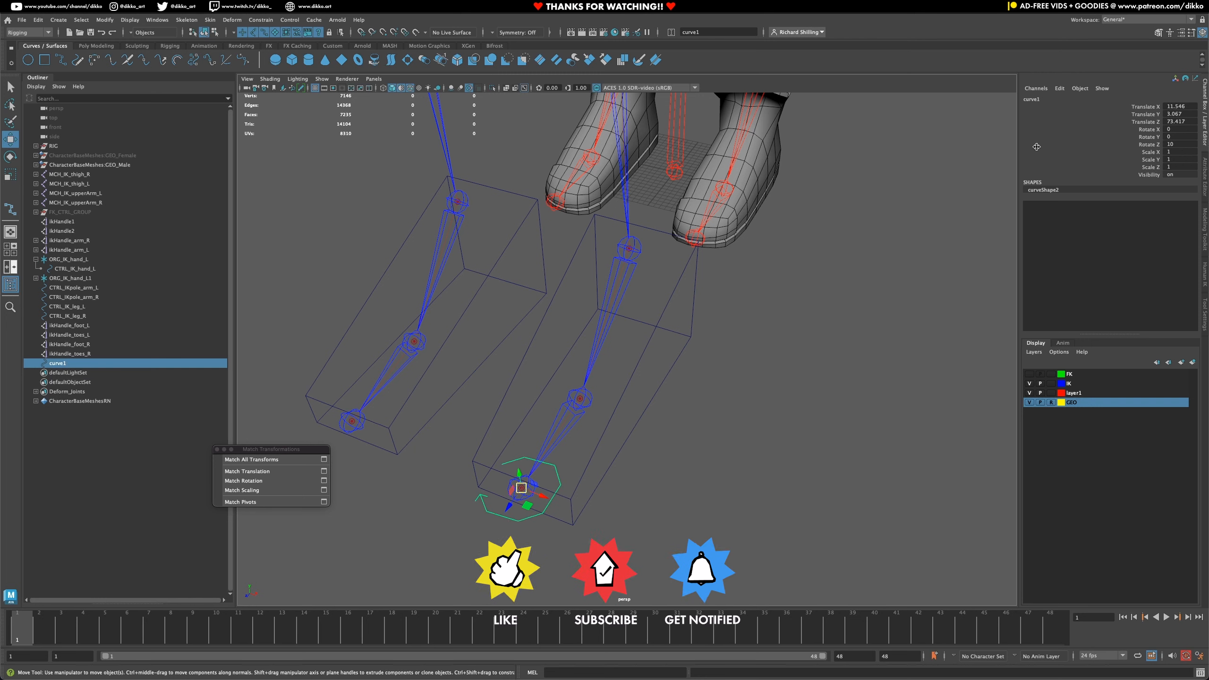
key(r)
click(1170, 143)
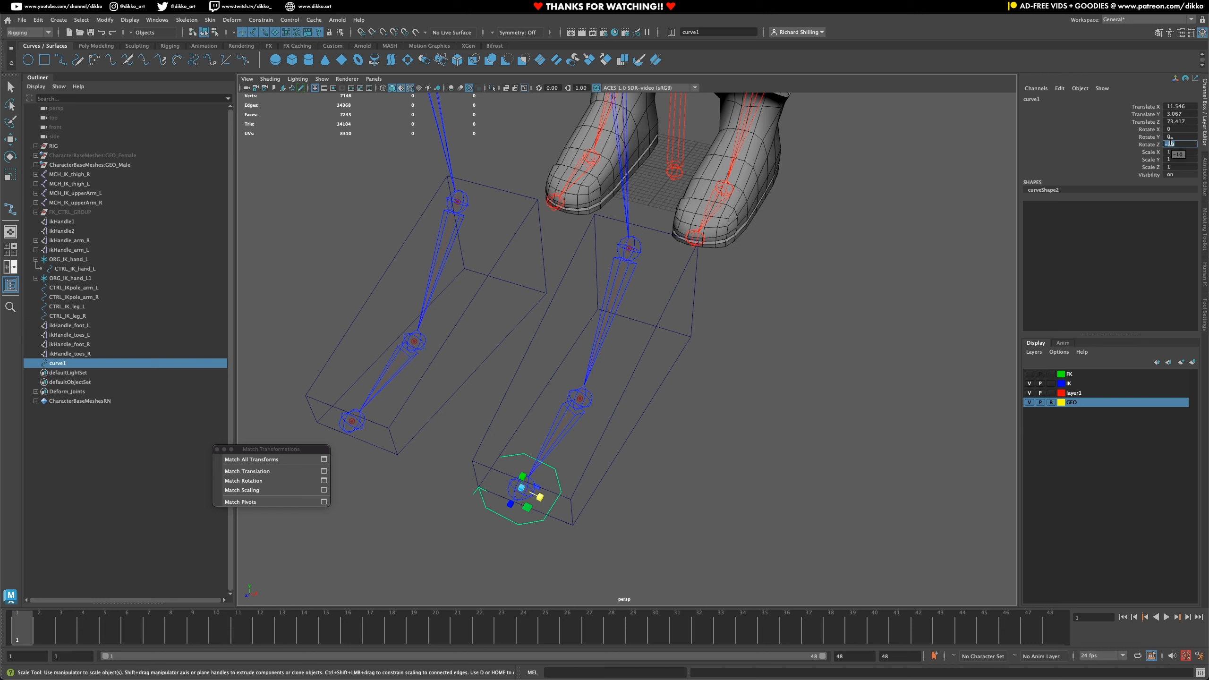
text(90)
key(Return)
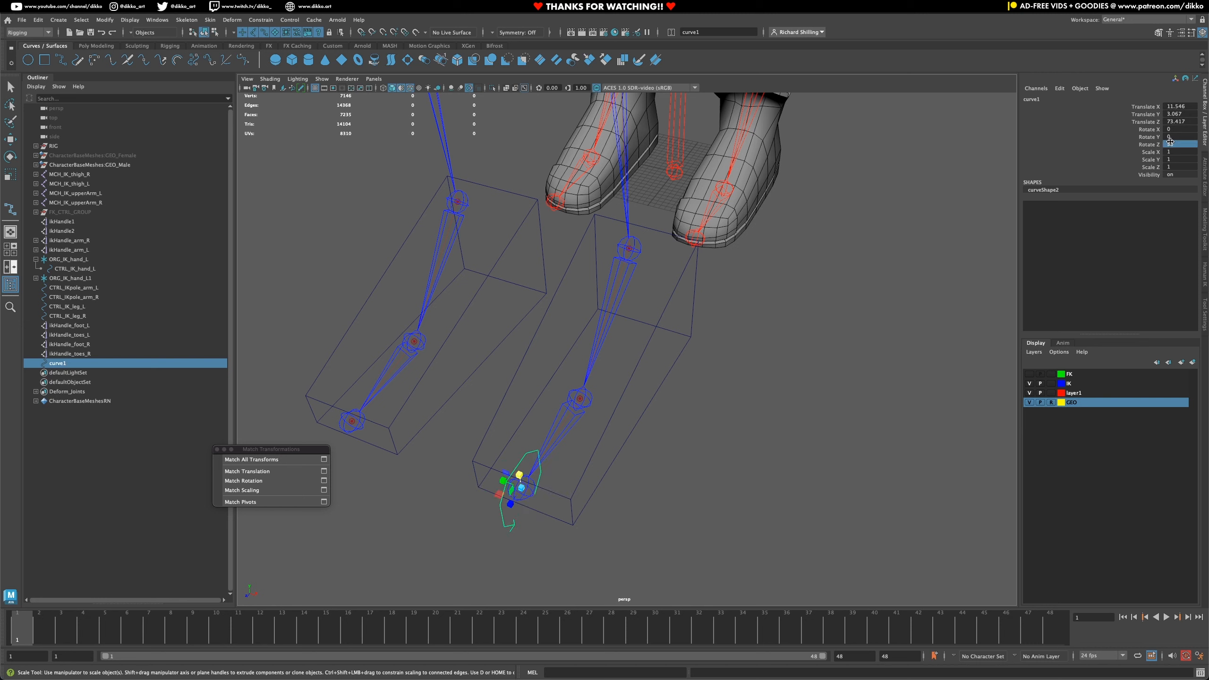
- Set the left toe-tip arrow's Rotate Z to -90 degrees so that it stands upright
click(1171, 143)
key(Return)
alt+drag(727, 530, 528, 401)
right_click(1093, 161)
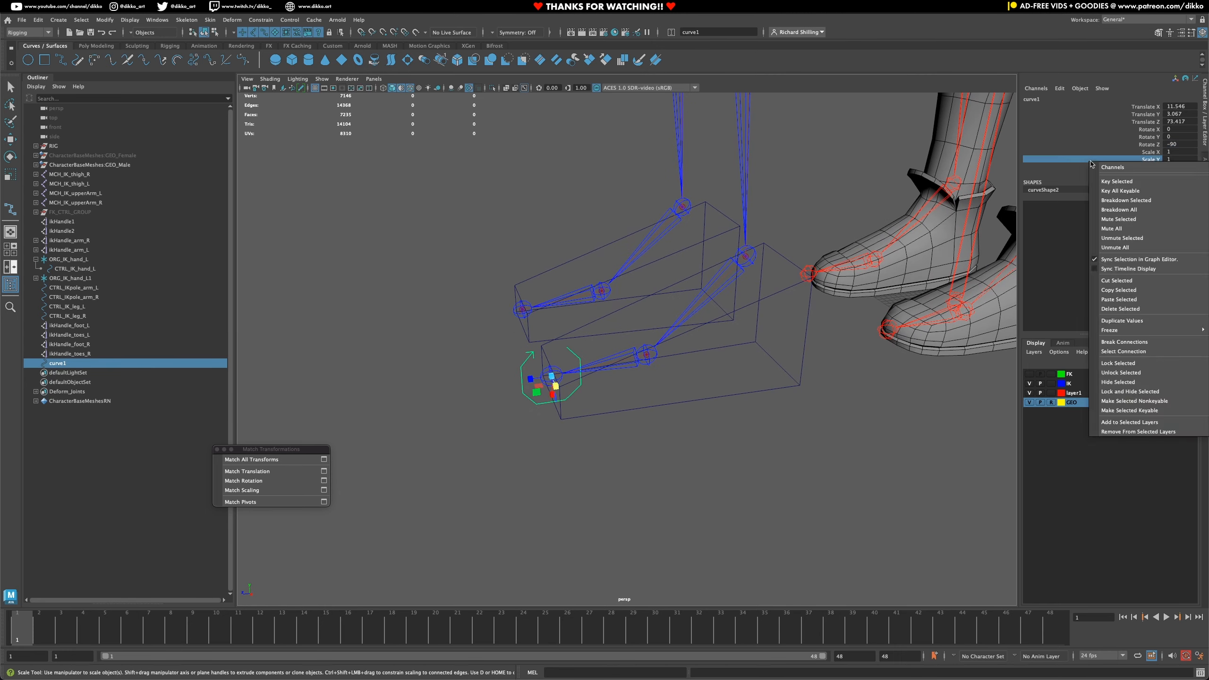
click(710, 504)
key(w)
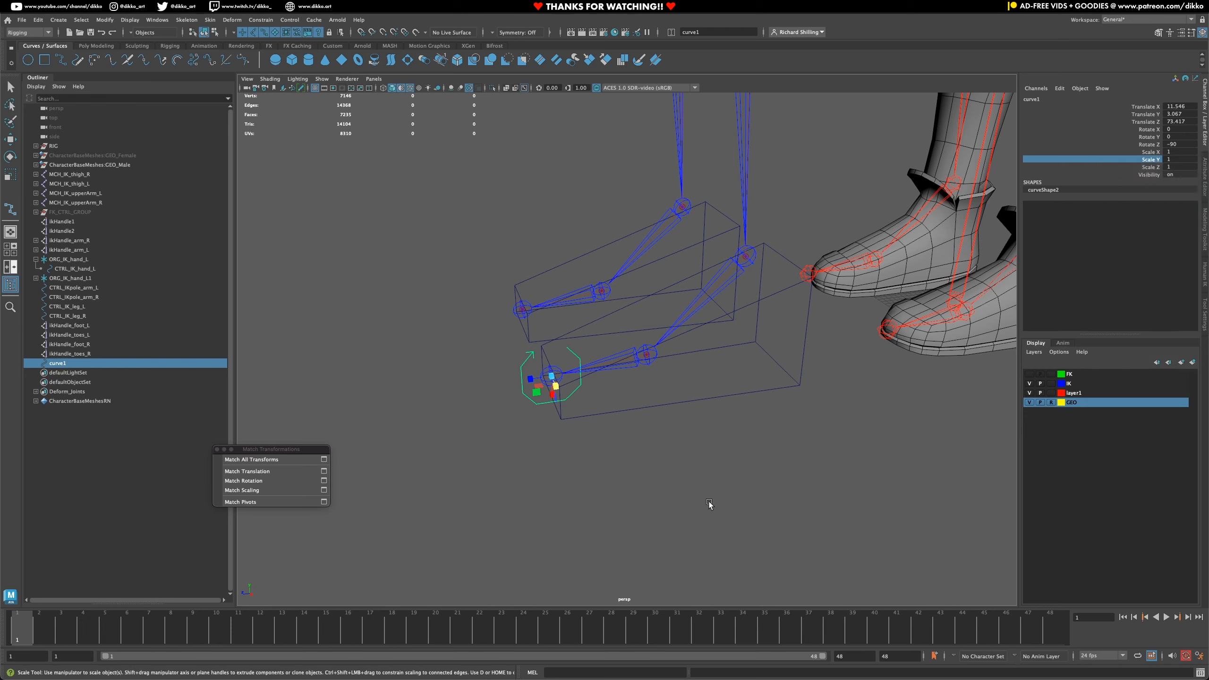
click(710, 504)
- Duplicate the left toe-tip arrow and snap the copy to the right foot's toe-end joint
click(532, 404)
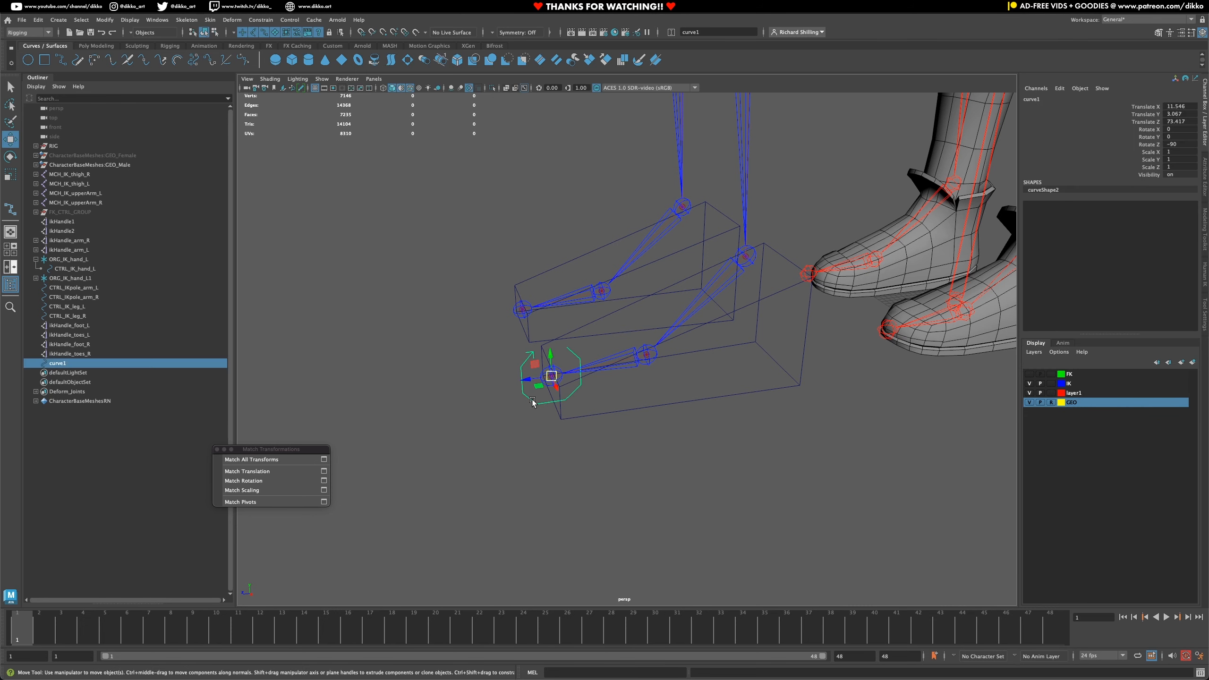
key(ctrl+d)
alt+drag(546, 400, 586, 438)
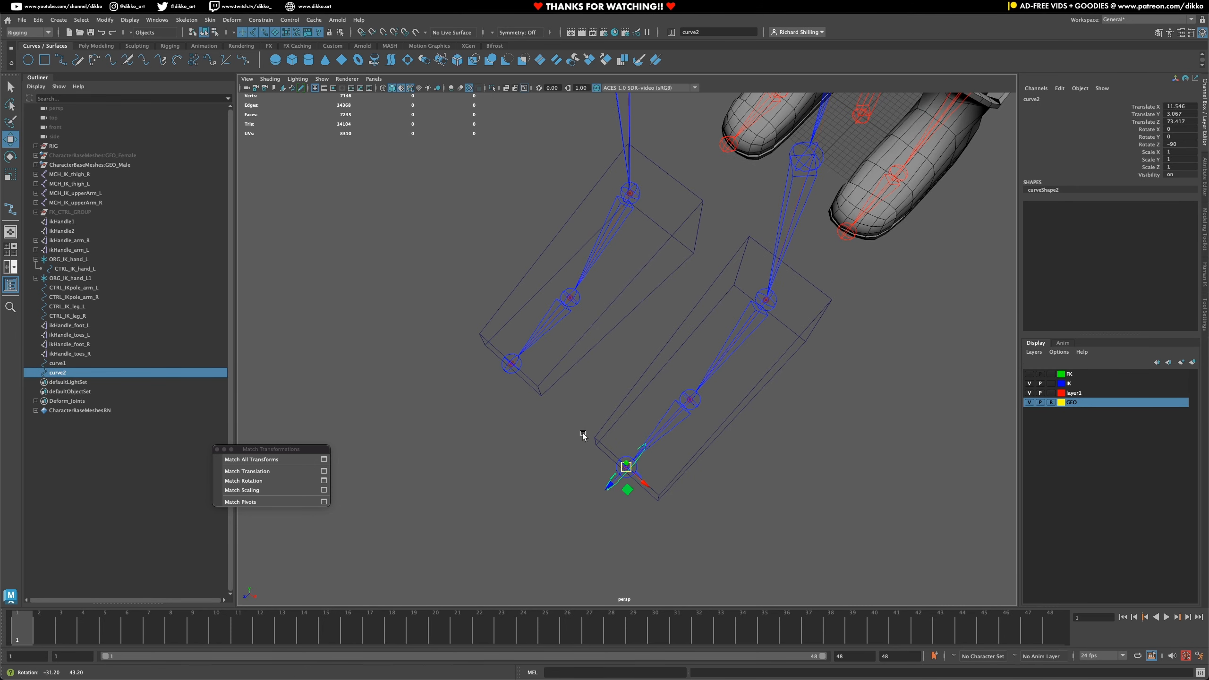
key(c)
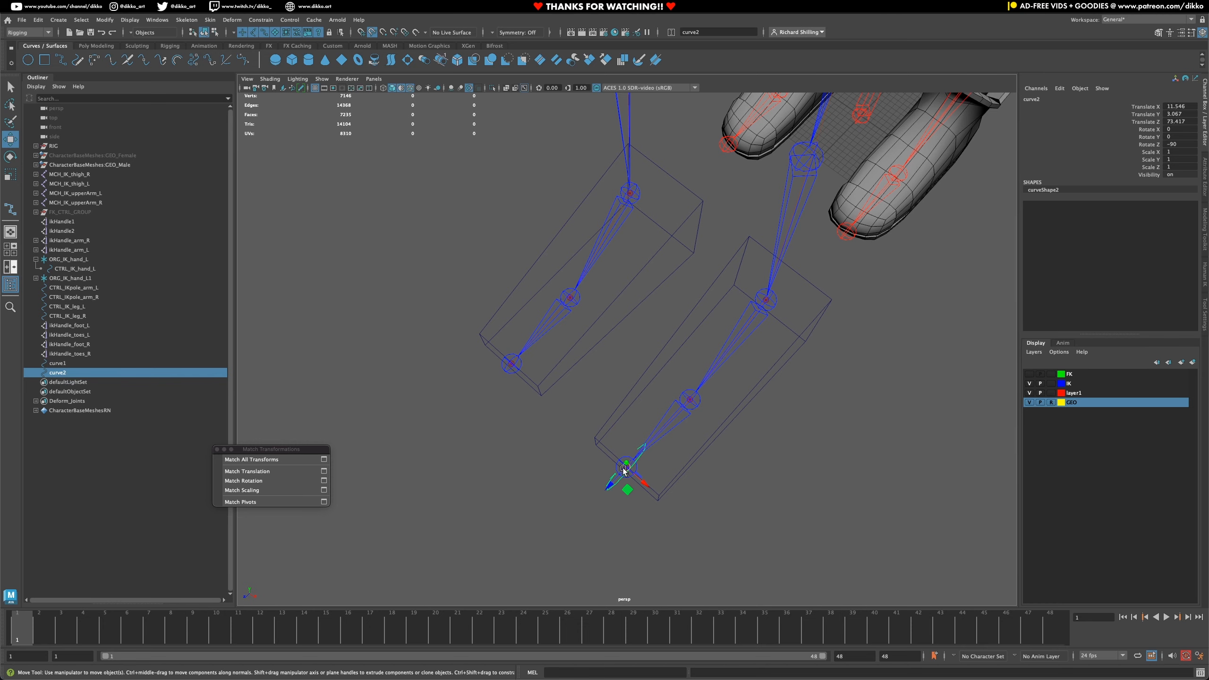
key(v)
drag(625, 470, 519, 378)
alt+drag(635, 431, 589, 389)
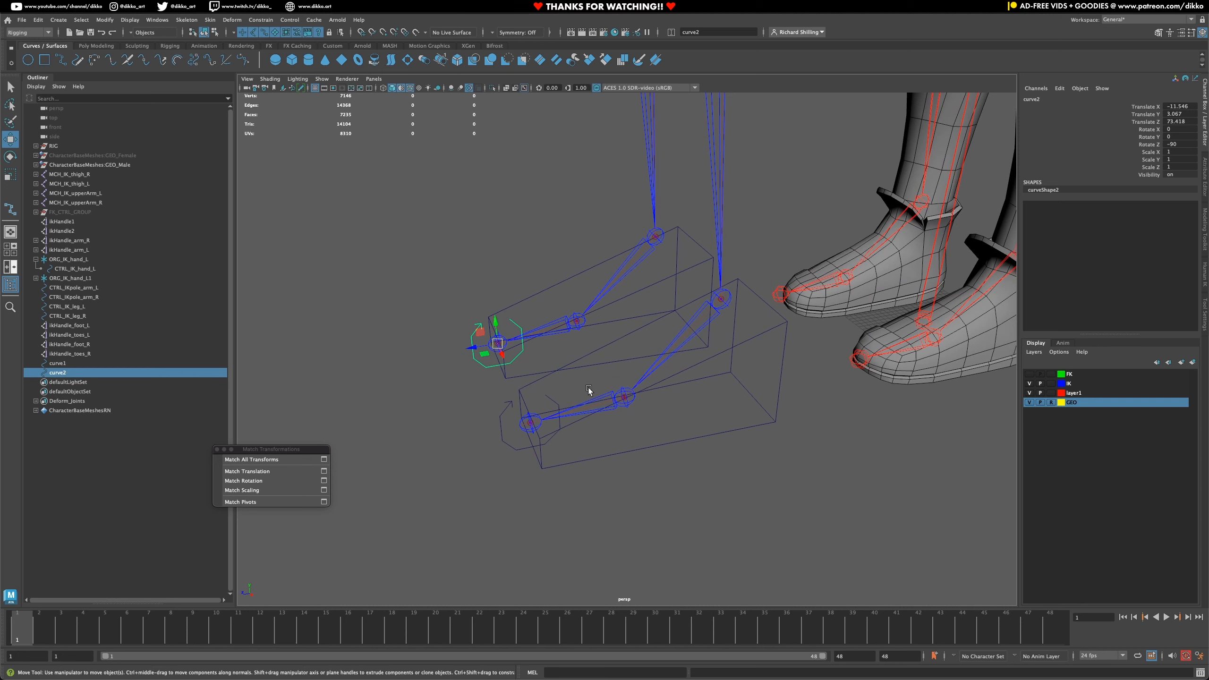
- Duplicate the left toe-tip arrow and snap the copy to the left foot's ball joint
click(485, 366)
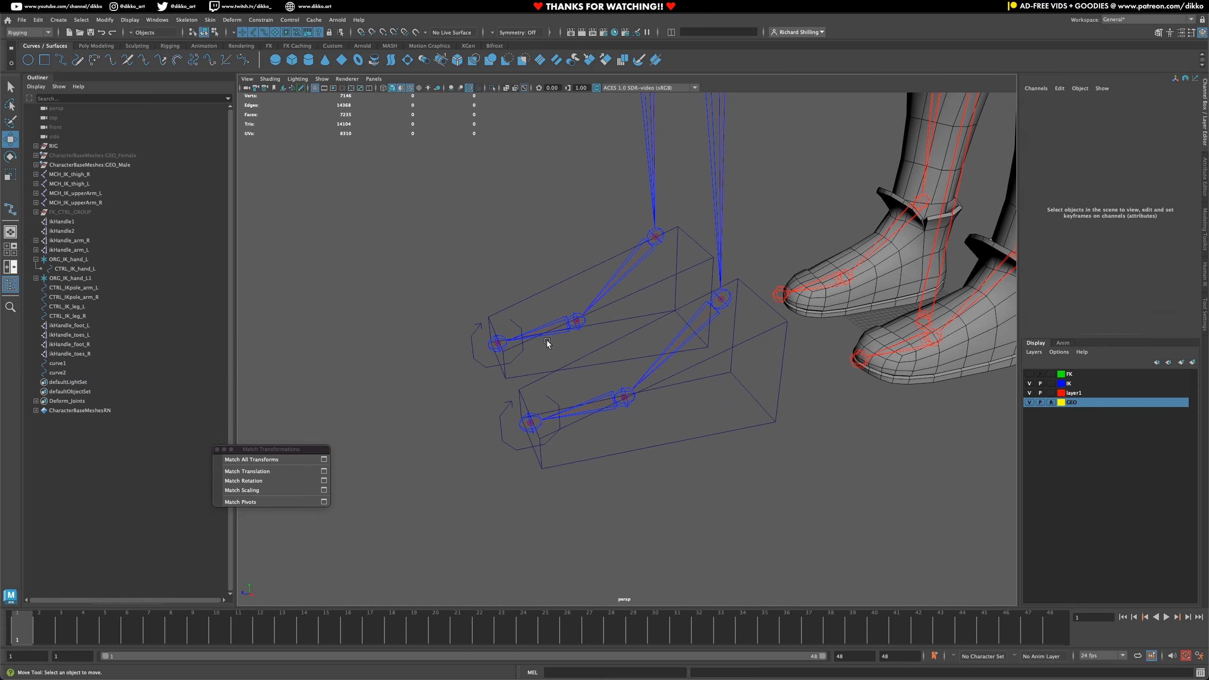
click(479, 365)
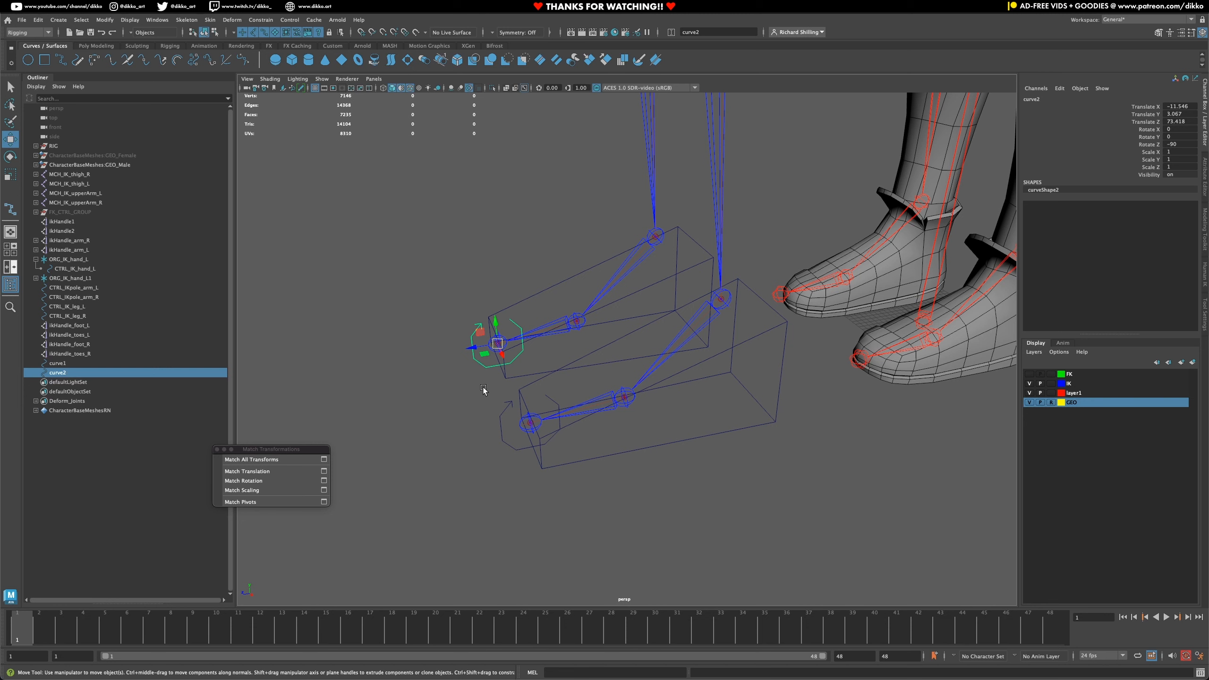
click(503, 436)
click(503, 432)
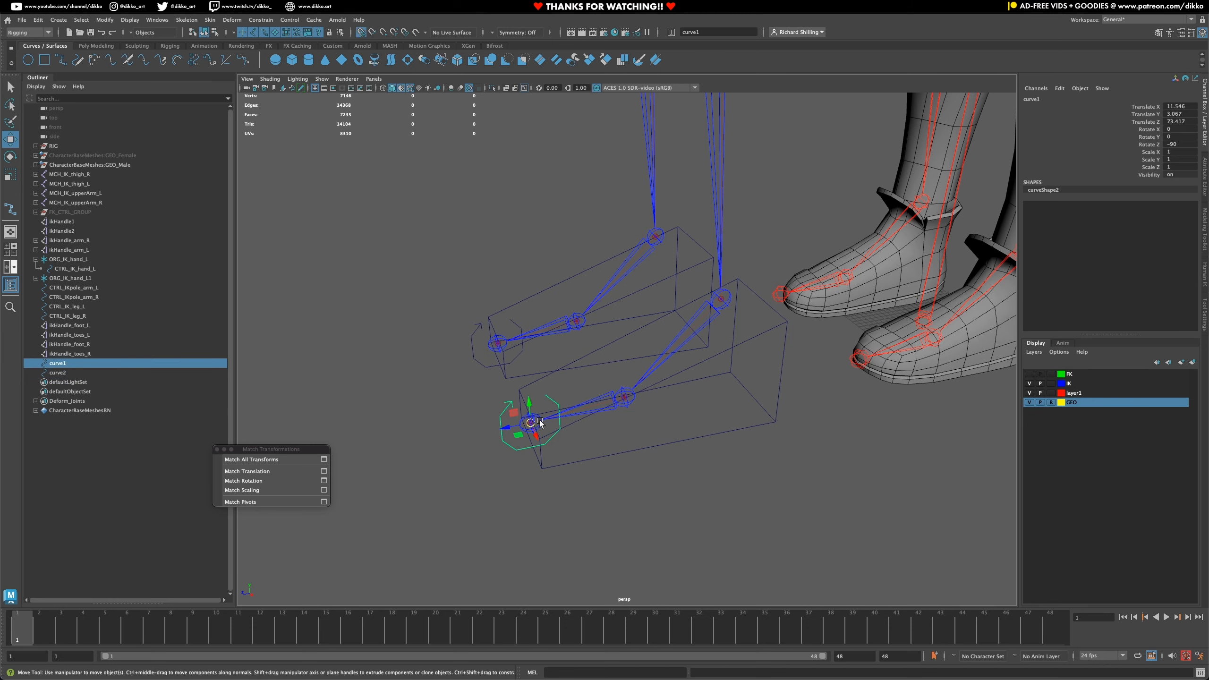
drag(531, 423, 622, 398)
key(ctrl+z)
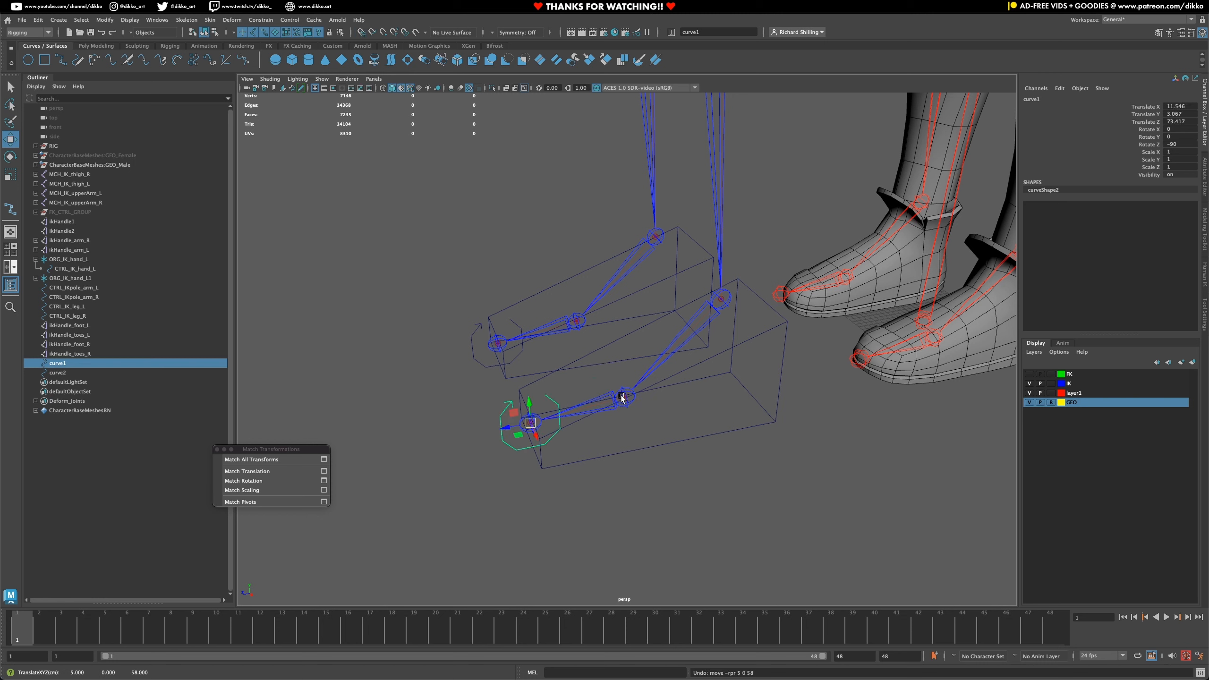
key(ctrl+d)
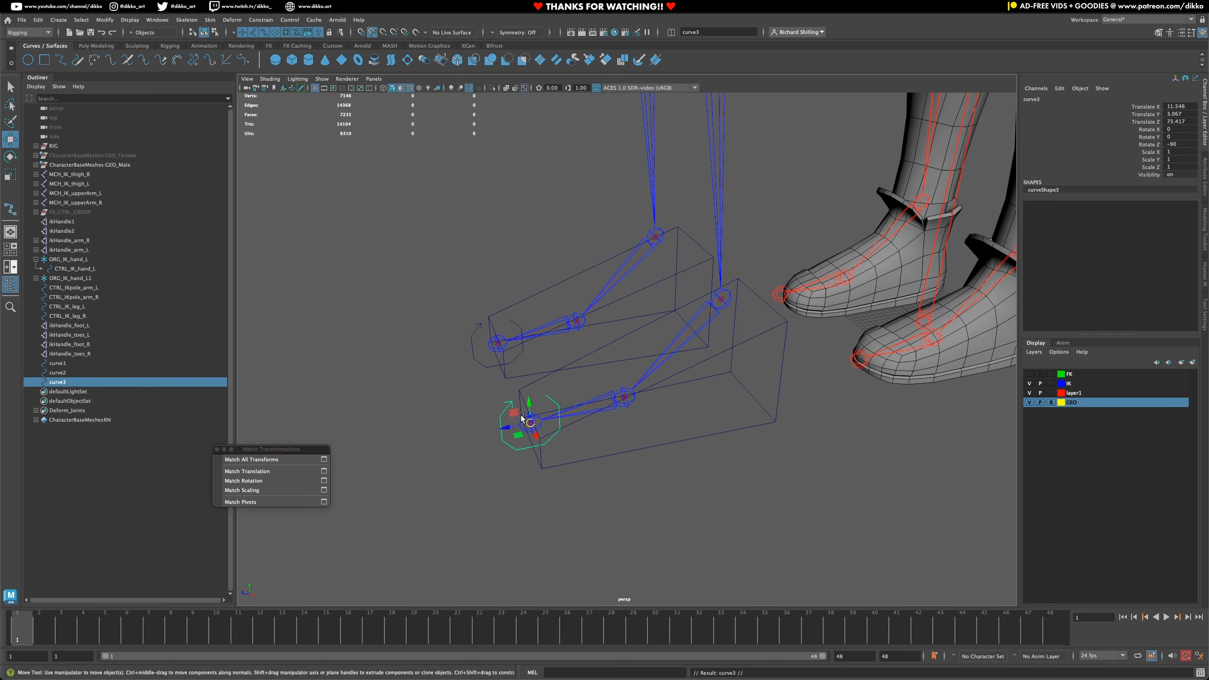
drag(530, 422, 618, 399)
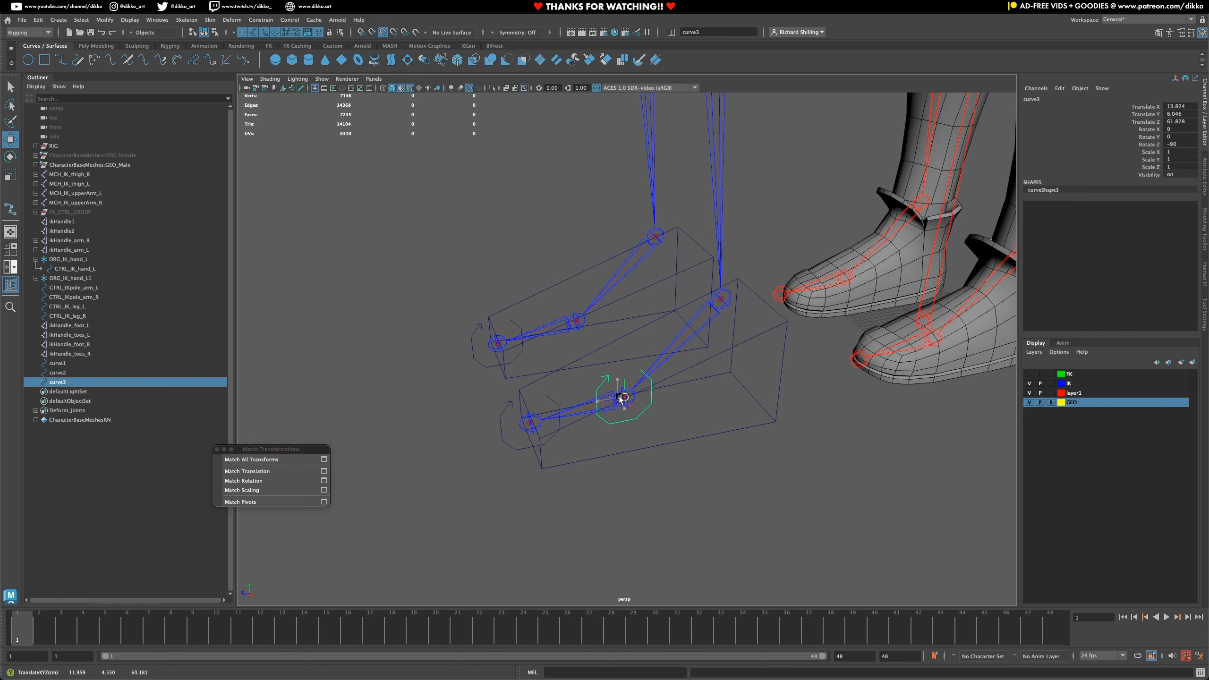
- Duplicate the right toe-tip arrow and snap the copy to the right foot's ball joint
click(481, 364)
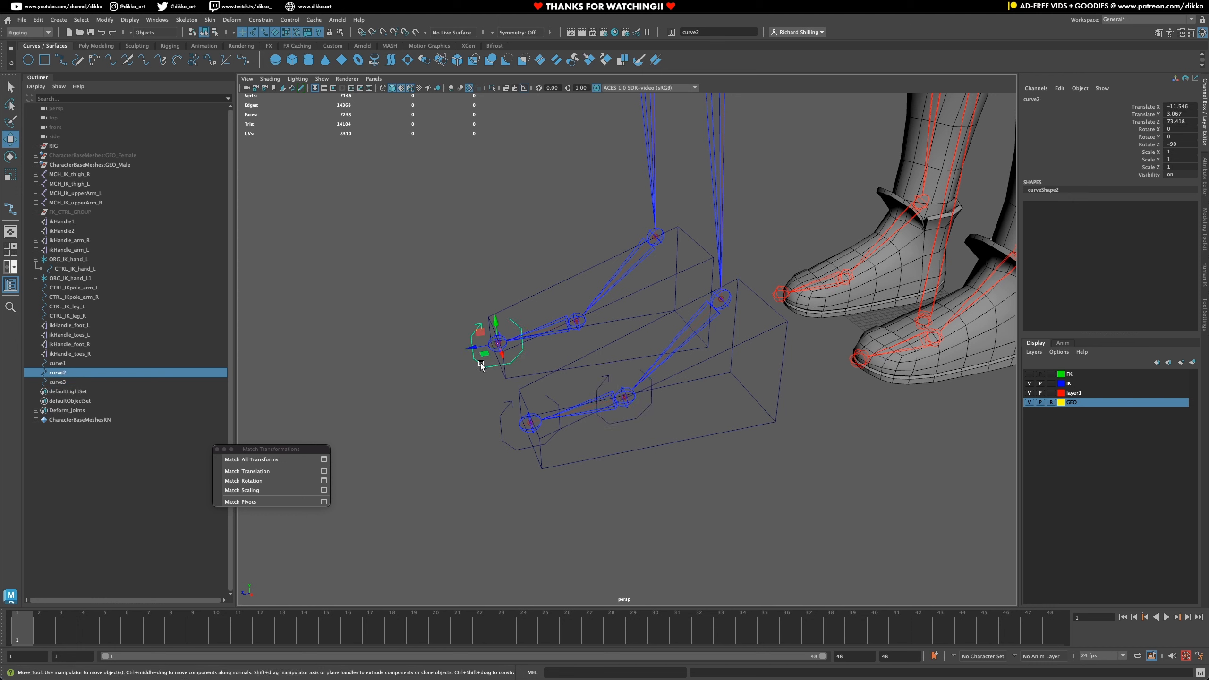
key(ctrl+d)
drag(491, 363, 616, 395)
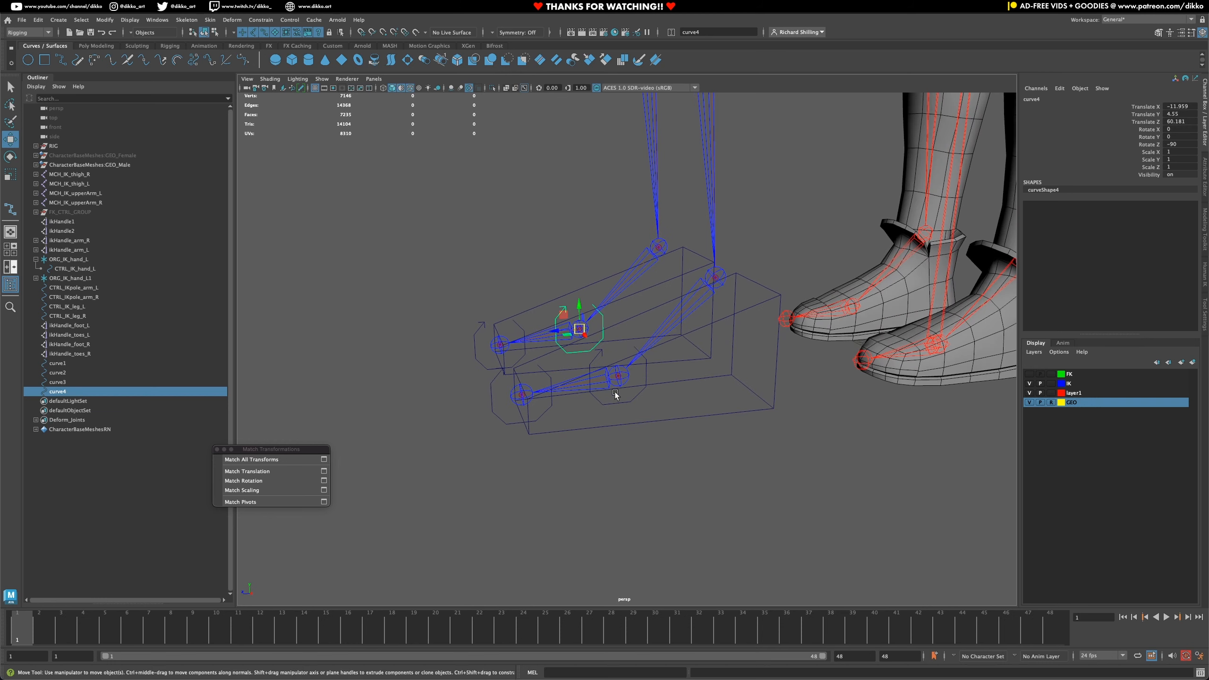
- Scale both ball-joint arrows uniformly to about 1.74 and save the scene
shift+click(616, 404)
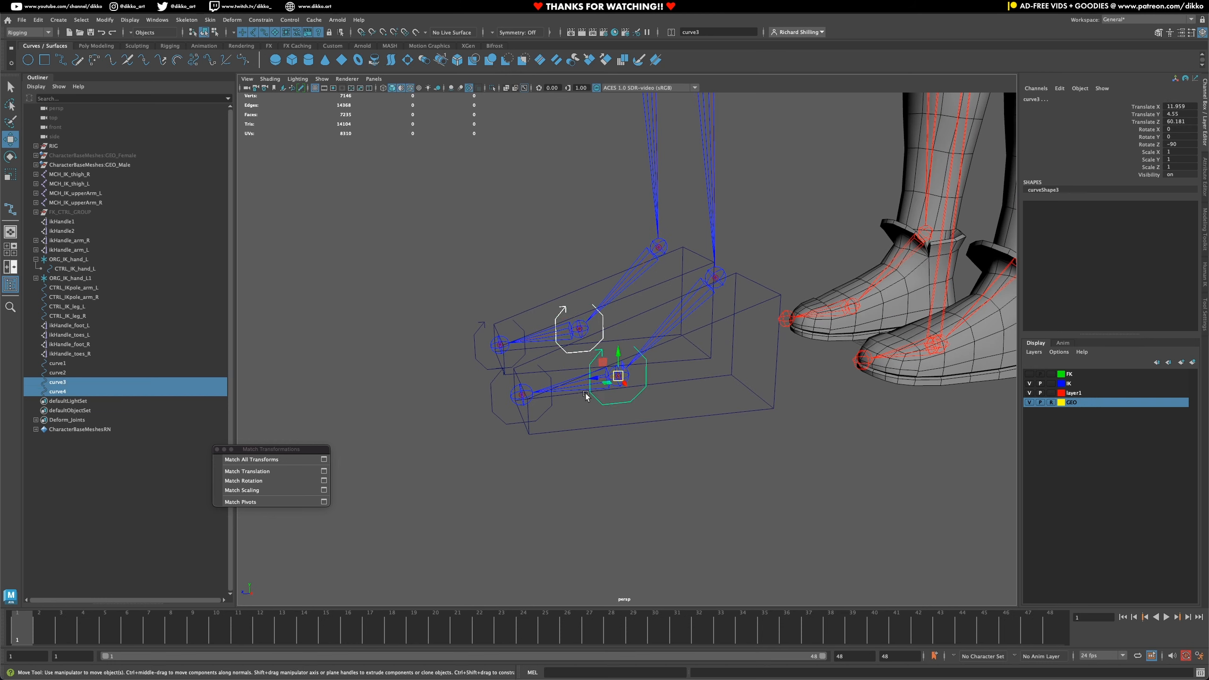
click(15, 177)
drag(619, 376, 607, 400)
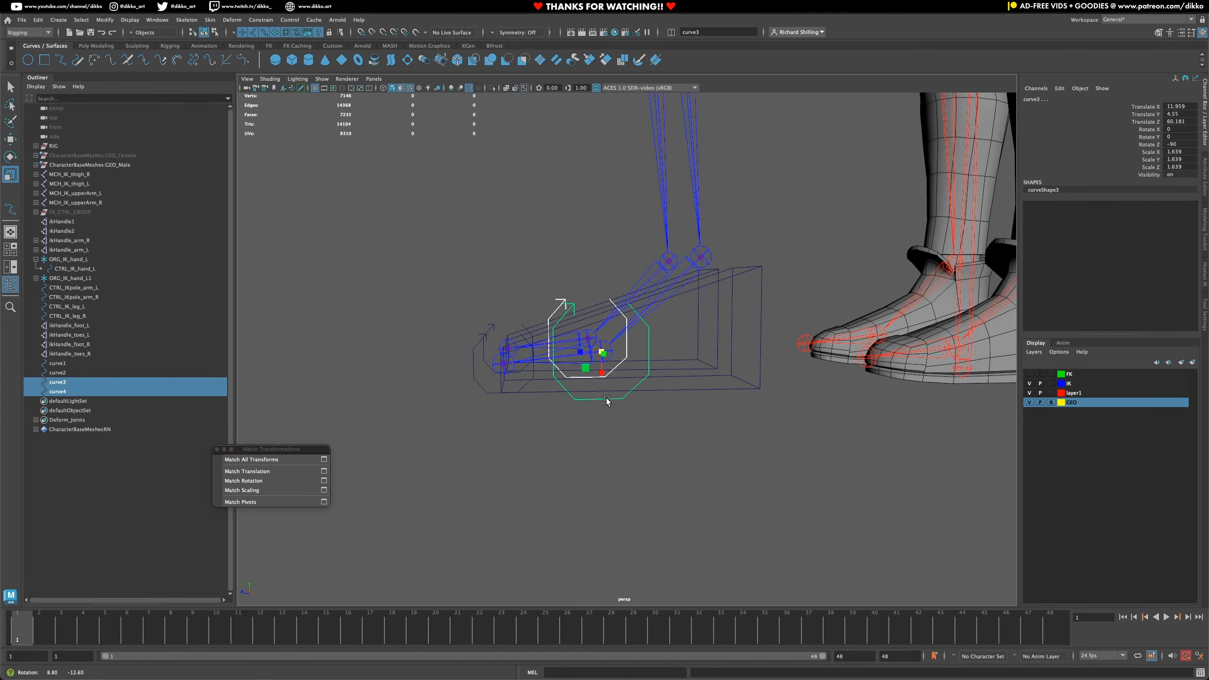
alt+drag(603, 358, 600, 403)
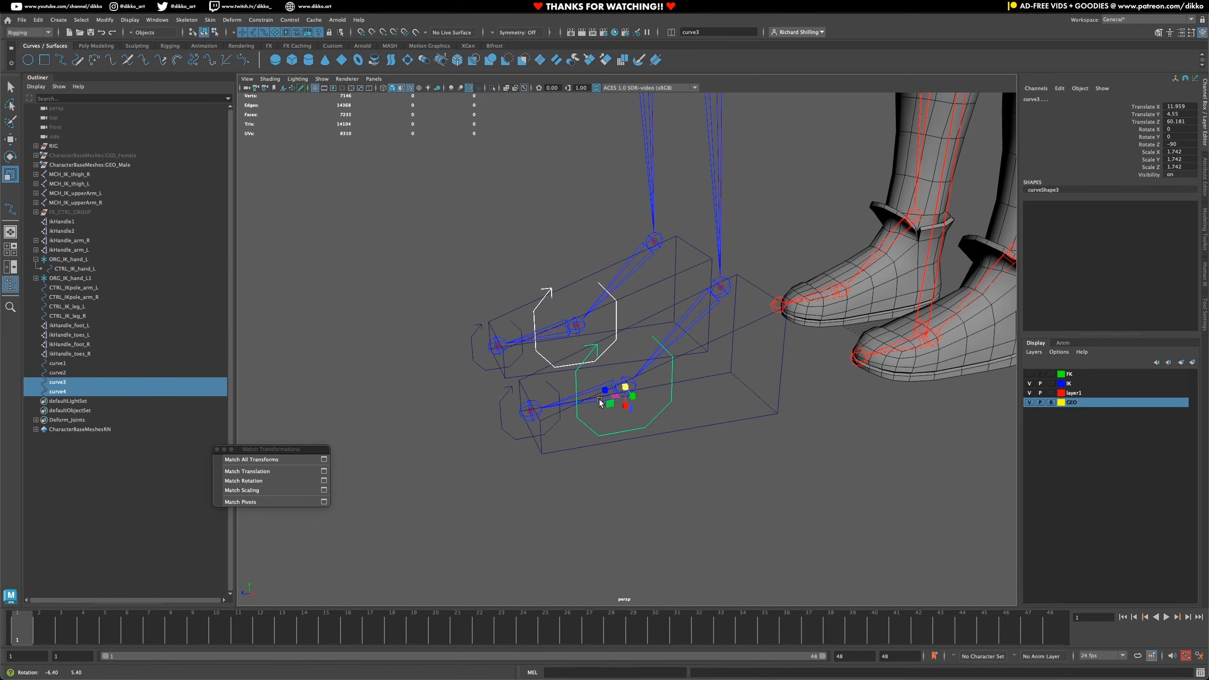
key(super+s)
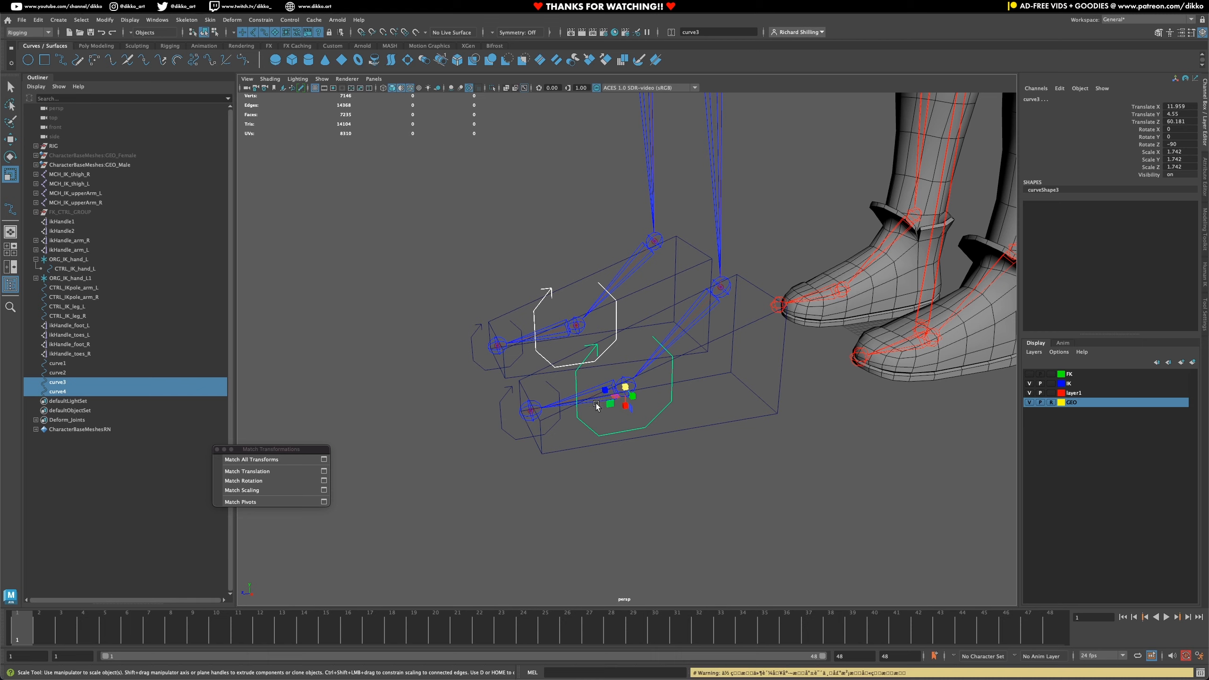
- Duplicate the left ball-joint arrow and freeze all of the copy's transformations
alt+drag(589, 451, 657, 460)
click(629, 443)
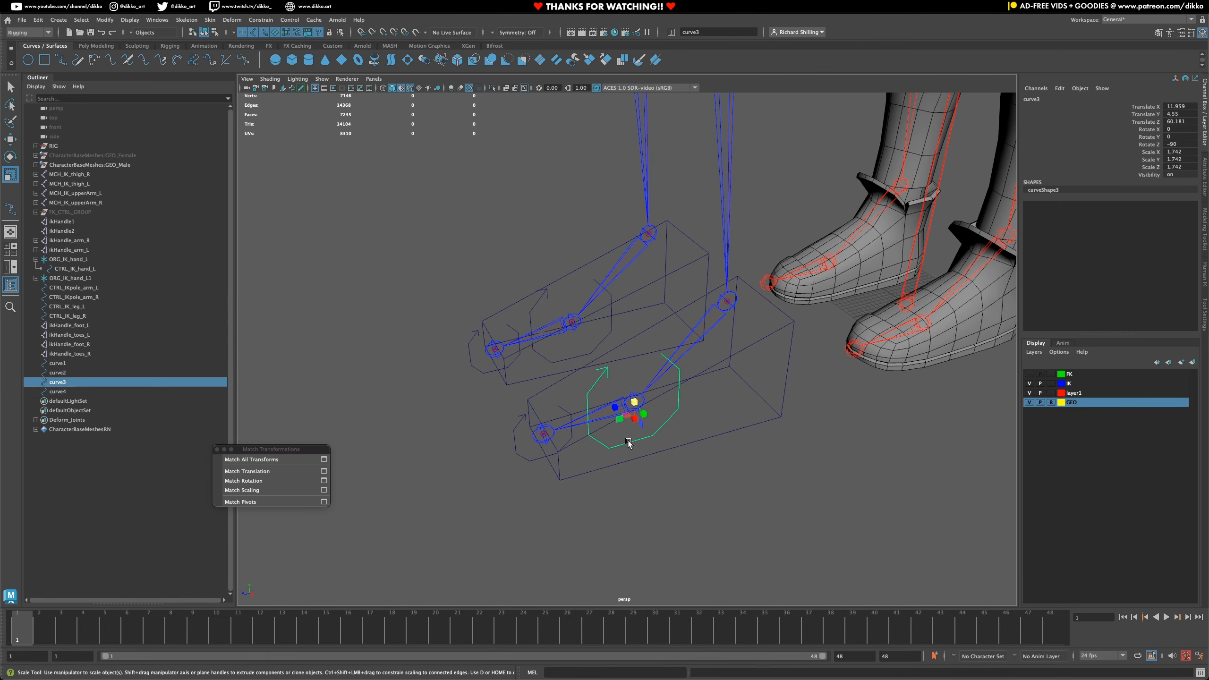
key(super+d)
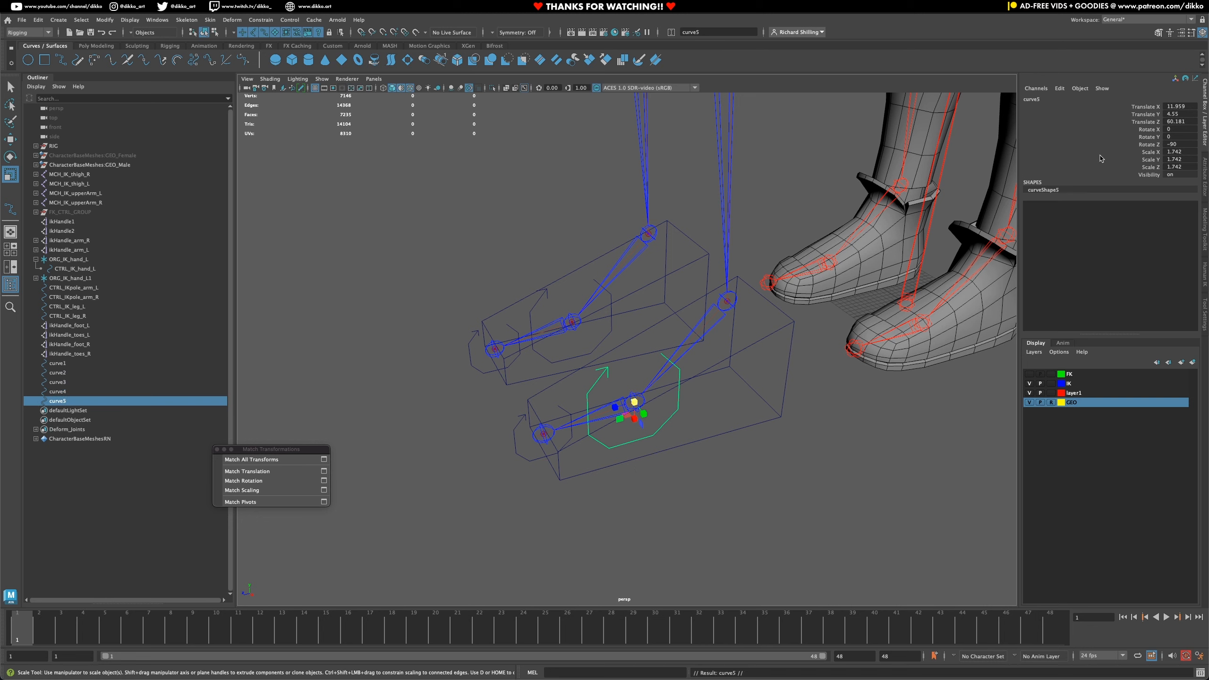
right_drag(1122, 138, 1071, 337)
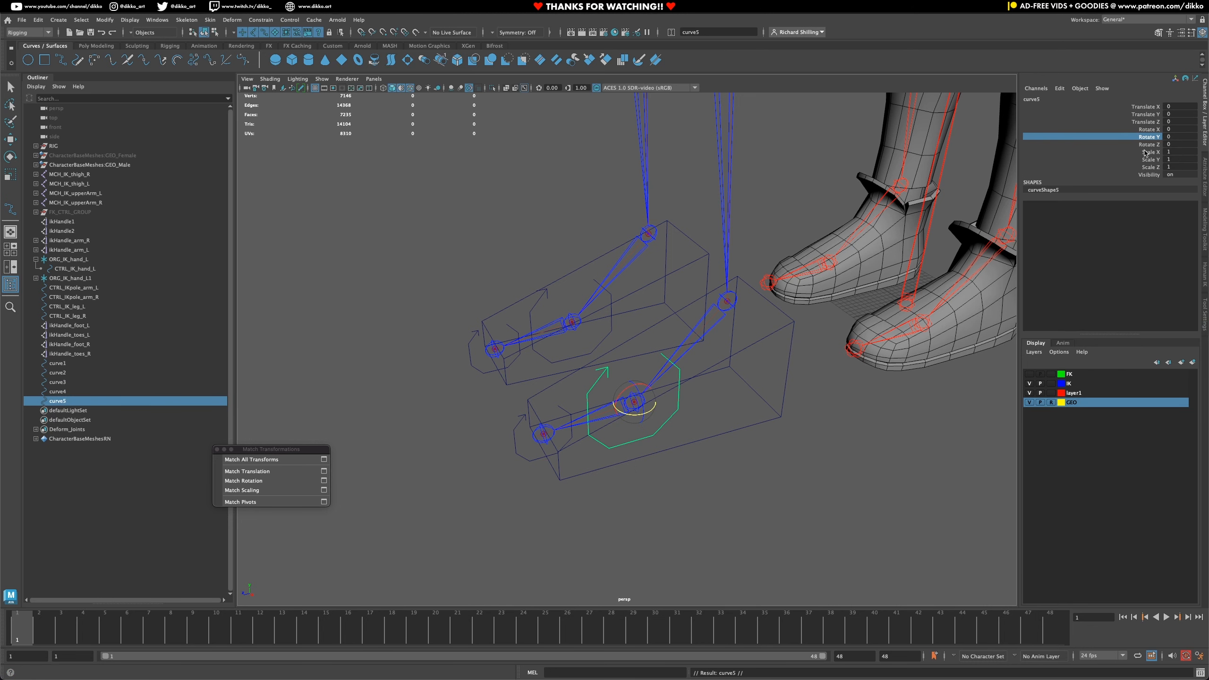
- Rotate the left ball-joint arrow copy to -90 on Z and scale it uniformly to about 1.23
drag(641, 397, 639, 378)
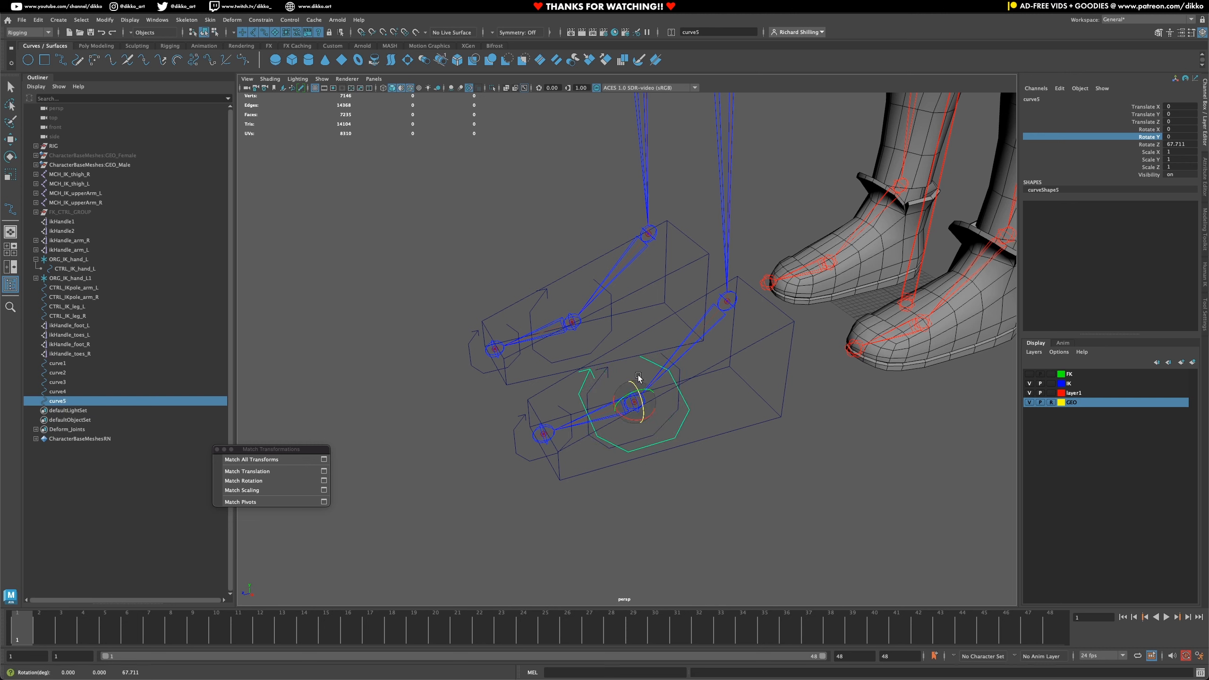
click(1181, 144)
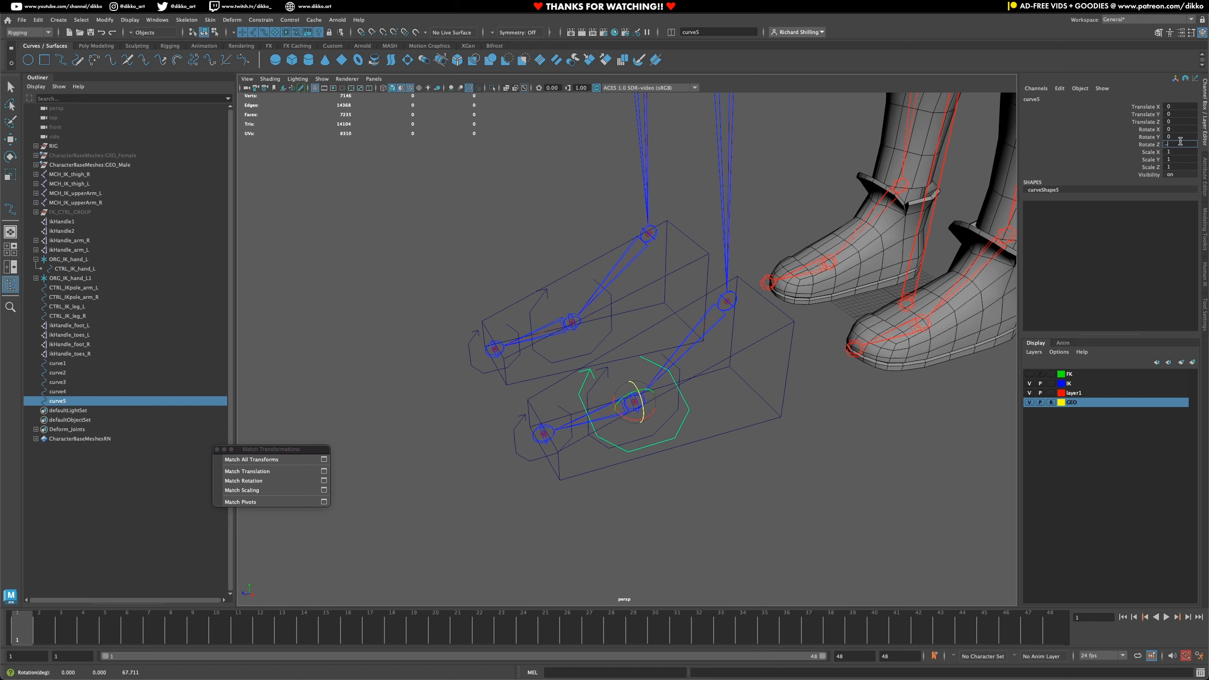
key(Return)
alt+drag(967, 267, 1005, 294)
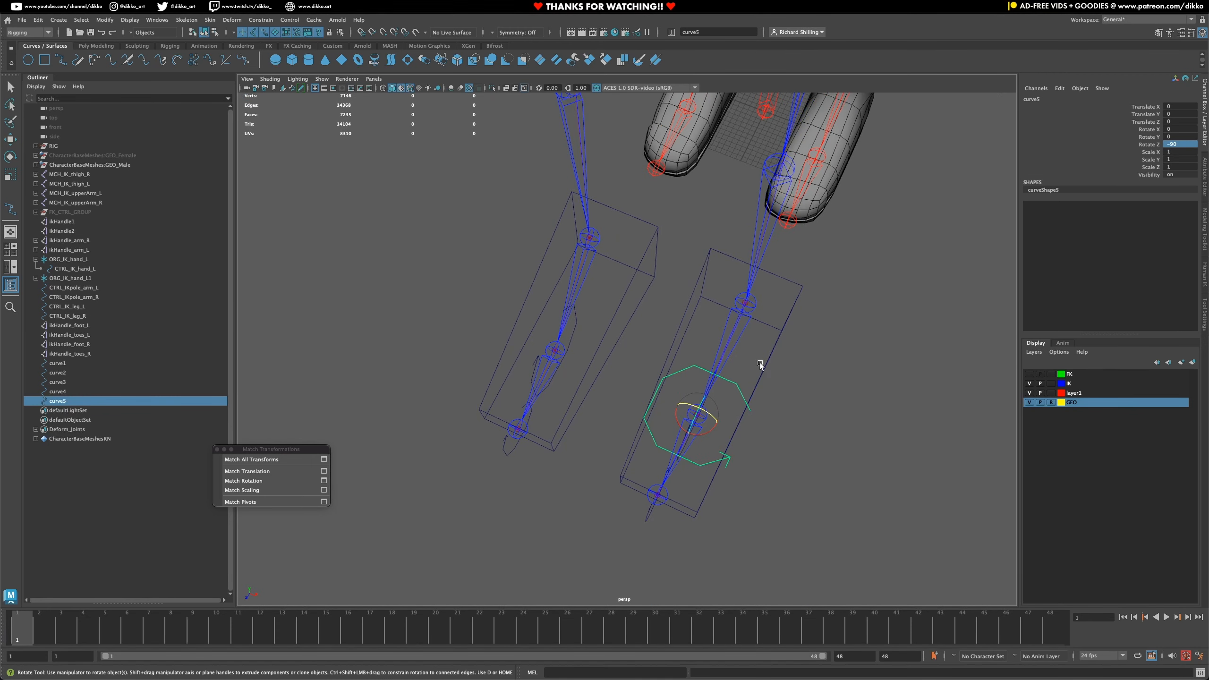
click(10, 175)
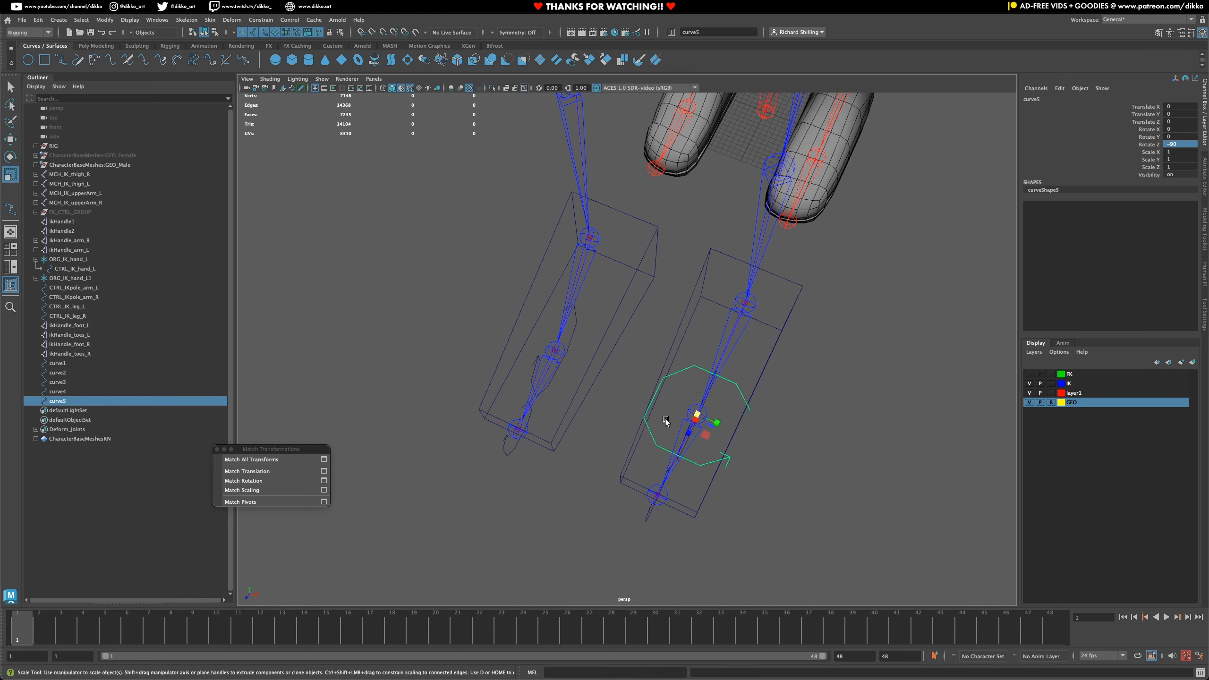
drag(697, 415, 646, 401)
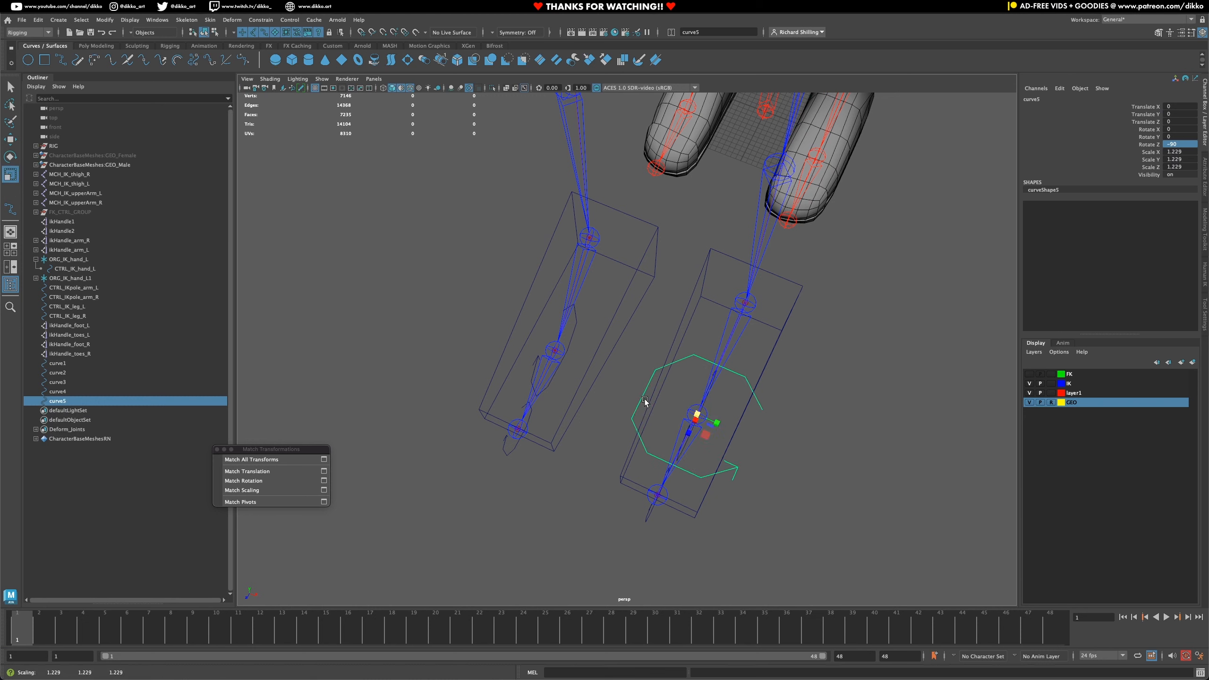
click(573, 322)
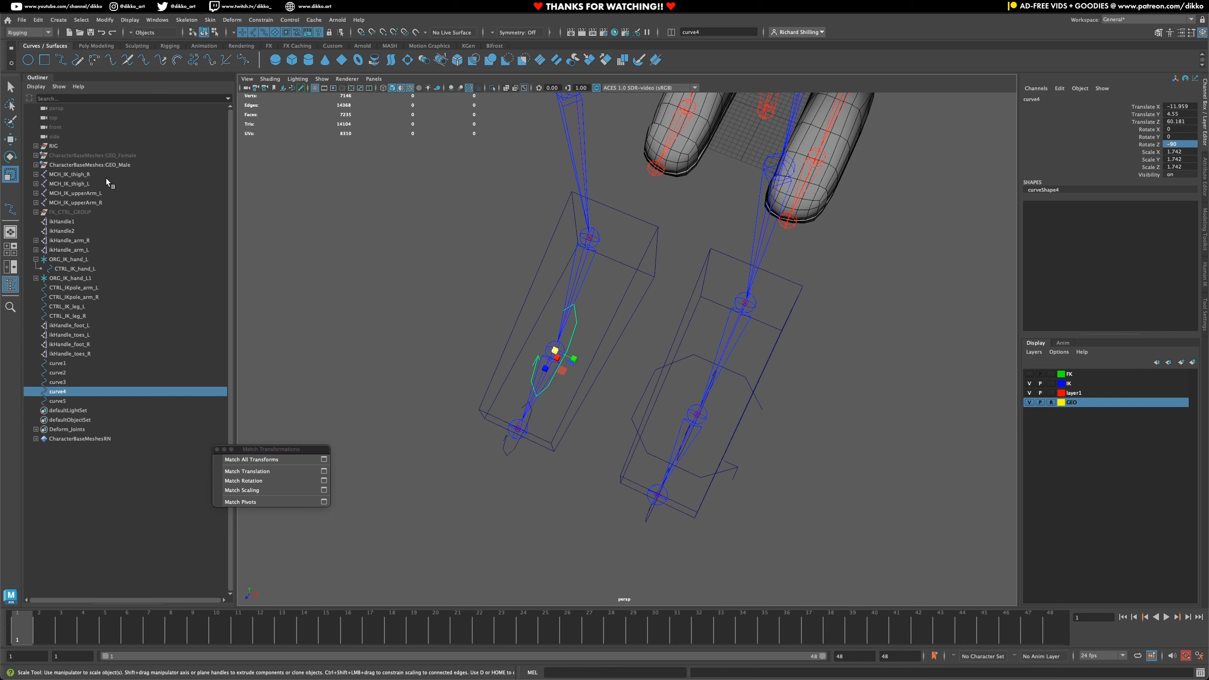
click(10, 139)
drag(573, 360, 614, 376)
key(ctrl+z)
key(ctrl+d)
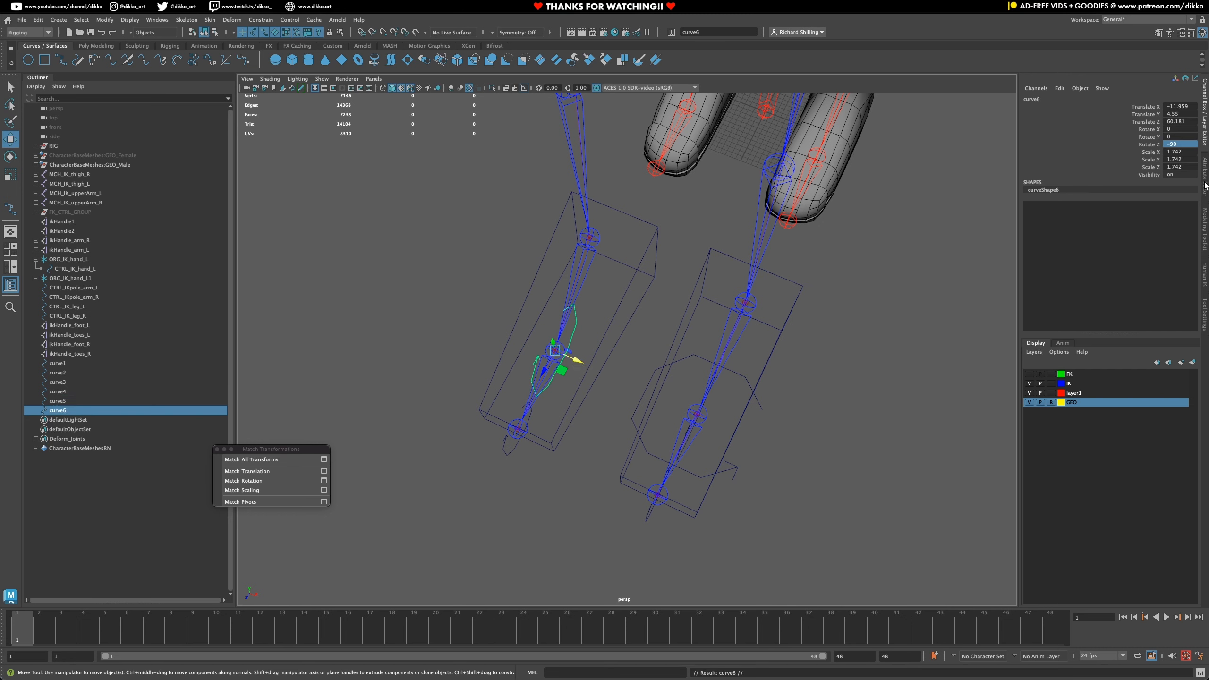
right_click(1098, 143)
mouse_move(1109, 306)
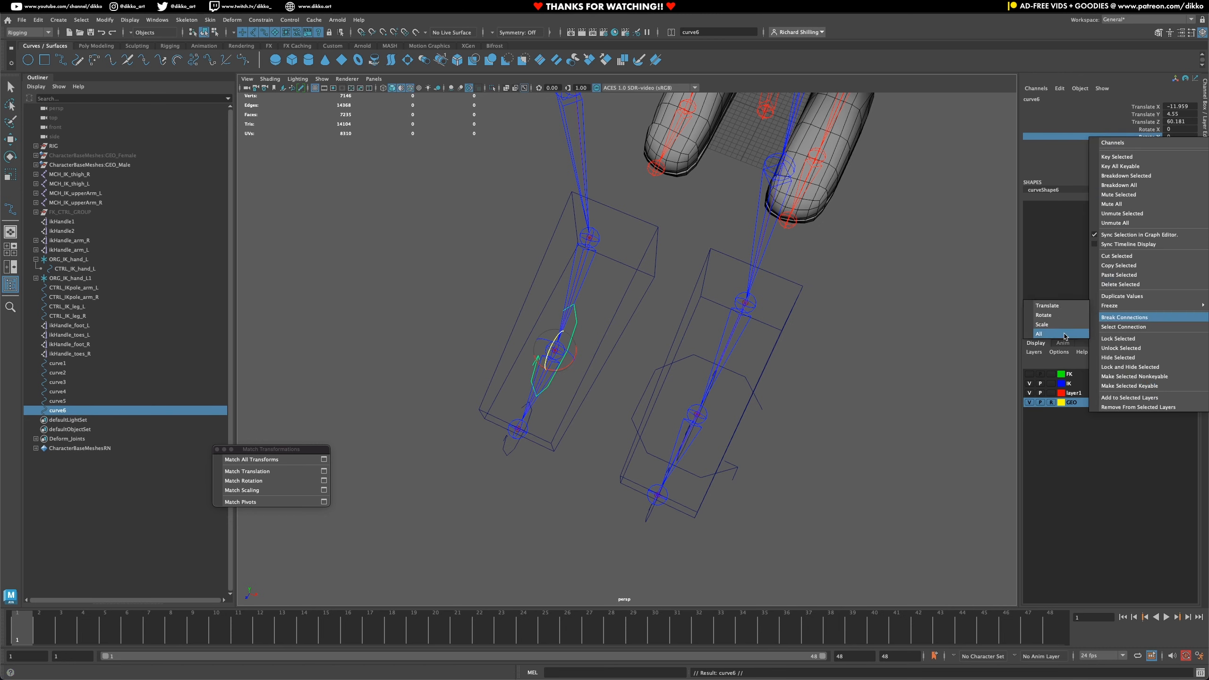
click(1041, 334)
click(613, 327)
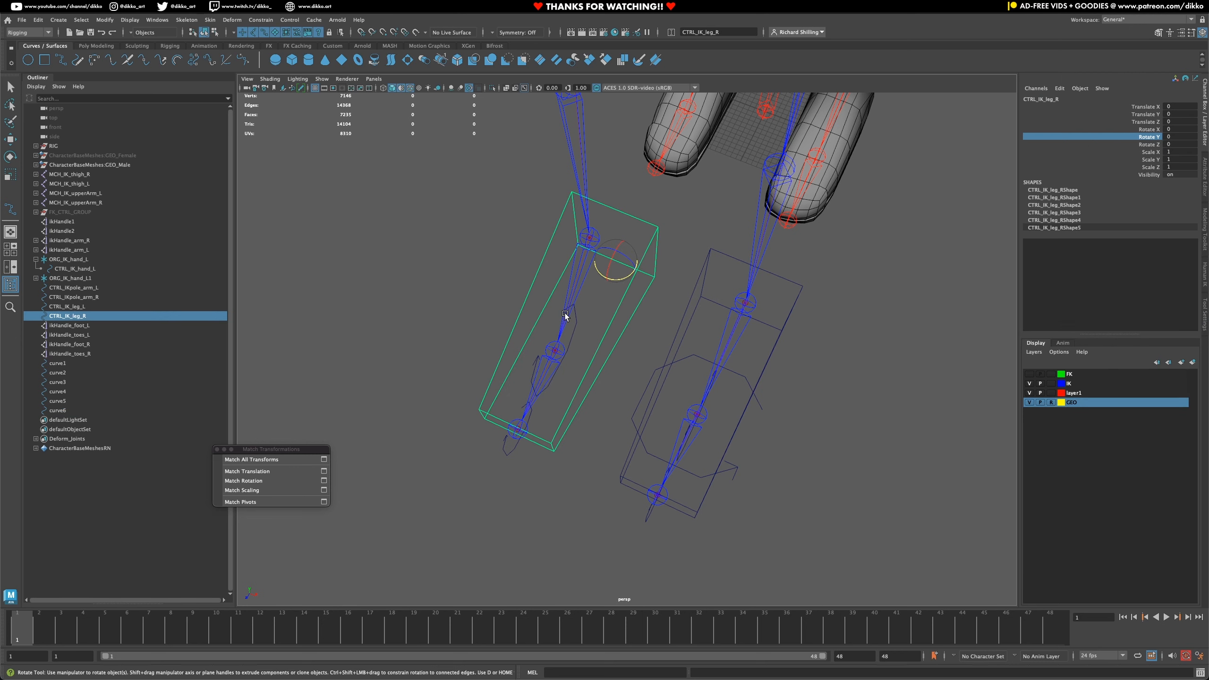
click(52, 410)
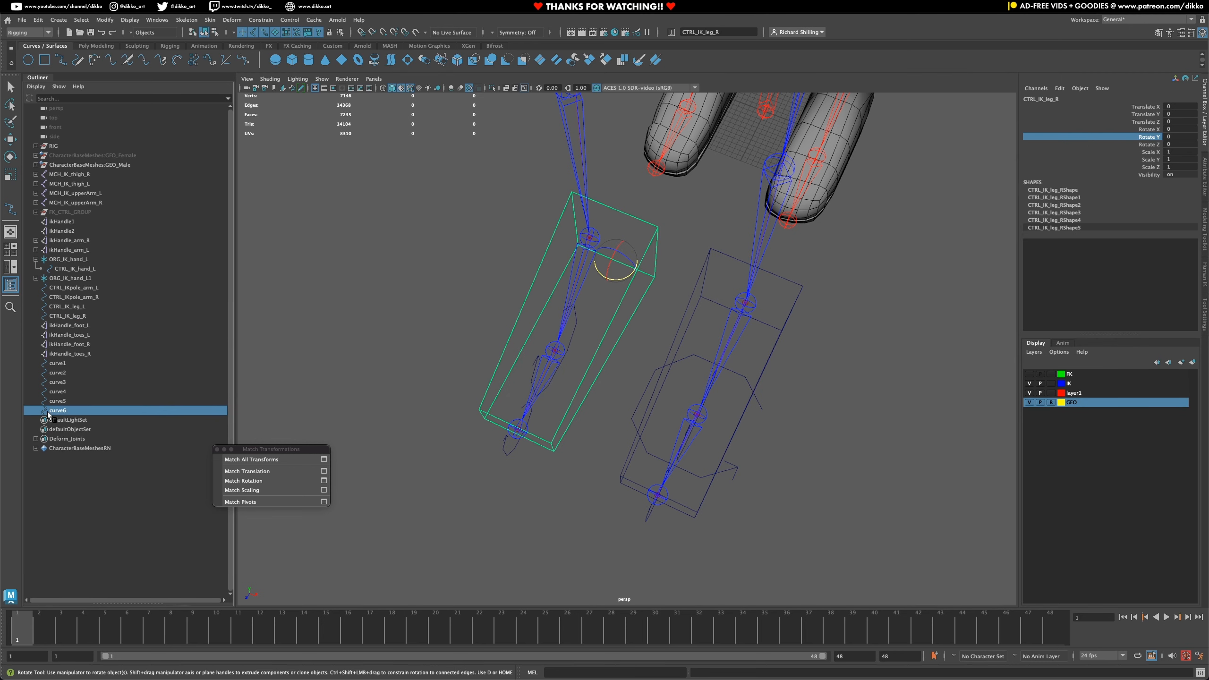
key(w)
key(Delete)
- Duplicate the left foot's flat ball-joint arrow and snap the copy to the right foot's ball joint
click(654, 458)
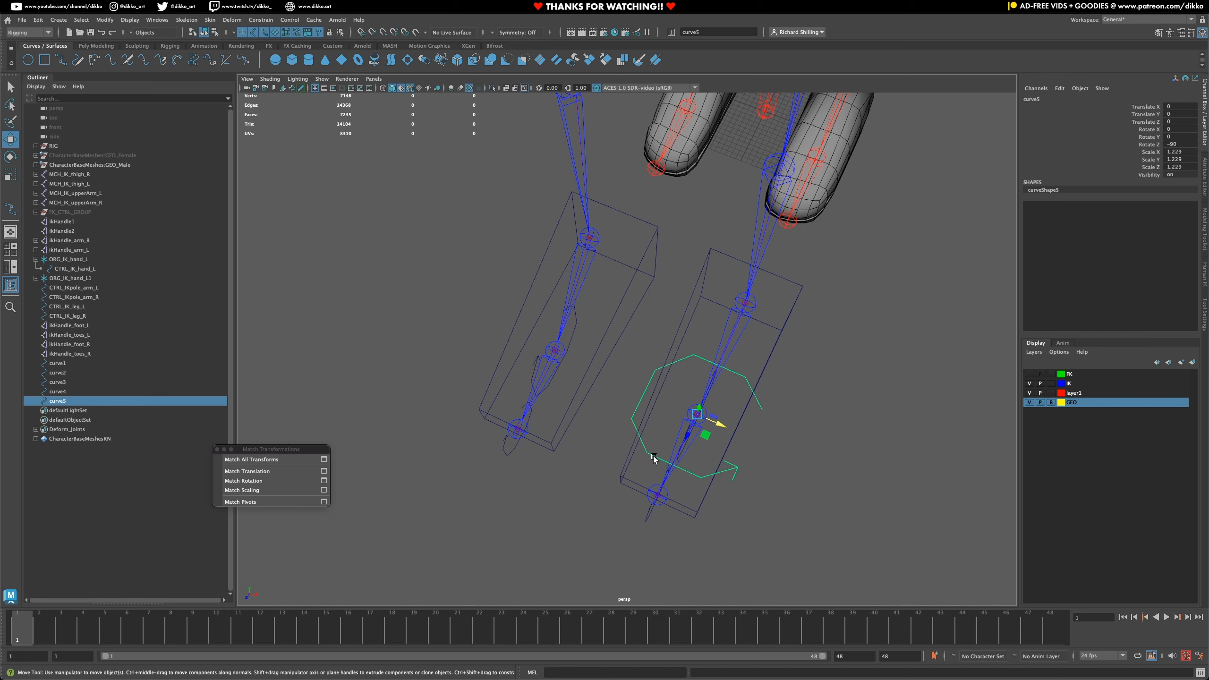
key(ctrl+d)
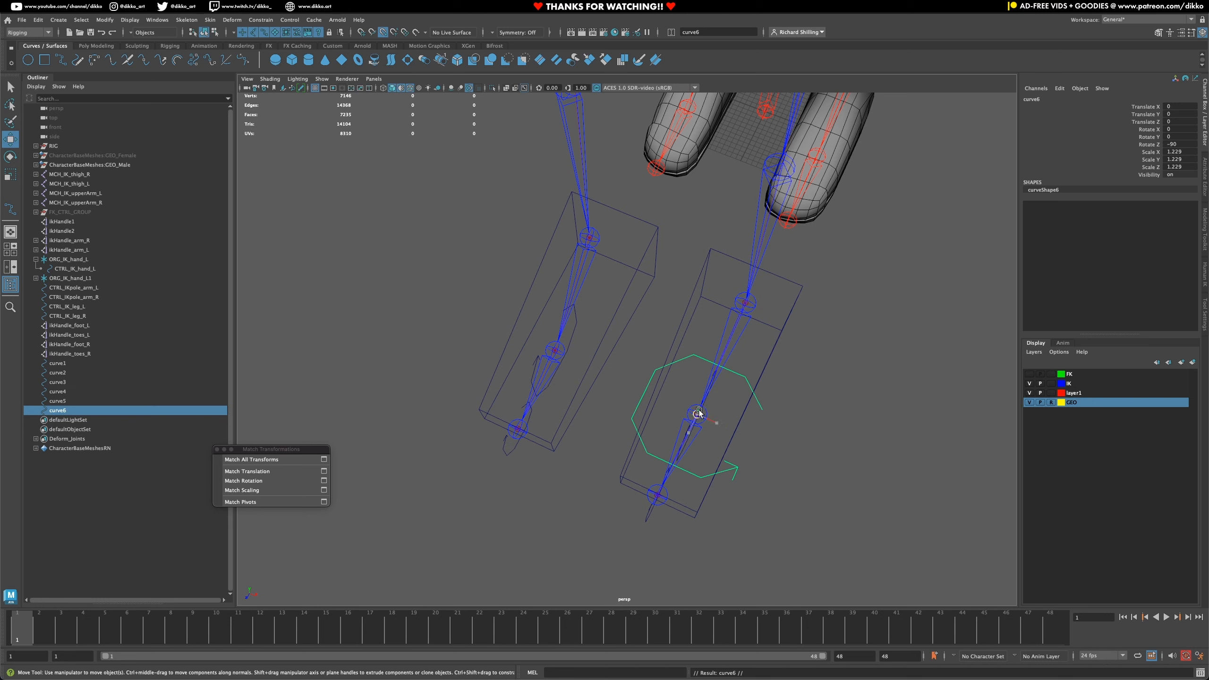
drag(697, 414, 555, 350)
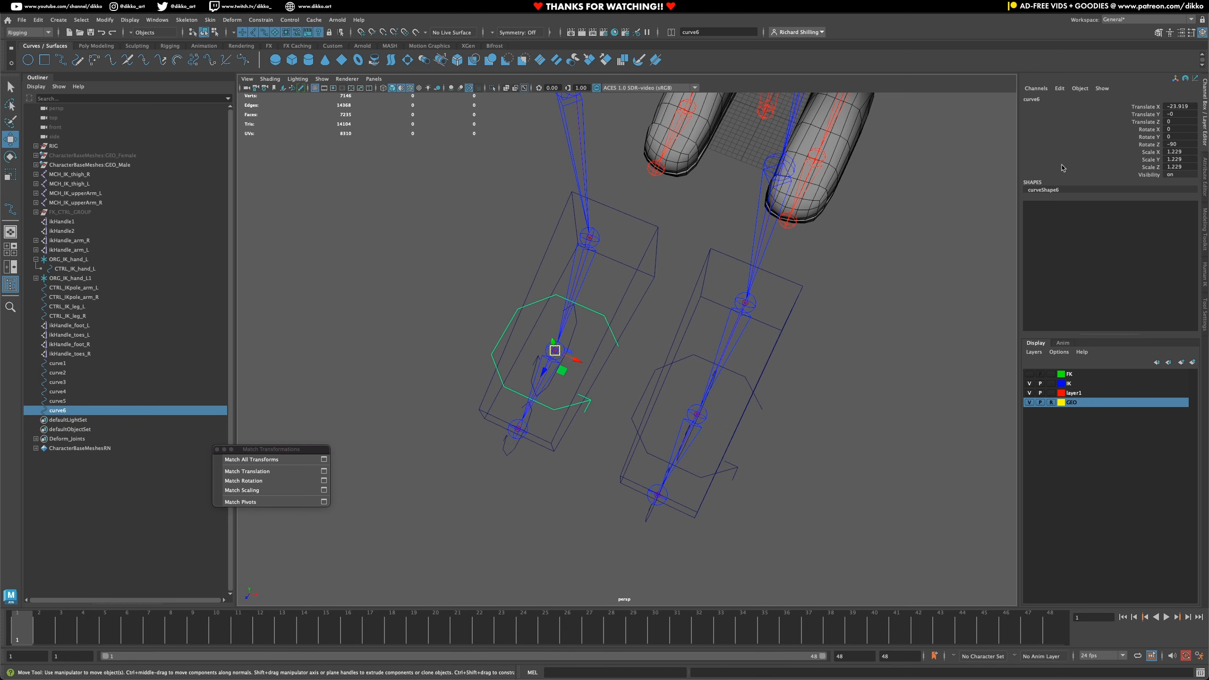
- Mirror the right foot's flat arrow with a negative X scale, freezing all of its transformations before and after
right_click(1076, 144)
mouse_move(1087, 314)
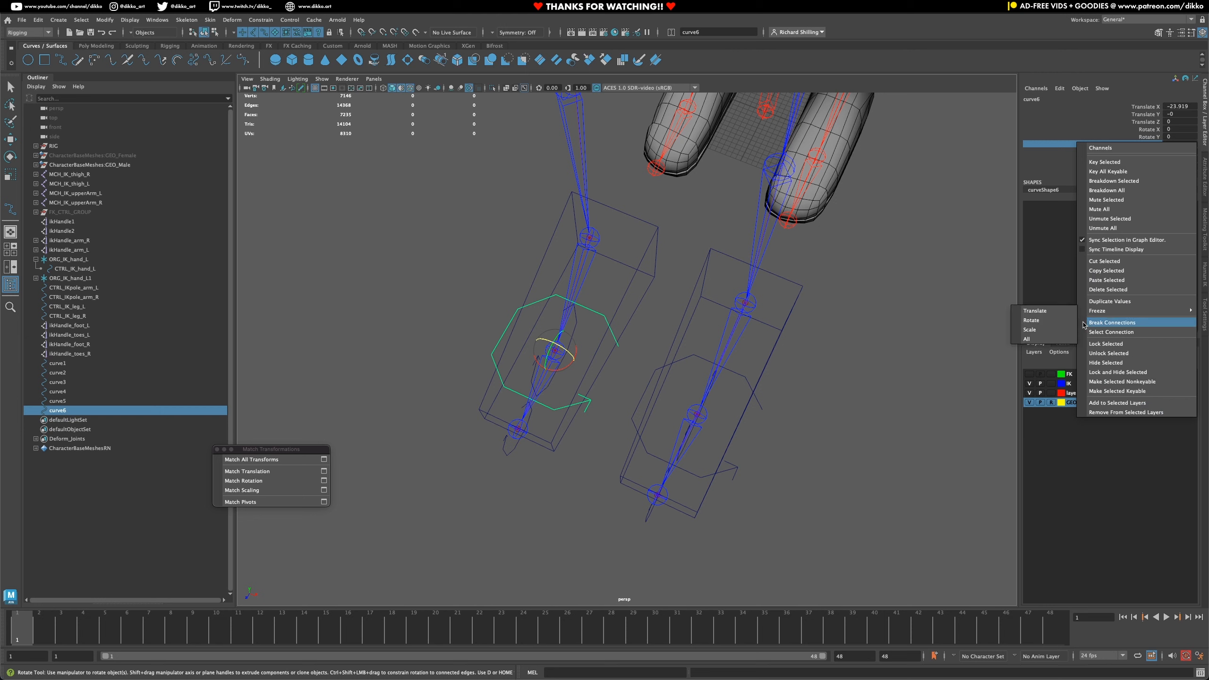
click(1061, 339)
click(1174, 152)
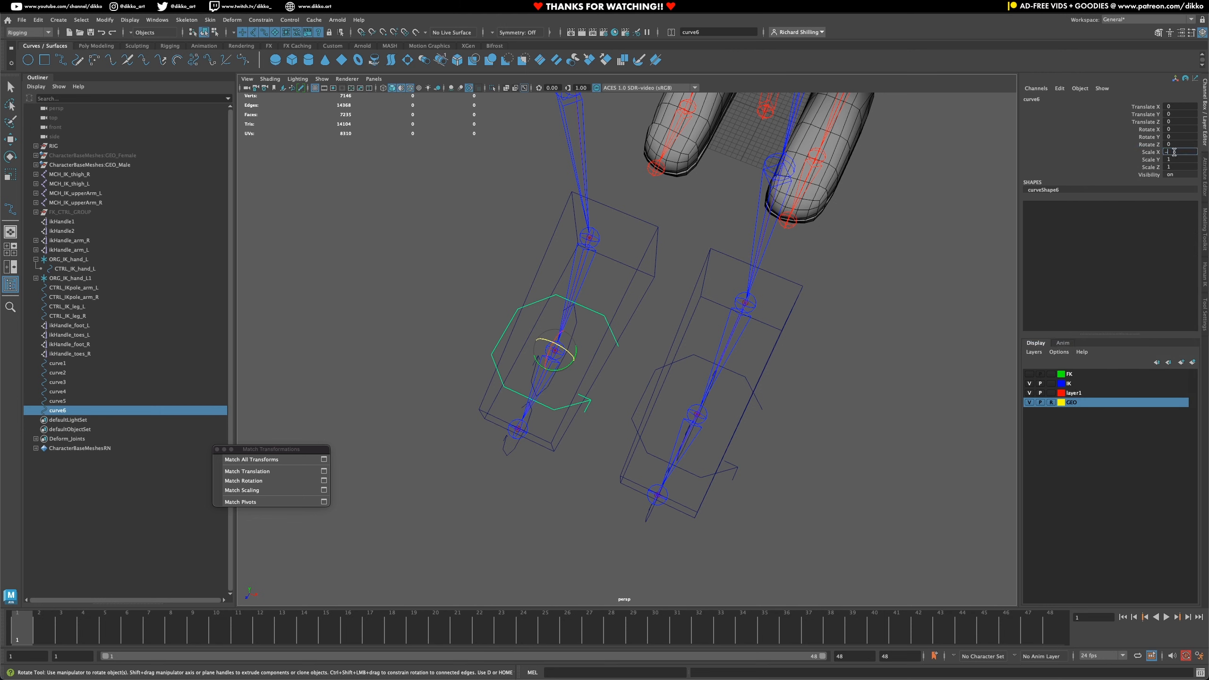
key(Return)
right_click(1113, 138)
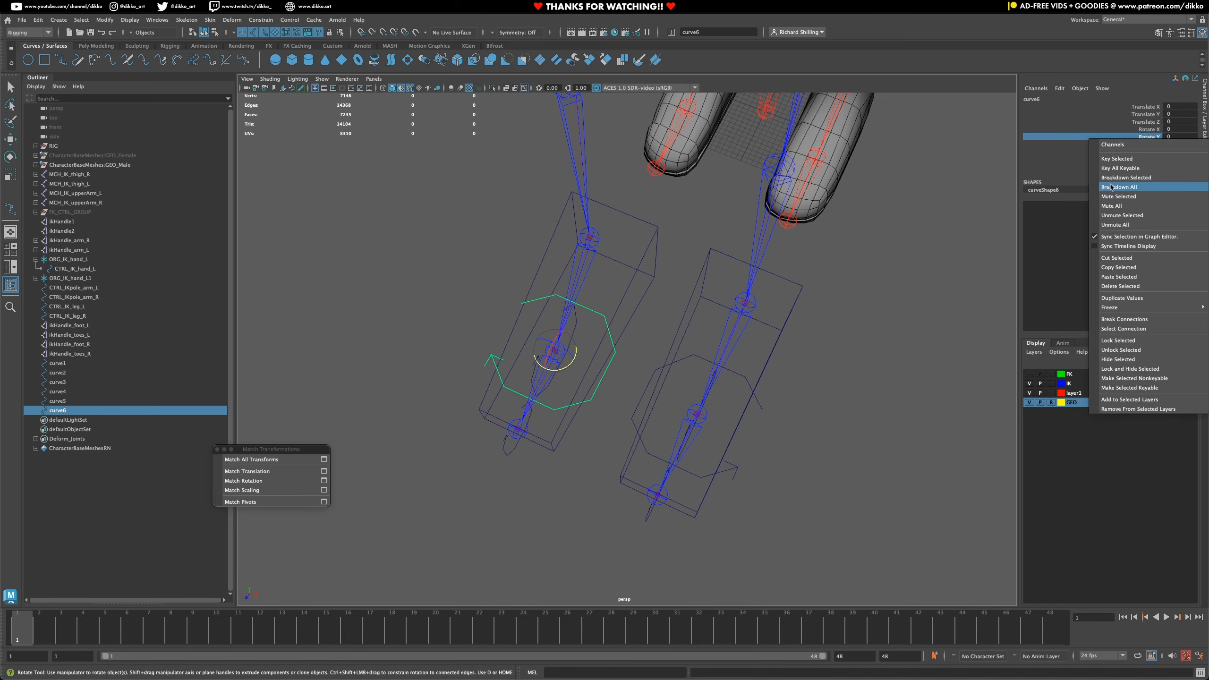
mouse_move(1111, 307)
click(1063, 328)
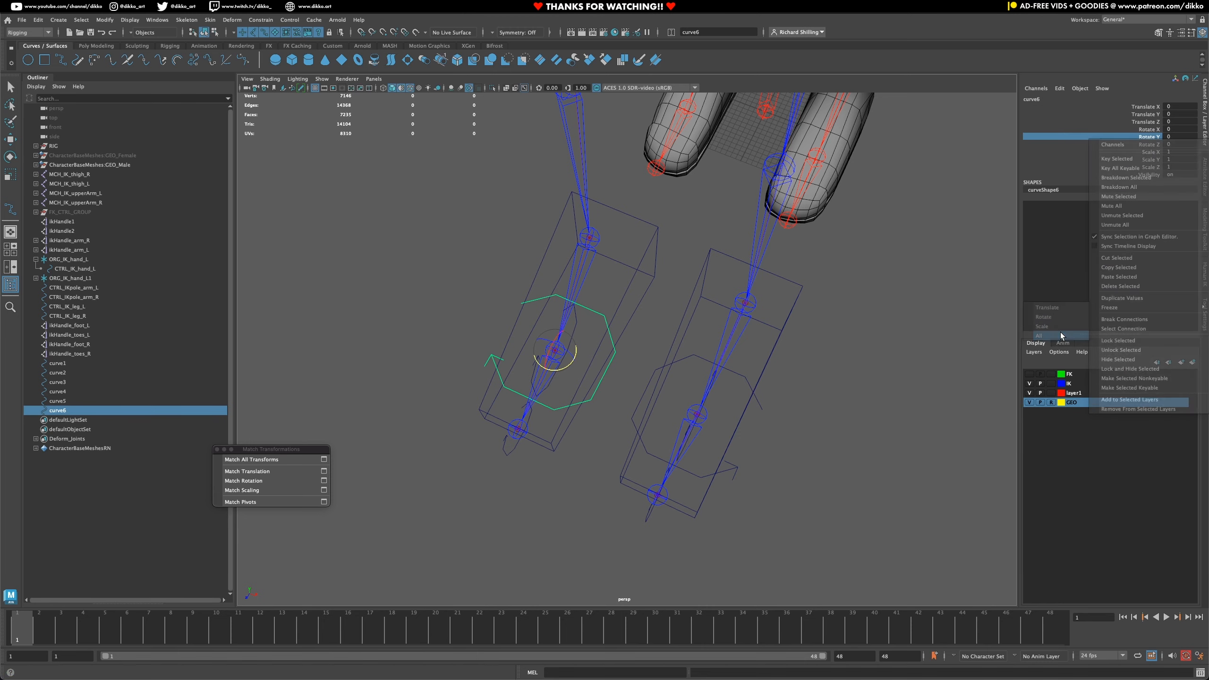
- Create a NURBS circle at the origin and scale it uniformly to about 4.78
alt+drag(724, 423, 551, 426)
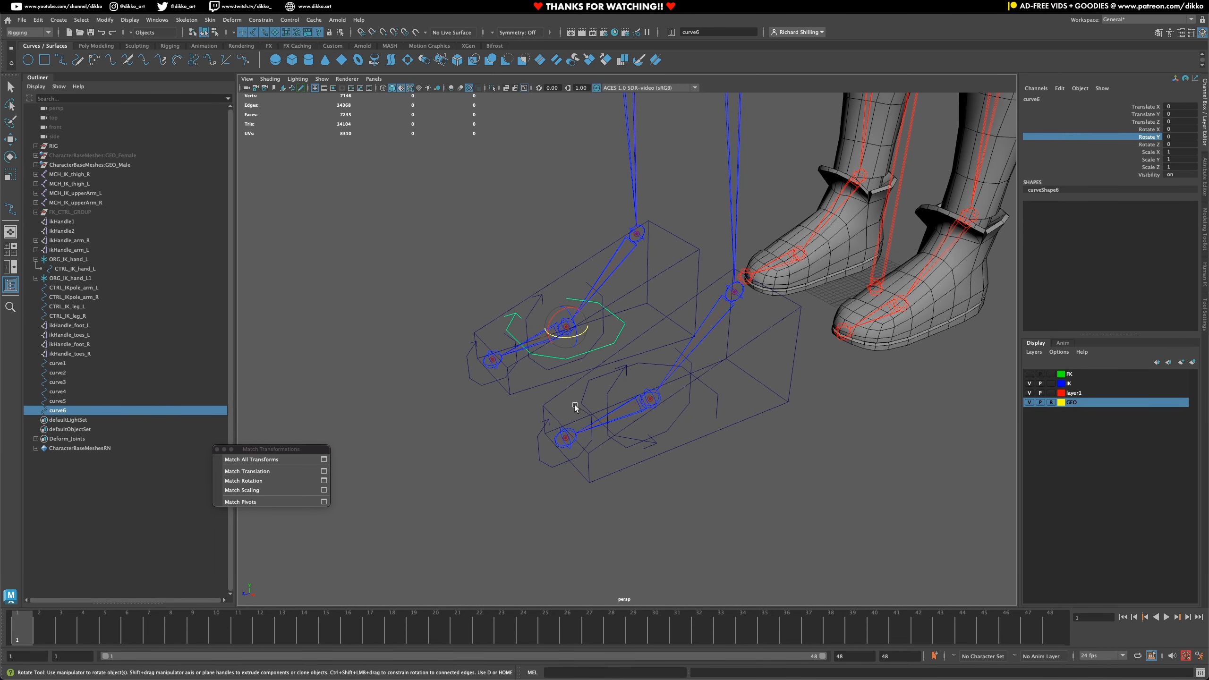
key(q)
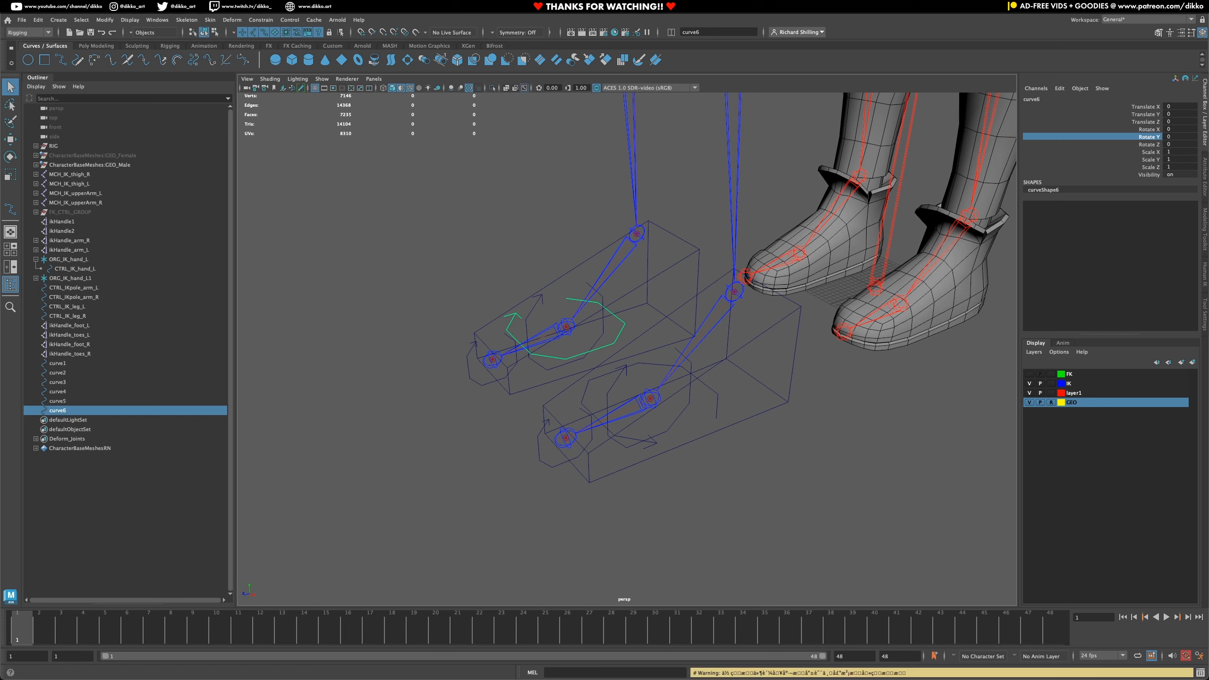
alt+drag(532, 466, 654, 441)
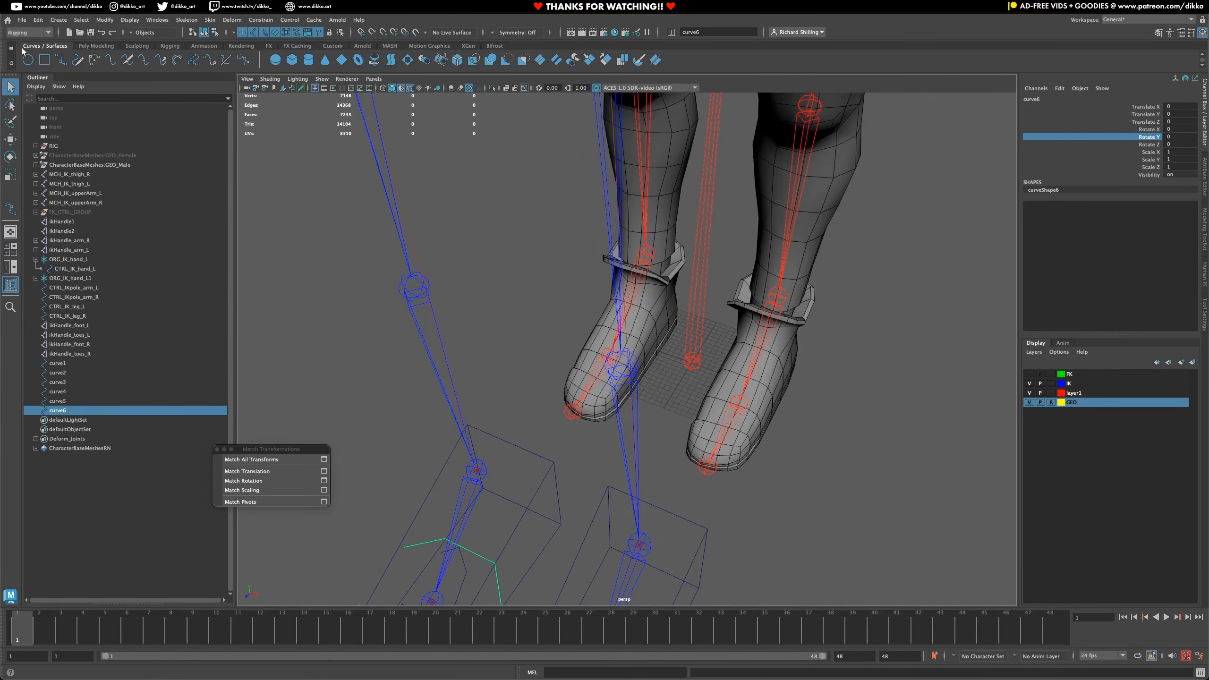
click(27, 59)
alt+right_drag(662, 381, 849, 449)
alt+middle_drag(781, 397, 710, 422)
click(10, 175)
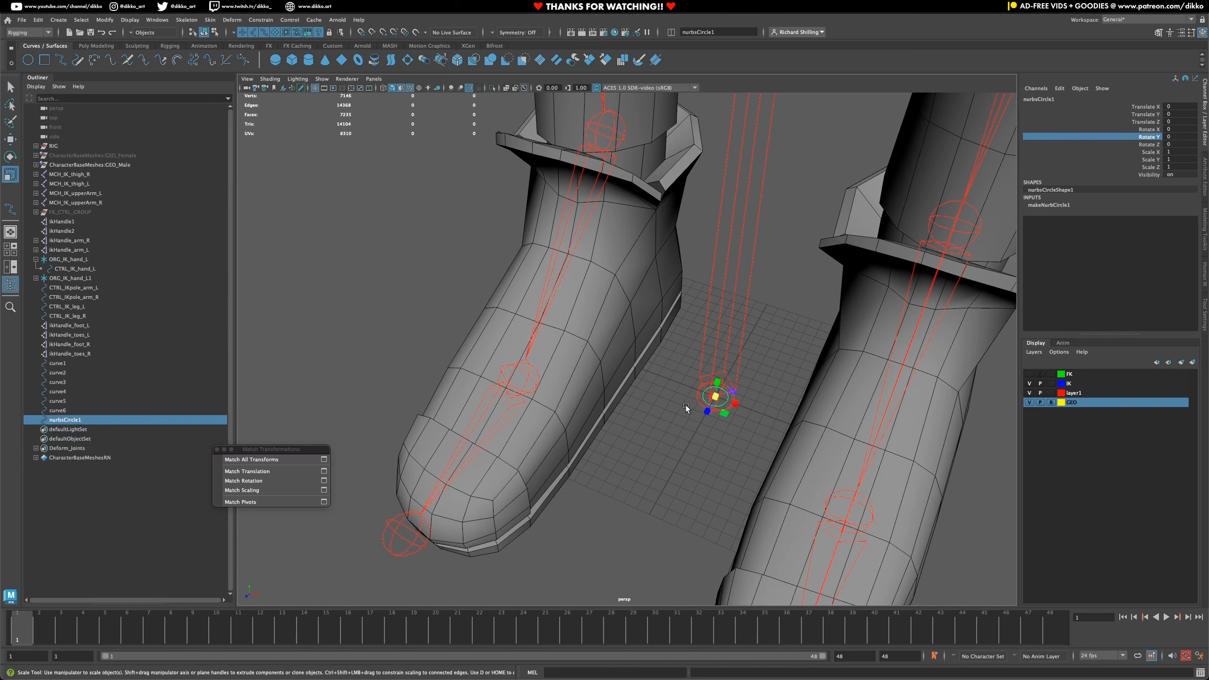
drag(717, 396, 729, 428)
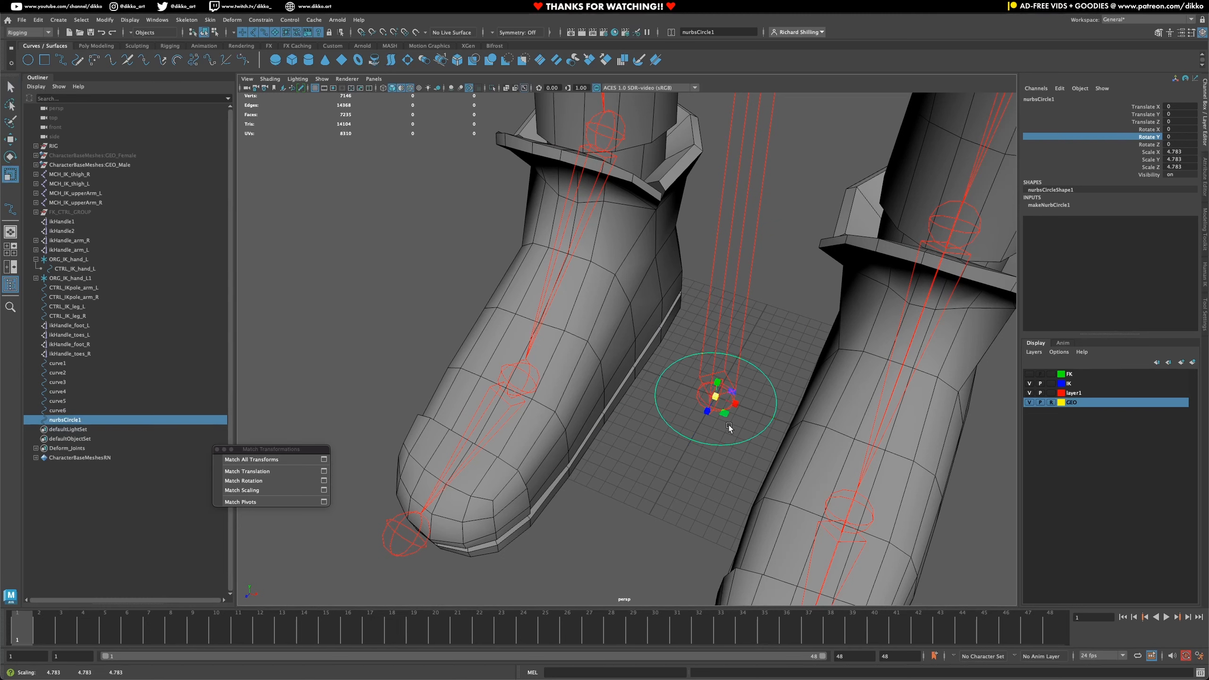
- Flatten the circle's front control vertices into a straight edge and move them about 1.62 along Z toward the centre
right_drag(722, 446, 676, 439)
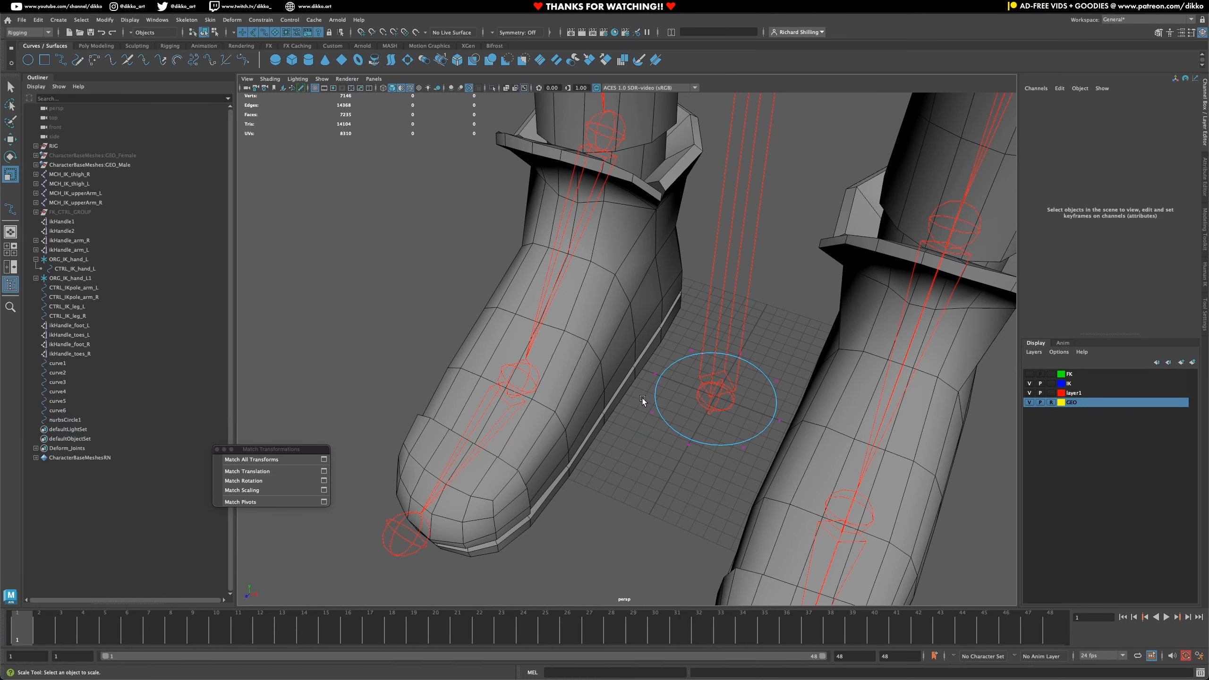
drag(643, 400, 685, 460)
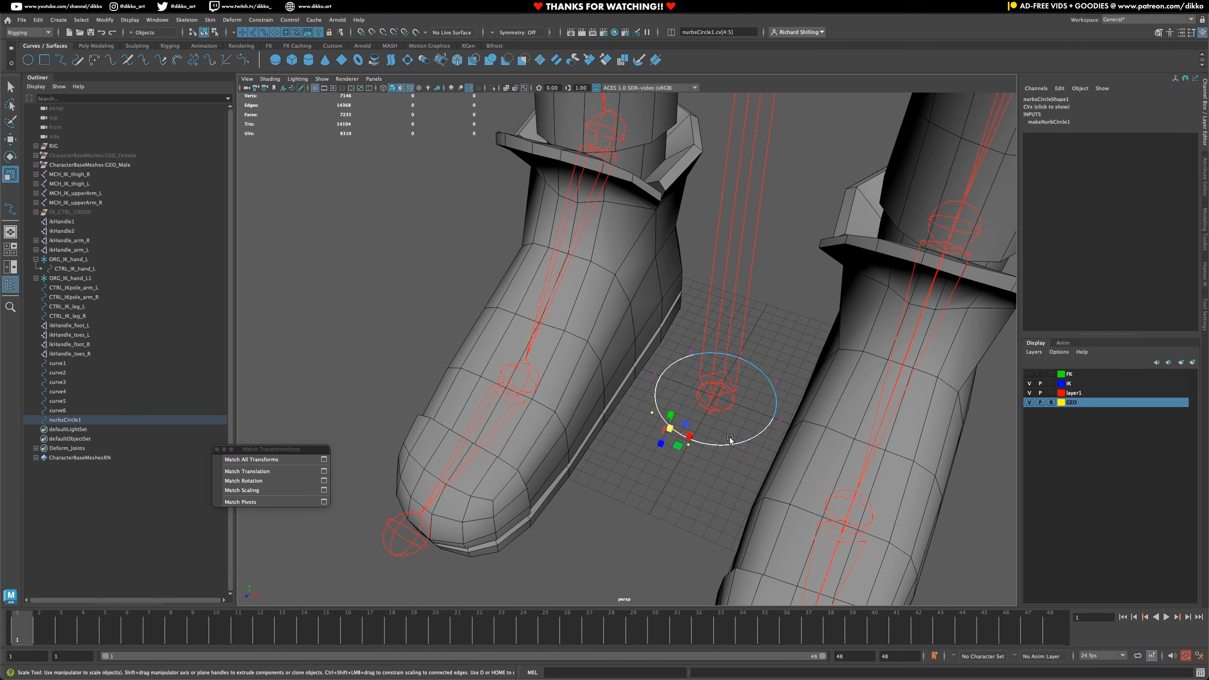
shift+click(779, 421)
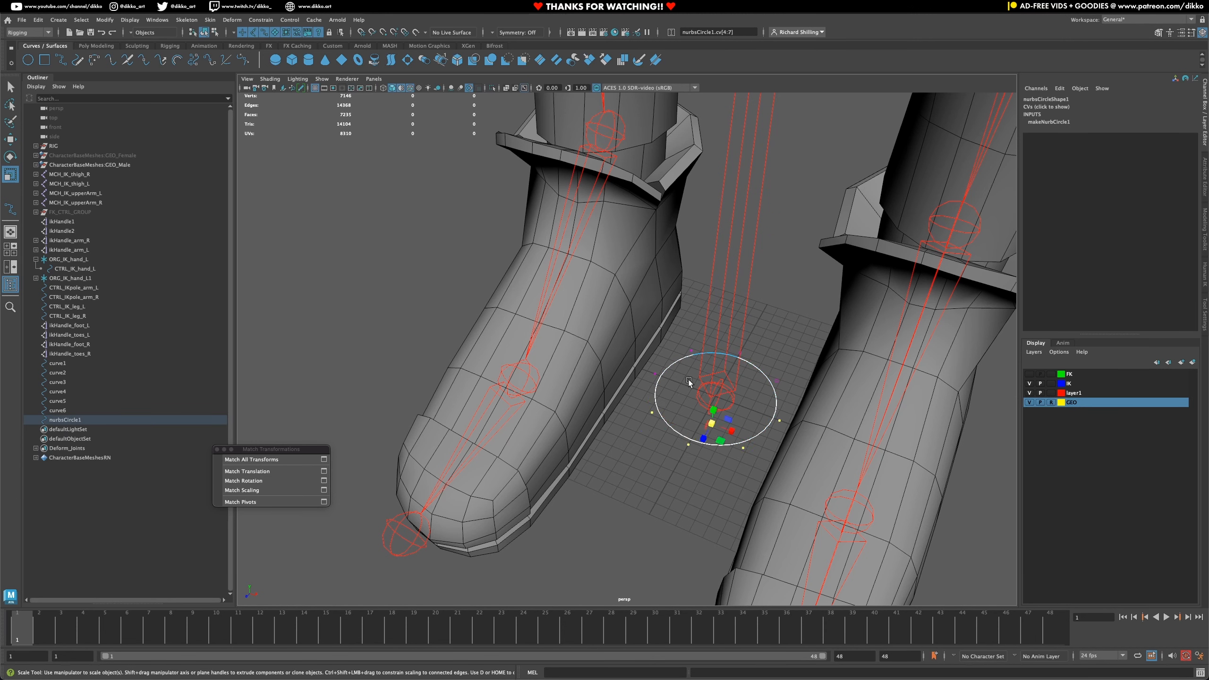
shift+click(651, 371)
drag(691, 436, 725, 404)
alt+drag(750, 317, 669, 448)
alt+middle_drag(817, 267, 619, 509)
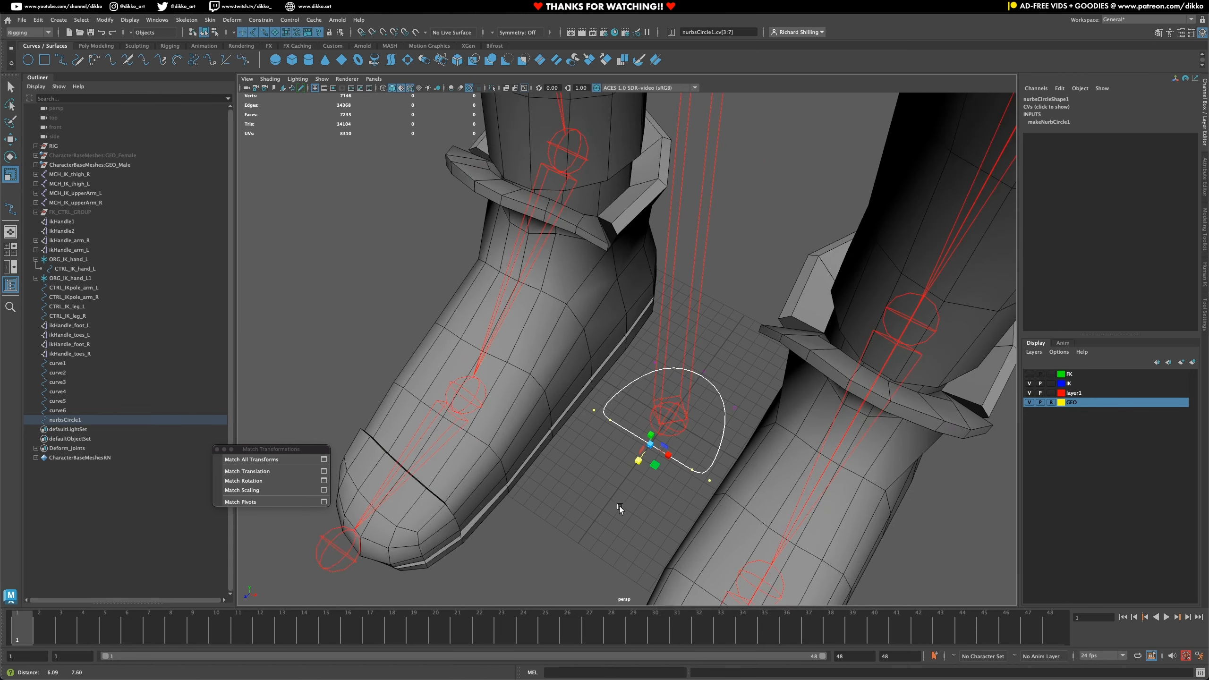
click(10, 139)
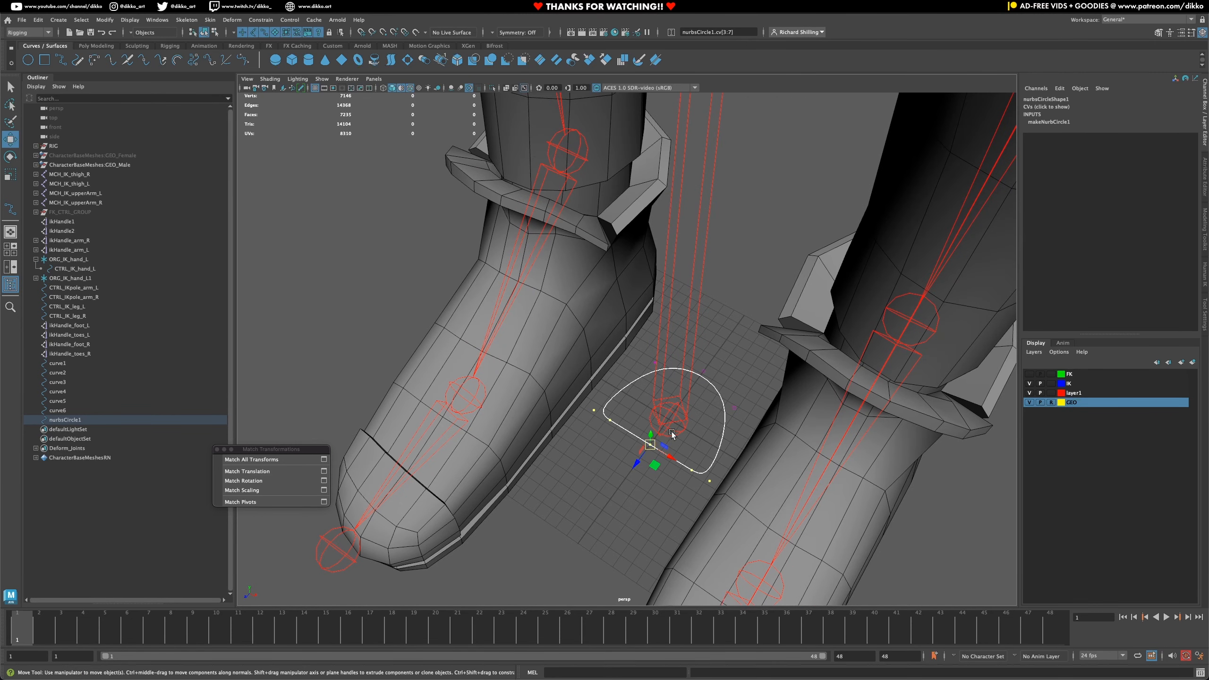
drag(640, 465, 649, 453)
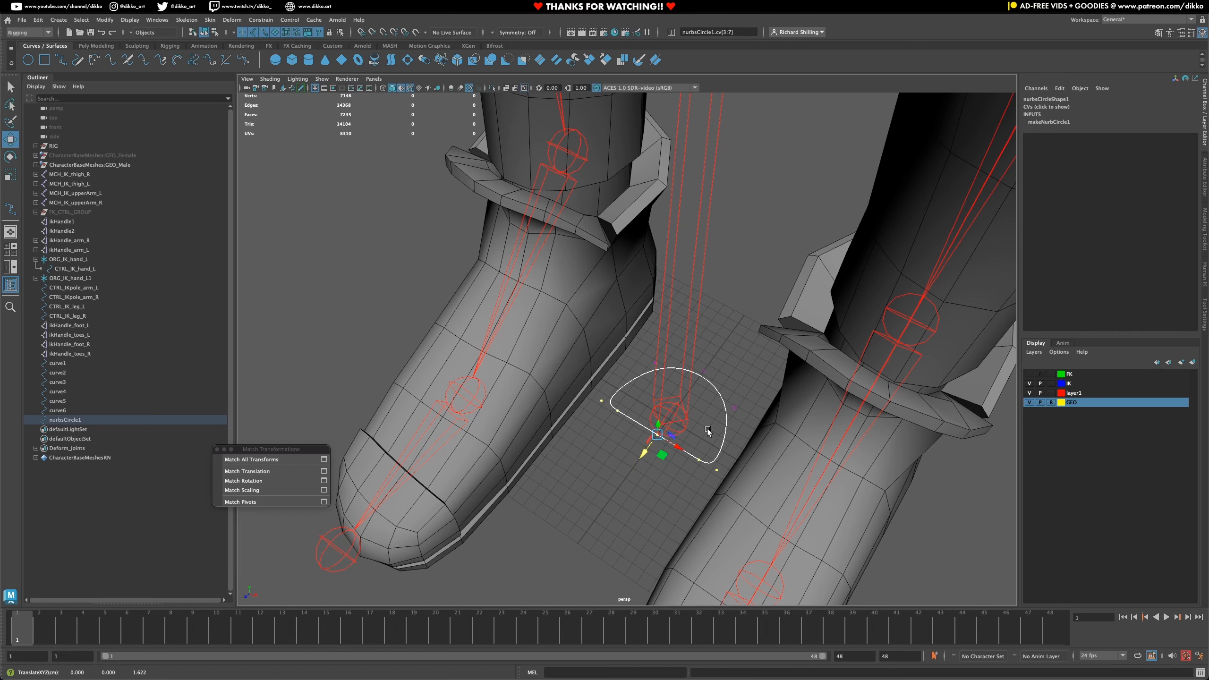
- Return the half-circle curve to object mode and freeze all of its transformations
right_drag(720, 391, 757, 381)
click(726, 391)
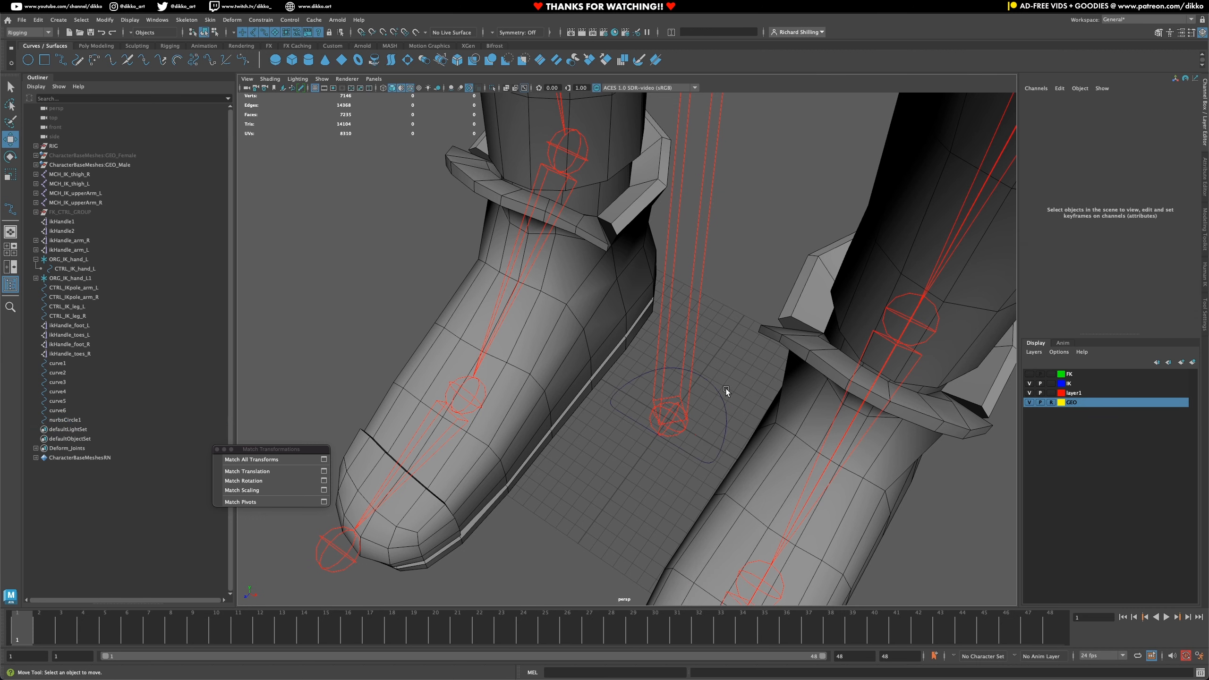
click(721, 394)
alt+drag(716, 403, 713, 409)
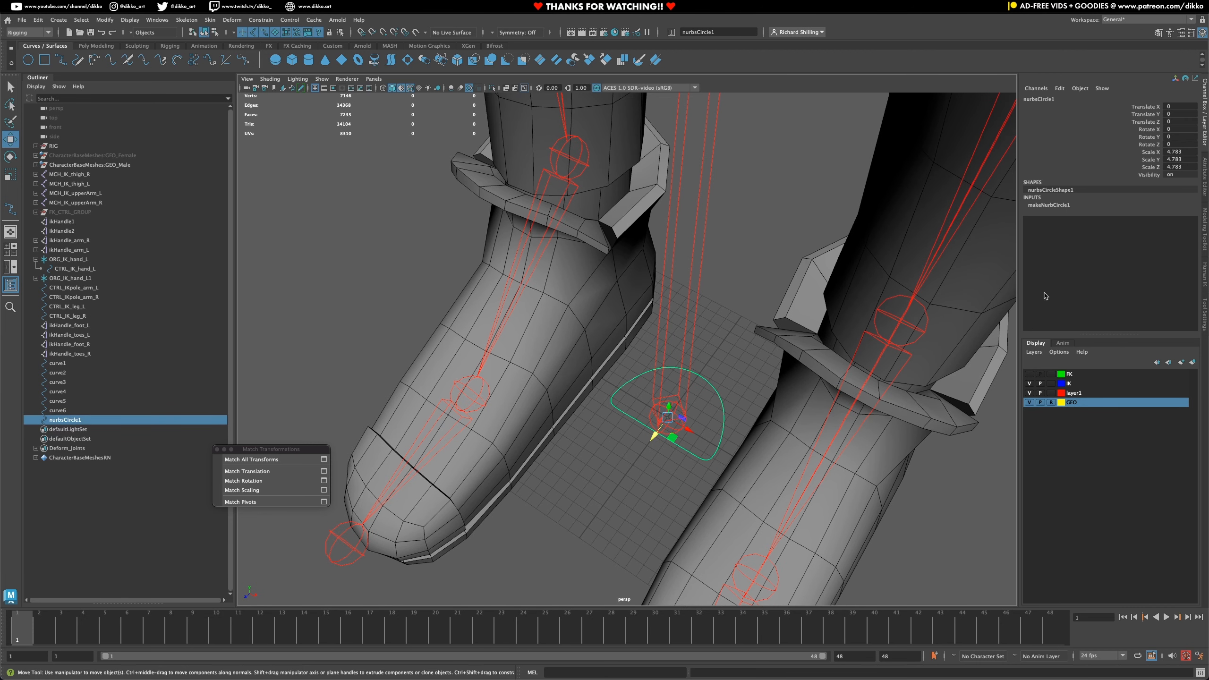
right_click(1095, 145)
mouse_move(1109, 316)
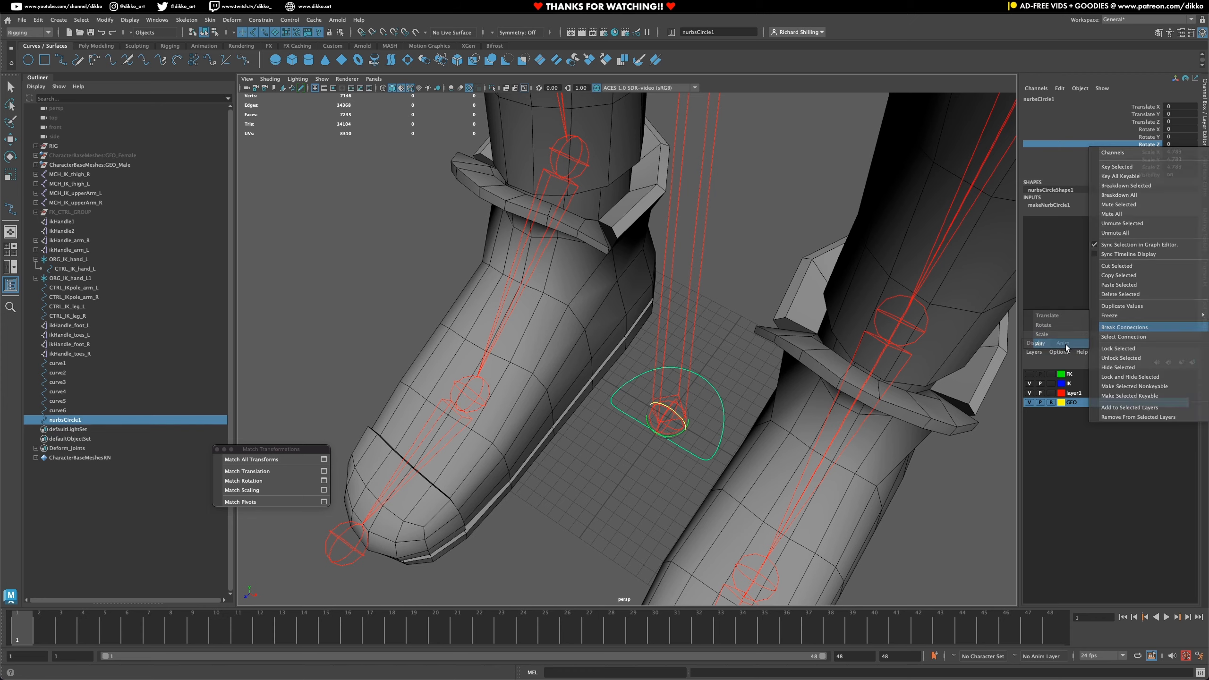
click(1065, 345)
- Match the half-circle curve's translation to the left IK toes joint at the ball of the foot
alt+middle_drag(691, 424, 723, 286)
alt+right_drag(723, 286, 562, 548)
alt+middle_drag(562, 548, 663, 359)
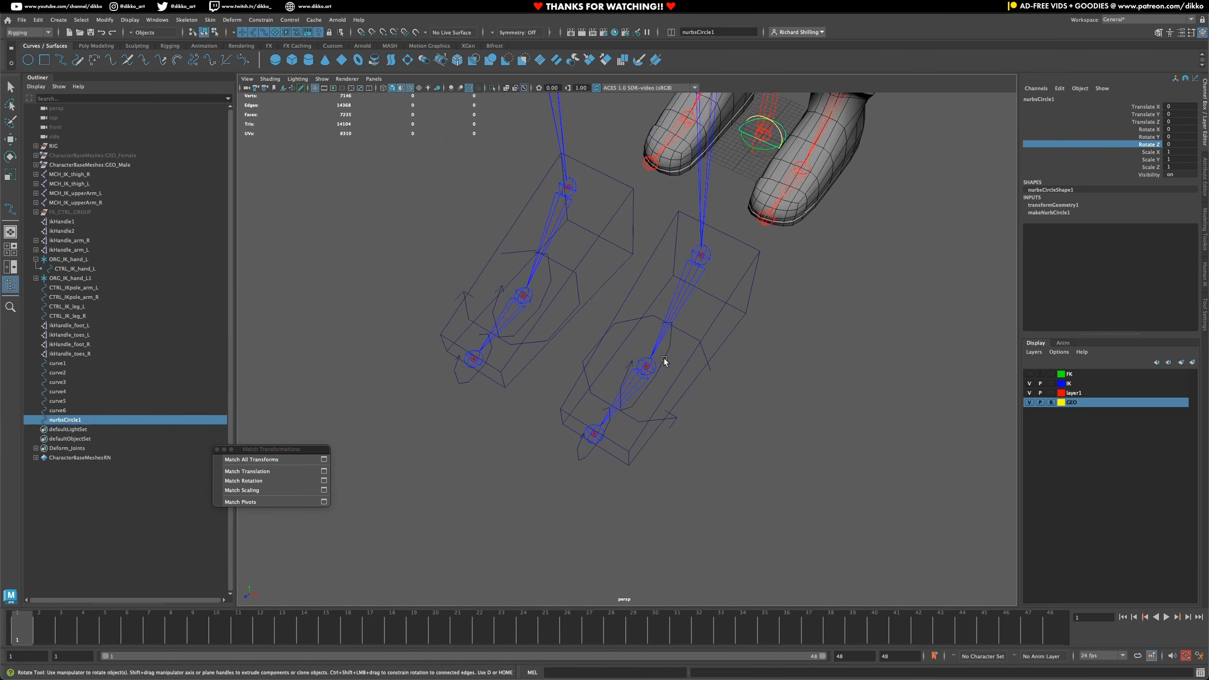
alt+drag(665, 360, 646, 355)
shift+click(642, 363)
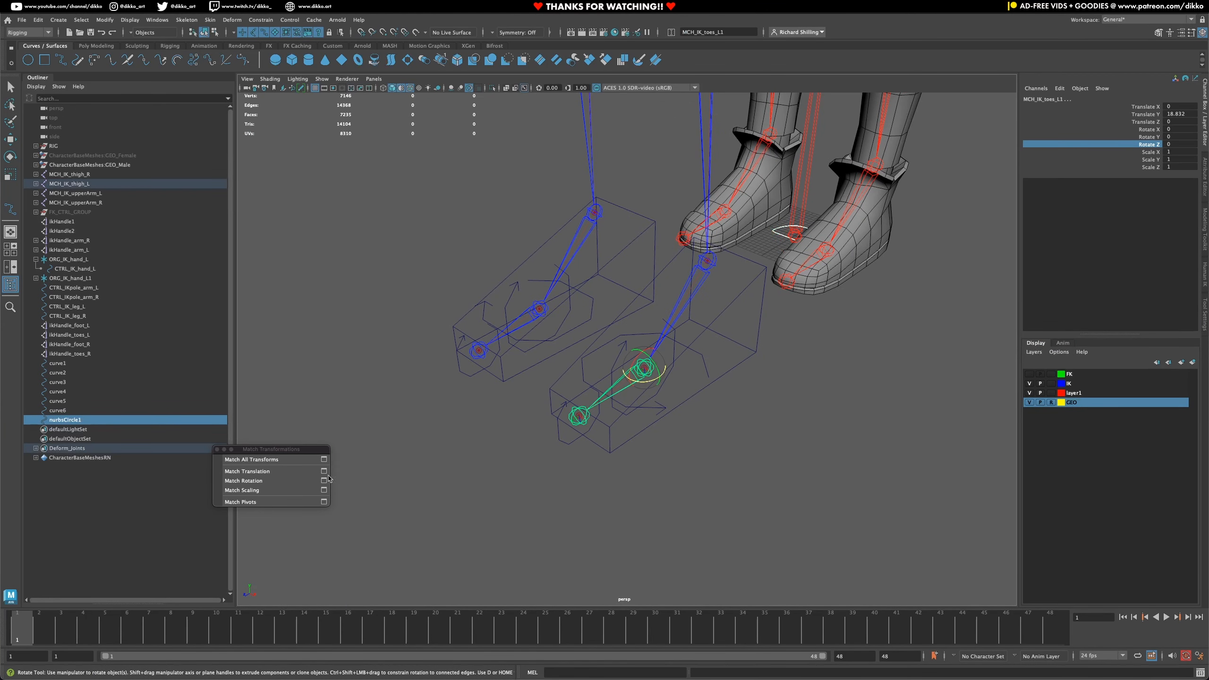
click(247, 471)
key(e)
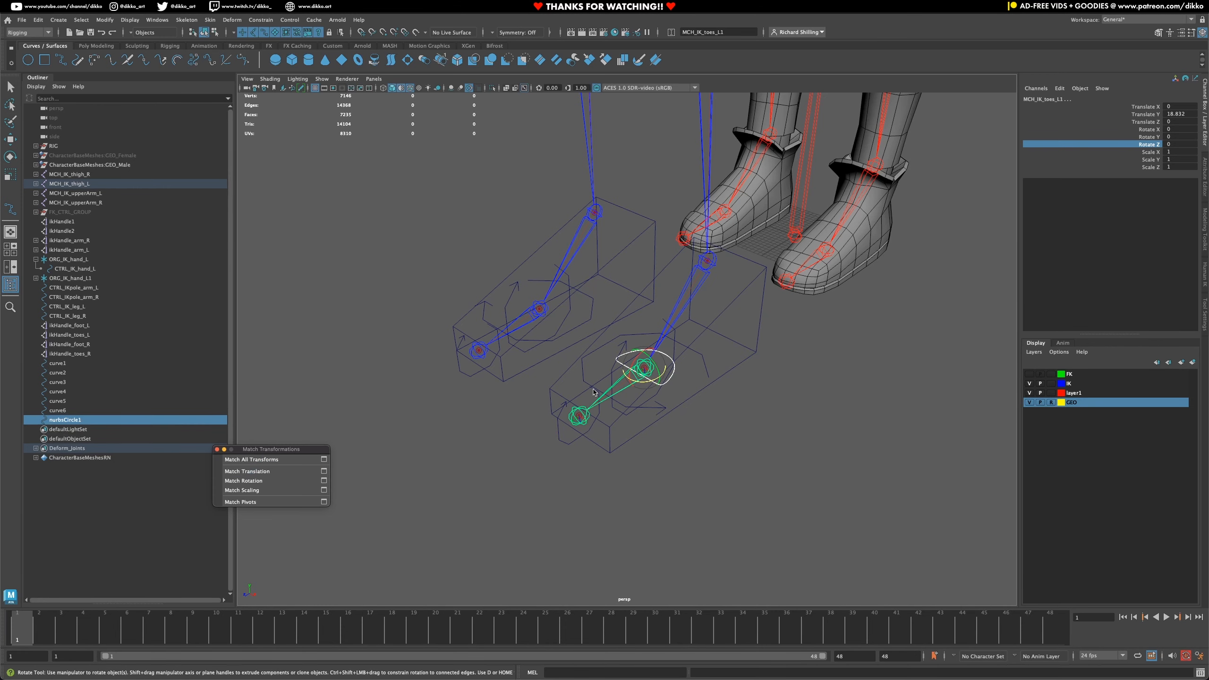
scroll(709, 386, up, 4)
key(w)
click(726, 418)
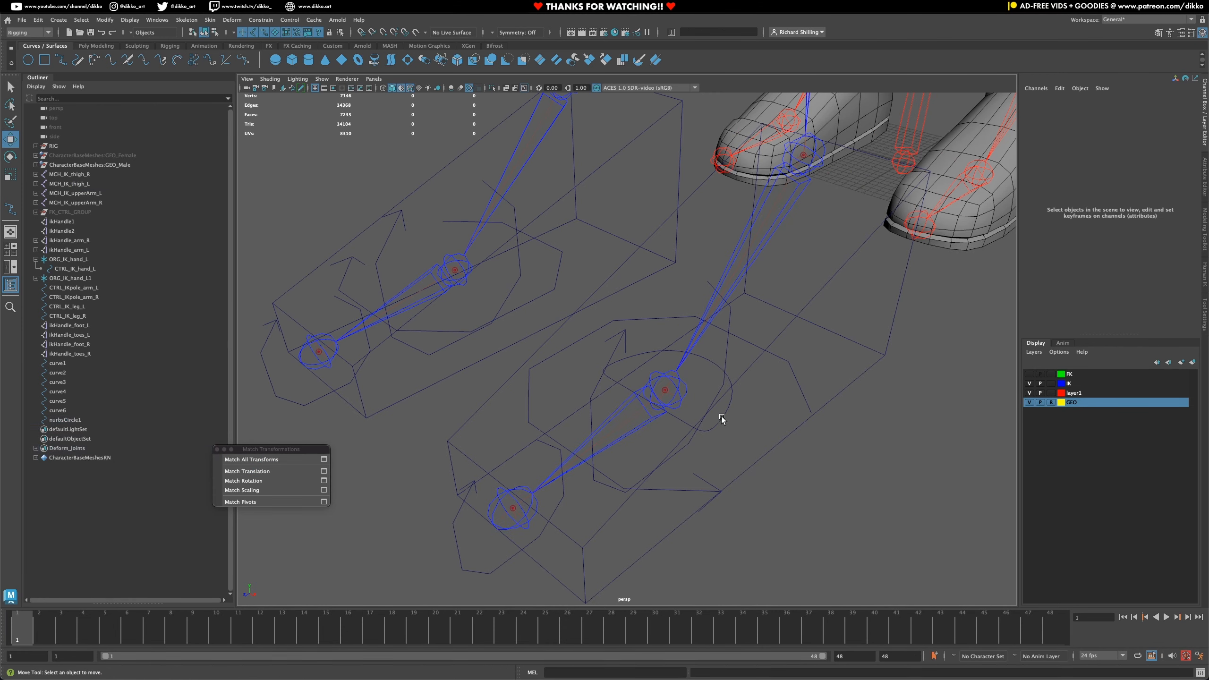
- Rotate the half-circle curve at the ball of the left foot upright by setting its Rotate X to 90
click(723, 419)
alt+drag(722, 419, 439, 315)
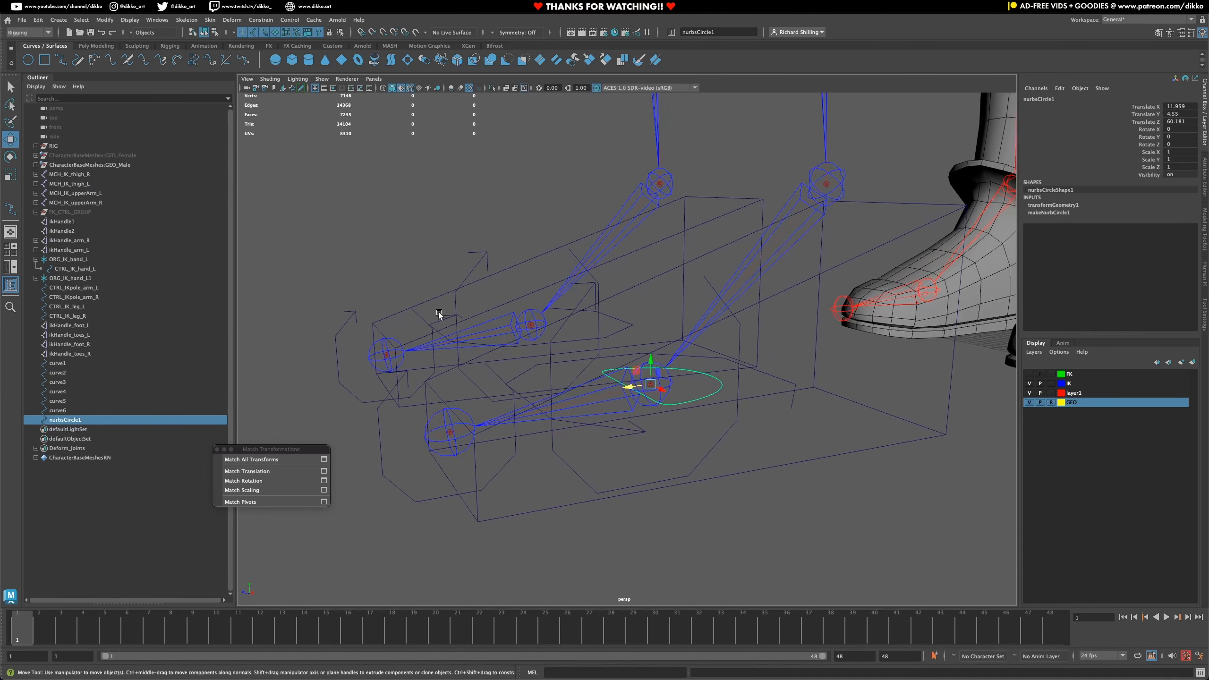
click(10, 156)
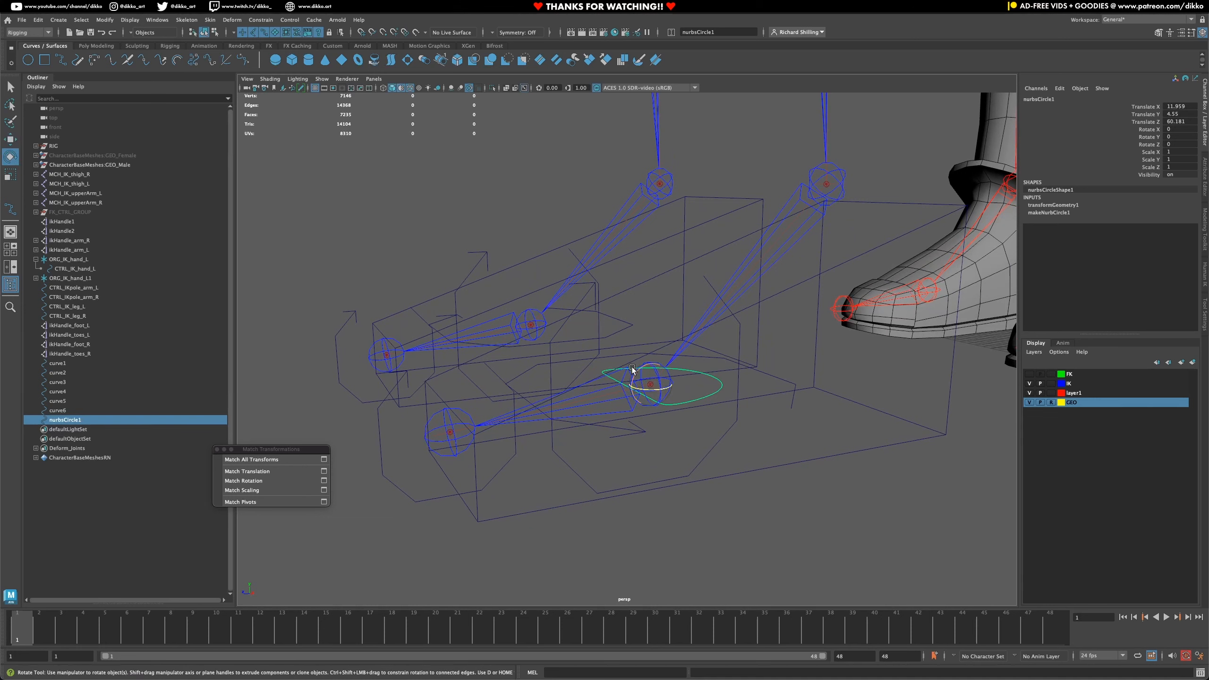
drag(634, 369, 629, 417)
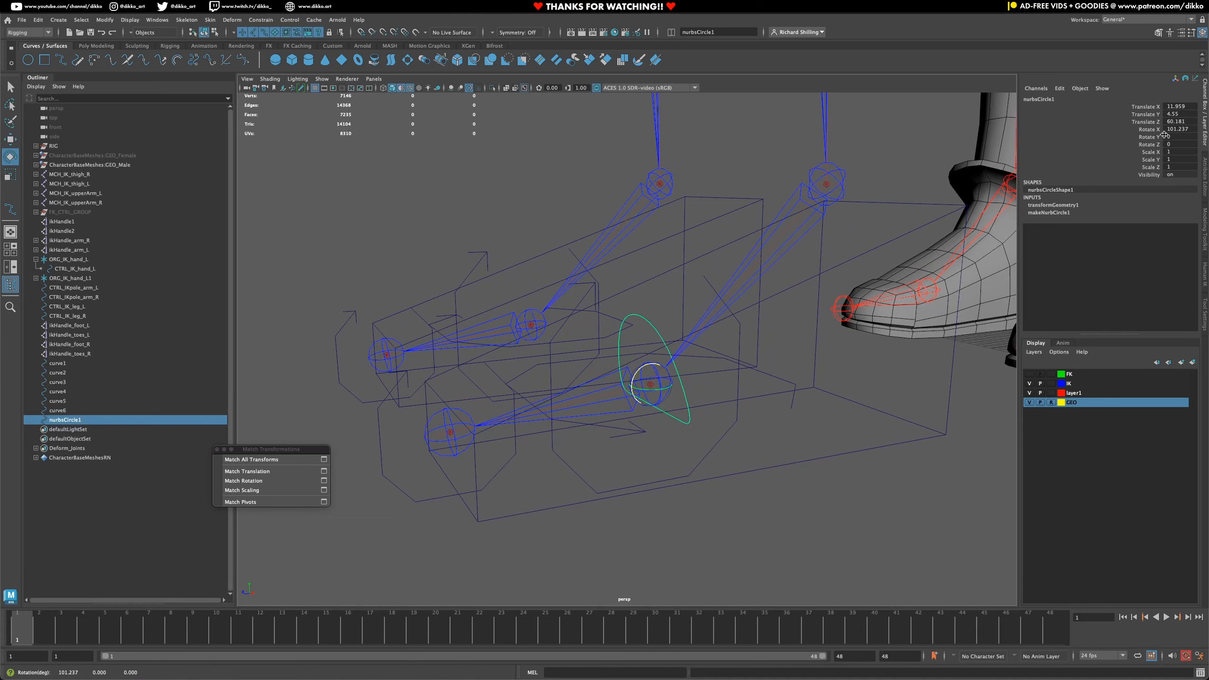
click(1181, 129)
key(Return)
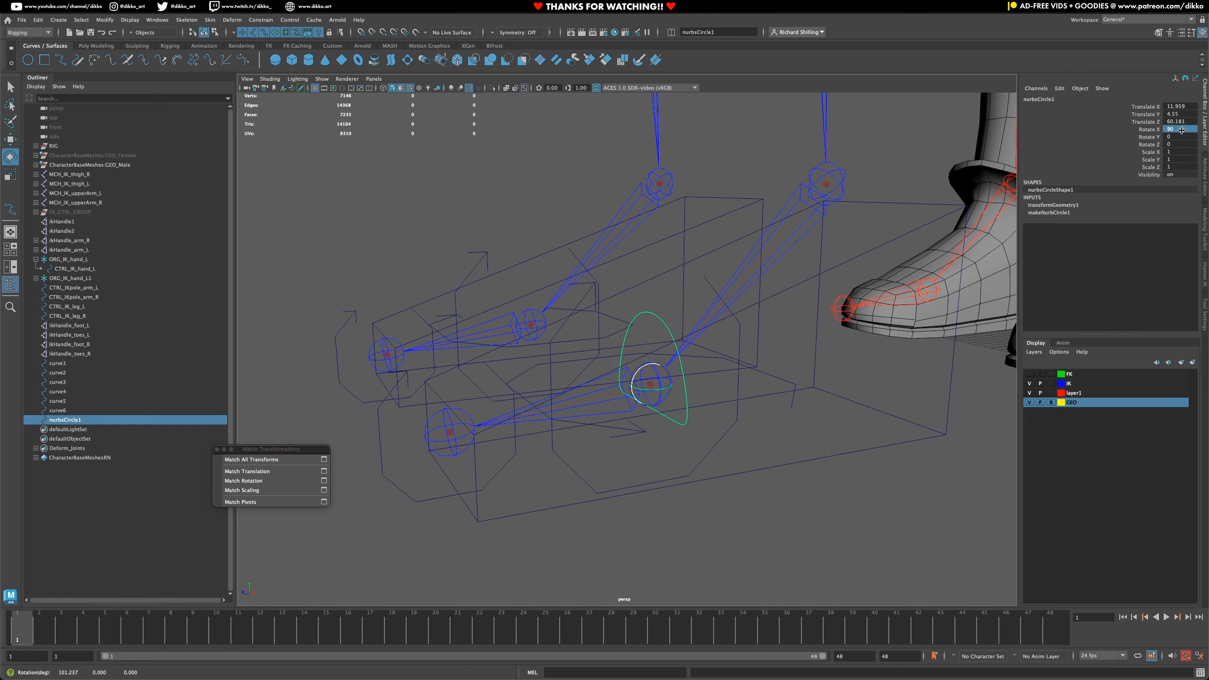
- Enlarge the upright half-circle uniformly until it is slightly wider than the foot control, and freeze all of its transformations
click(10, 174)
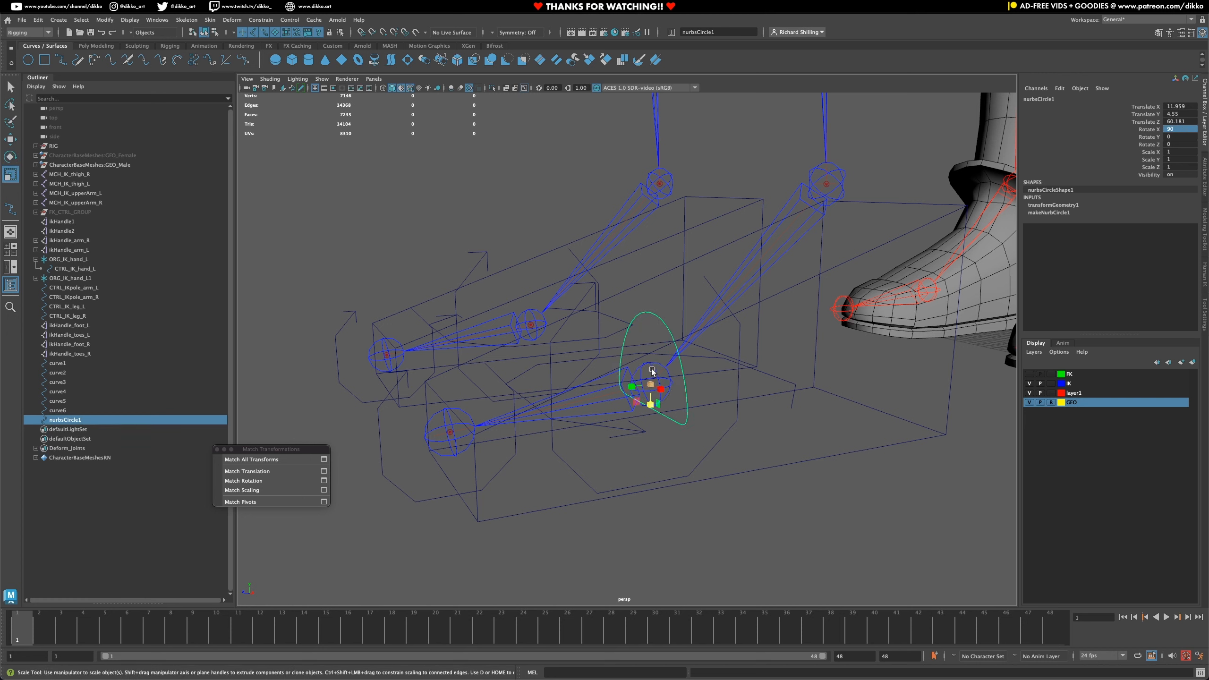
drag(652, 383, 701, 367)
alt+drag(700, 367, 707, 332)
right_click(1102, 145)
mouse_move(1119, 306)
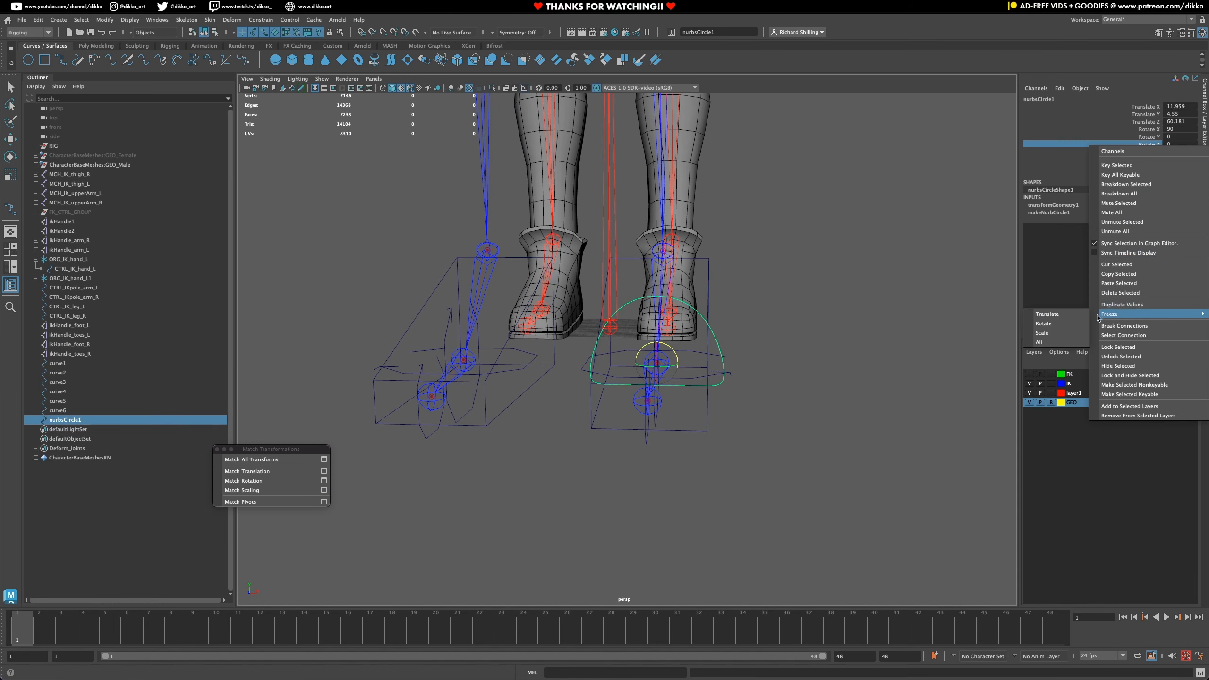
click(1062, 342)
- Duplicate the frozen half-circle curve at the ball of the left foot
key(e)
alt+drag(648, 352, 645, 365)
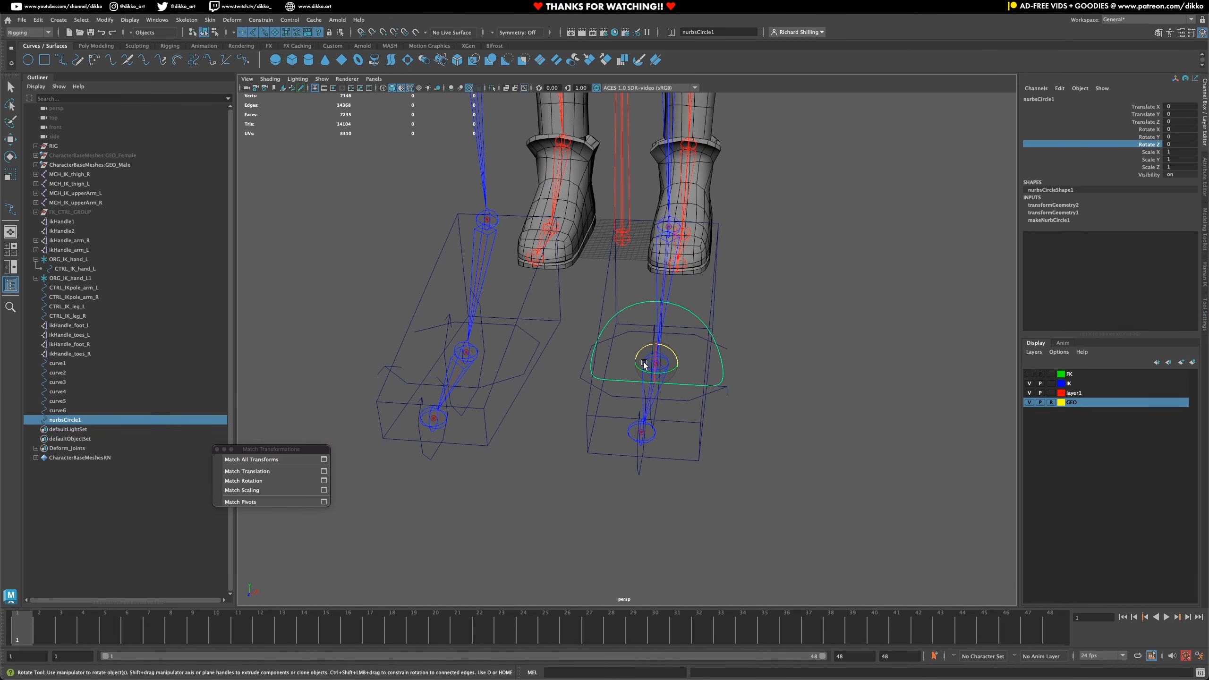
key(ctrl+d)
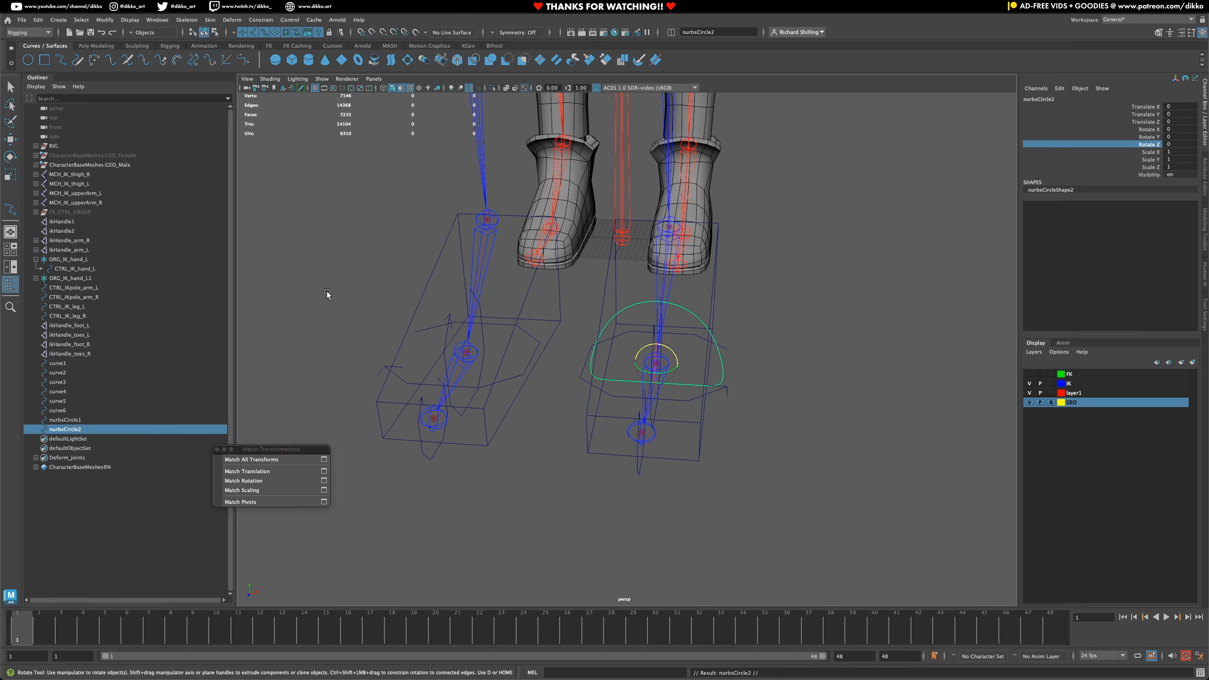
- Move the duplicated half-circle control from the left foot's ball joint and snap it onto the right foot's ball joint
click(10, 138)
key(v)
drag(657, 363, 470, 353)
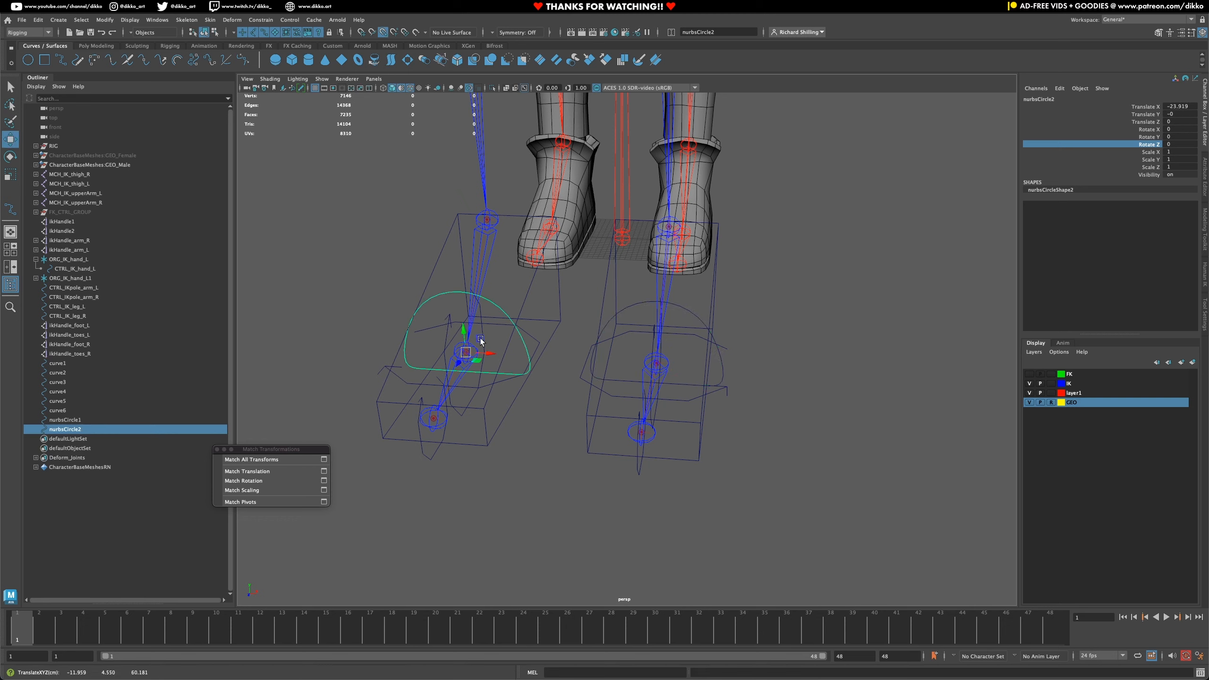
scroll(650, 388, down, 5)
alt+drag(650, 387, 657, 413)
scroll(652, 400, up, 3)
scroll(648, 398, up, 3)
mouse_move(646, 407)
alt+mouse_down()
mouse_move(626, 392)
mouse_move(642, 413)
mouse_move(640, 397)
mouse_move(638, 419)
mouse_move(631, 405)
mouse_move(640, 409)
alt+mouse_up()
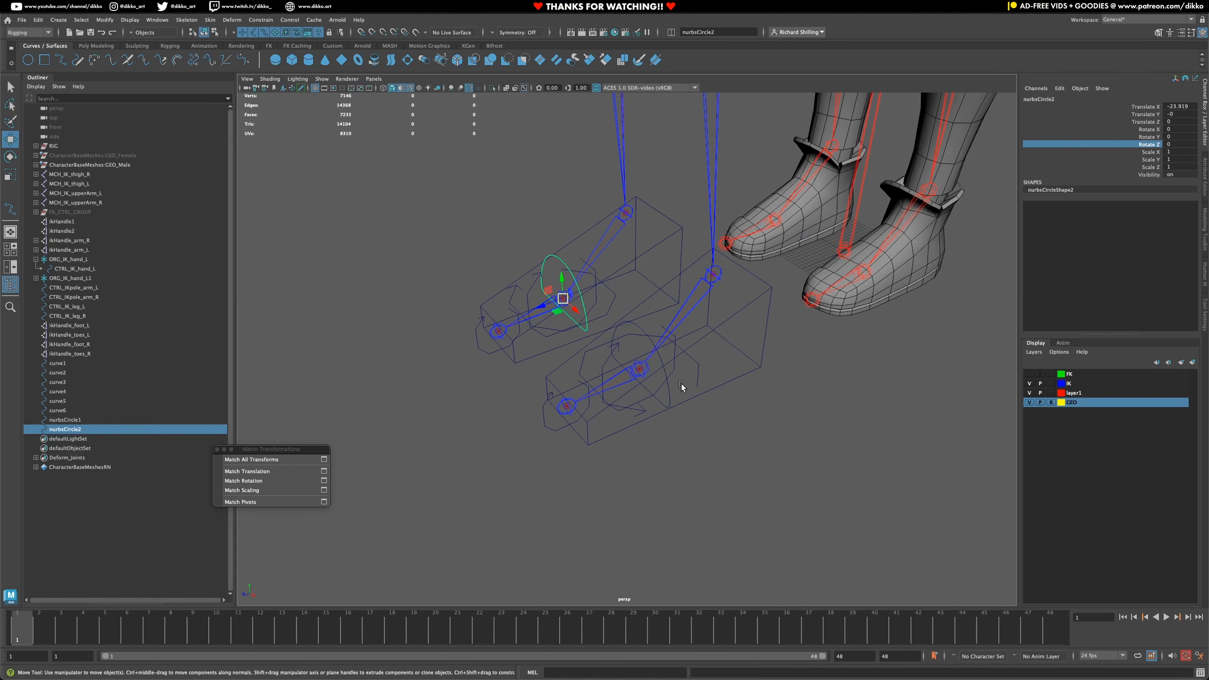
- Examine the left foot's control curves one by one: the leg box, the ball half-circle and the toe-tip arrow
click(720, 384)
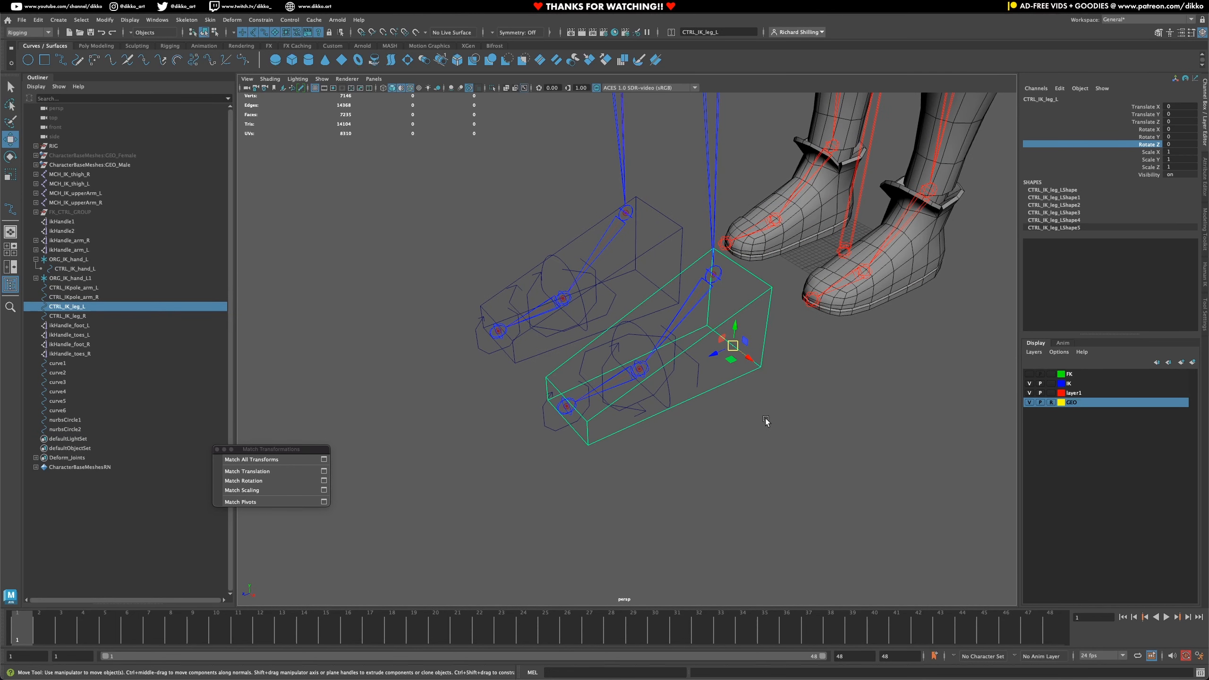
click(726, 436)
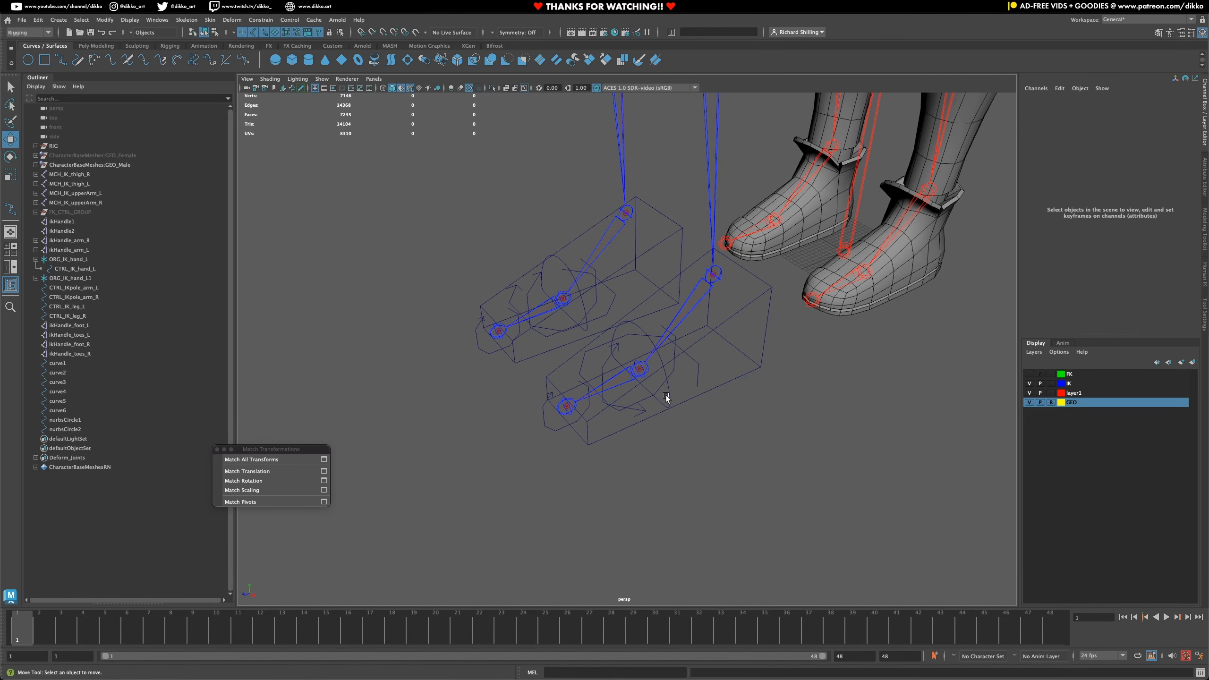
drag(666, 399, 678, 403)
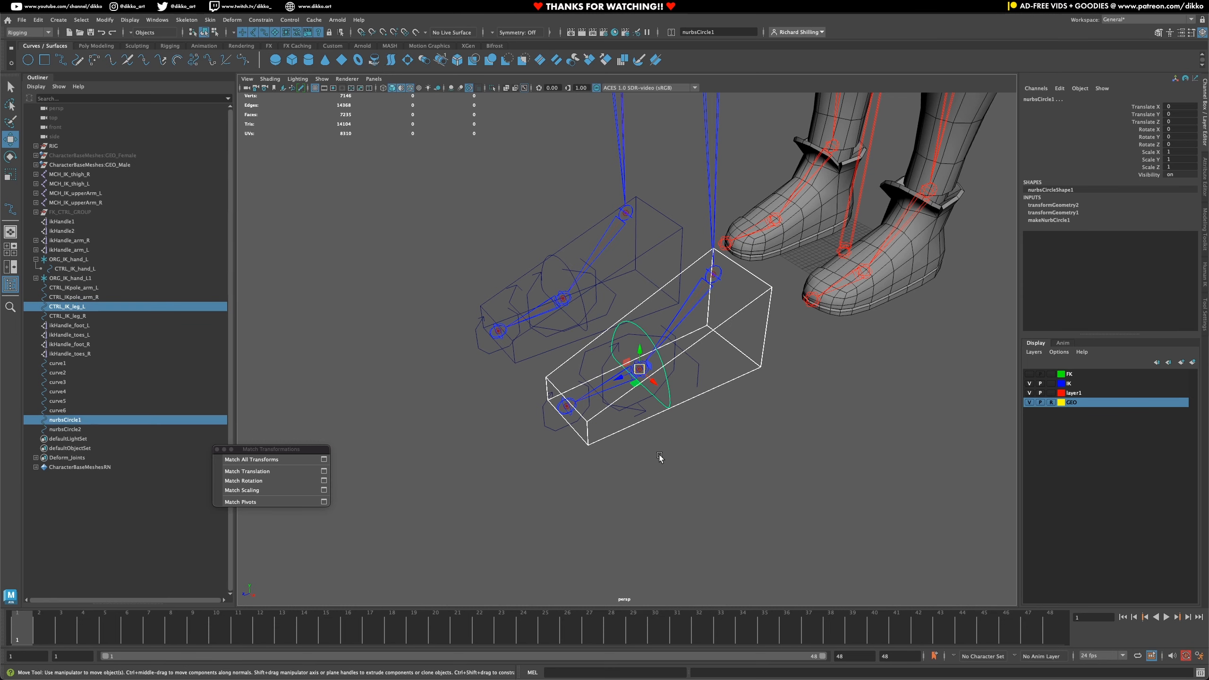
click(554, 426)
alt+drag(603, 418, 683, 379)
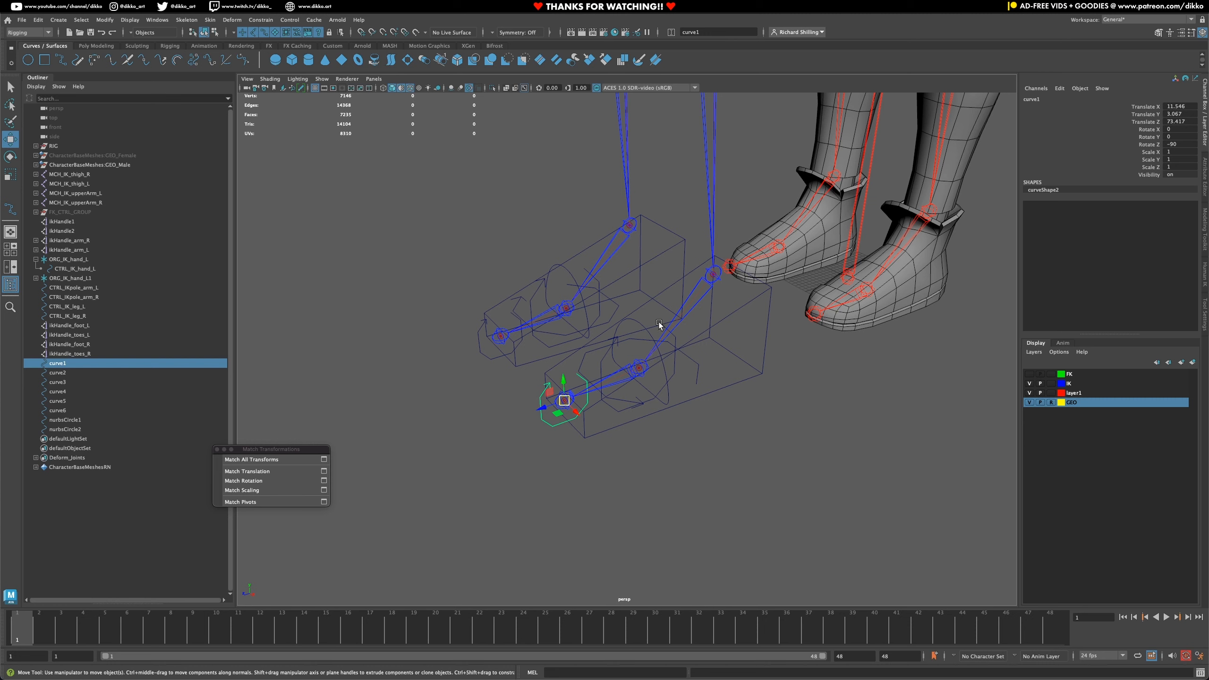
click(643, 324)
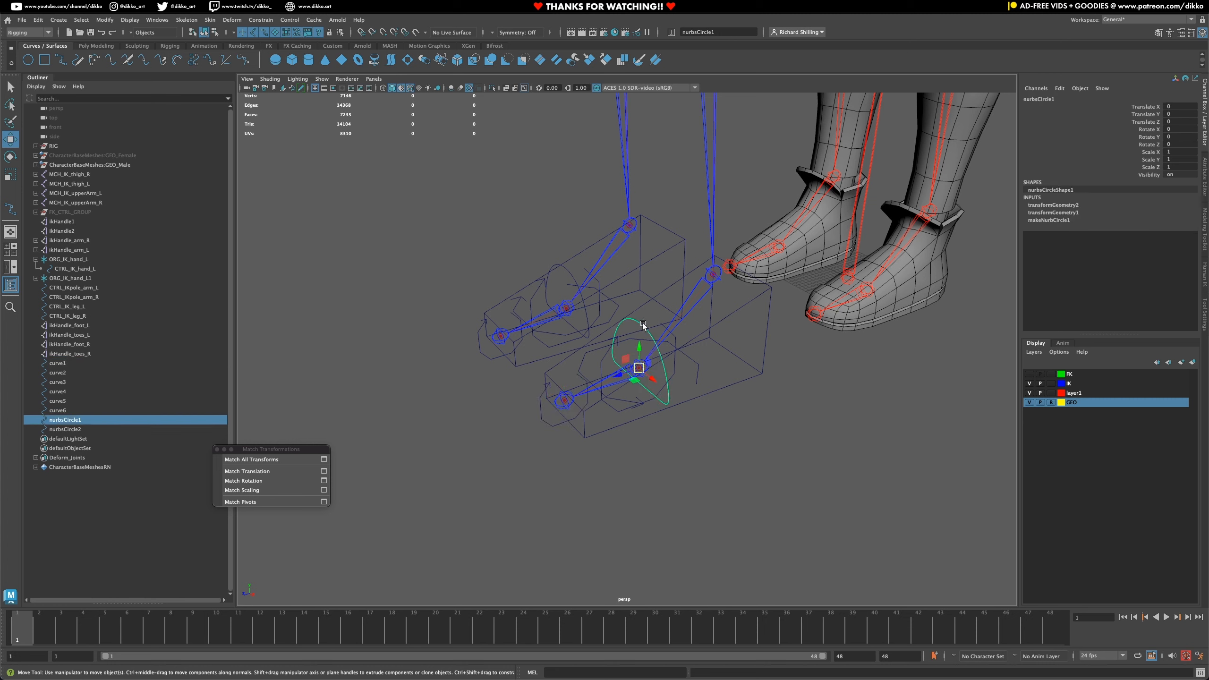
alt+drag(634, 406, 650, 398)
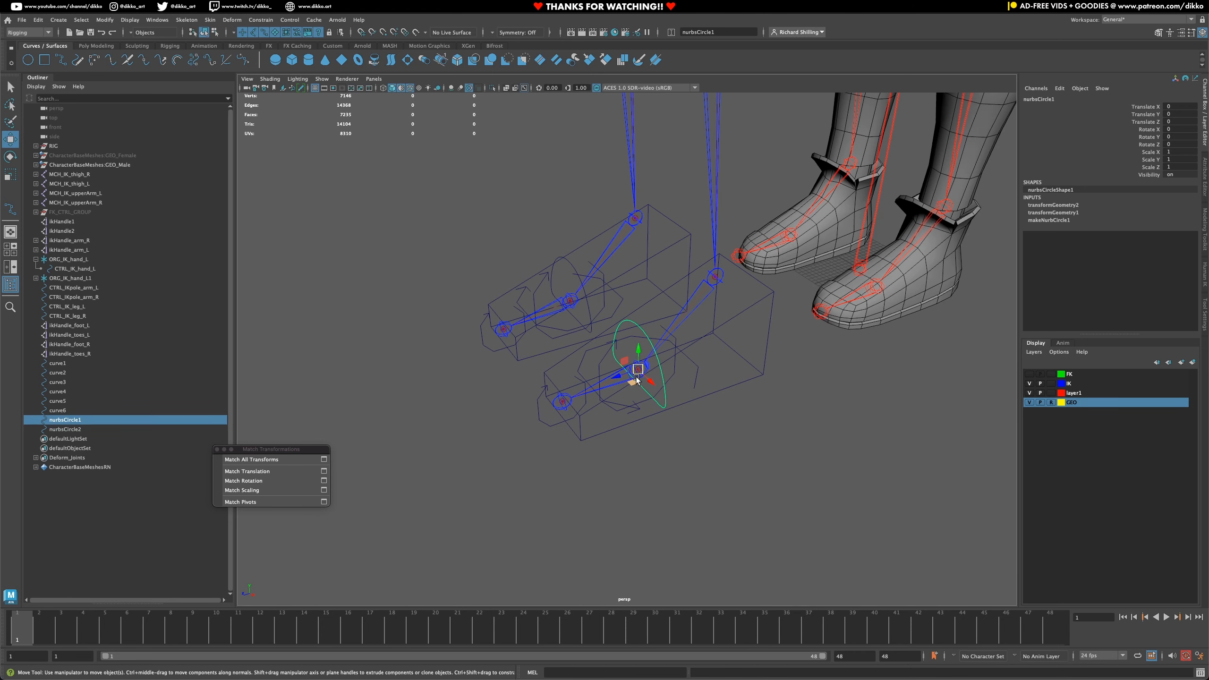
click(539, 418)
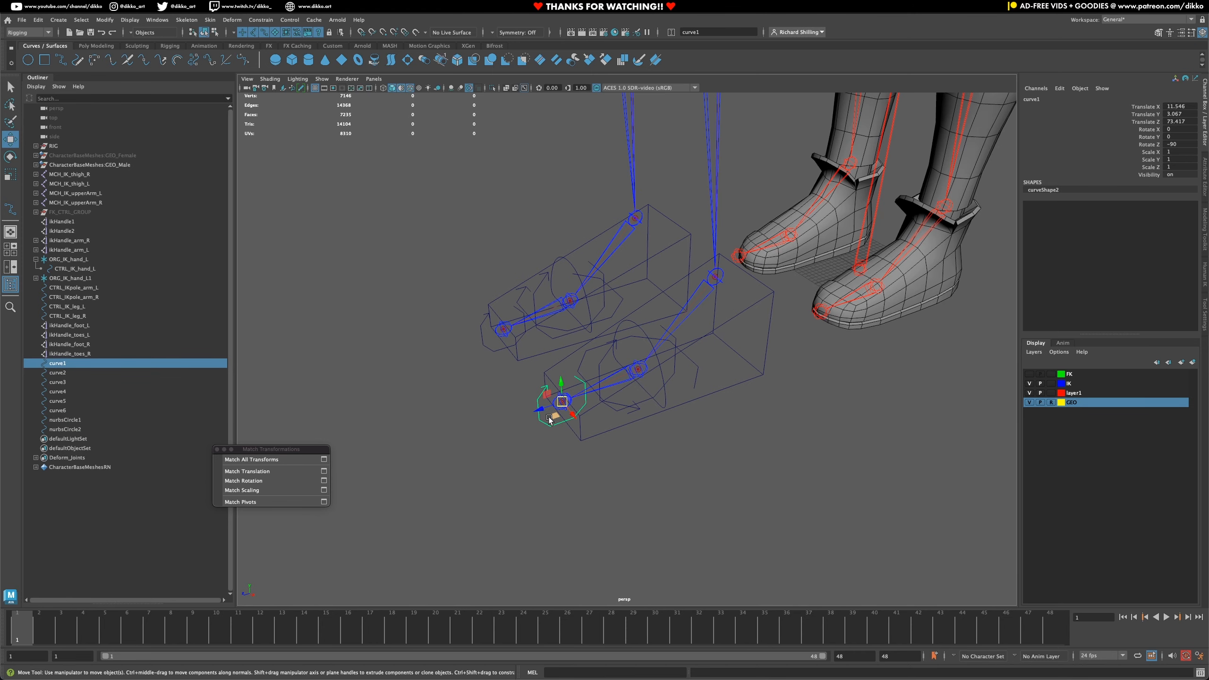
- Save the scene and check the left and right IK leg box controls in the Outliner
key(ctrl+s)
alt+middle_drag(653, 347, 559, 415)
alt+drag(559, 416, 558, 411)
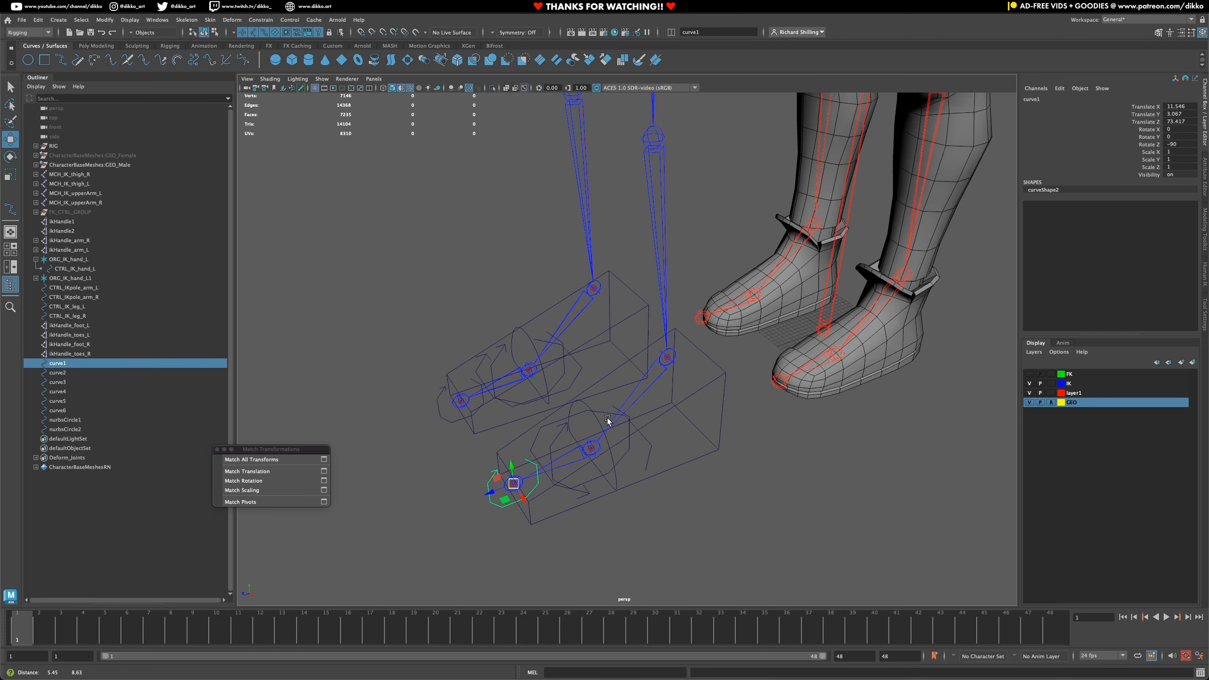
alt+middle_drag(558, 409, 582, 372)
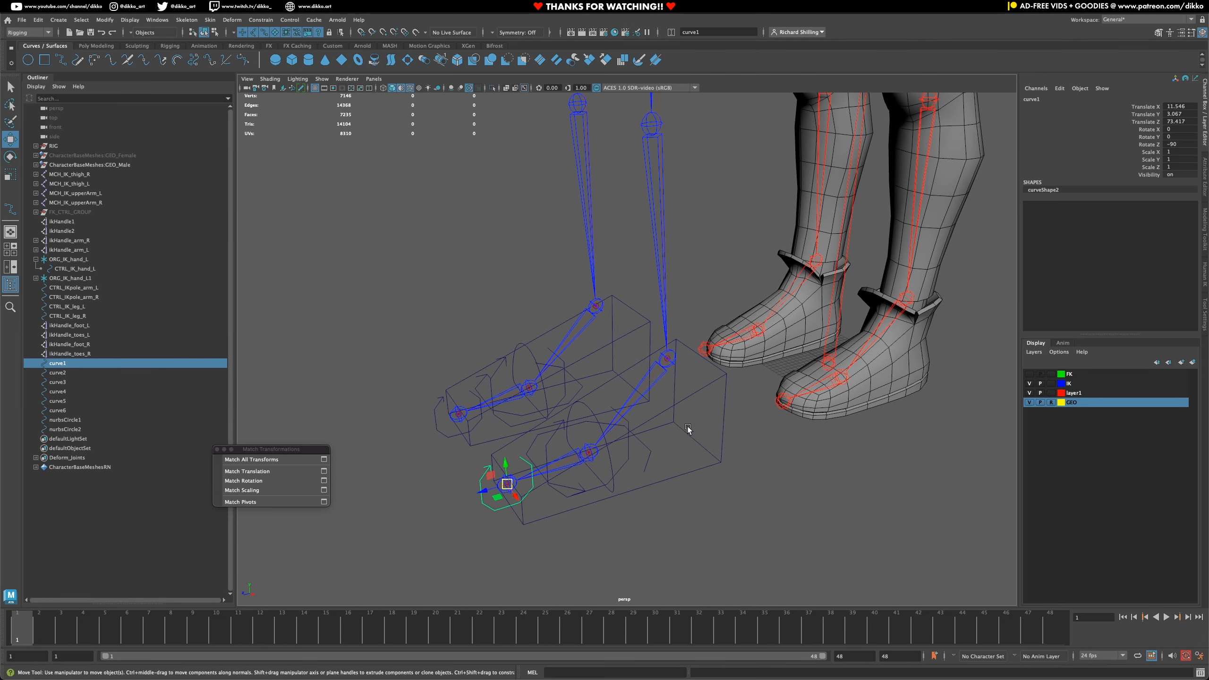
drag(713, 400, 743, 429)
click(79, 306)
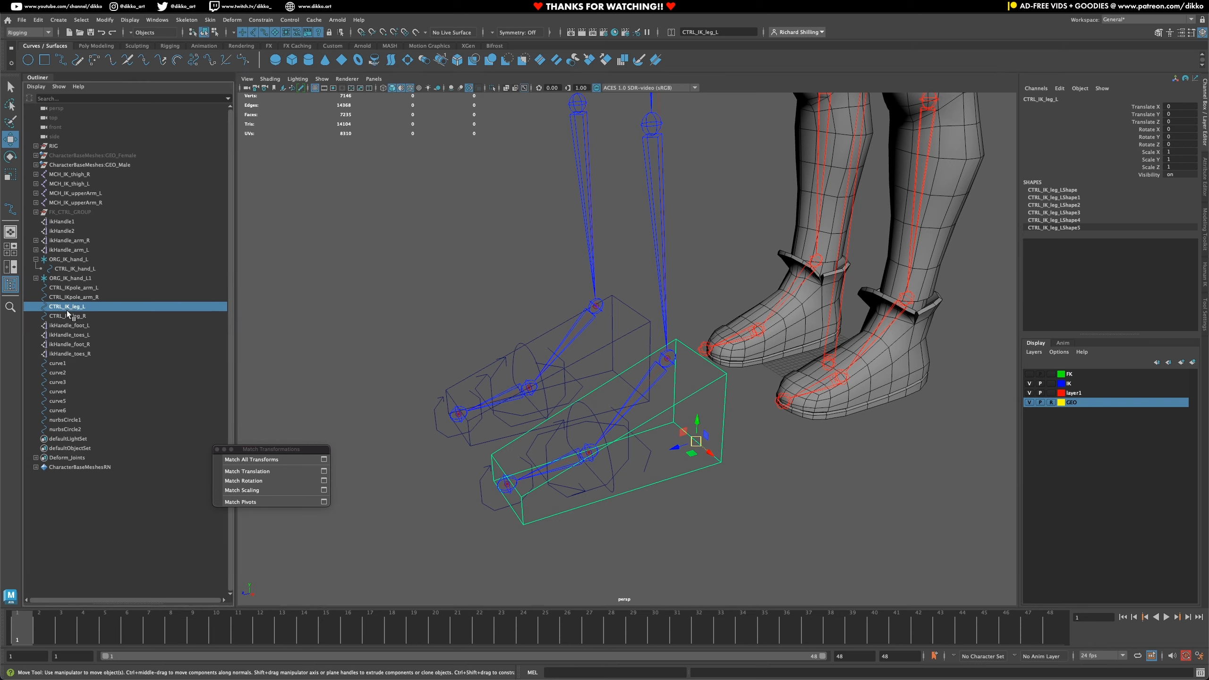
click(69, 317)
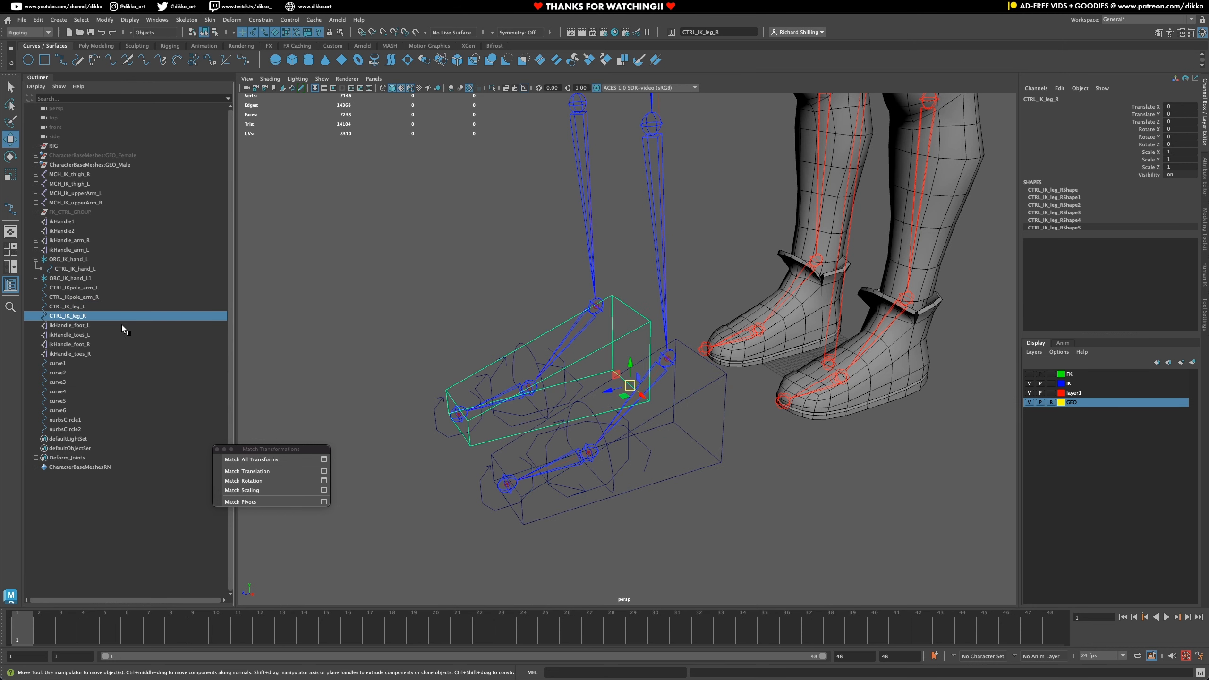
- Rename curve1, the arrow control at the left toe tip, to CTRL_IK_toeTip_L
double_click(58, 364)
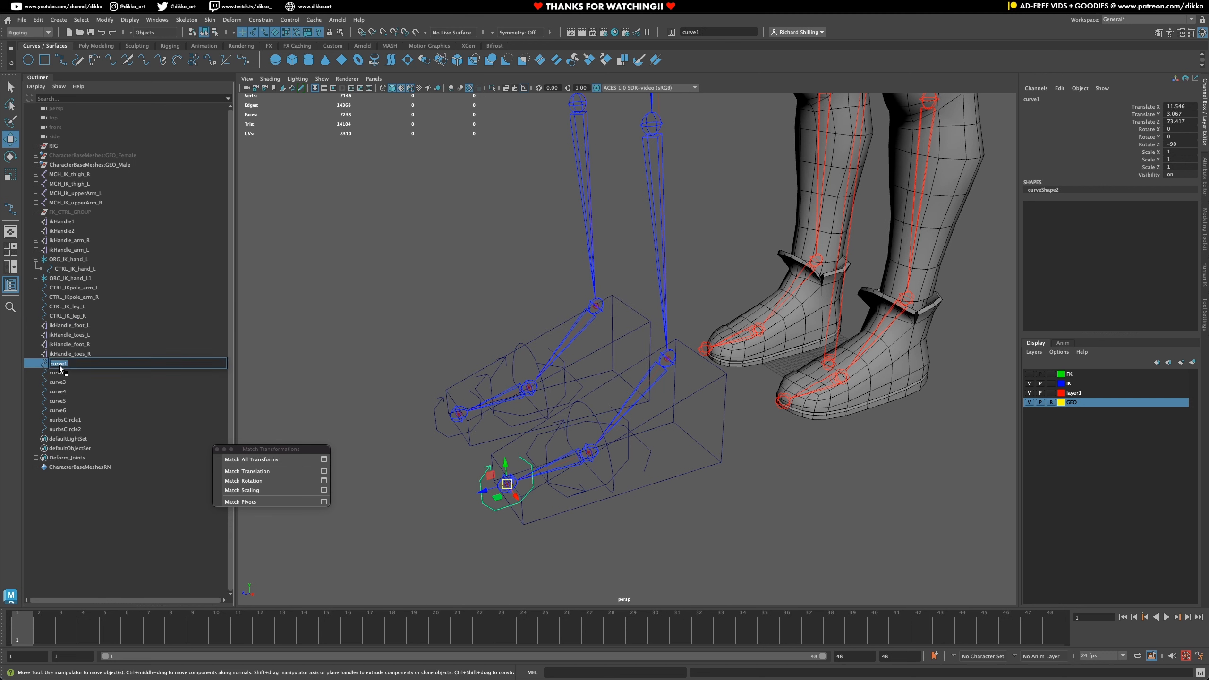
text(C)
text(TRL_IK_toeTip_L)
key(Return)
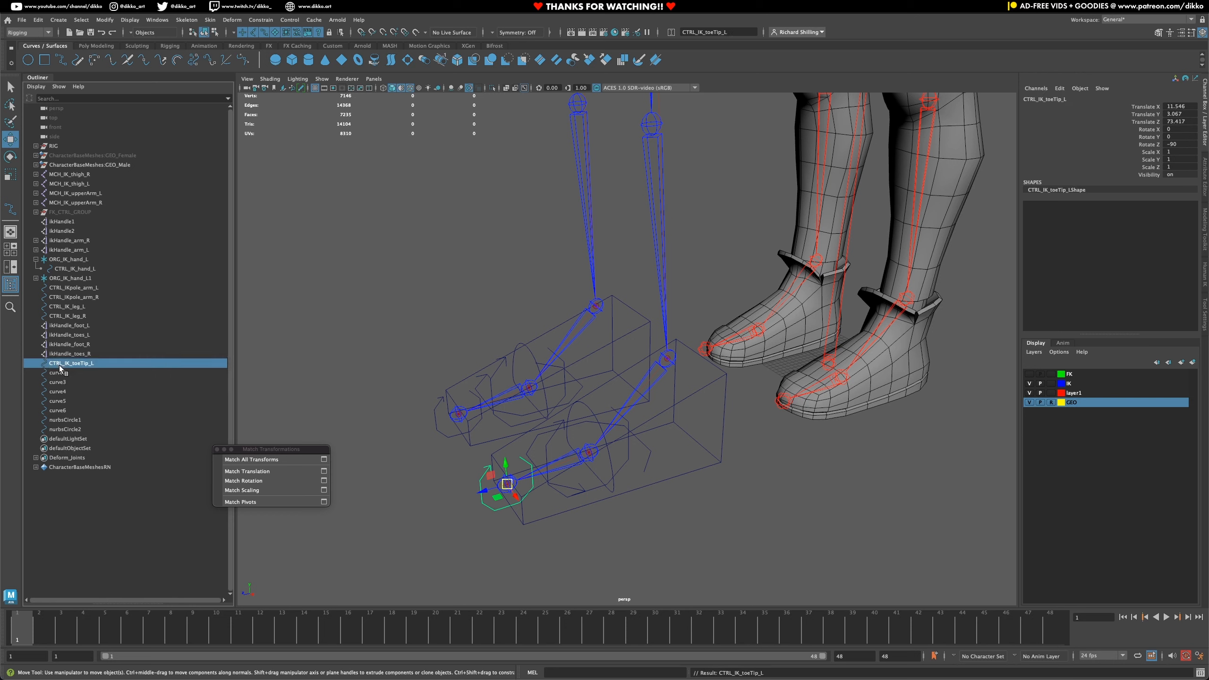
- Rename curve2, the arrow control at the right toe tip, to CTRL_IK_toeTip_R
click(59, 373)
double_click(59, 373)
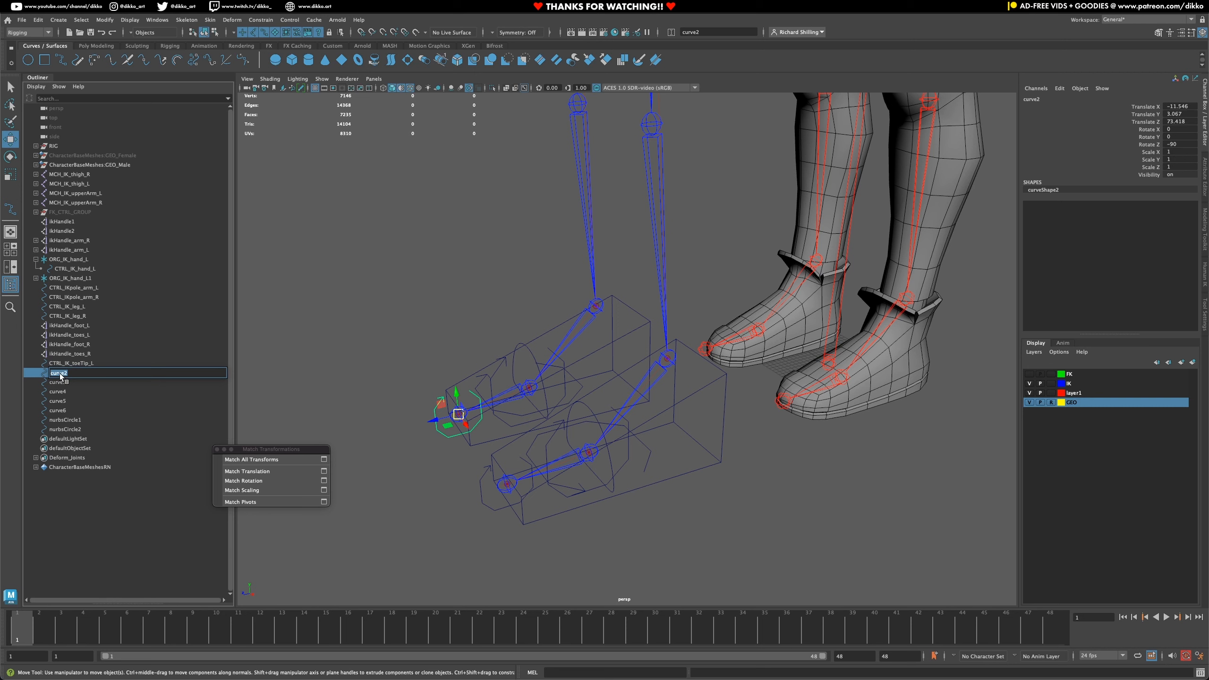
text(CTRL_IK_toeTip_R)
key(Return)
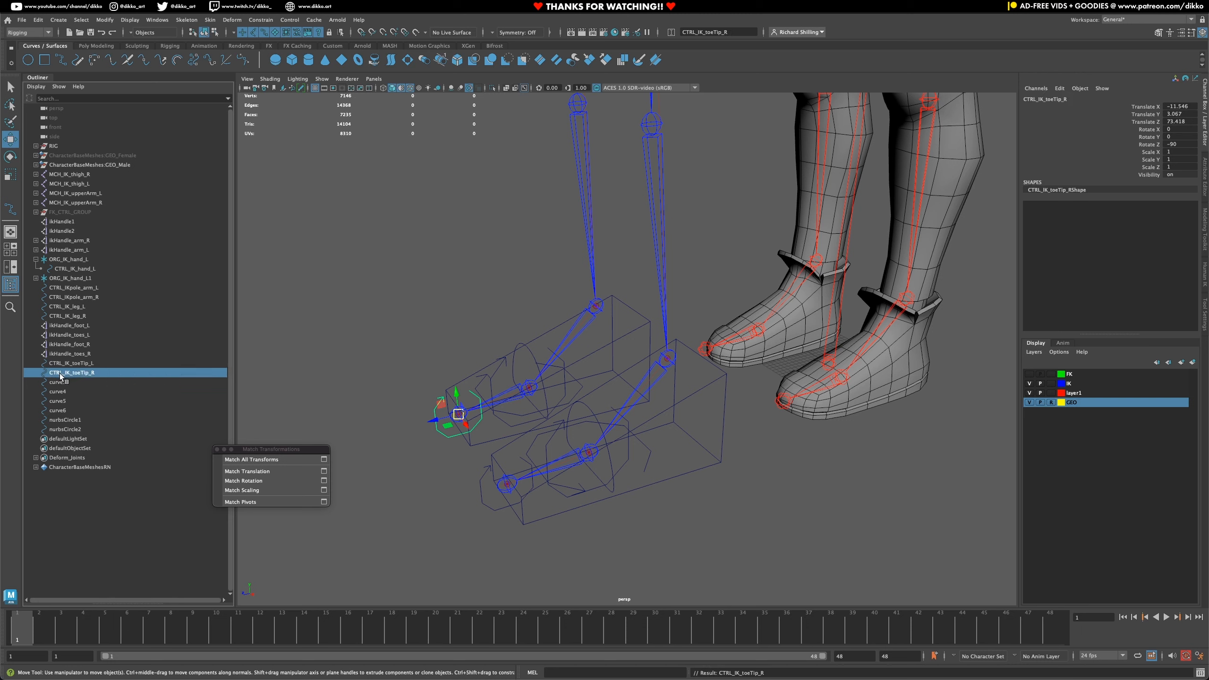
- Rename curve3, the upright arrow control at the left foot's ball joint, to CTRL_IK_heel_L
double_click(63, 381)
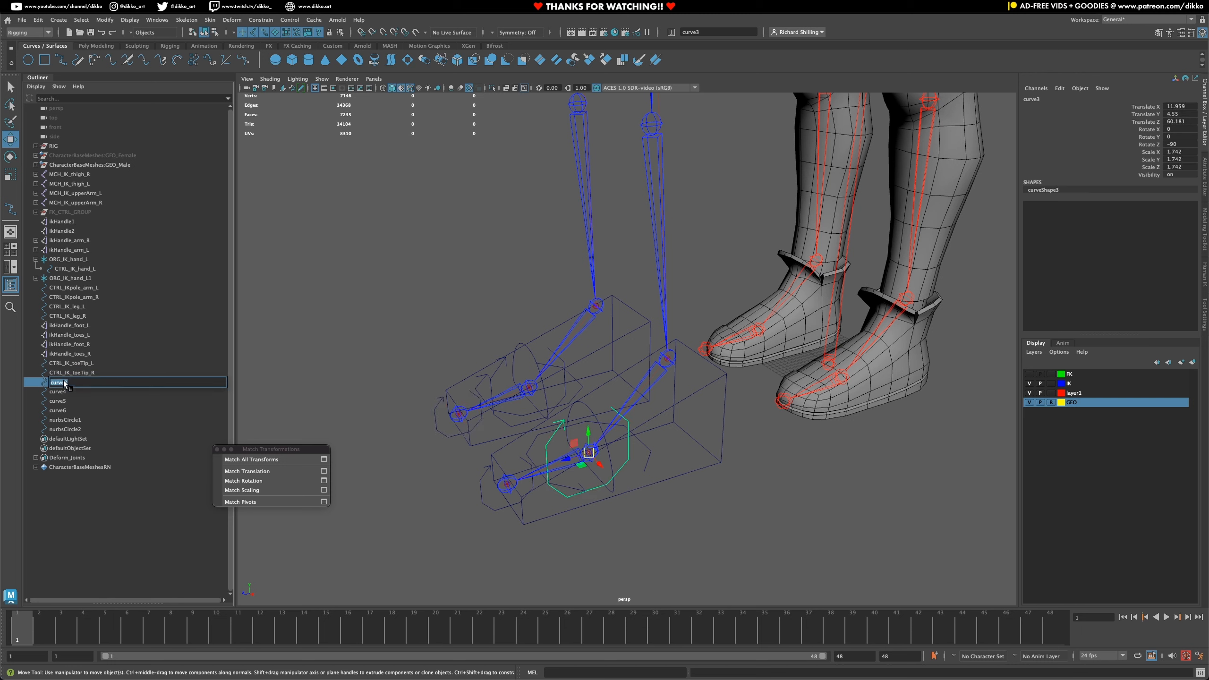
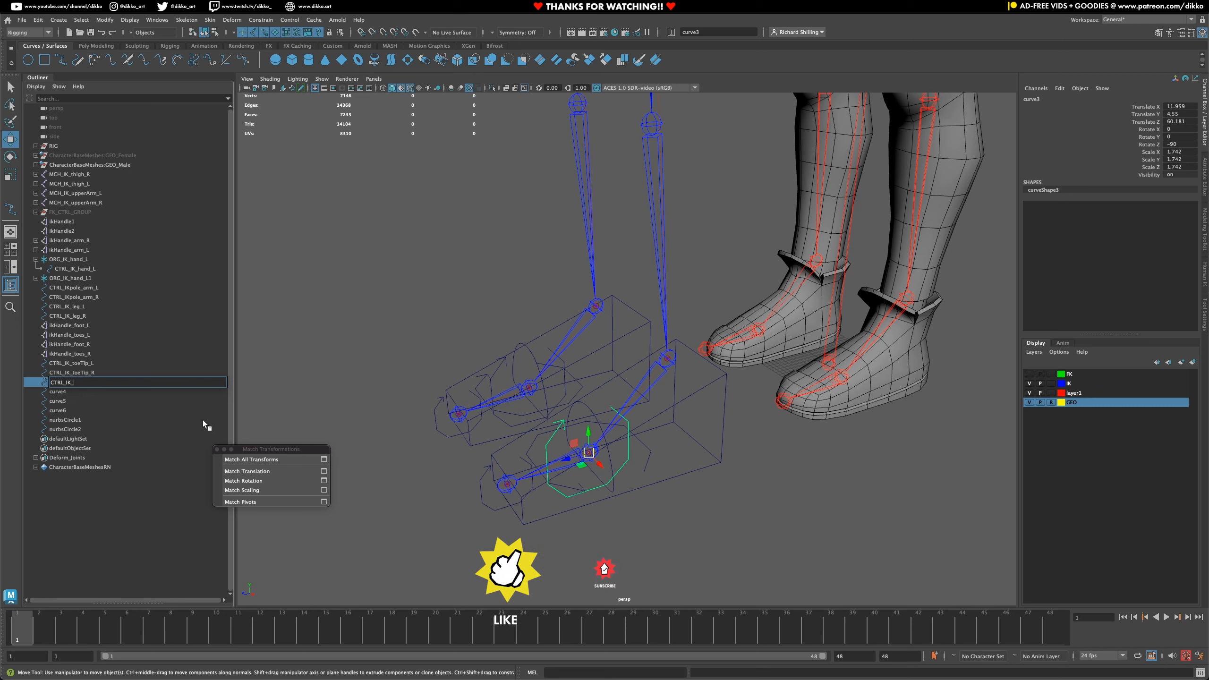
text(heel_)
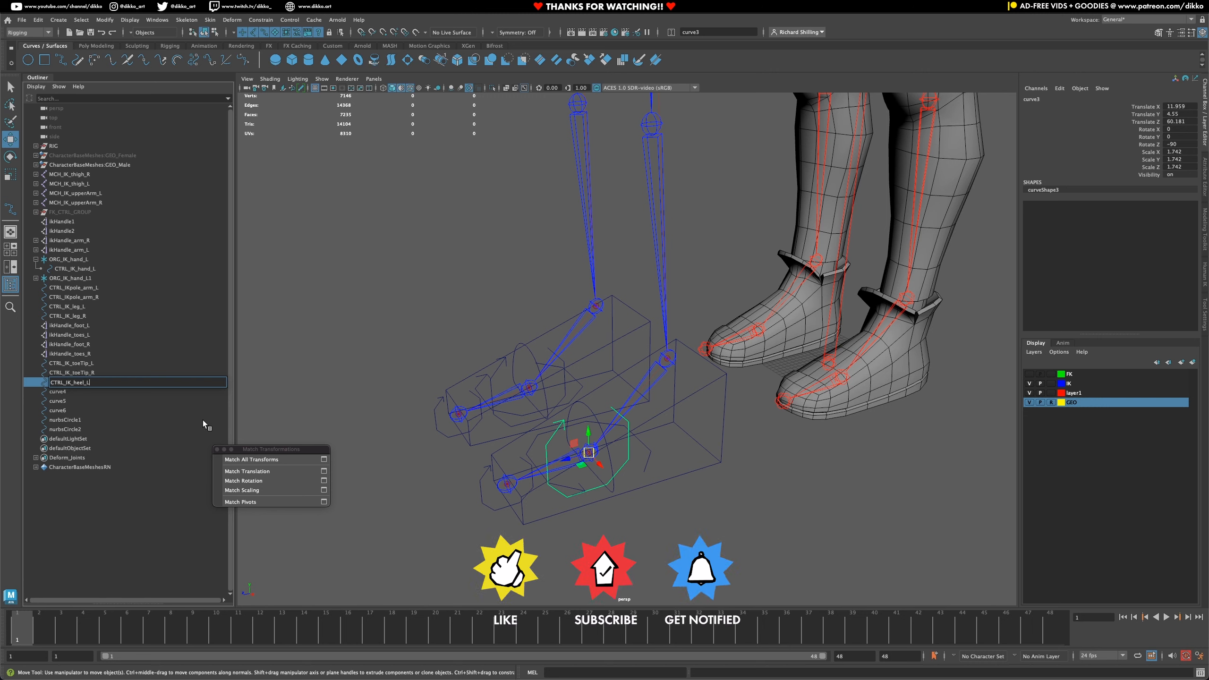
text(L)
key(Return)
- Rename curve4, the upright arrow control at the right foot's ball joint, to CTRL_IK_heel_R
click(57, 392)
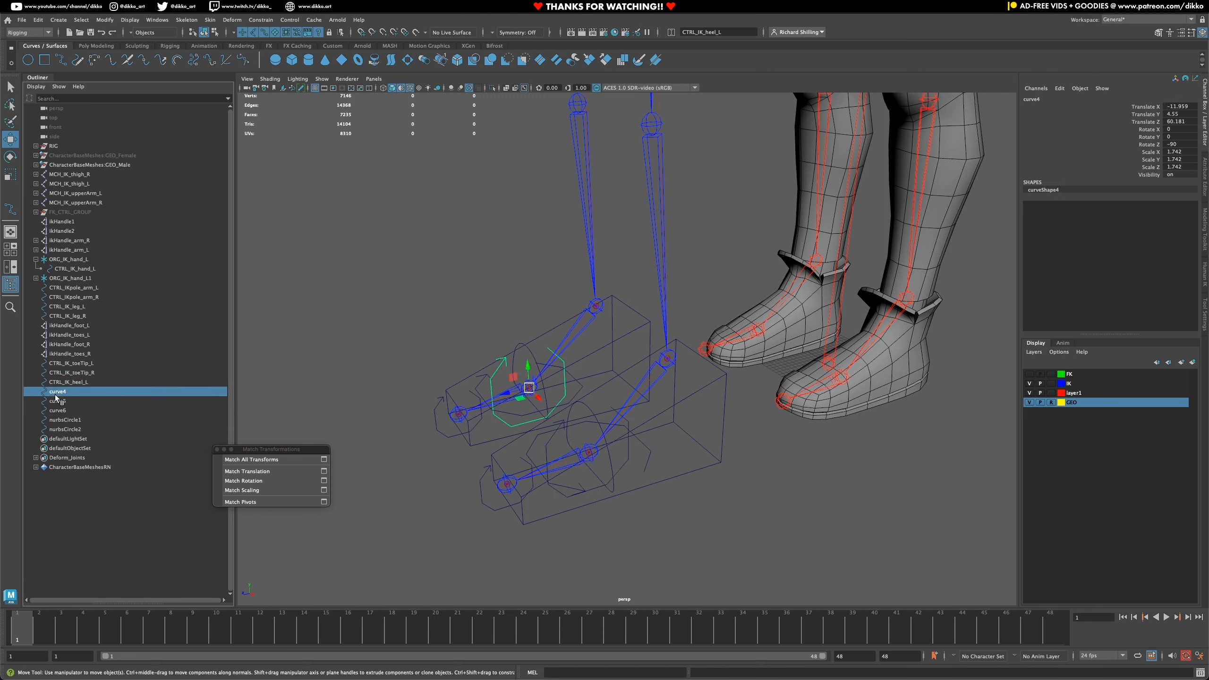
double_click(56, 392)
text(CTRL_IK_he)
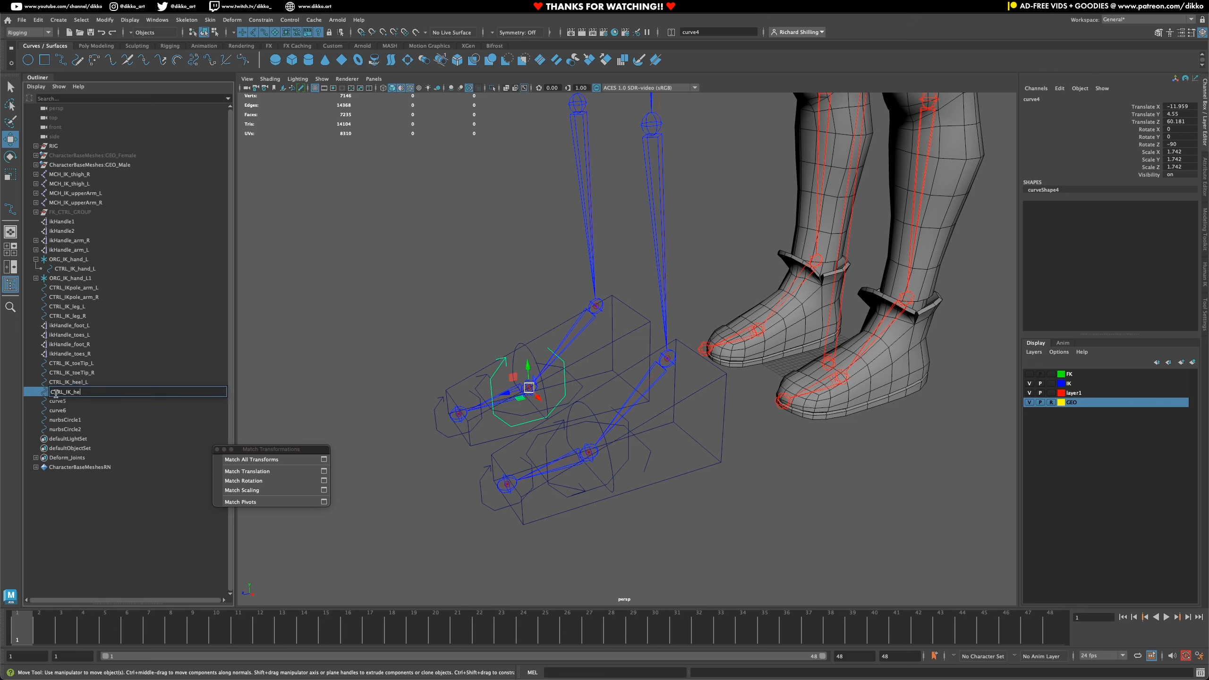
text(el_)
key(Return)
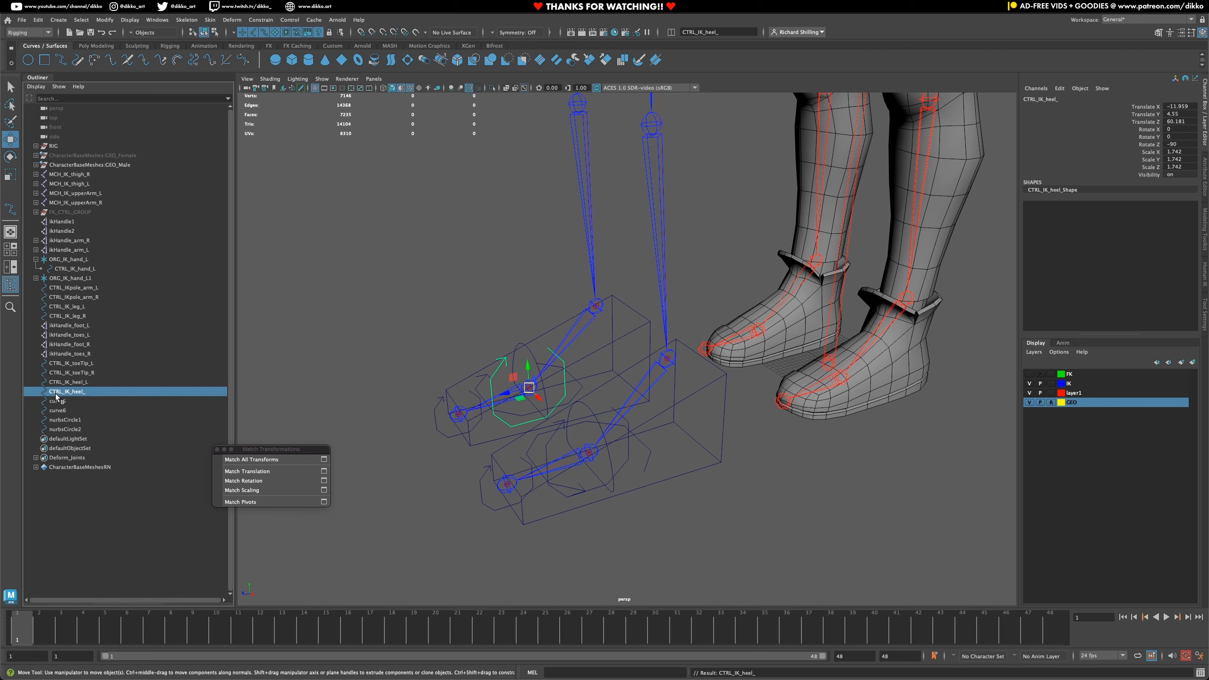
double_click(102, 390)
key(Right)
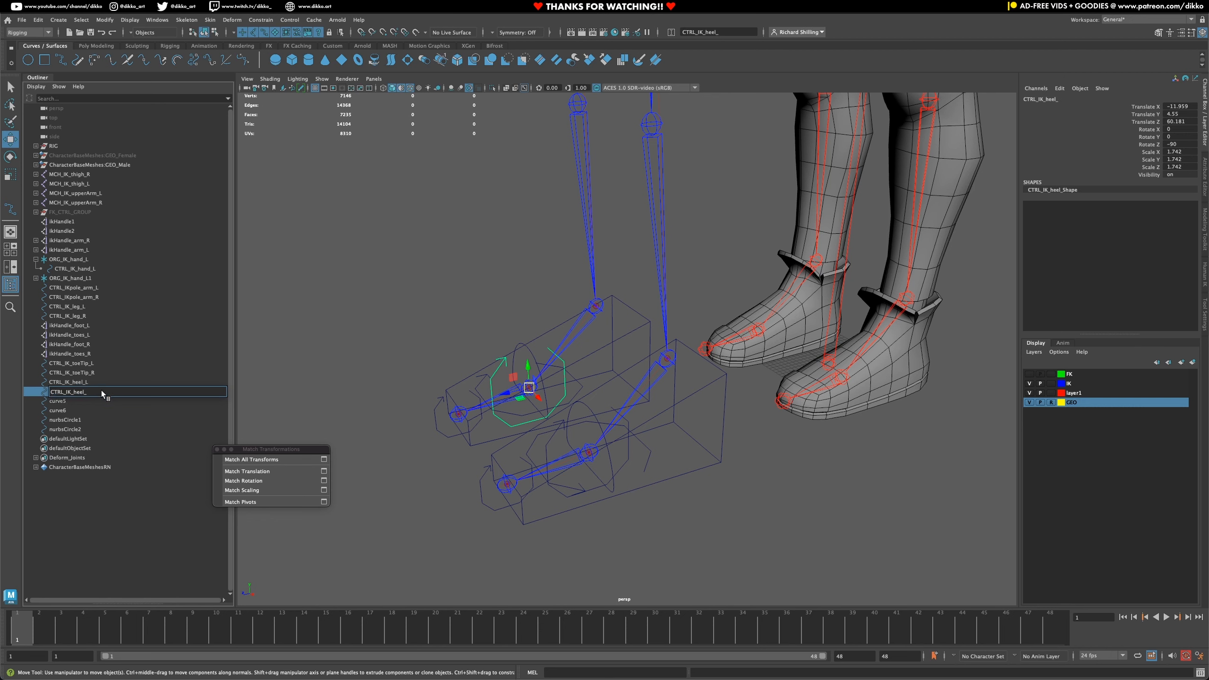
text(R)
key(Return)
- Rename curve5, the flat arrow control around the left foot's ball joint, to CTRL_IK_footSwivel_L
click(62, 410)
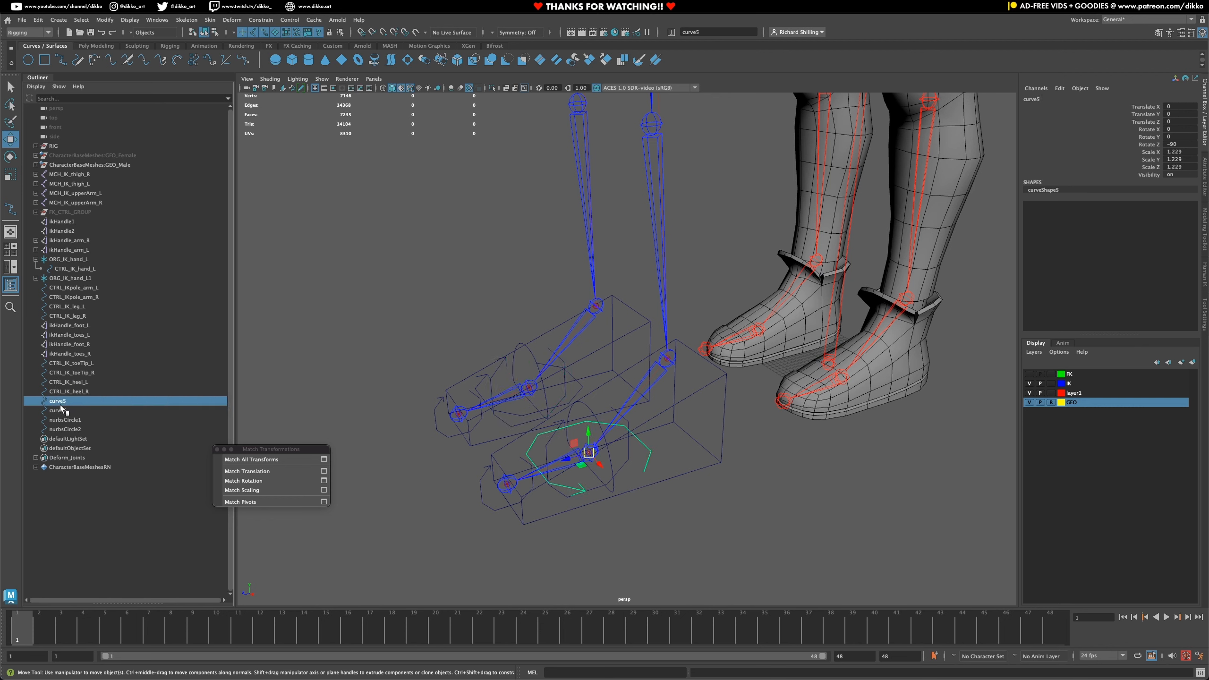
double_click(62, 409)
click(72, 401)
double_click(74, 402)
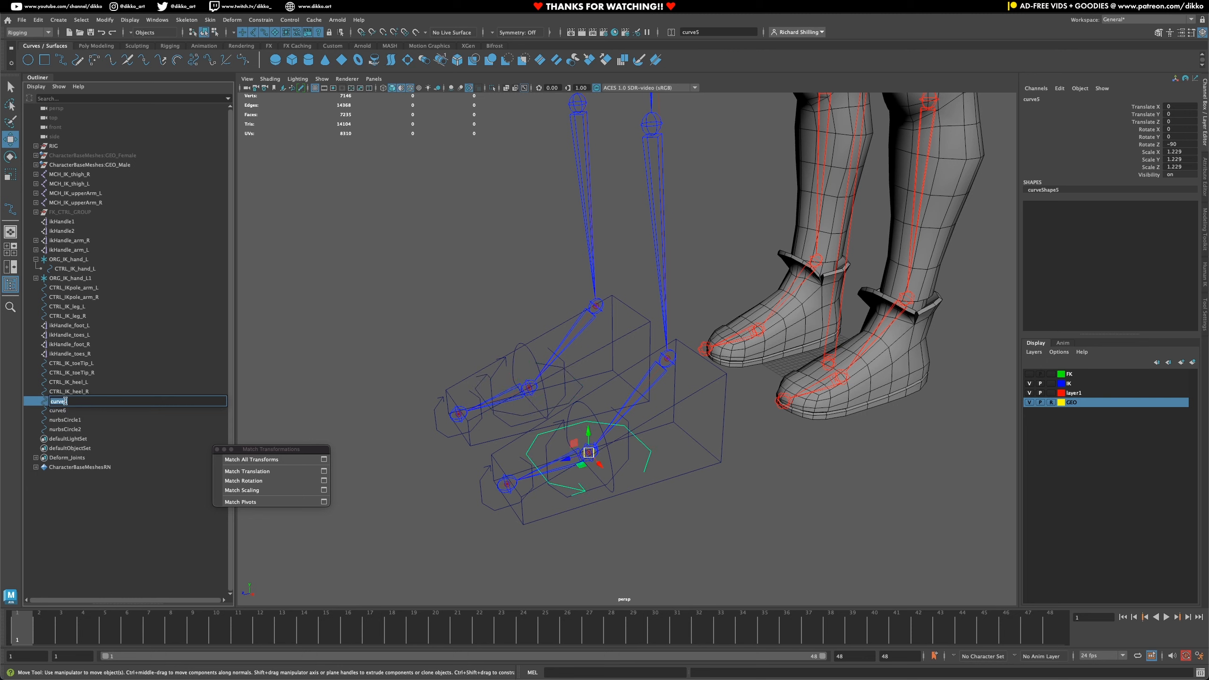
key(Right)
key(ctrl+a)
text(C)
text(TRL_IK_footSwivel_L)
key(Return)
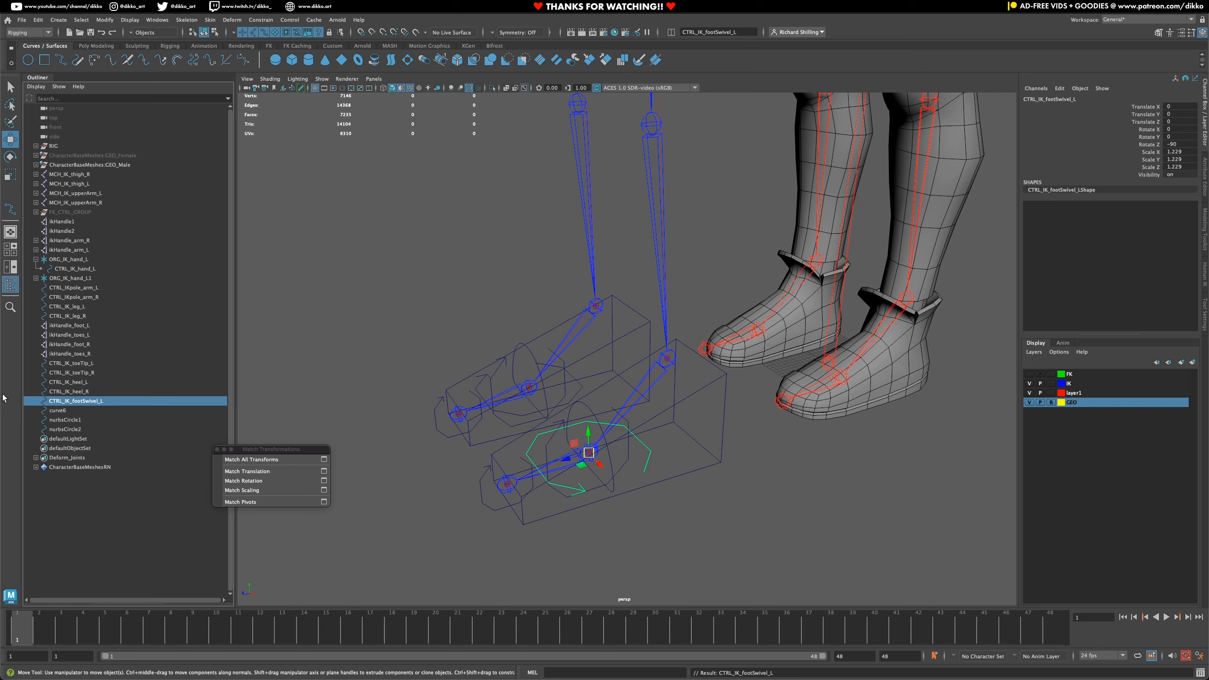
- Rename curve6, the flat arrow control around the right foot's ball joint, to CTRL_IK_footSwivel_R
double_click(58, 411)
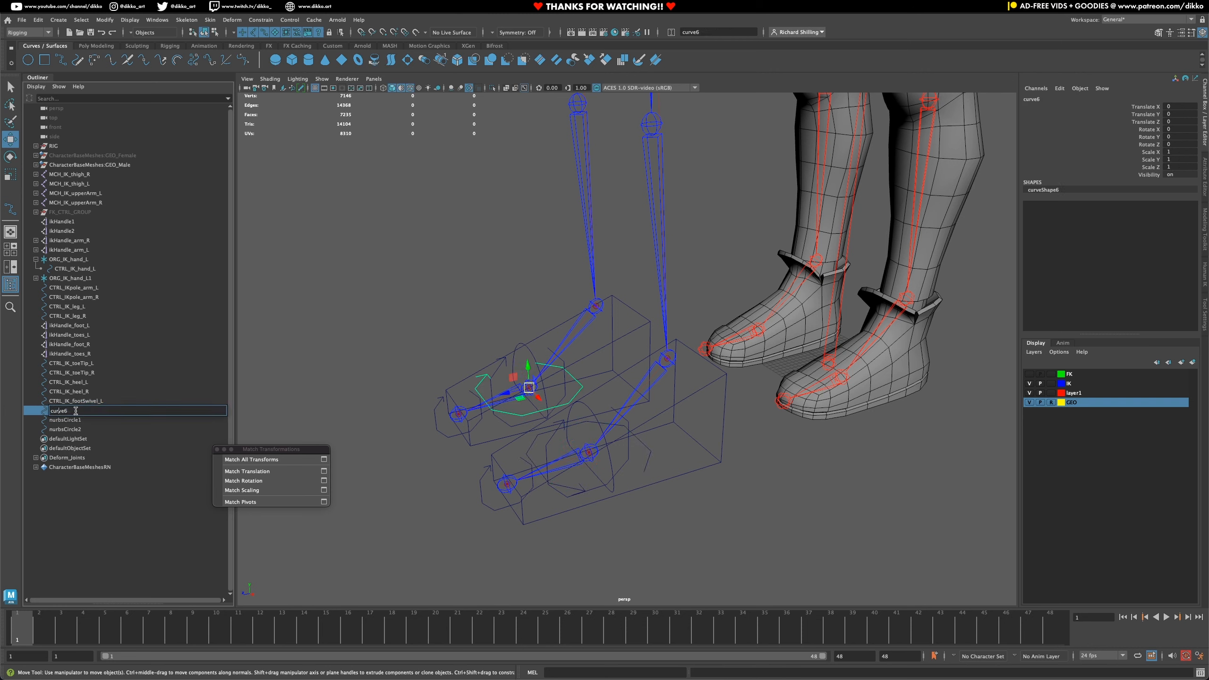
drag(76, 410, 34, 408)
text(CTRL_IK)
key(Return)
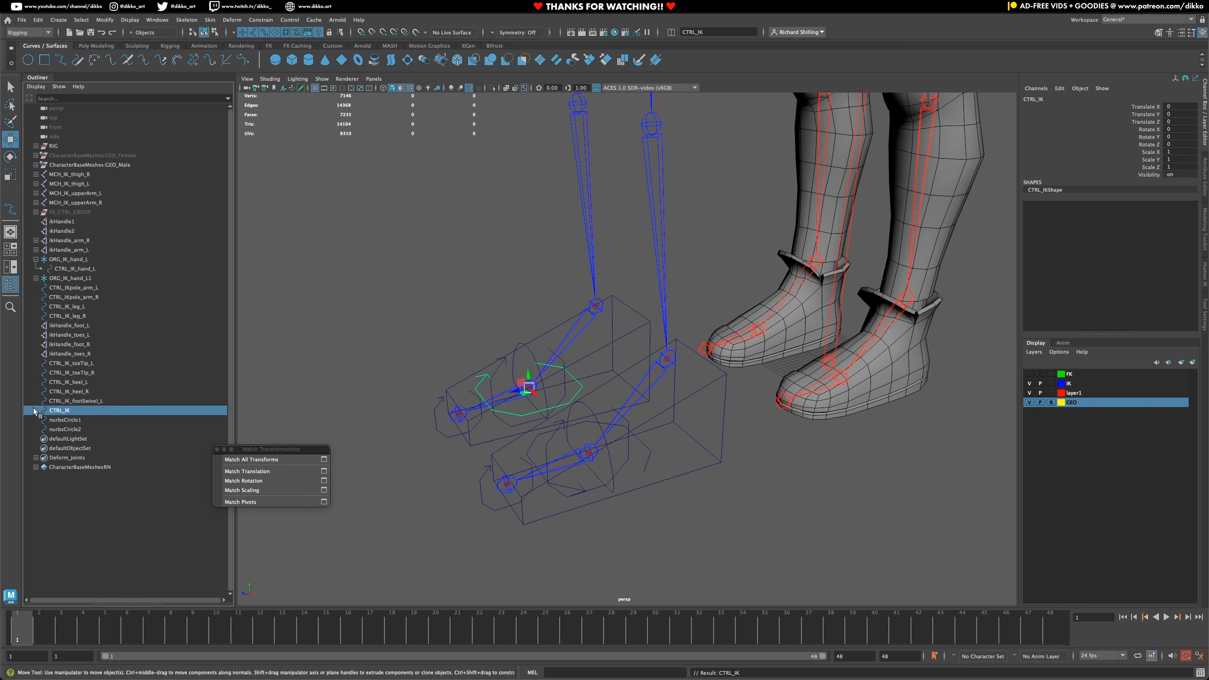
double_click(71, 411)
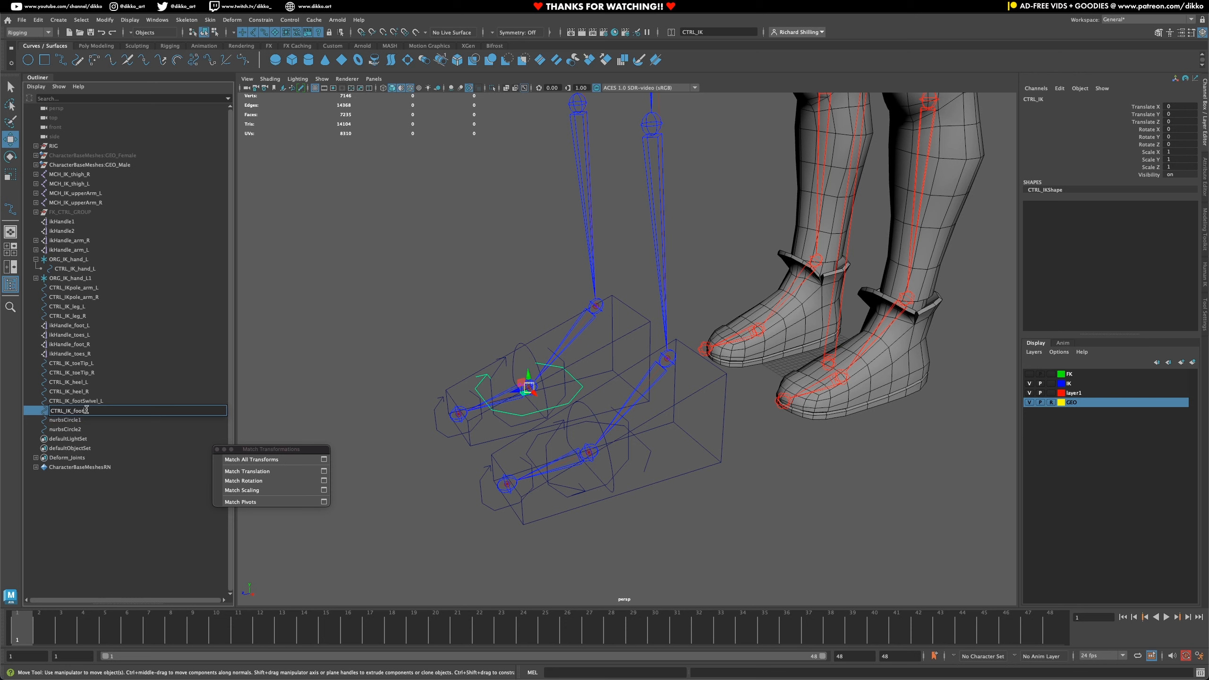
text(_footSwivel_R)
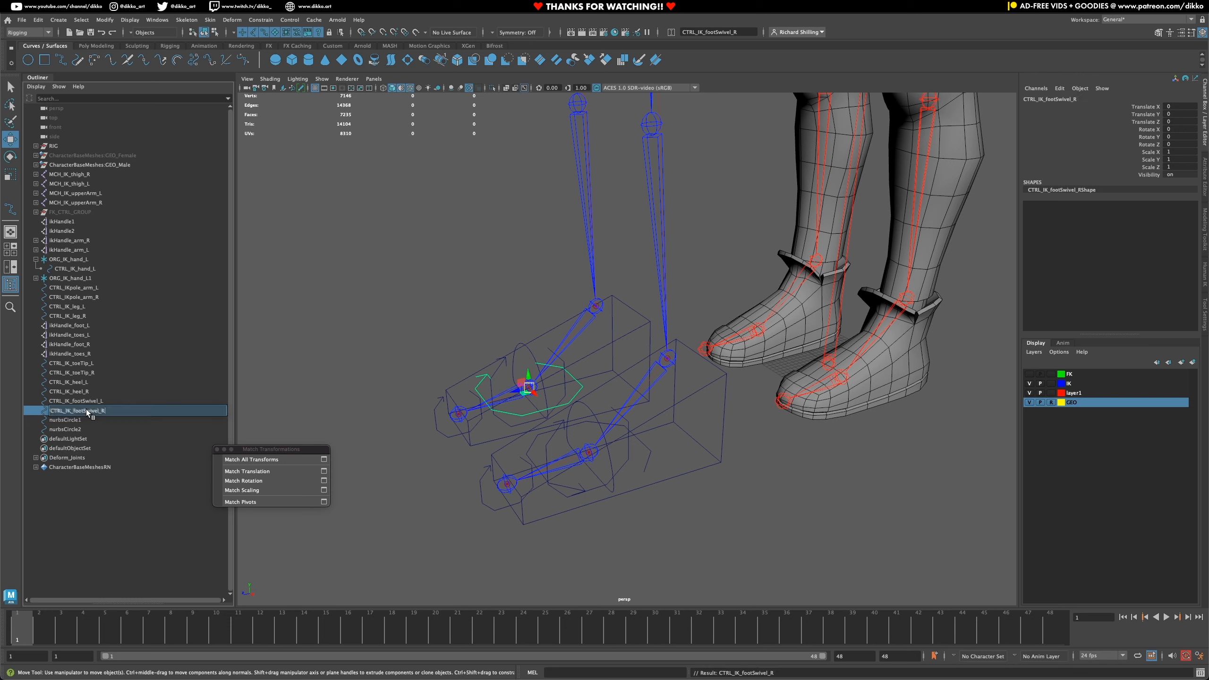
key(Return)
- Rename nurbsCircle1, the half-circle control on the left foot, to CTRL_IK_toes_L
click(79, 420)
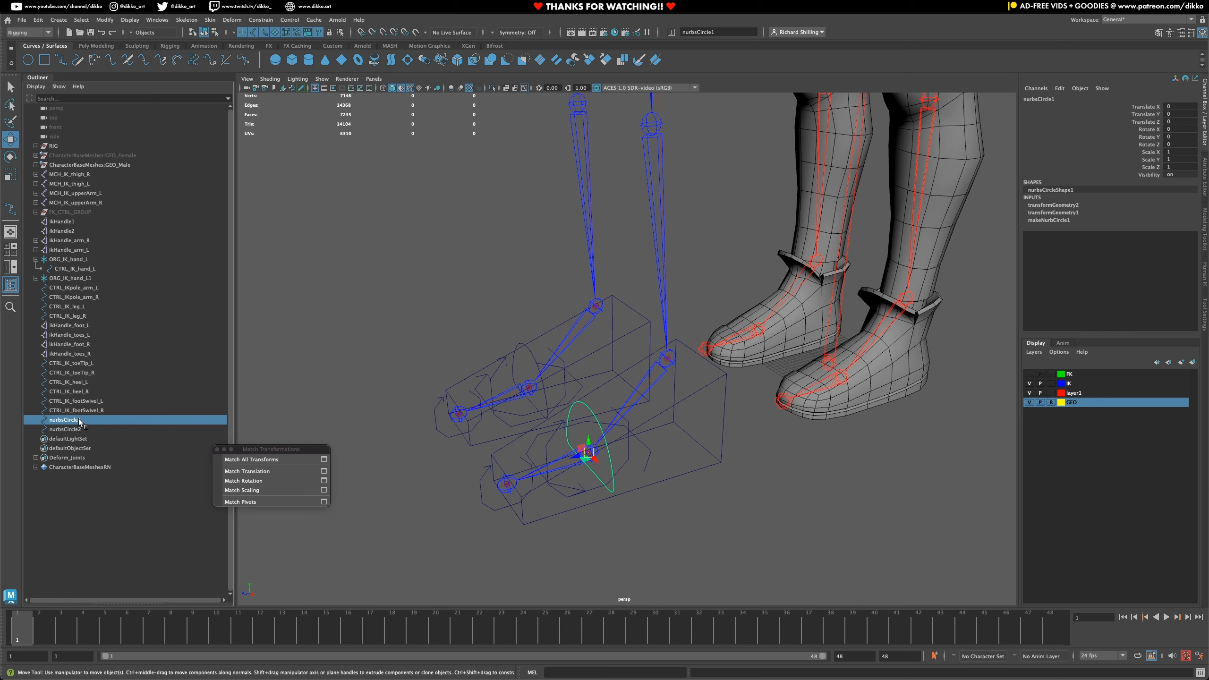
double_click(79, 420)
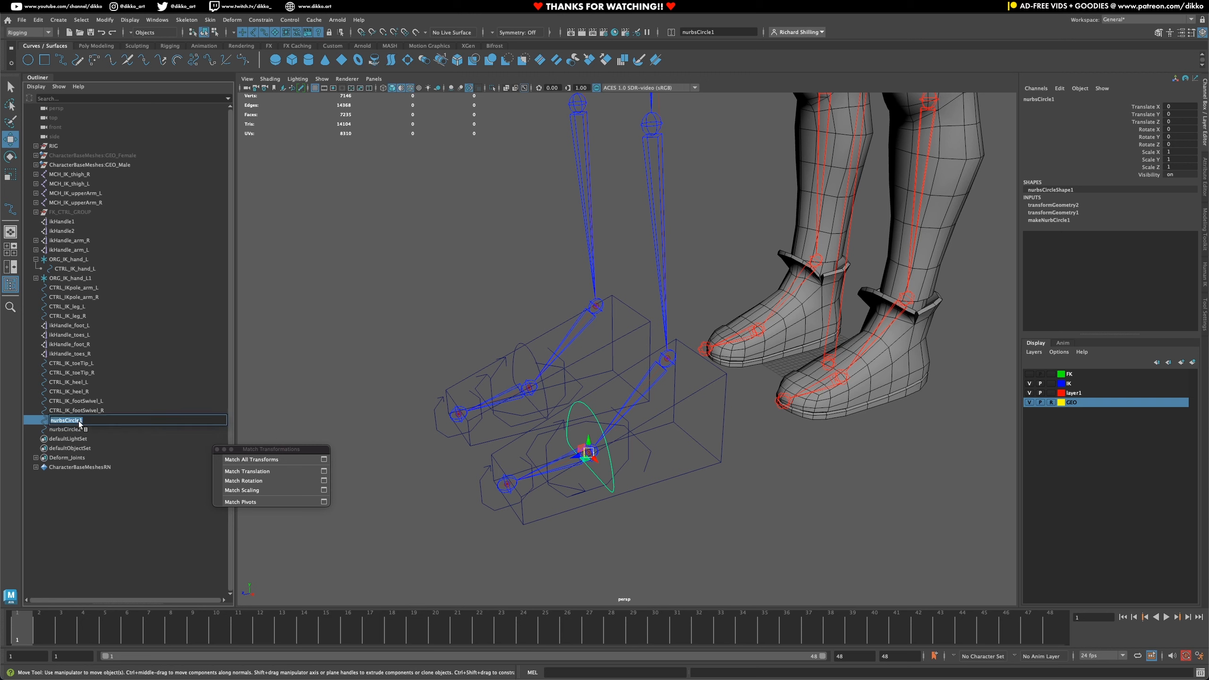
text(CTRL_IK_toes_L)
key(Return)
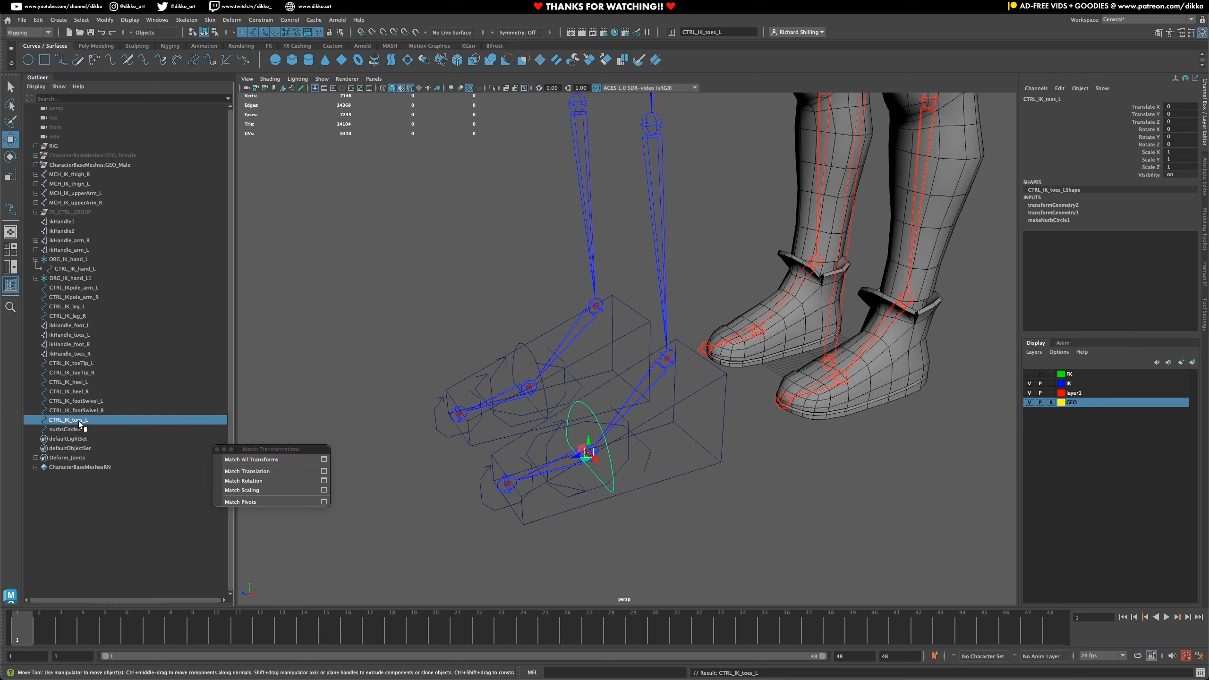
- Rename the half-circle toe control on the right foot to CTRL_IK_toes_R
double_click(79, 429)
text(CTRL_IK_)
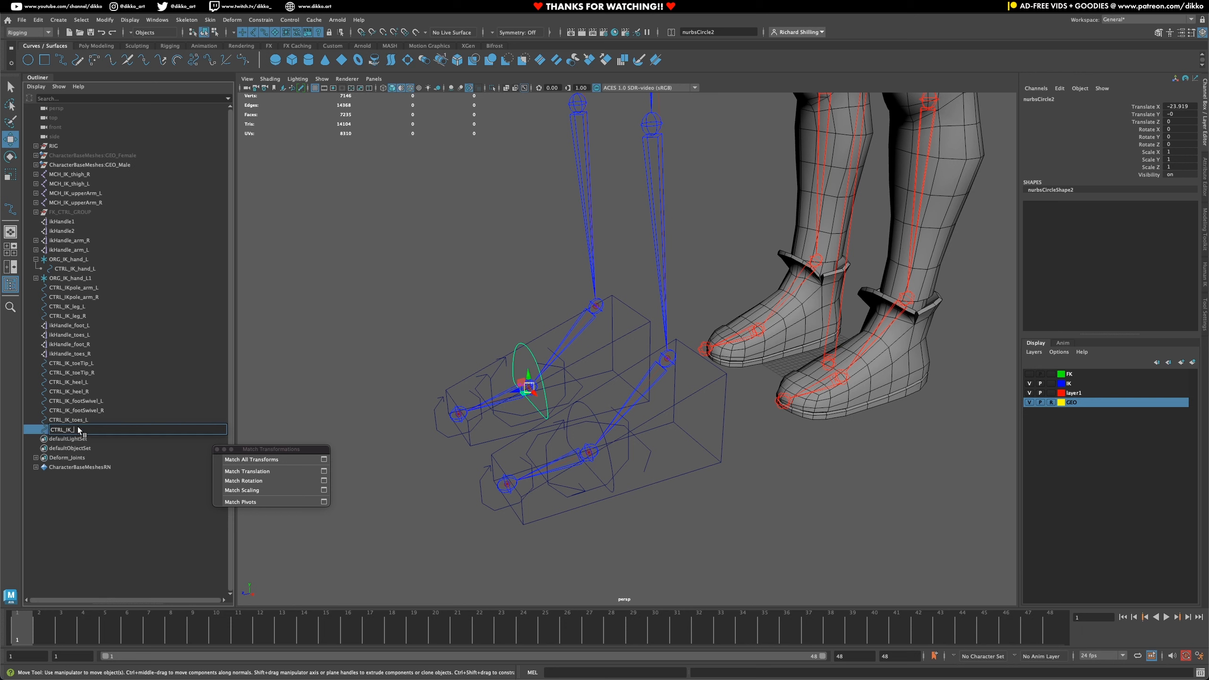
text(toes_R)
key(Return)
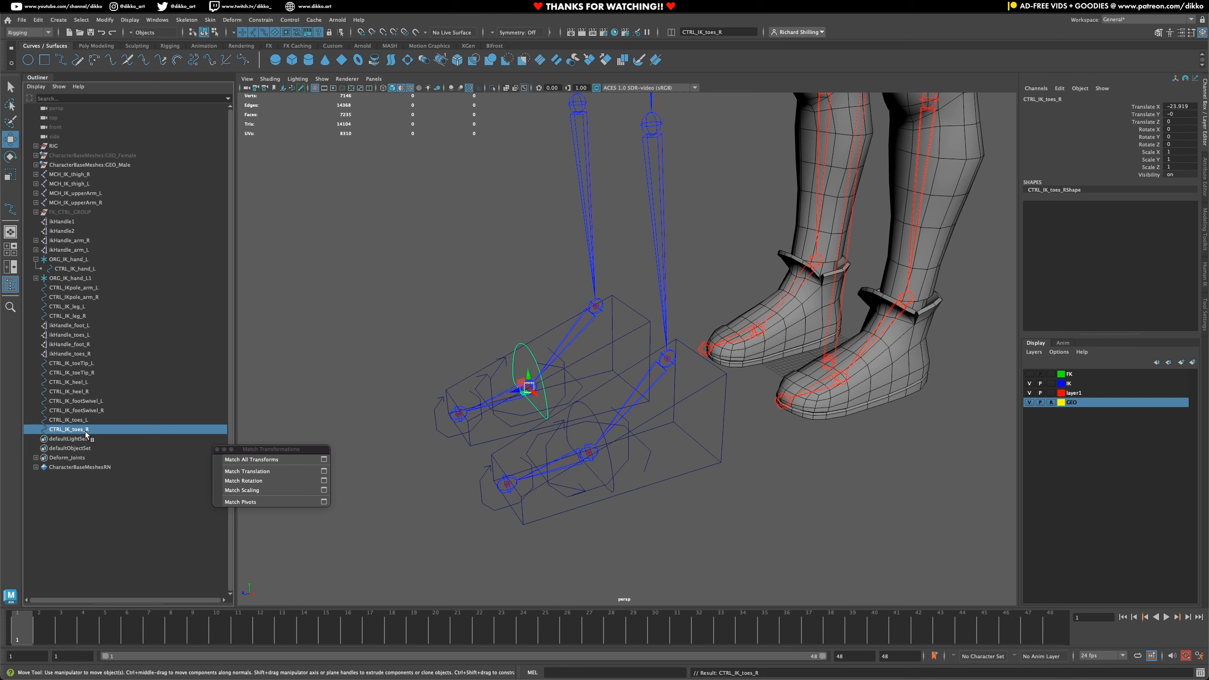
- Freeze all transforms on the eight foot controls from CTRL_IK_toeTip_L through CTRL_IK_toes_R
click(87, 420)
click(90, 410)
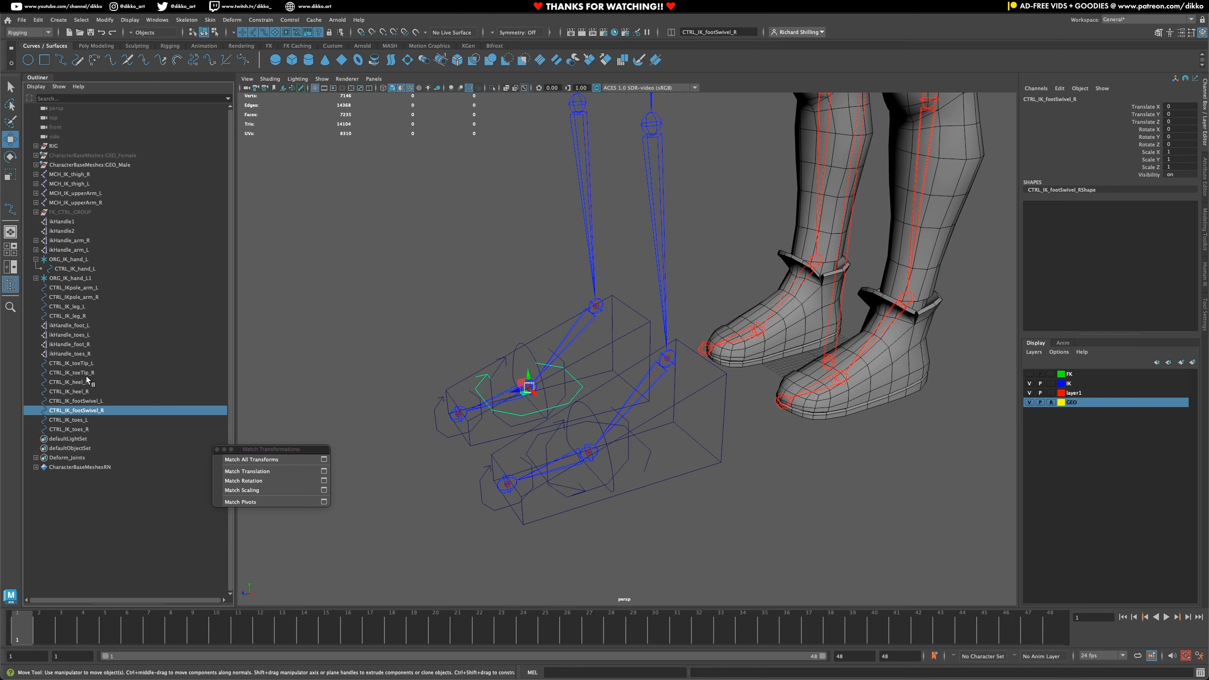
click(90, 364)
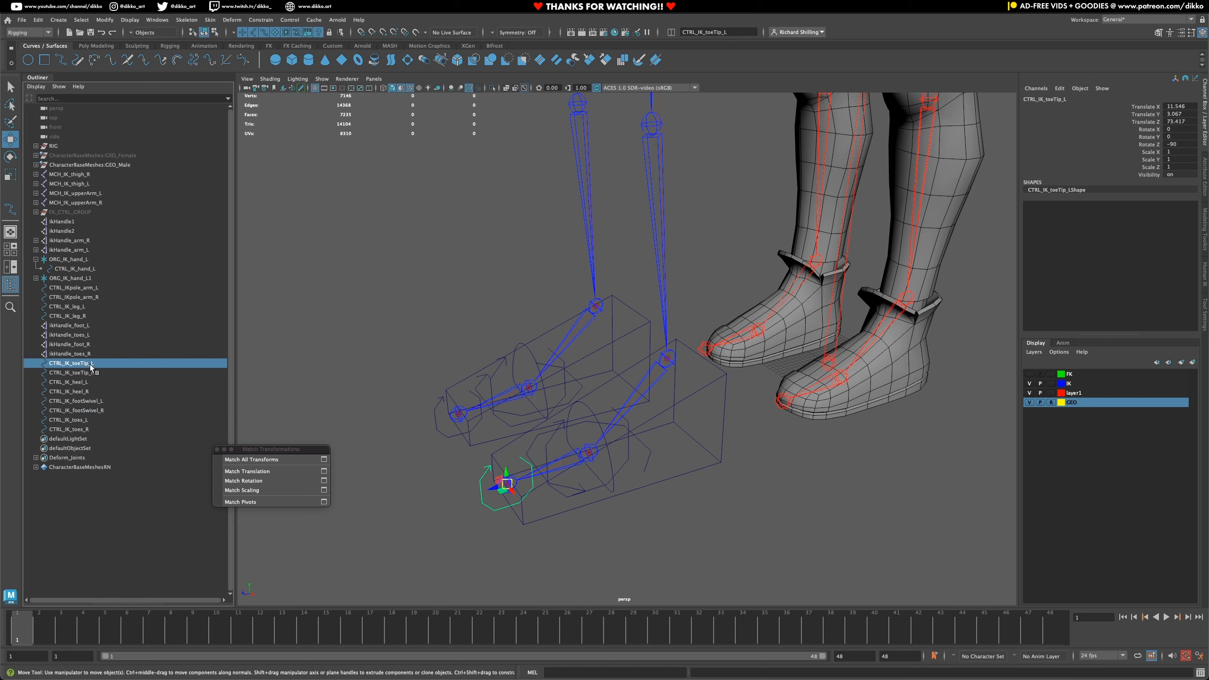
shift+click(71, 430)
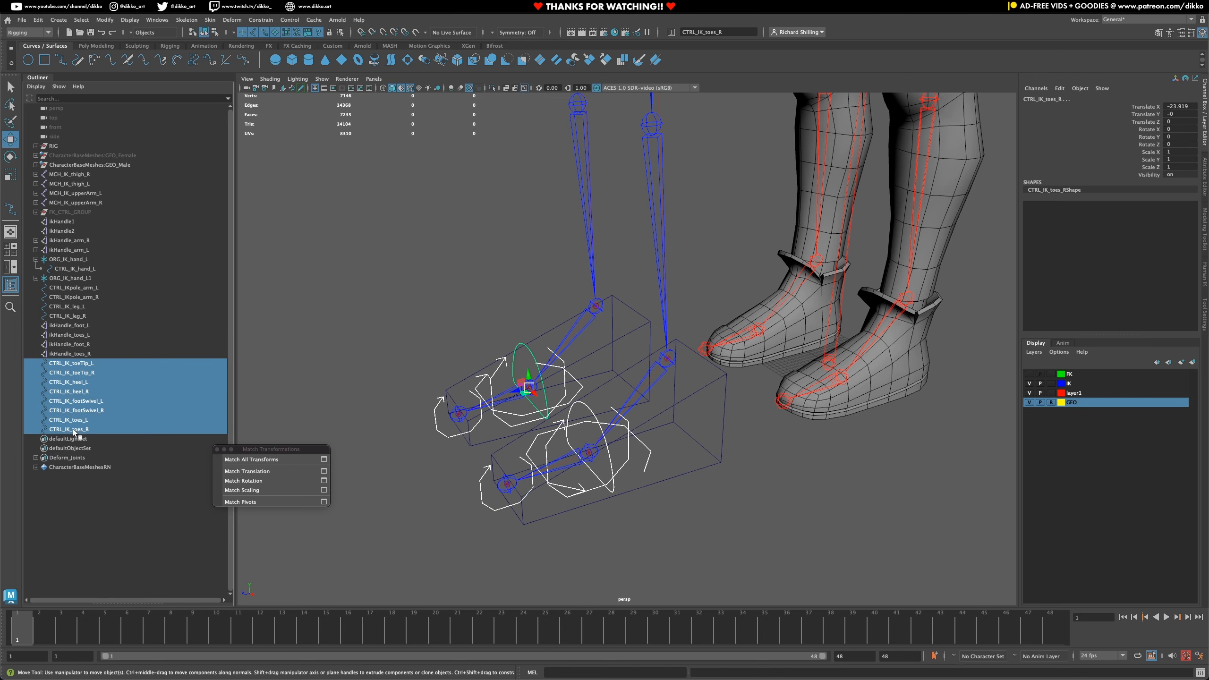
right_click(1126, 176)
mouse_move(1114, 343)
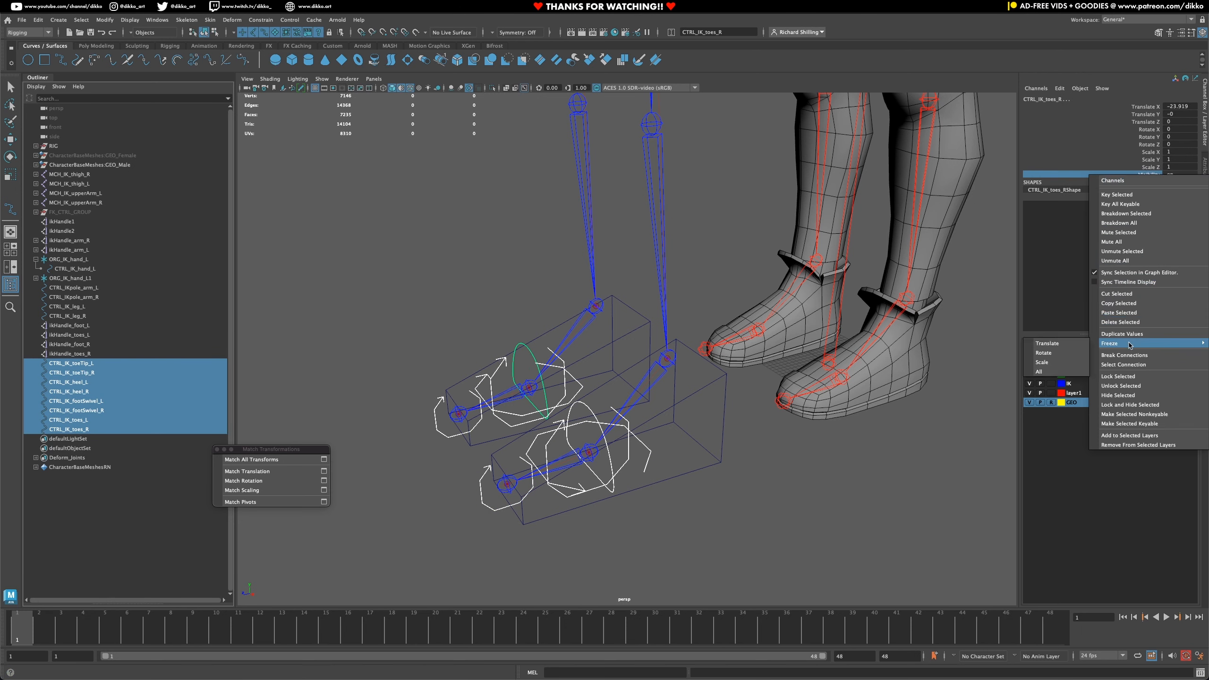
click(1072, 372)
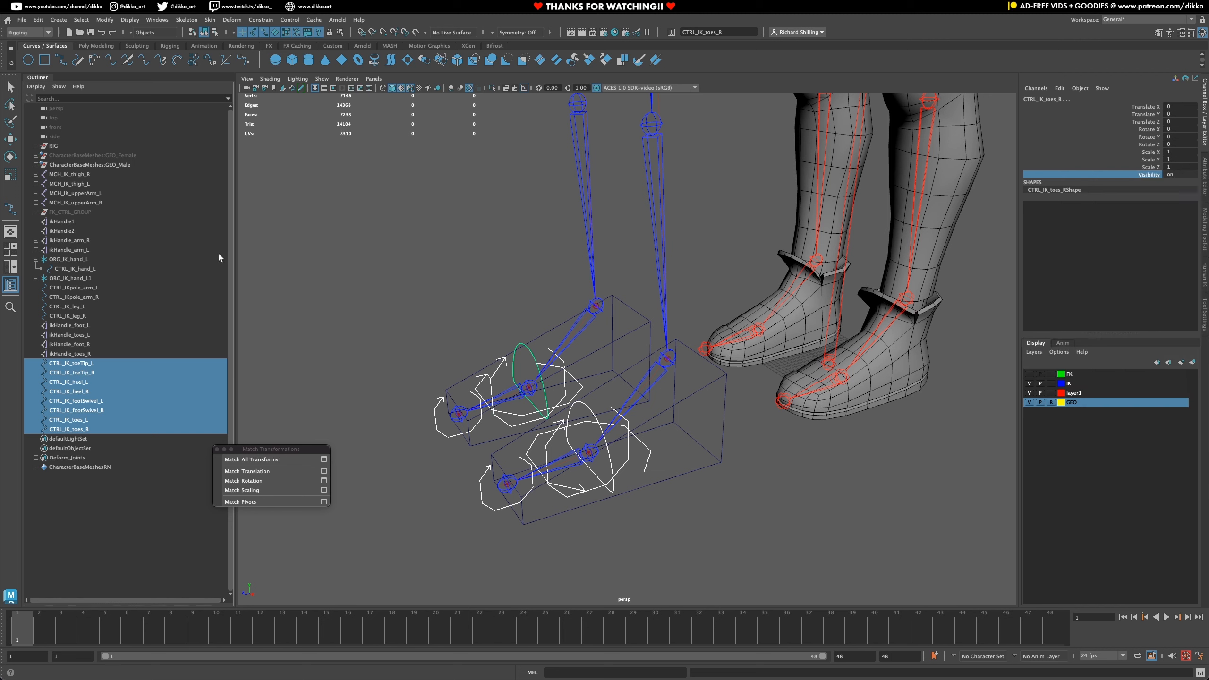
- Parent CTRL_IK_footSwivel_L under CTRL_IK_leg_L and CTRL_IK_footSwivel_R under CTRL_IK_leg_R, and expand both hierarchies
click(625, 300)
click(720, 436)
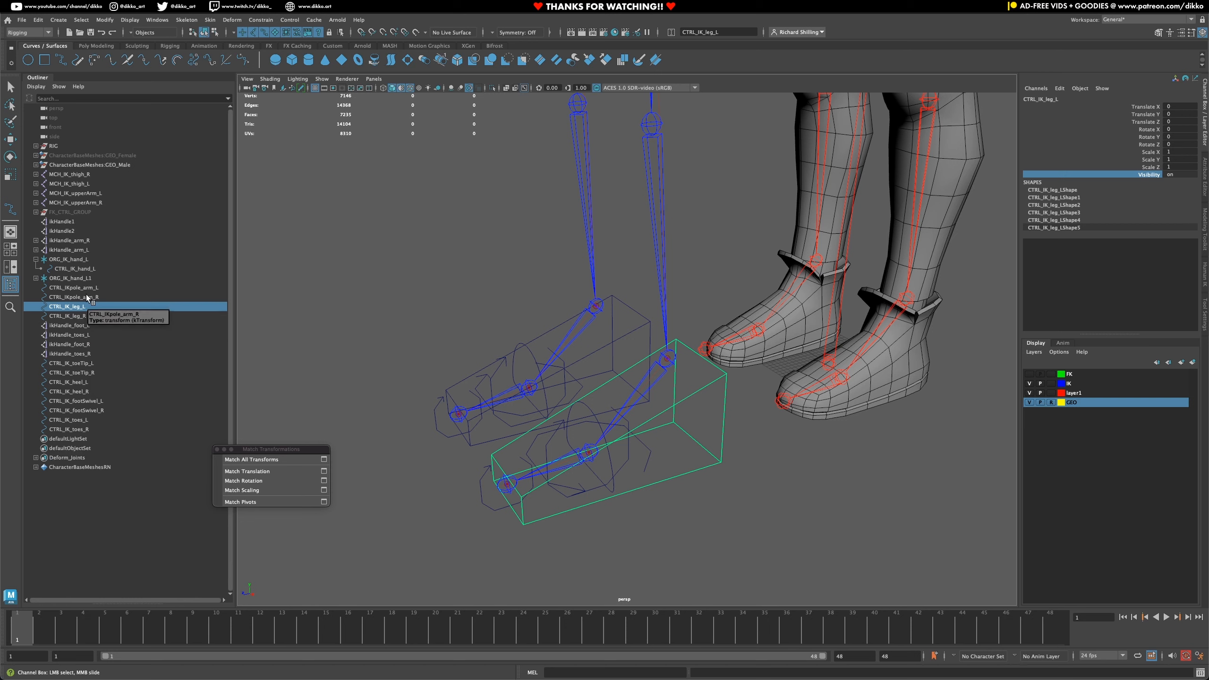
click(84, 317)
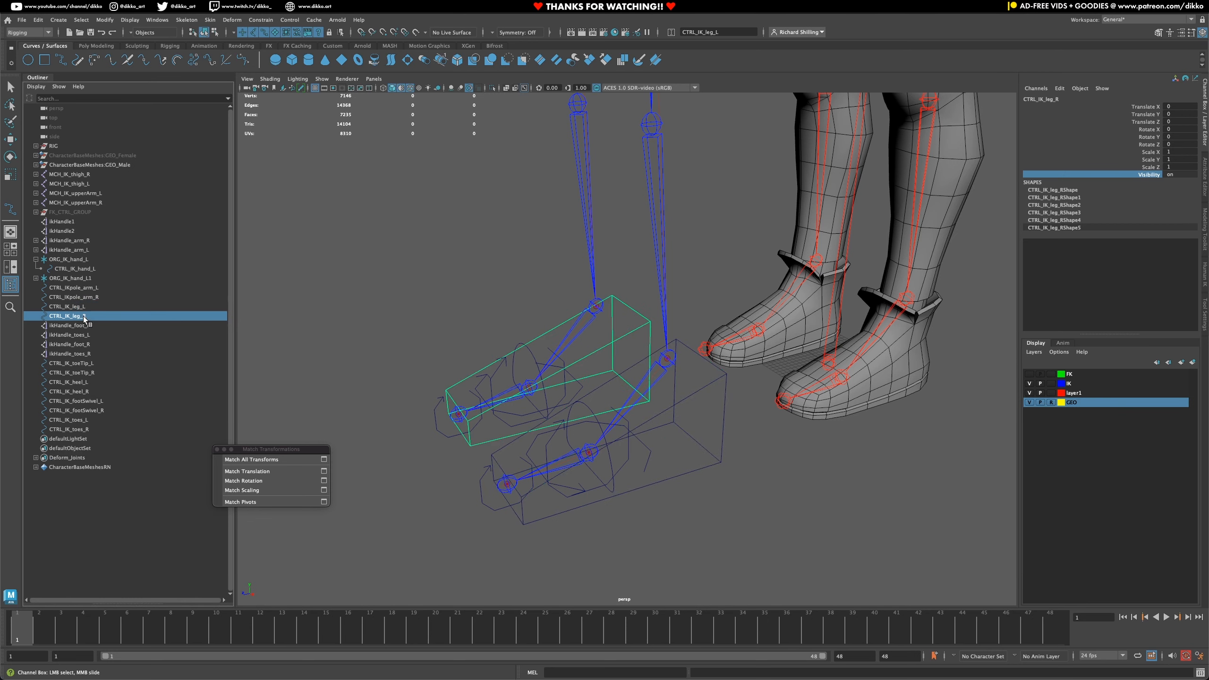
click(85, 308)
click(85, 315)
click(85, 307)
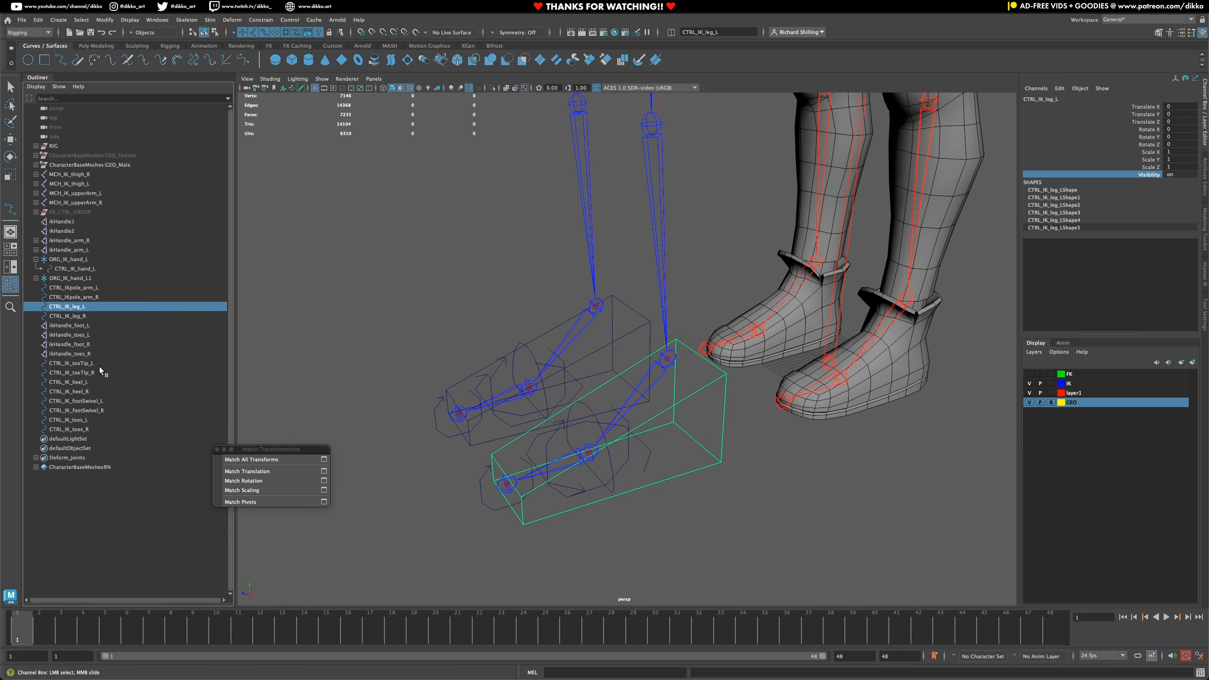
click(91, 402)
middle_drag(87, 402, 115, 307)
click(92, 401)
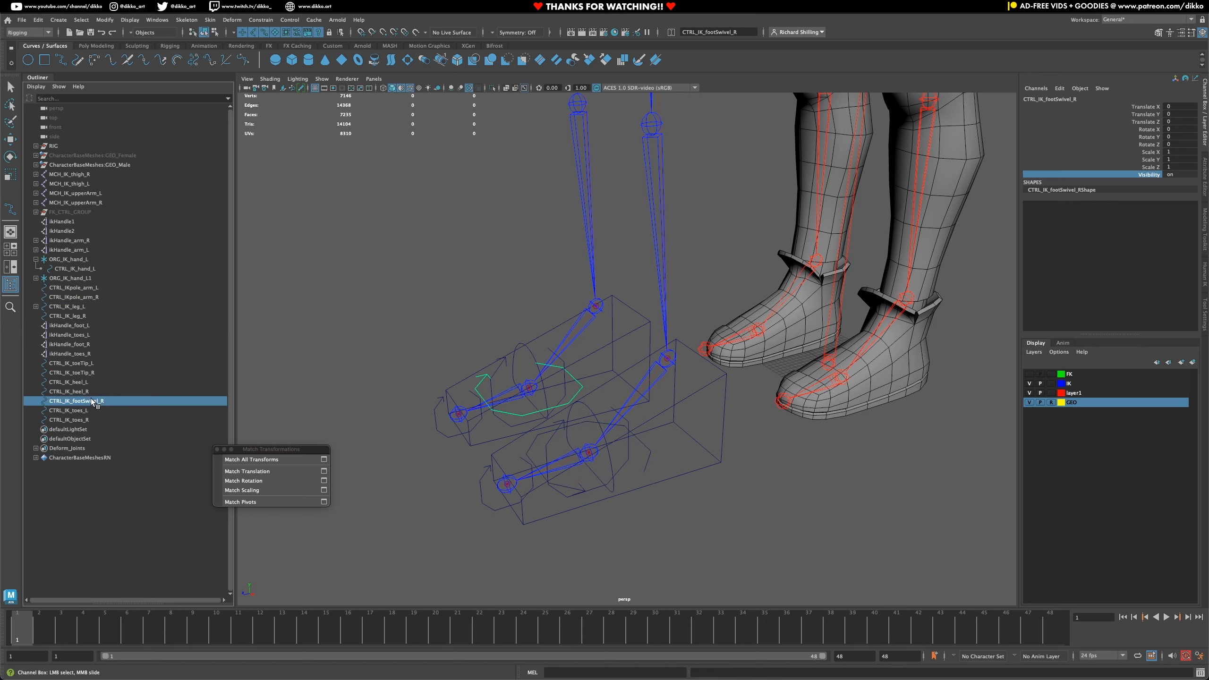
middle_drag(91, 399, 111, 314)
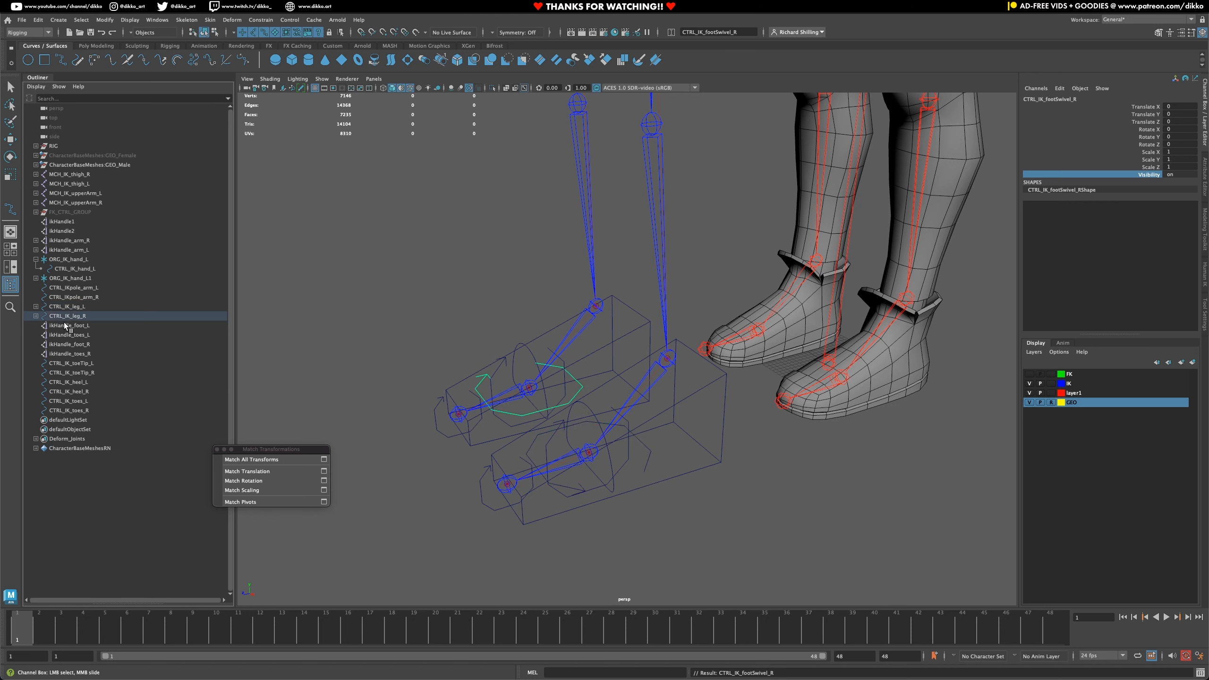
click(36, 316)
click(36, 306)
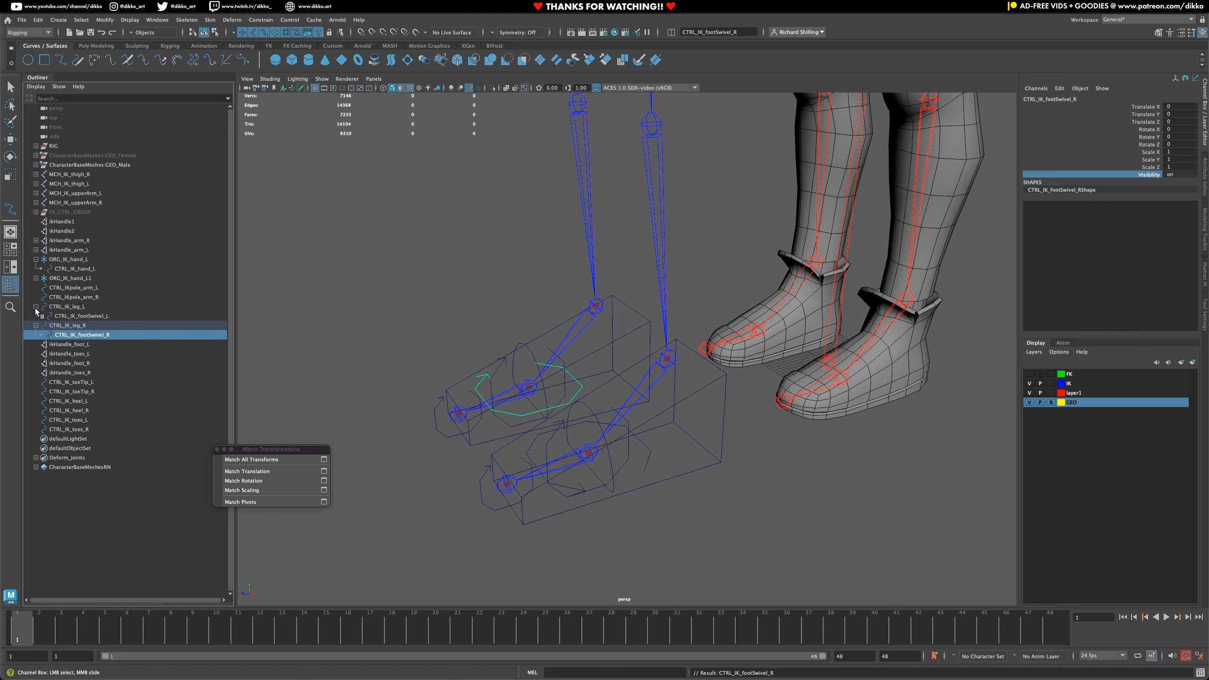
- Parent CTRL_IK_toeTip_L under CTRL_IK_footSwivel_L and CTRL_IK_toeTip_R under CTRL_IK_footSwivel_R
click(78, 317)
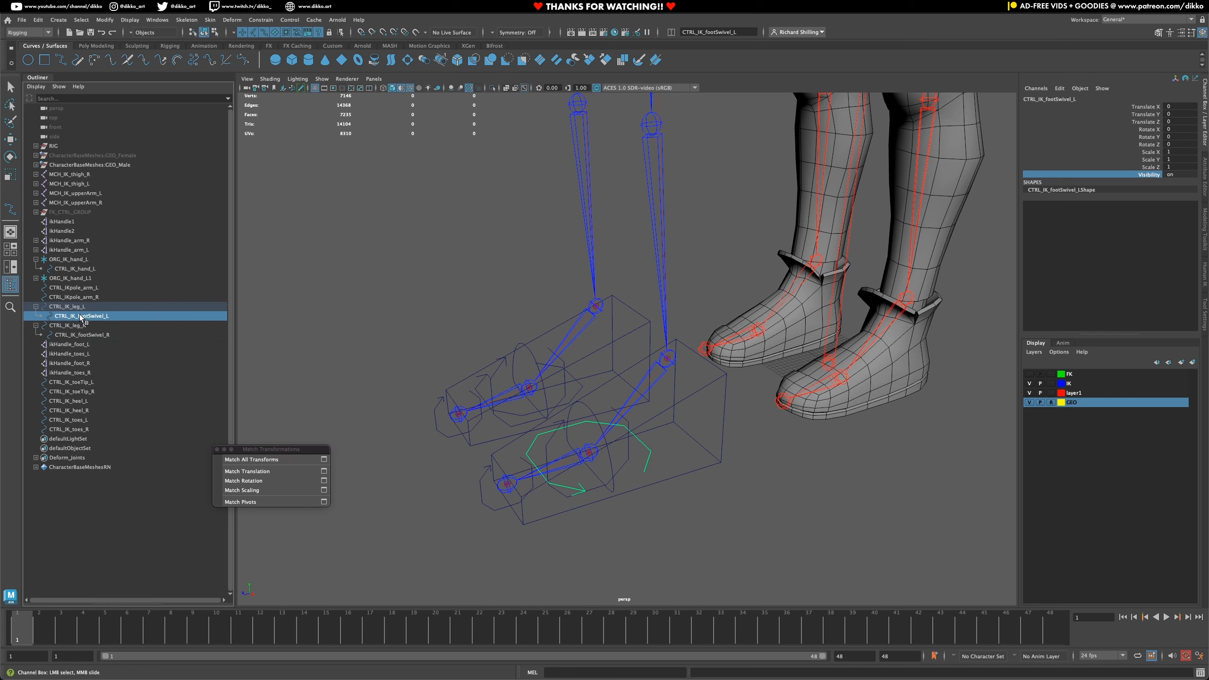
click(85, 391)
click(87, 385)
middle_drag(85, 386, 135, 314)
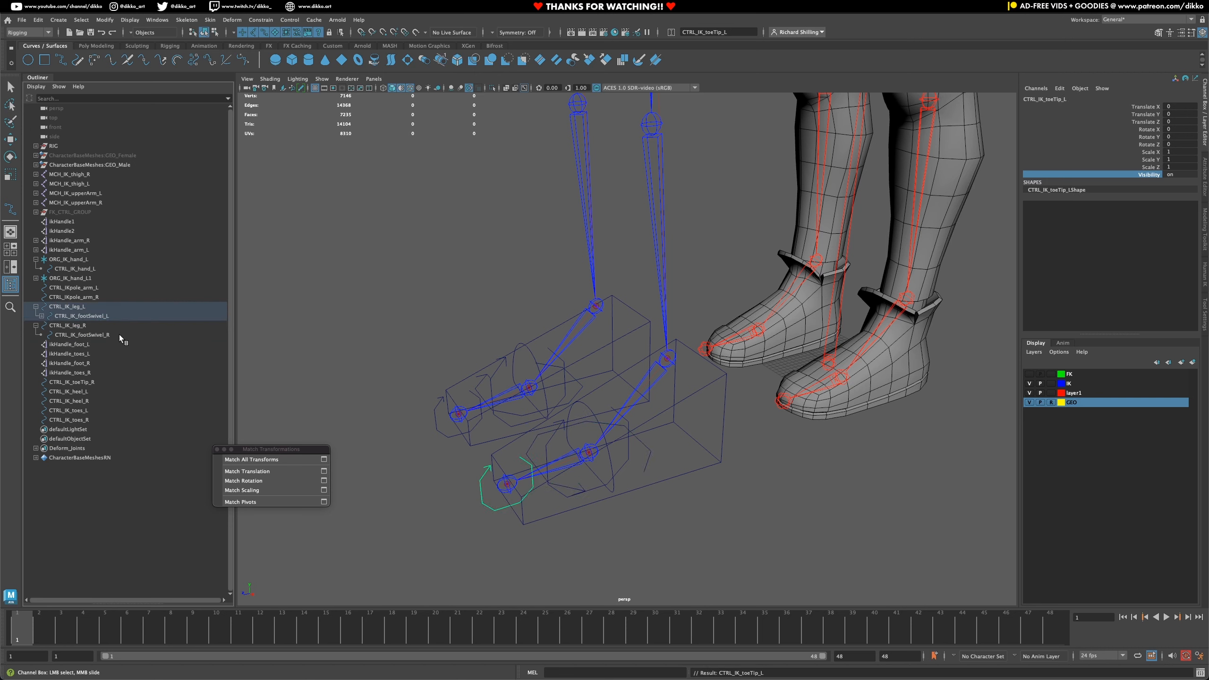
click(42, 316)
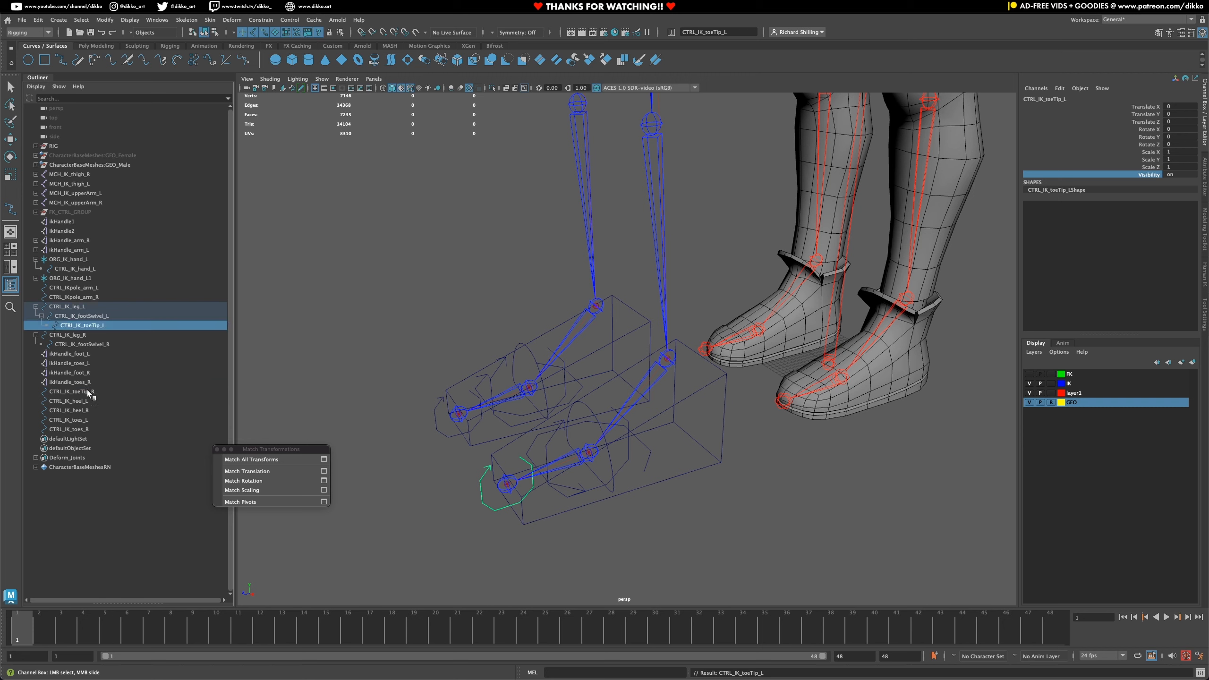
click(81, 392)
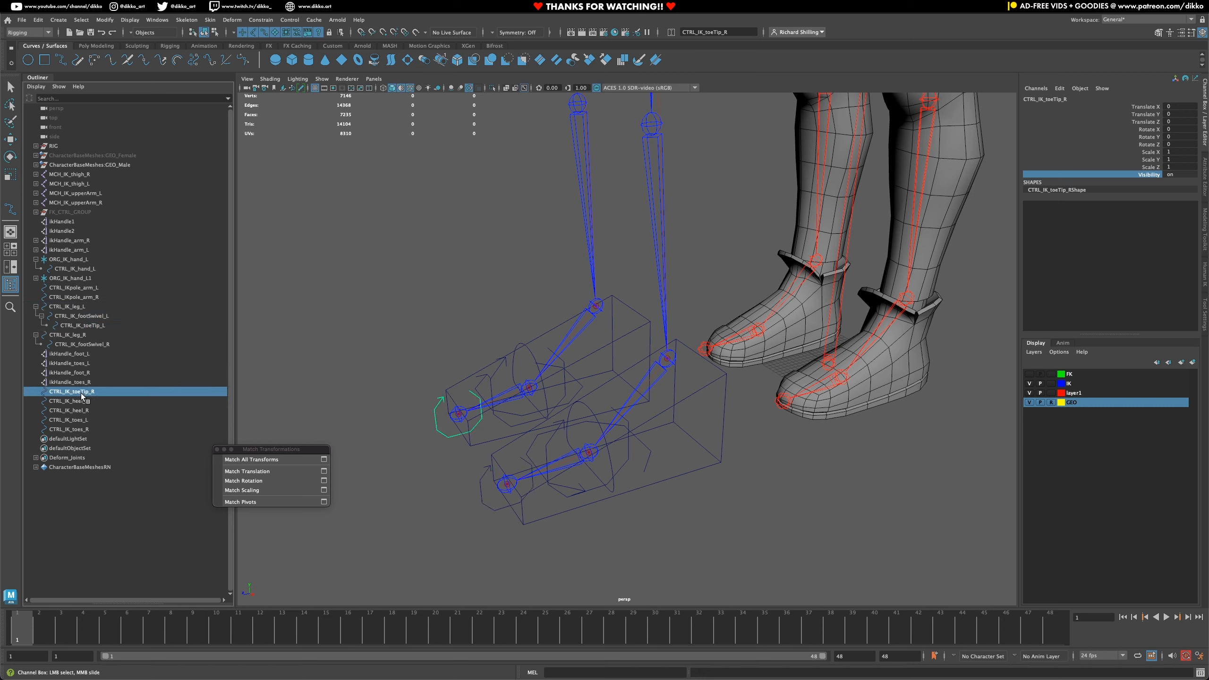
middle_drag(82, 391, 114, 344)
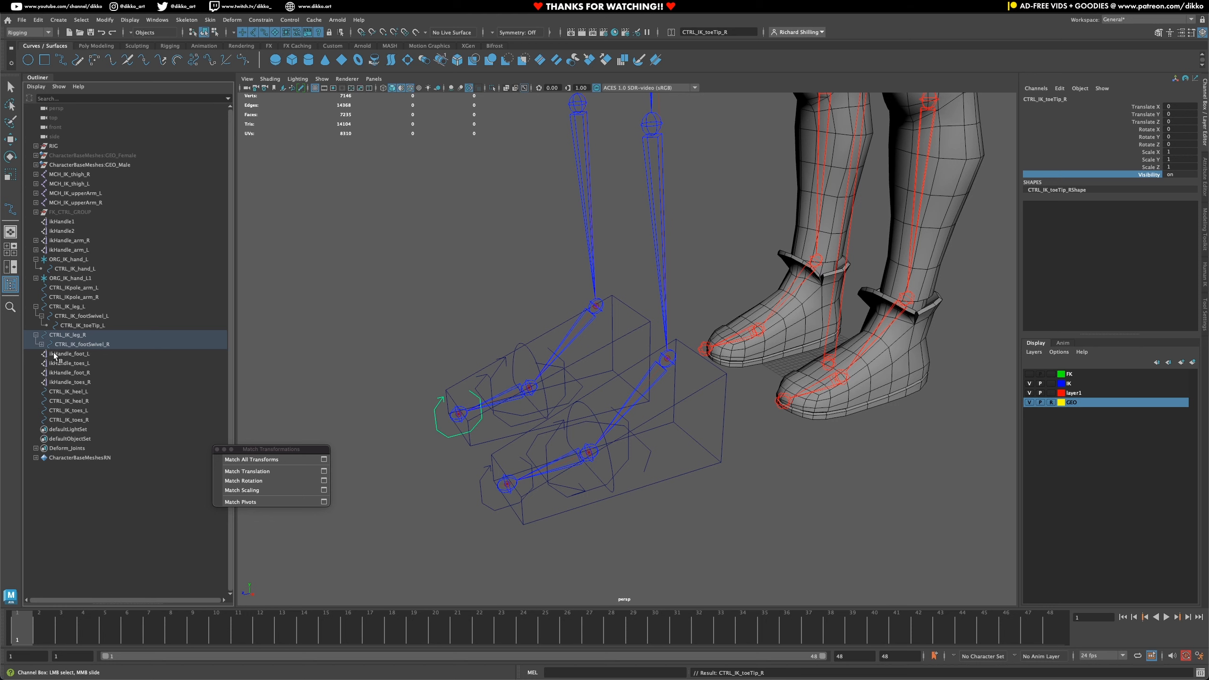
click(41, 344)
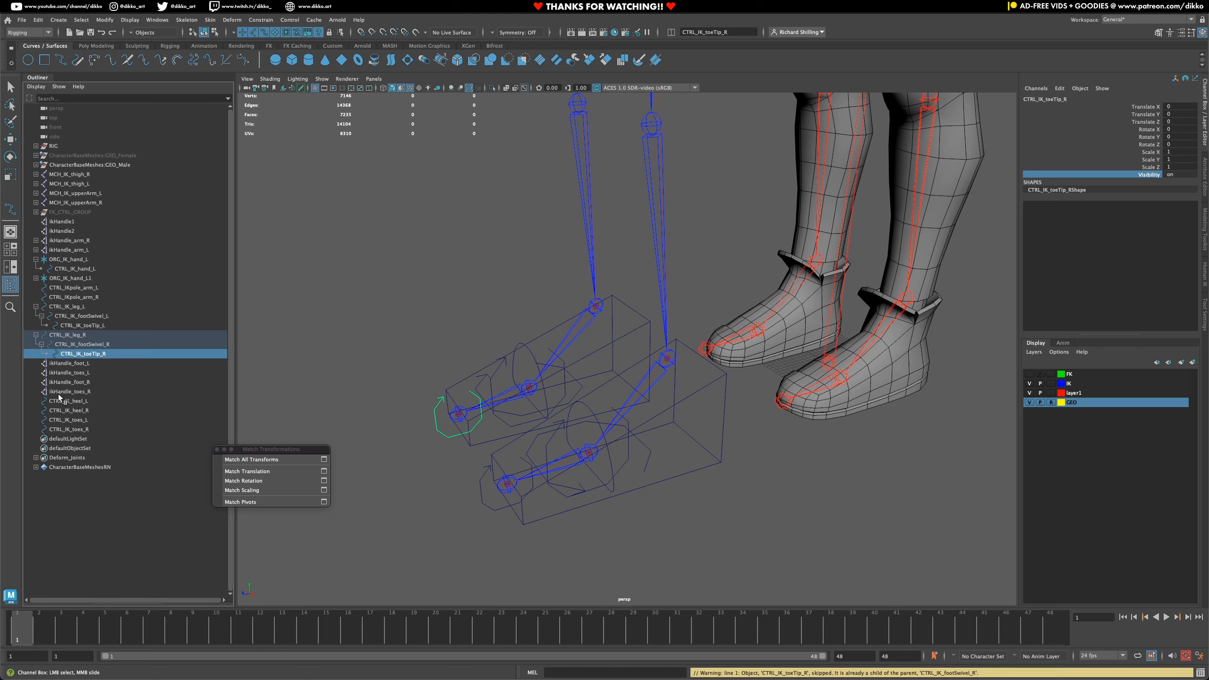
- Parent CTRL_IK_heel_L and CTRL_IK_toes_L together under CTRL_IK_toeTip_L and expand it
click(61, 401)
click(67, 410)
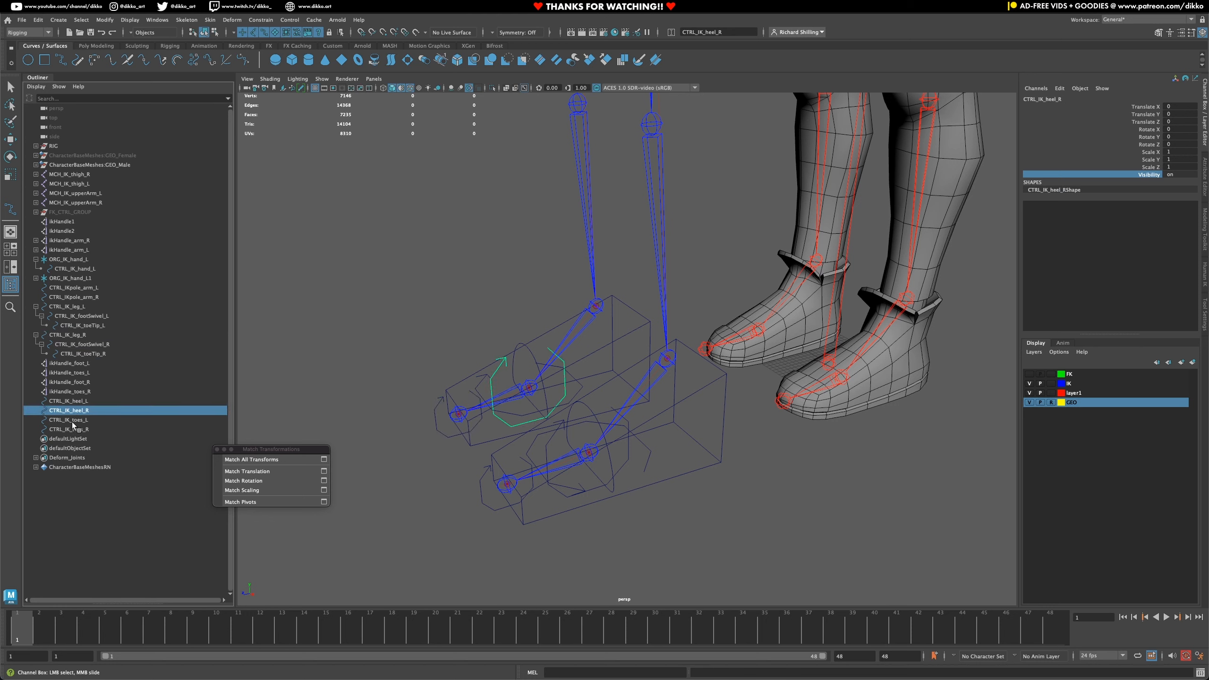
click(75, 420)
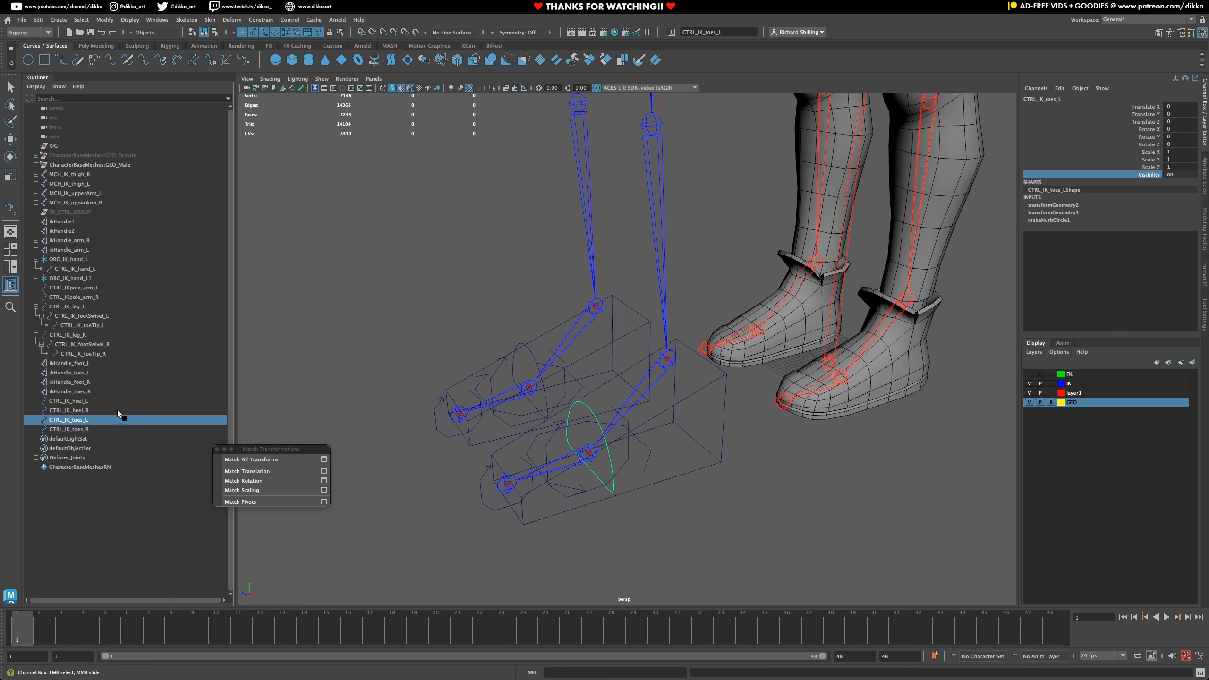
ctrl+click(87, 401)
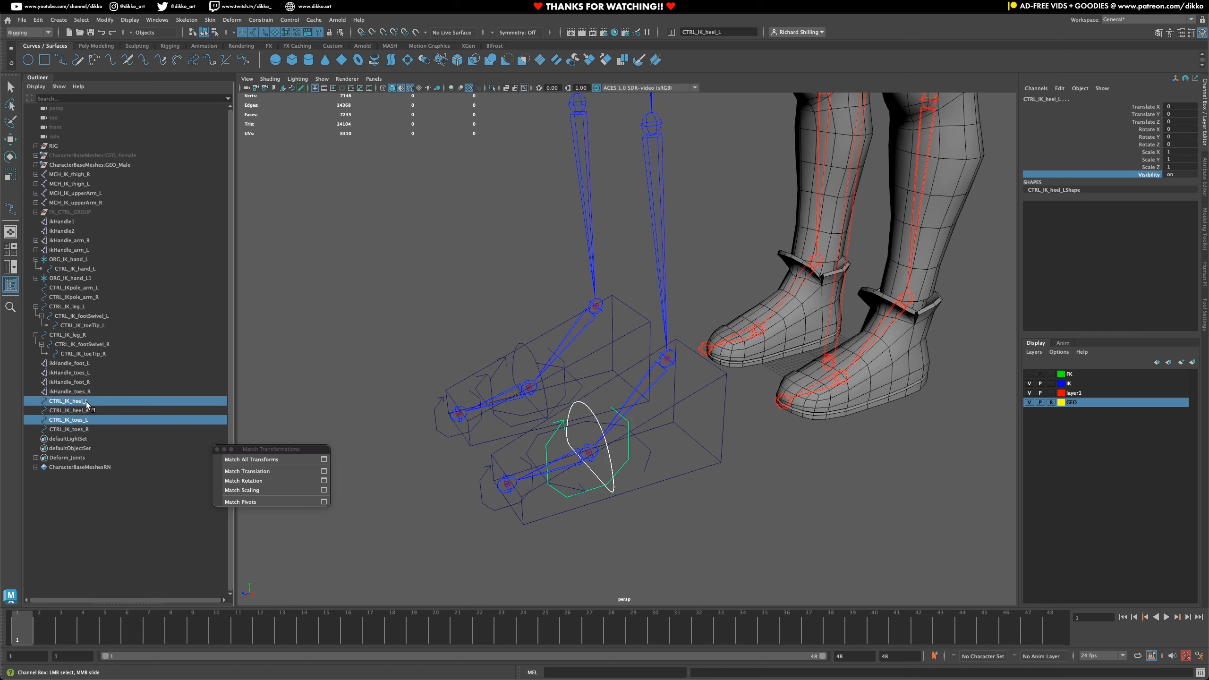
drag(79, 405, 131, 325)
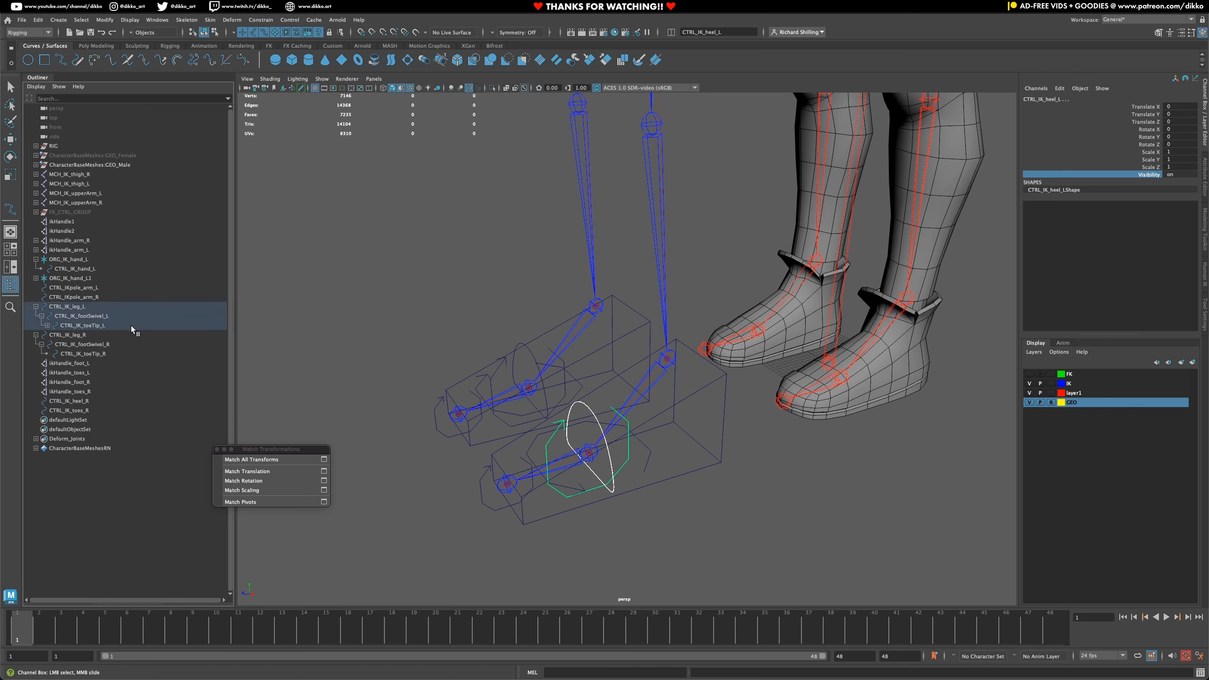
click(46, 325)
- Parent CTRL_IK_heel_R and CTRL_IK_toes_R together under CTRL_IK_toeTip_R and expand it
click(81, 421)
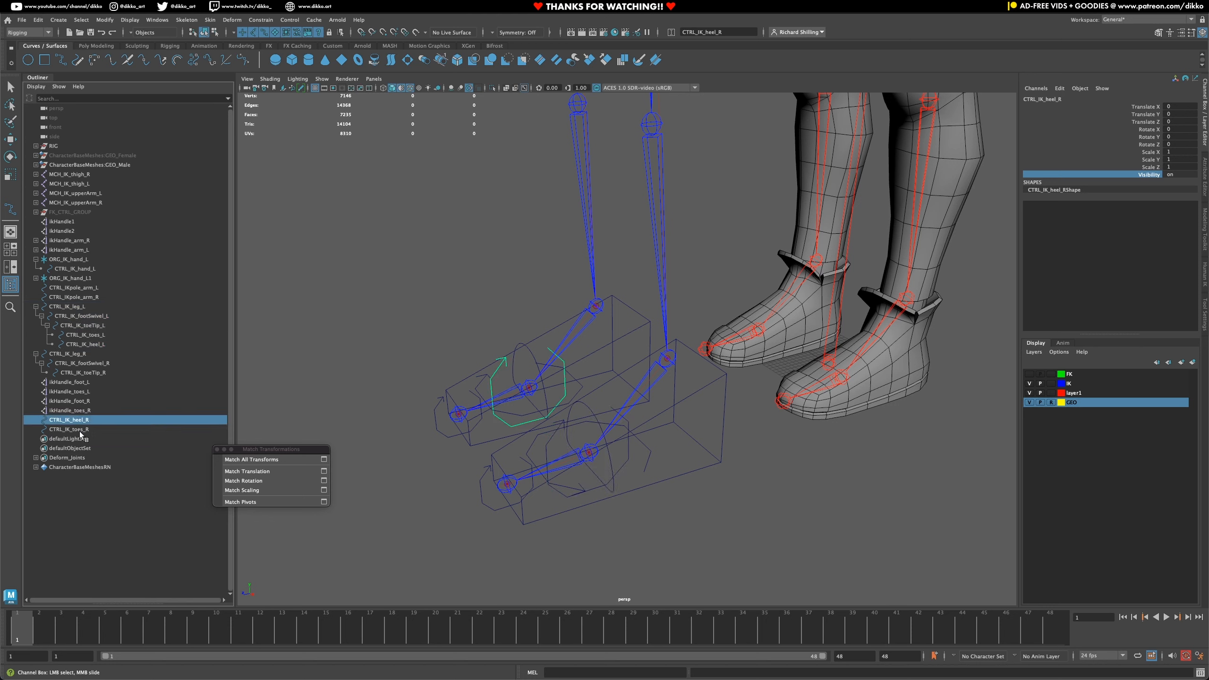
shift+click(79, 430)
drag(79, 431, 113, 373)
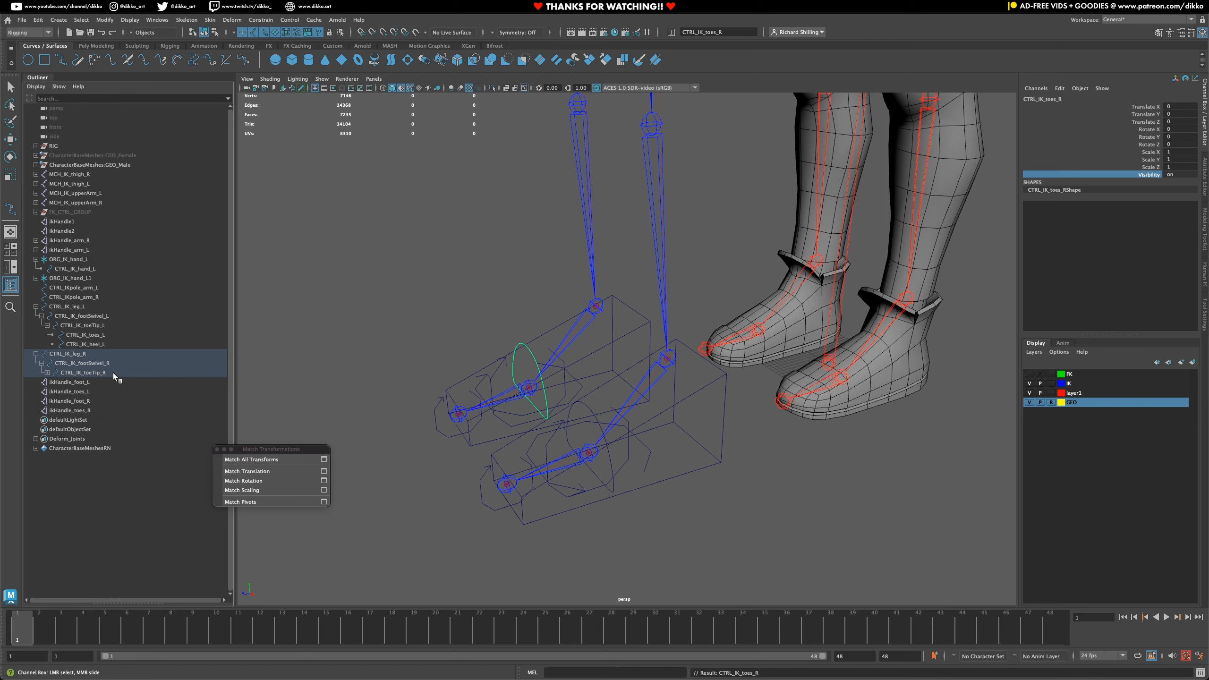
click(48, 374)
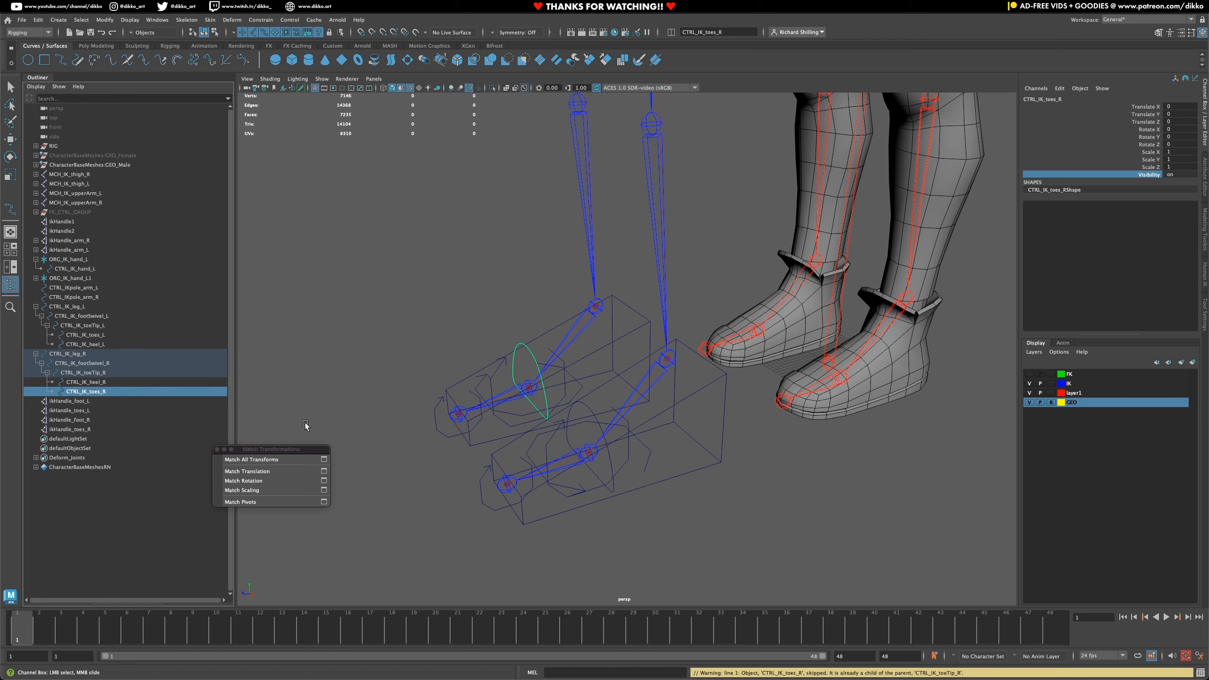
- Test the left foot hierarchy by moving the CTRL_IK_leg_L box control, and undo the move
key(w)
click(332, 421)
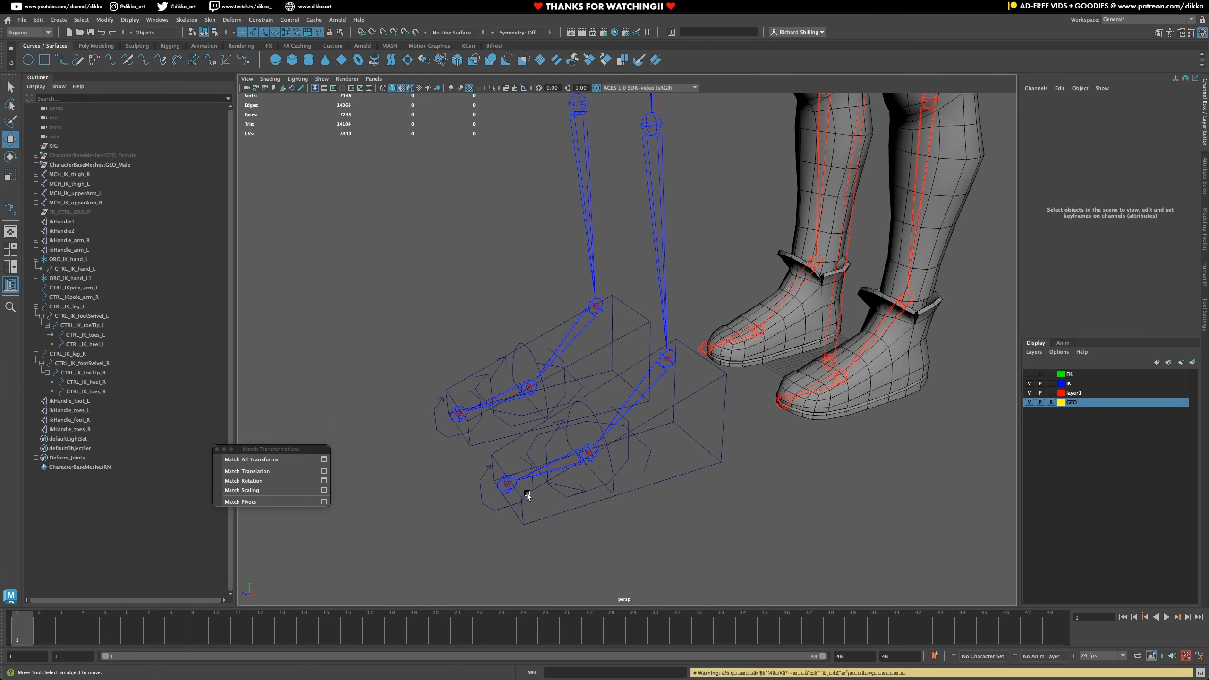
click(542, 517)
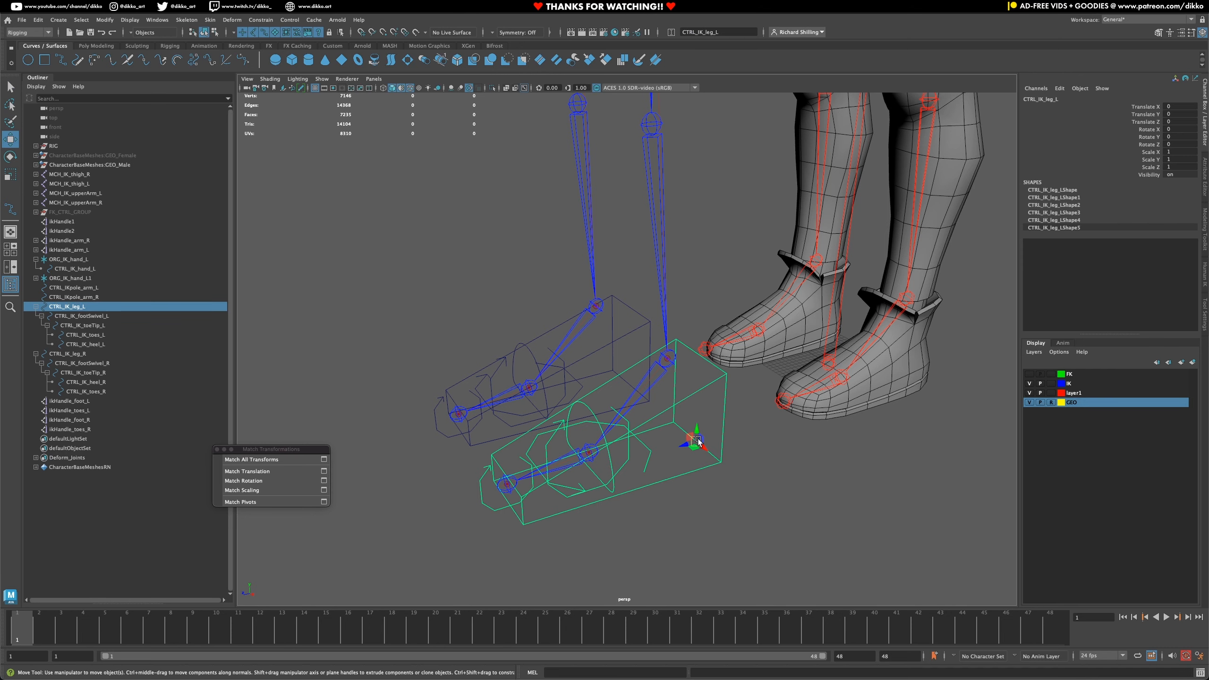
key(equal)
drag(698, 442, 697, 407)
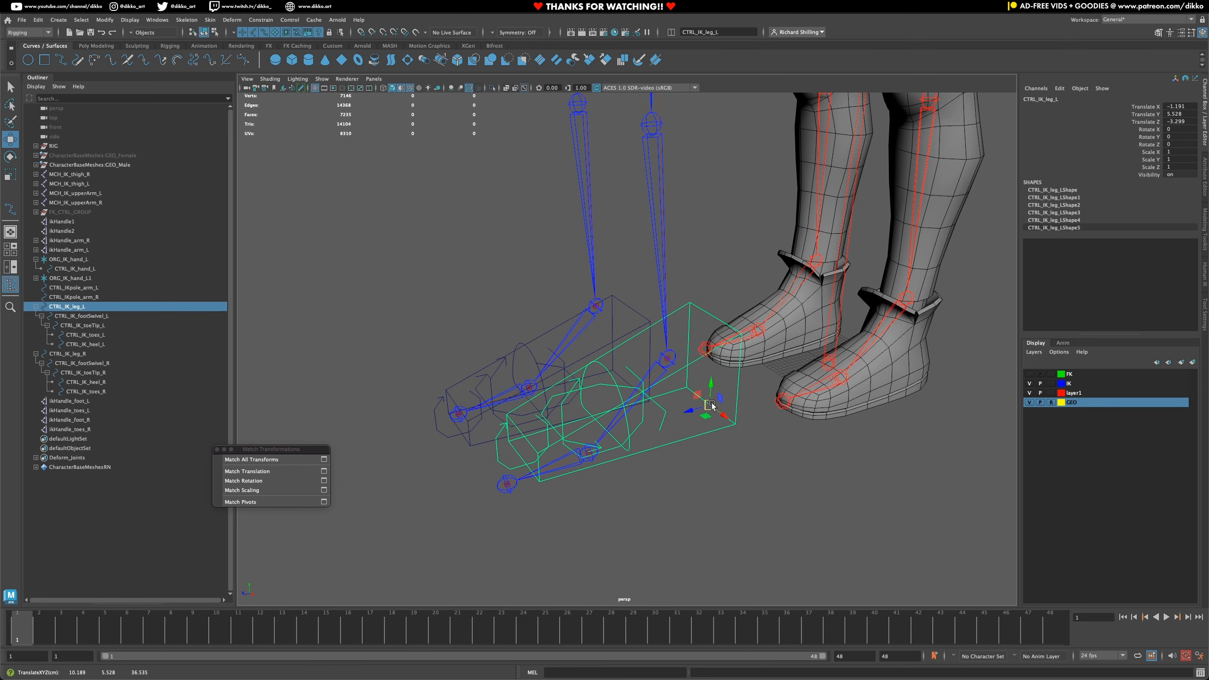
key(ctrl+z)
click(615, 501)
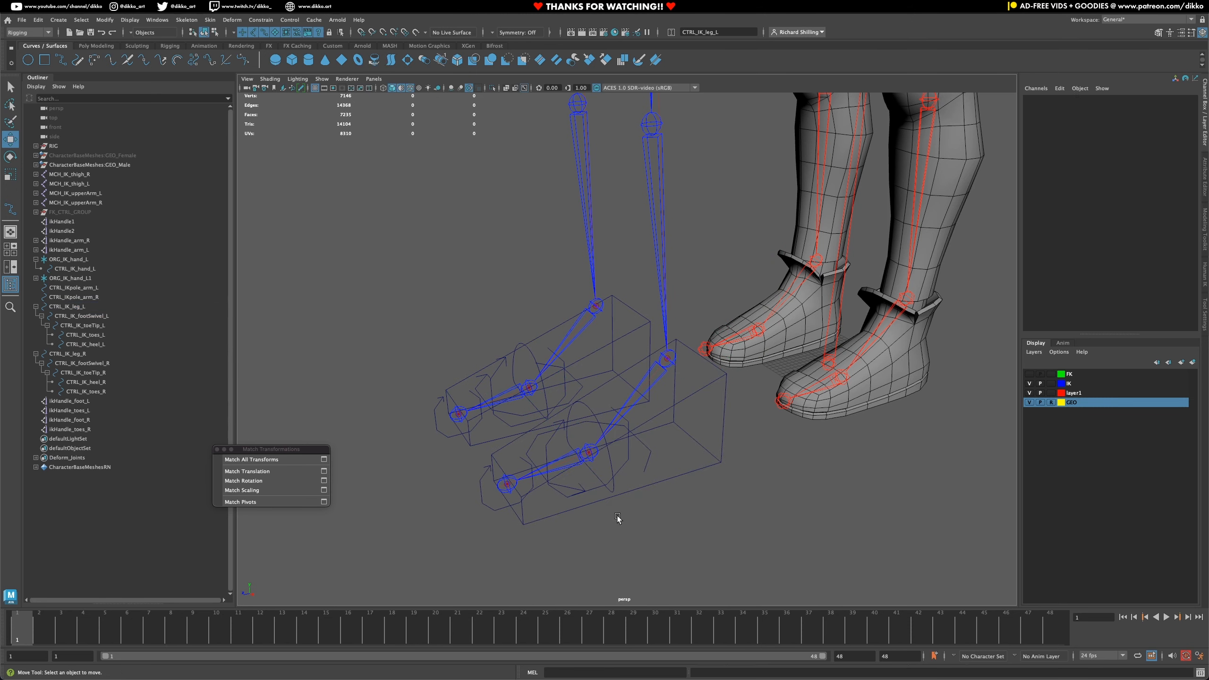
- Test the rotation of CTRL_IK_footSwivel_L and CTRL_IK_toeTip_L about Y, undoing the toe tip rotation
click(646, 462)
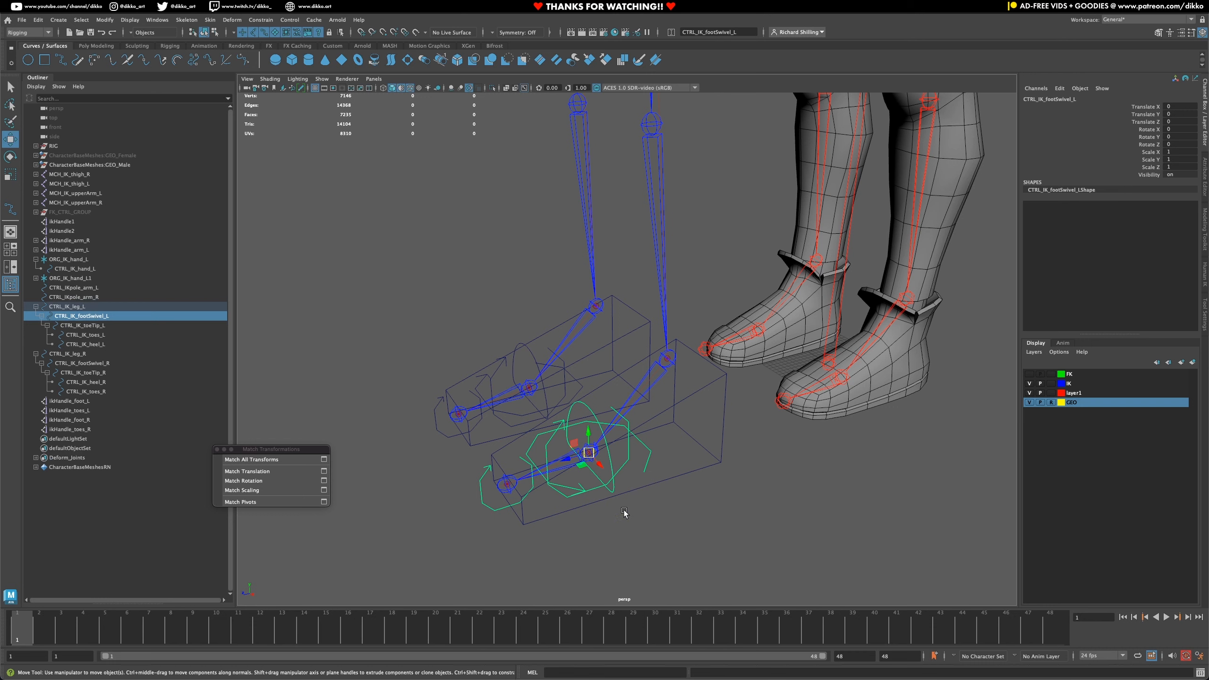
click(16, 160)
click(15, 160)
drag(593, 475, 596, 519)
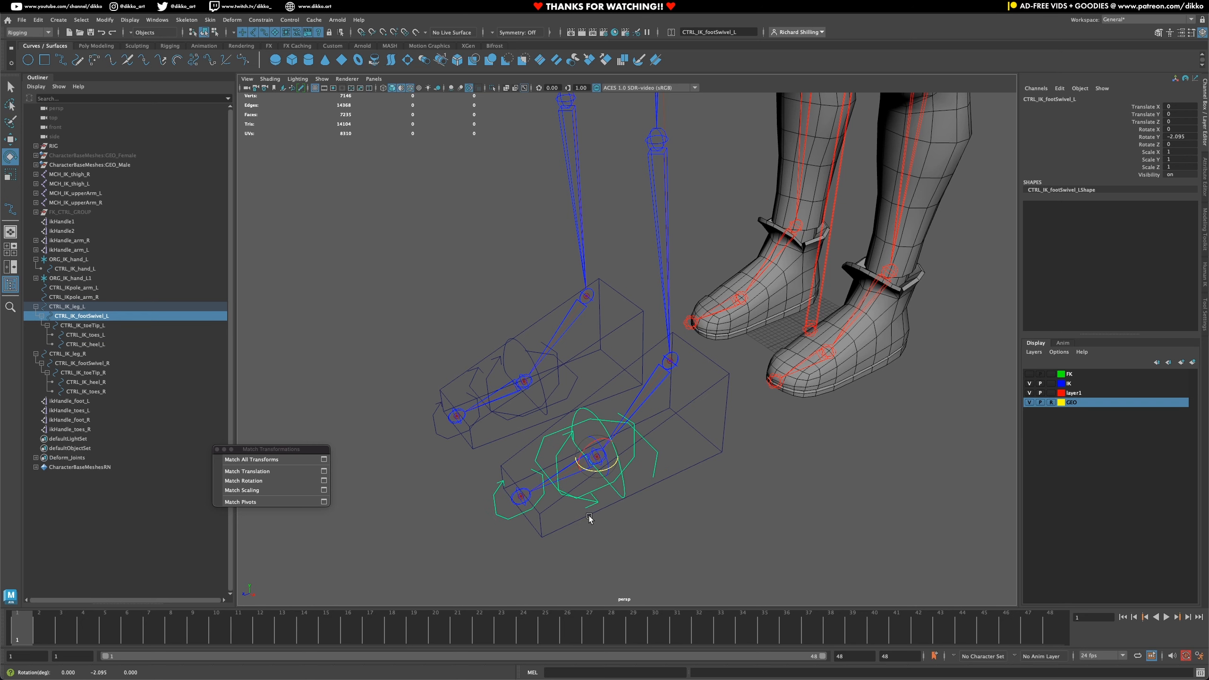
click(518, 518)
drag(517, 516, 557, 502)
key(ctrl+z)
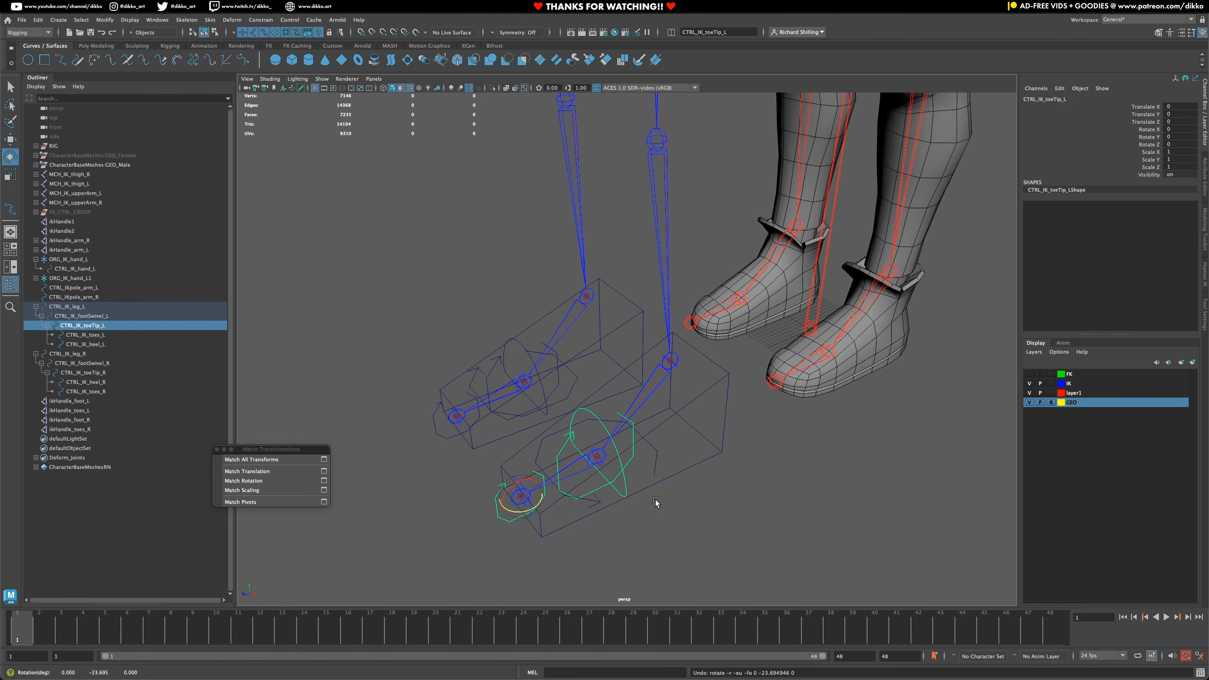
- Test the rotation of the CTRL_IK_toes_L control and undo the rotation
alt+drag(656, 503, 656, 498)
click(605, 449)
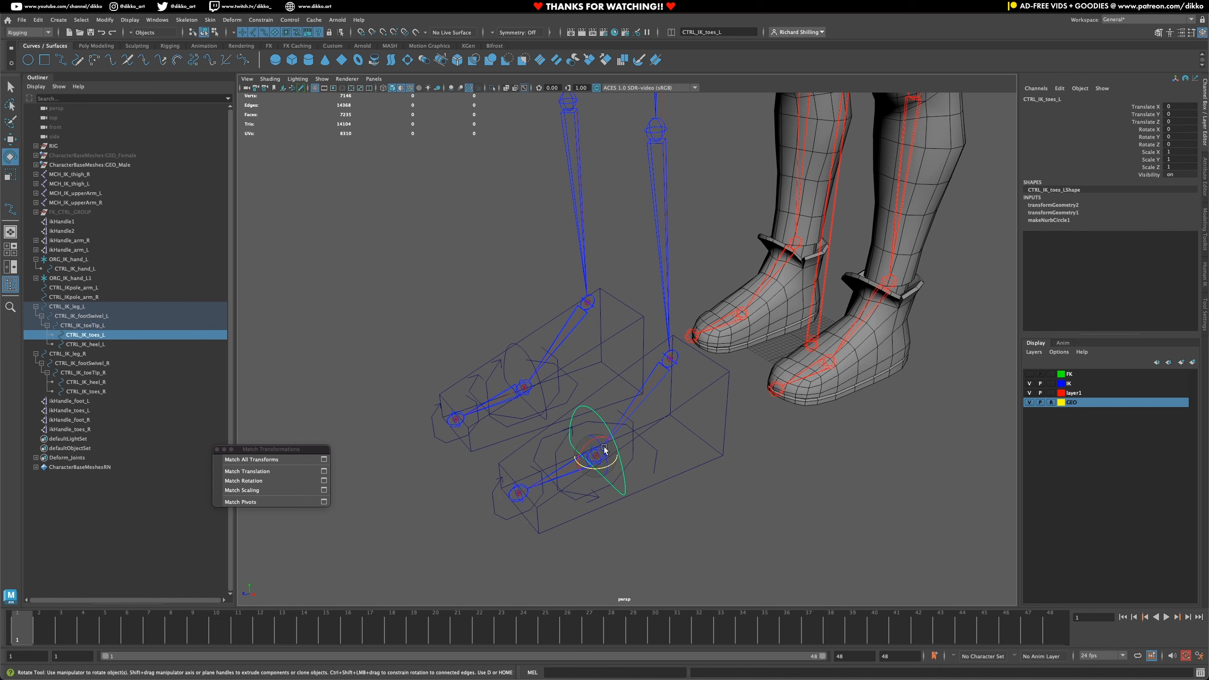
drag(583, 447, 589, 449)
key(ctrl+z)
- Test the rotation of CTRL_IK_heel_L about X, undo it and save the scene
click(605, 491)
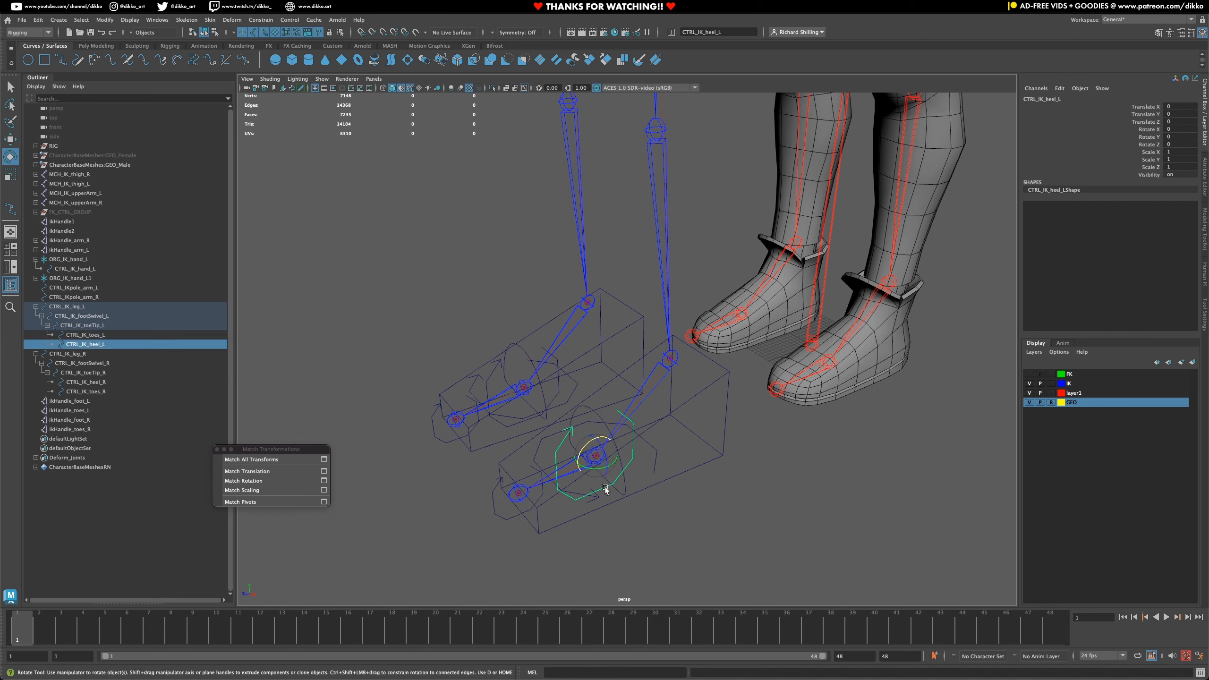
drag(592, 447, 606, 458)
key(ctrl+z)
key(ctrl+z)
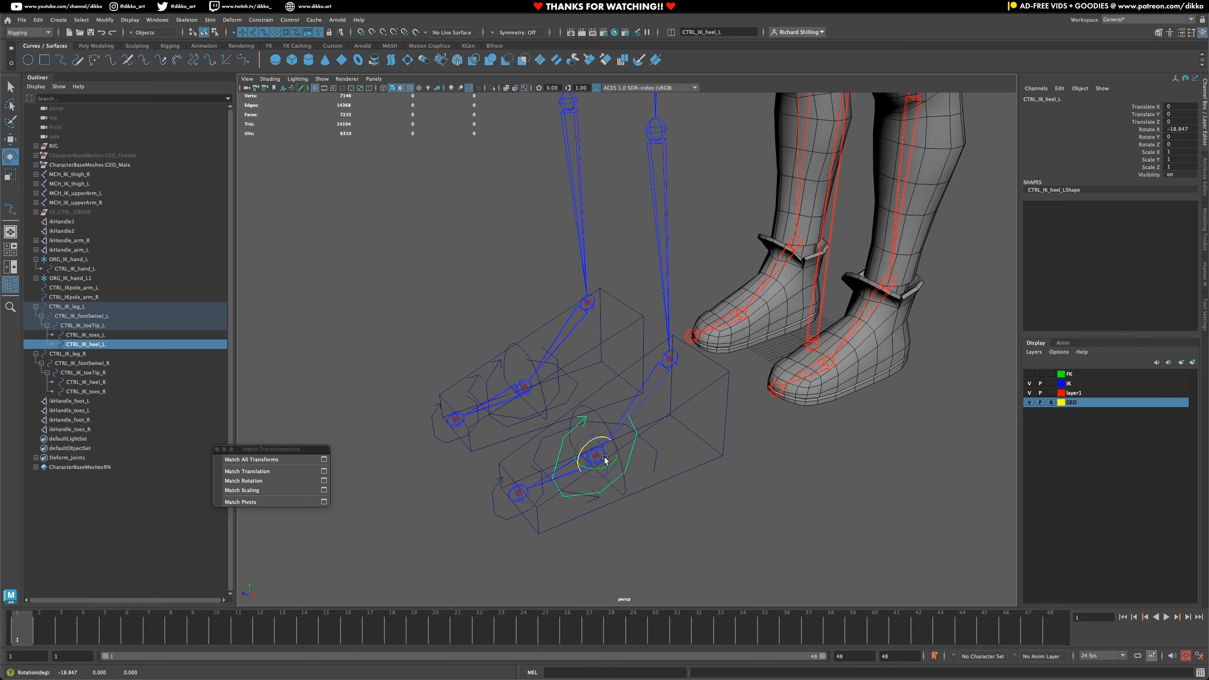
key(ctrl+s)
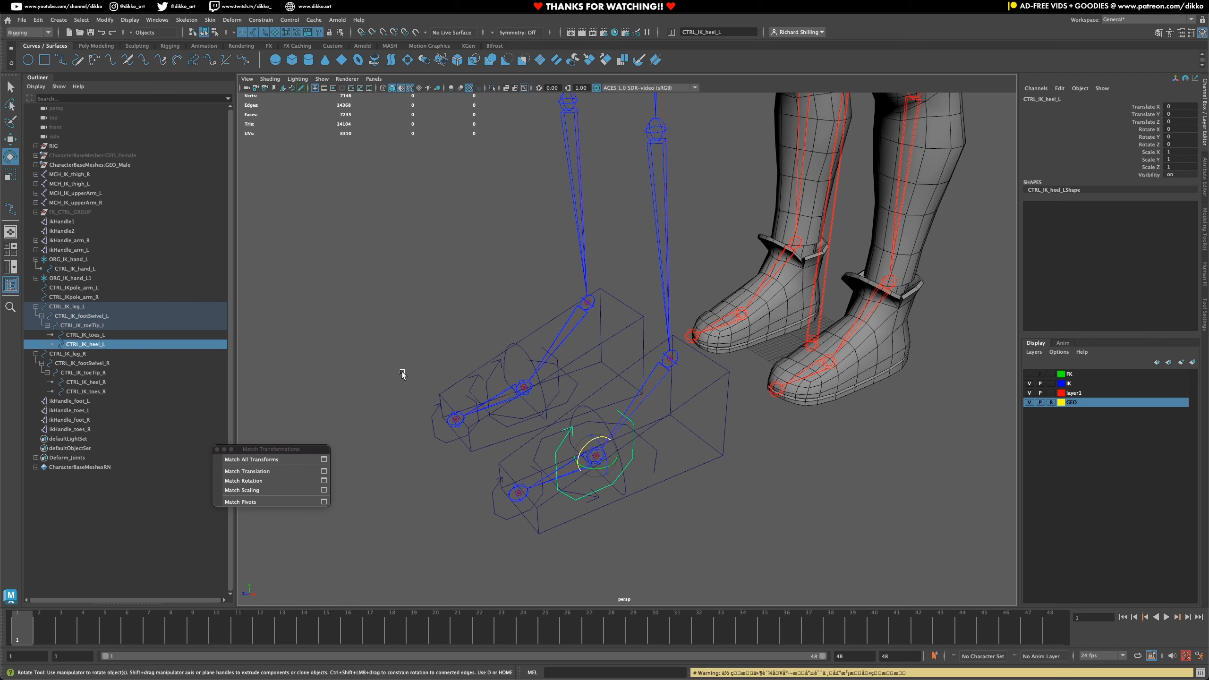
- Examine the foot and toes IK handles of both legs by selecting them one after another
click(81, 411)
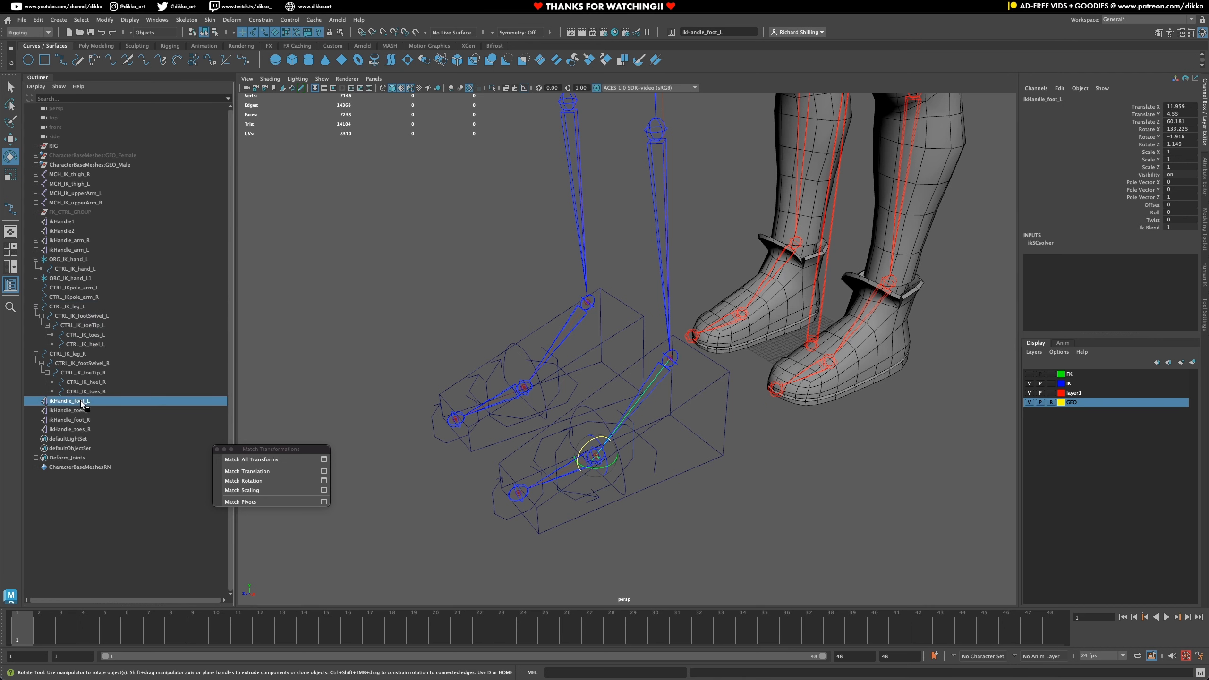
click(80, 419)
click(80, 429)
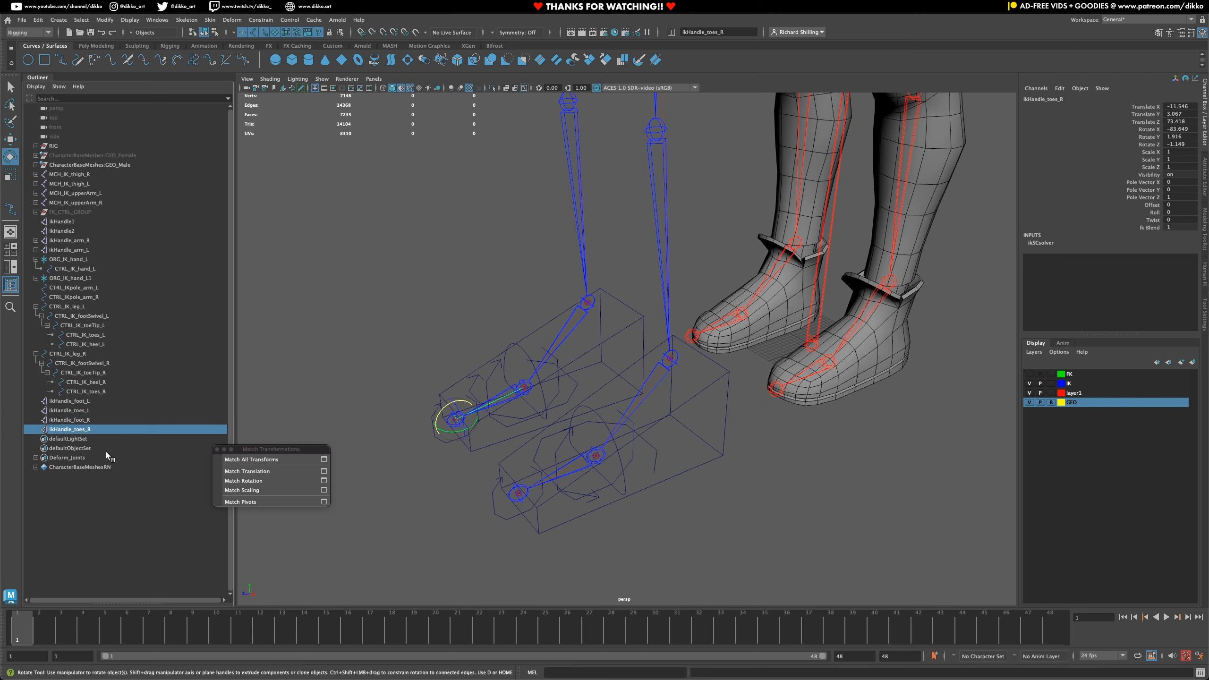
click(86, 420)
click(85, 410)
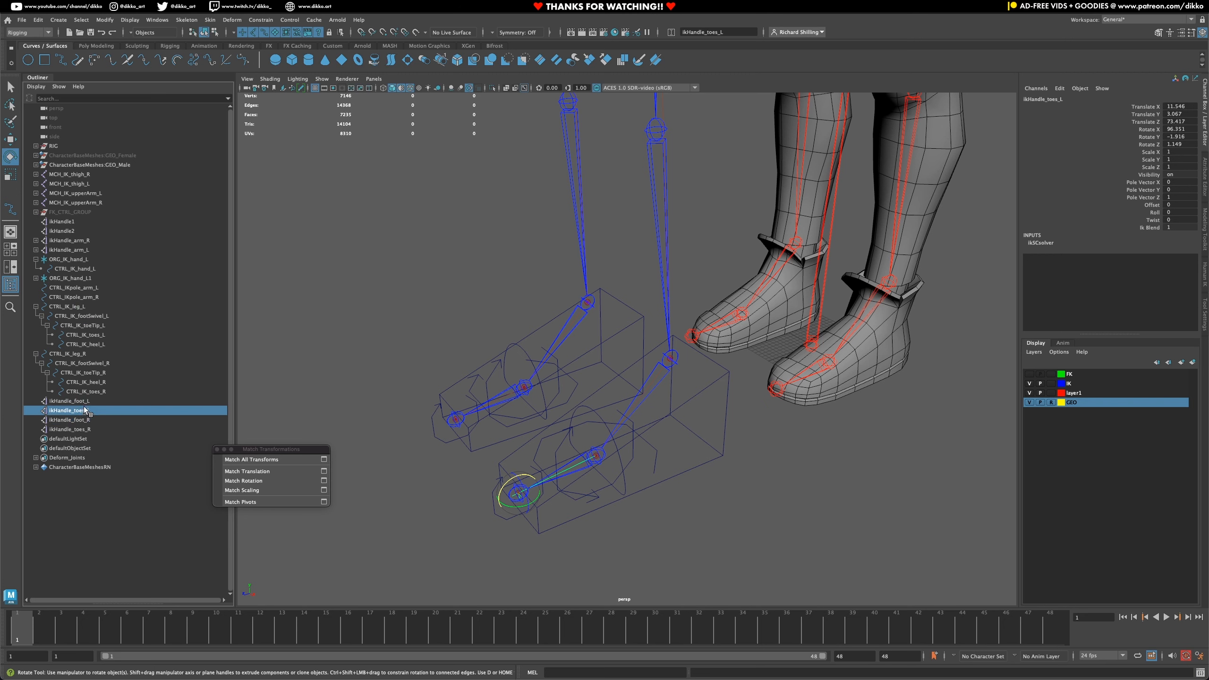
click(86, 401)
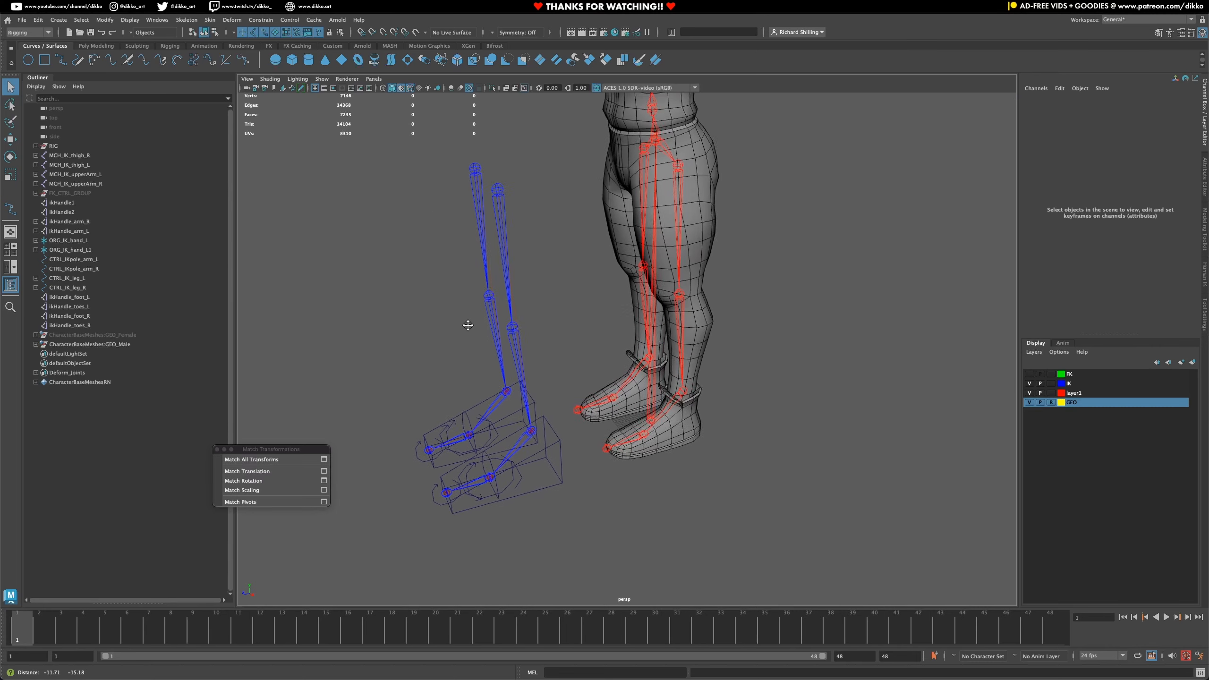
- Rename ikHandle1, the left leg's IK handle, as ikHandle_leg_L
alt+drag(452, 388, 462, 407)
scroll(490, 465, up, 3)
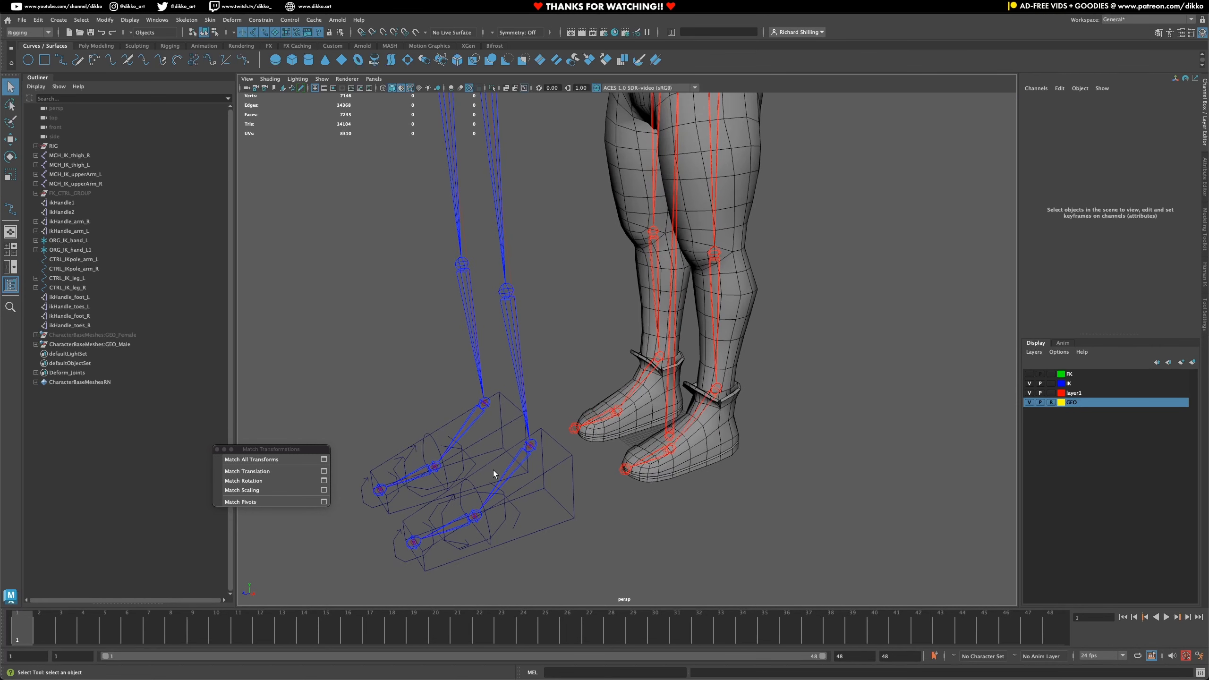
alt+middle_drag(493, 472, 525, 405)
scroll(514, 419, up, 2)
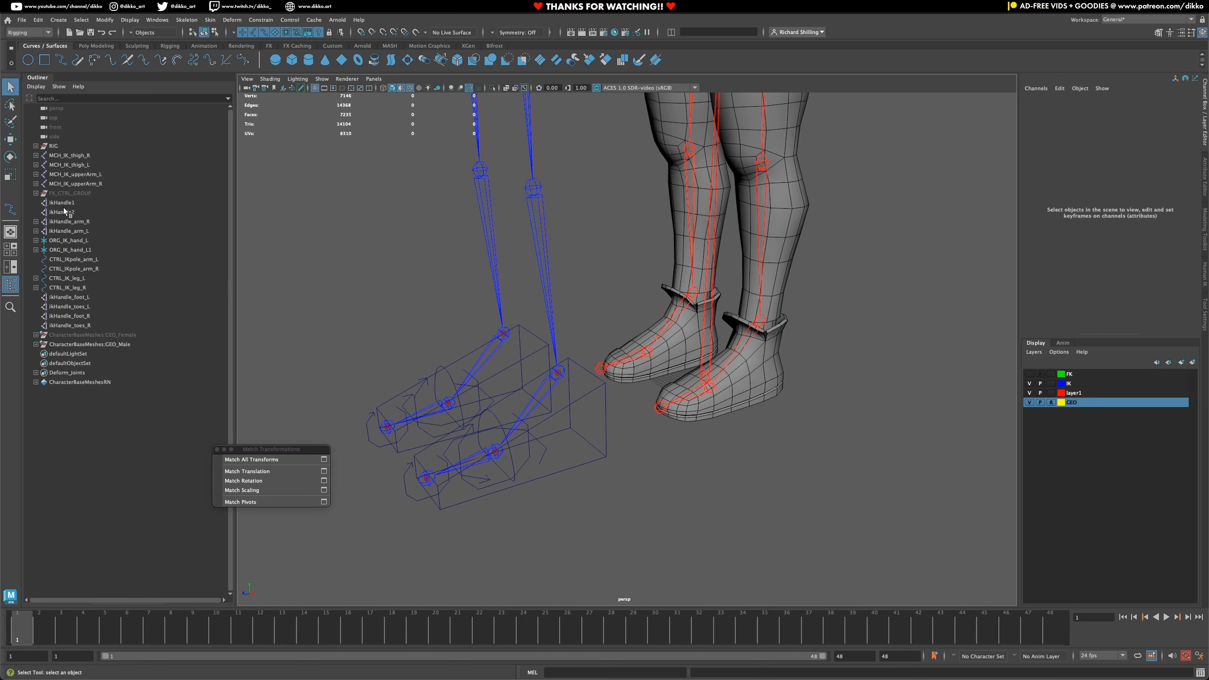
click(74, 204)
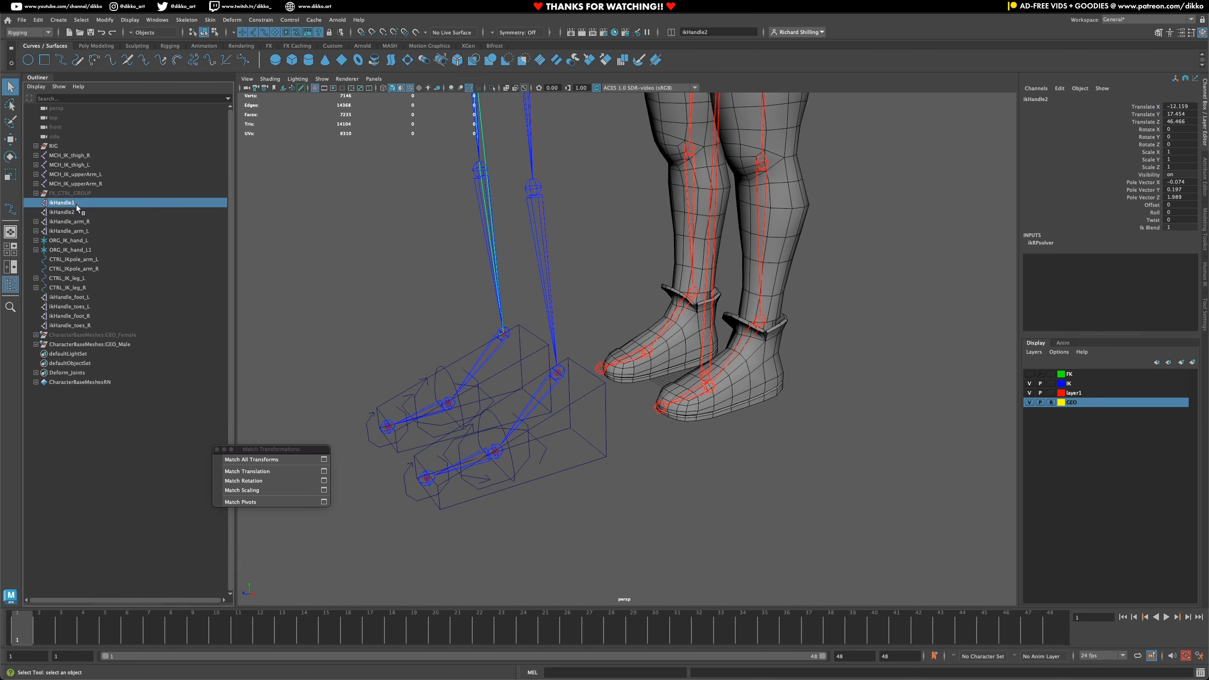
double_click(75, 205)
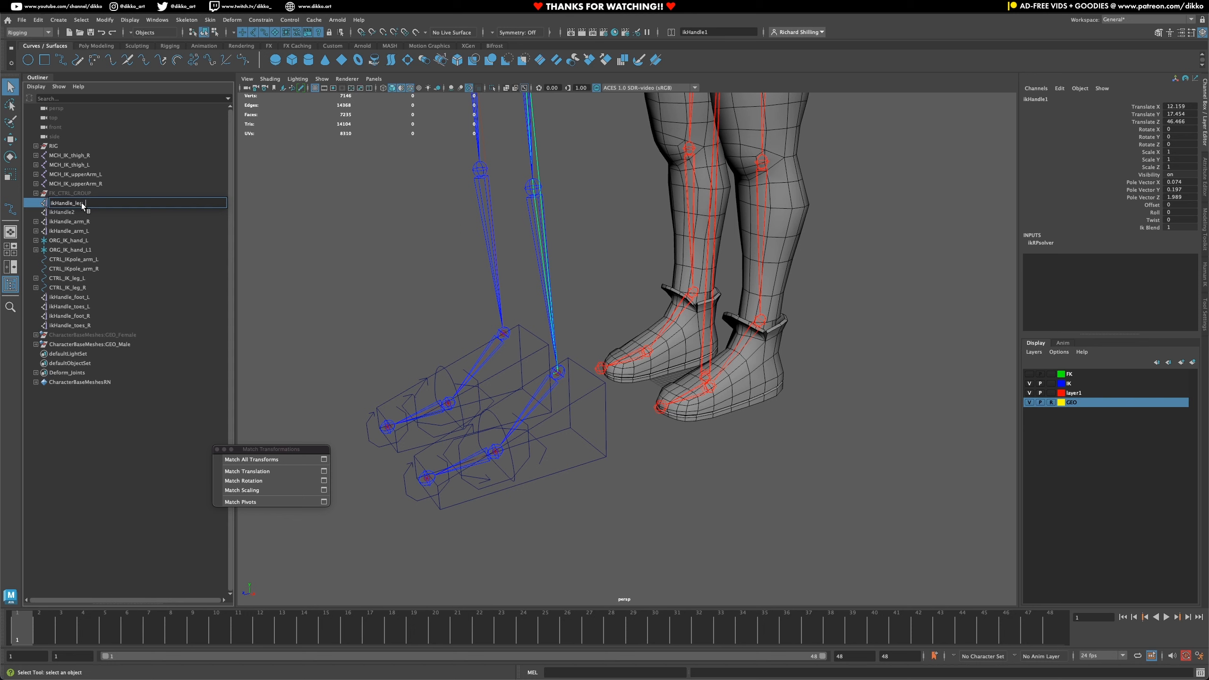
key(Return)
- Rename ikHandle2, the right leg's IK handle, as ikHandle_leg_R
click(76, 213)
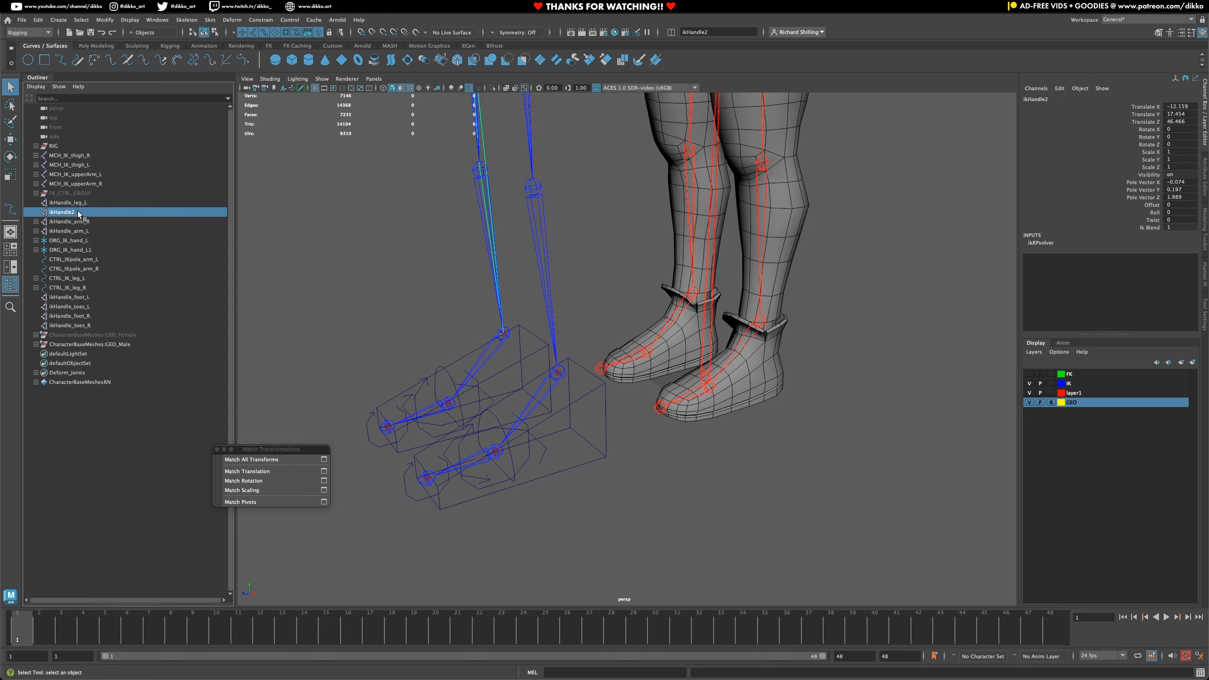
double_click(76, 214)
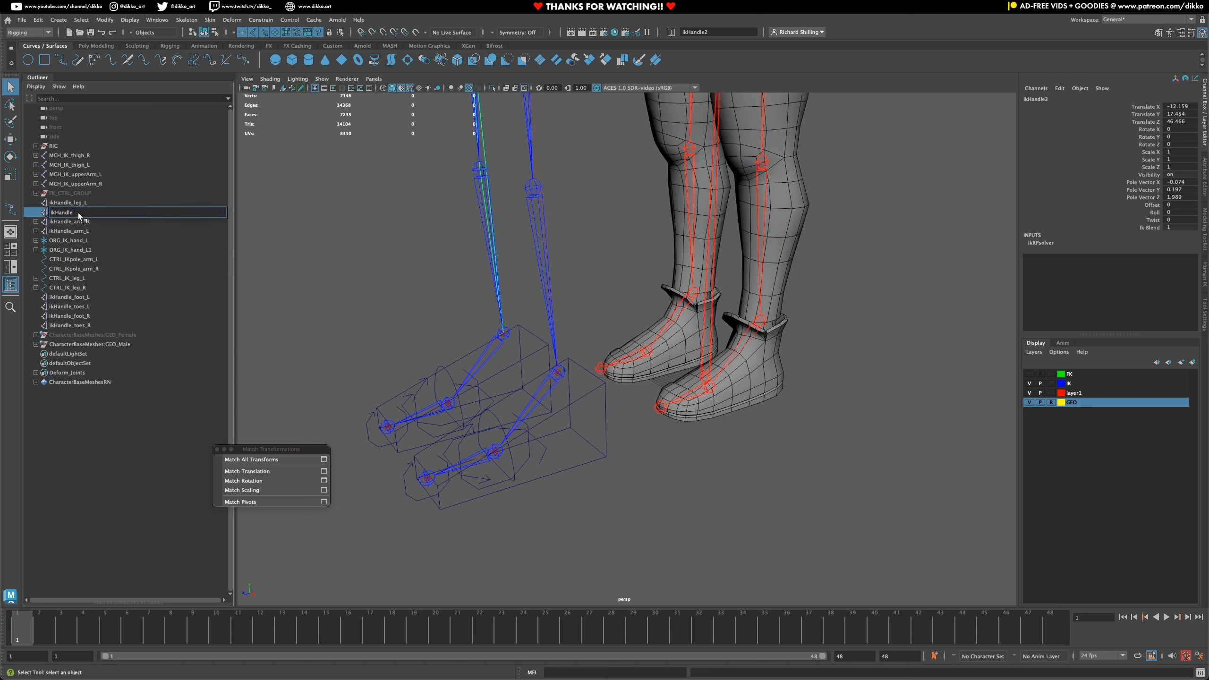
text(ikHandle_leg_R)
key(Return)
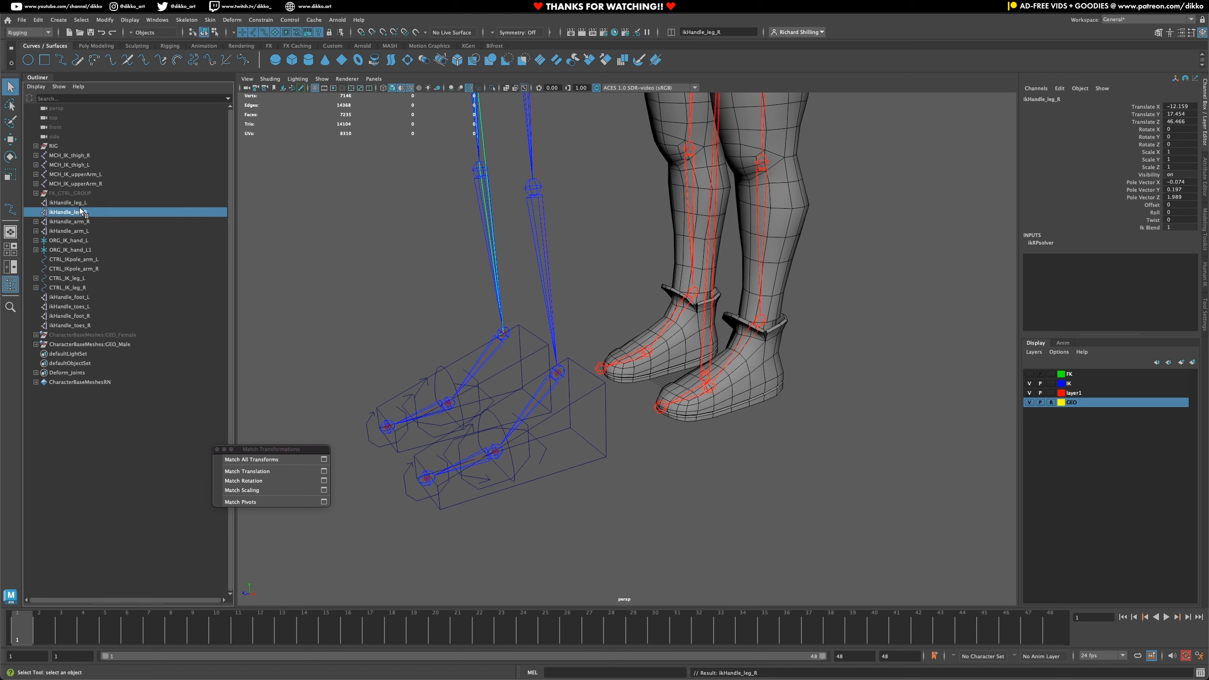
- Examine the leg, foot and toes IK handles in relation to the foot control curves
click(76, 205)
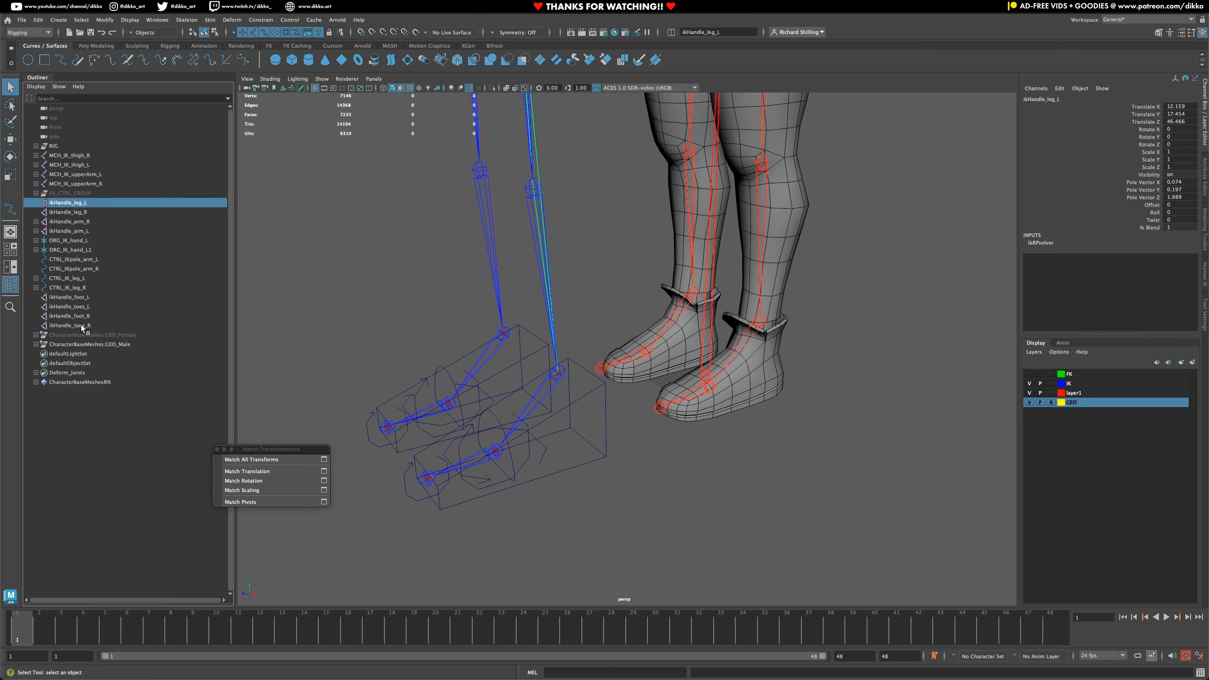
click(88, 299)
click(84, 324)
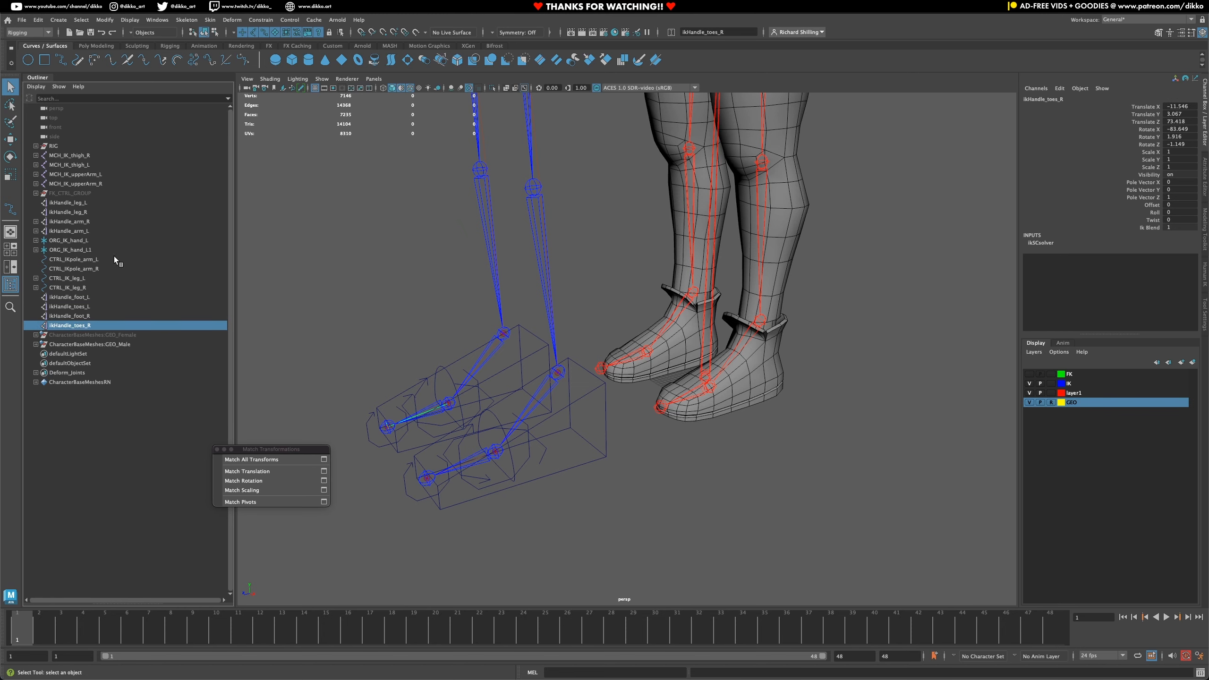
scroll(550, 452, up, 6)
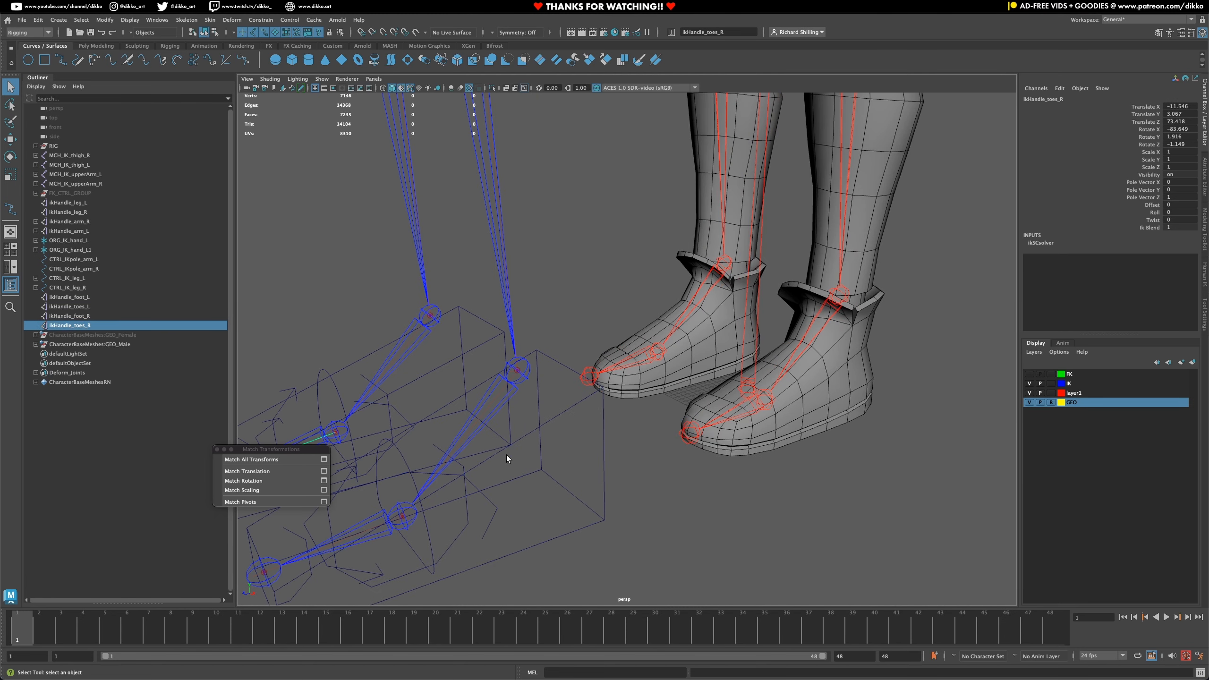
alt+middle_drag(534, 424, 580, 403)
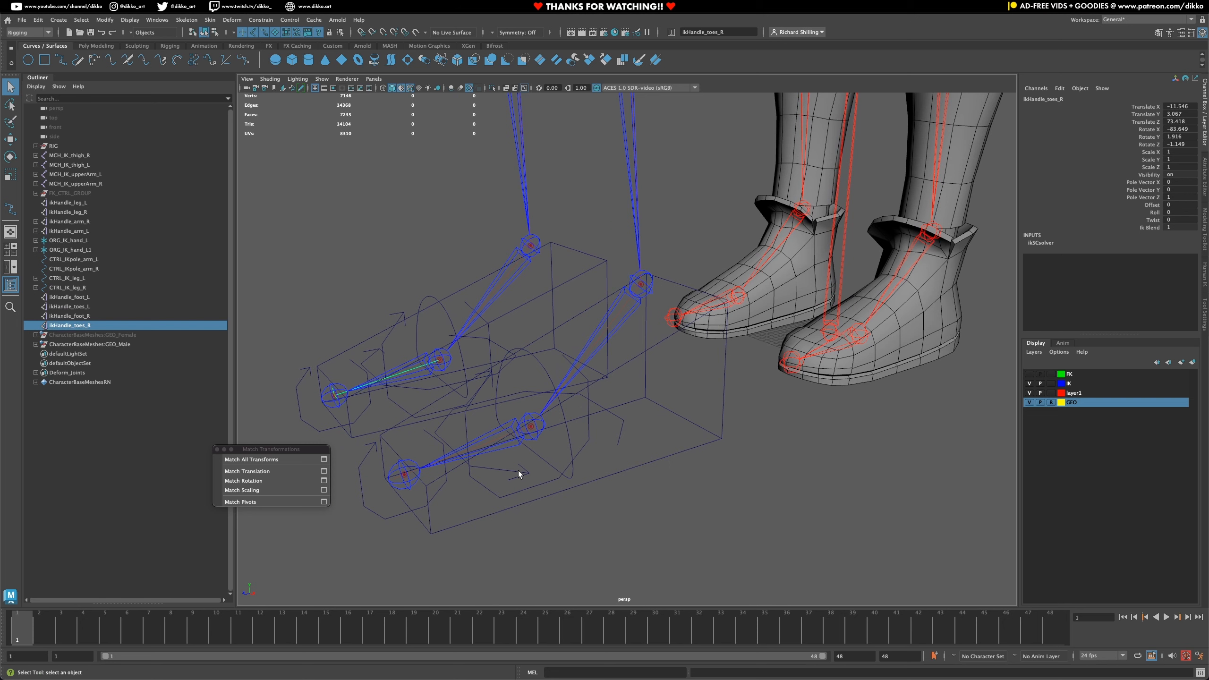
- Expand the full CTRL_IK_leg_L and CTRL_IK_leg_R hierarchies and examine the right foot's swivel, toe tip, heel and toes controls
click(74, 287)
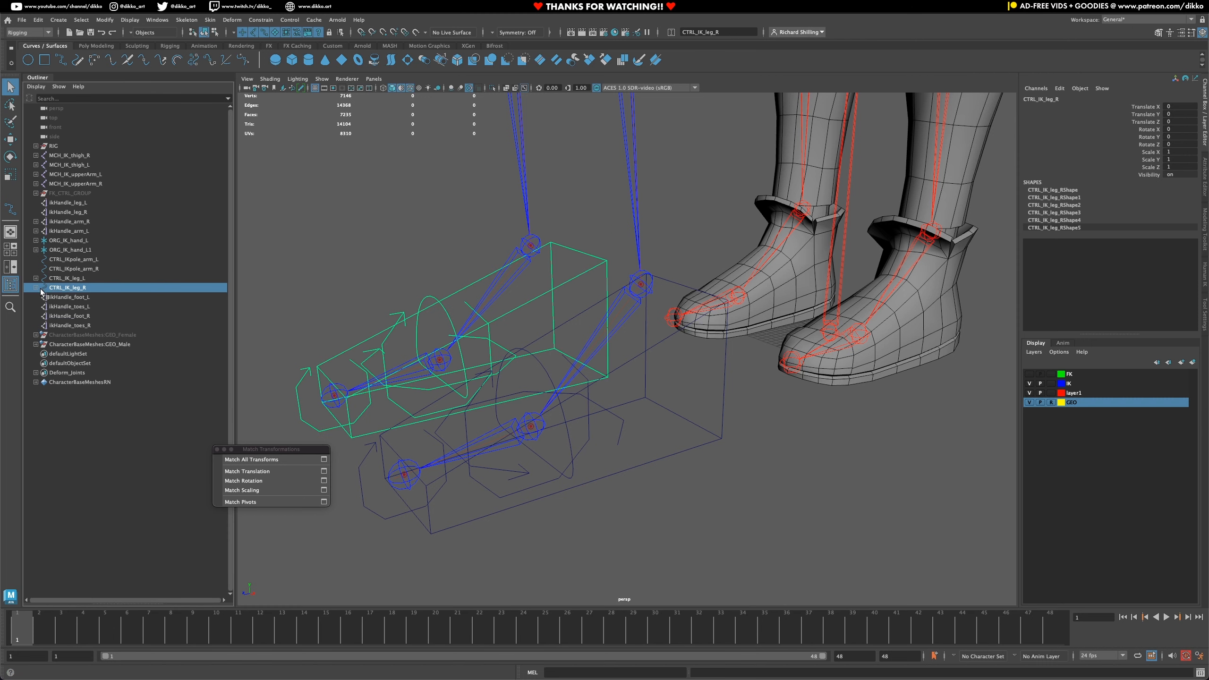
shift+click(36, 288)
shift+click(36, 278)
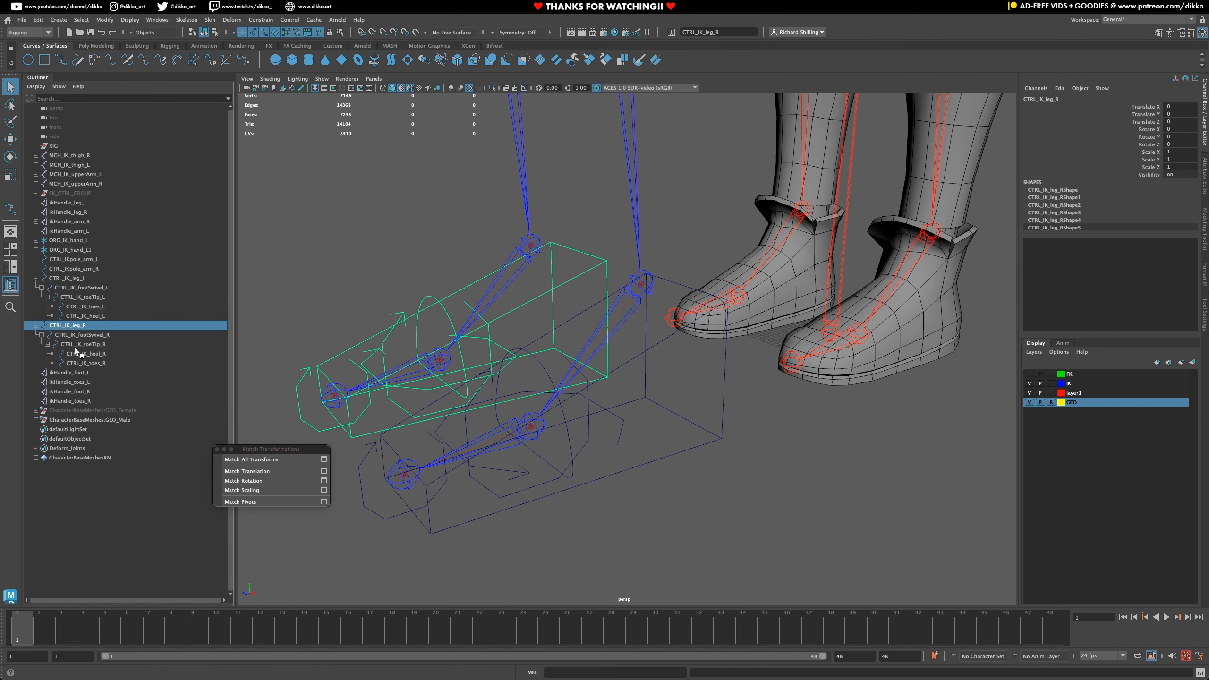
click(83, 363)
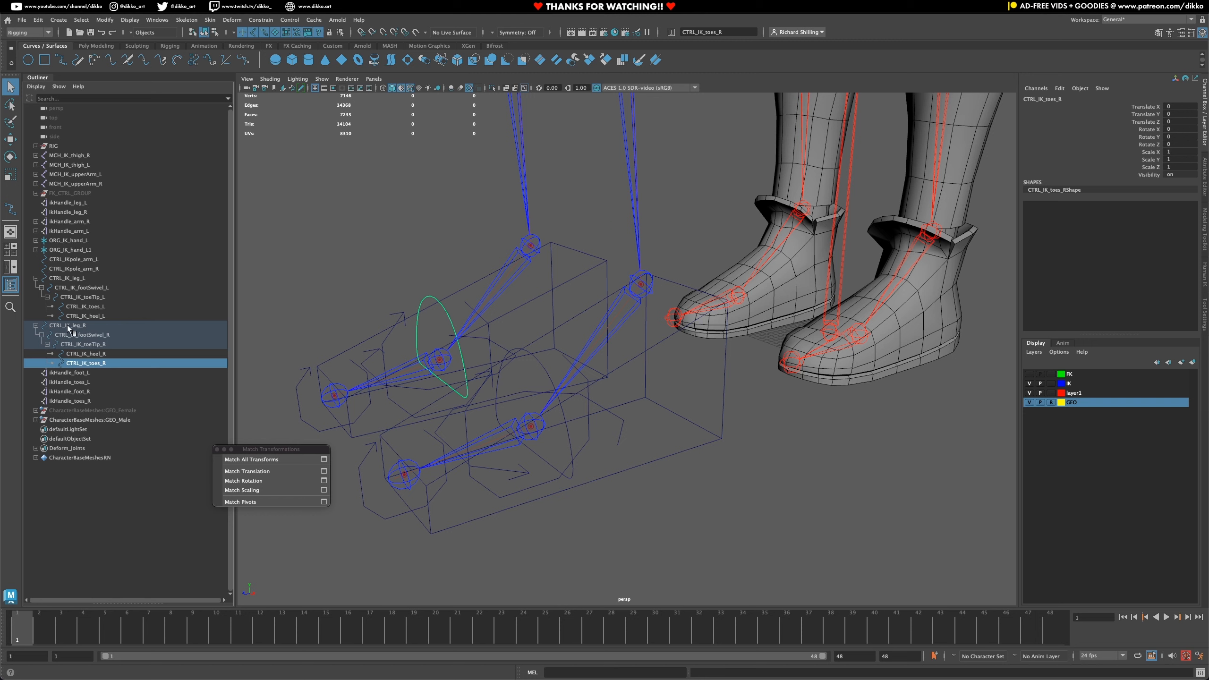
click(68, 326)
click(70, 336)
click(77, 345)
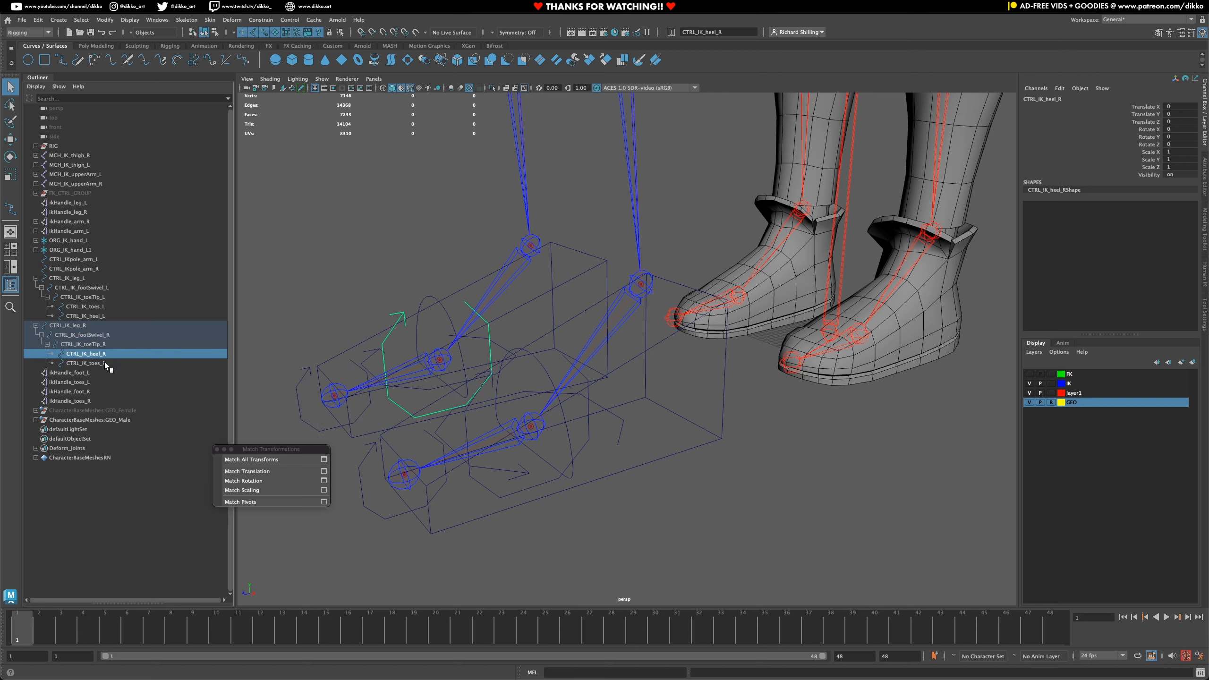
click(103, 362)
click(103, 354)
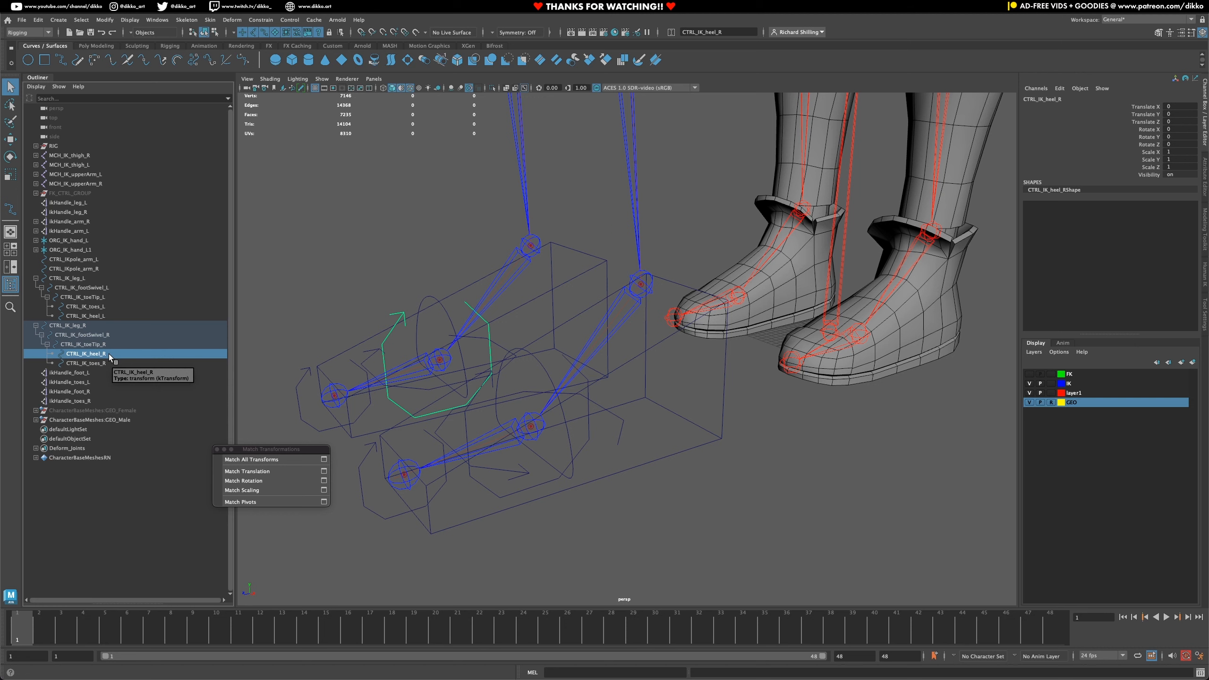
- Parent-constrain ikHandle_leg_L to CTRL_IK_heel_L with Maintain offset on and all translate and rotate axes
click(586, 440)
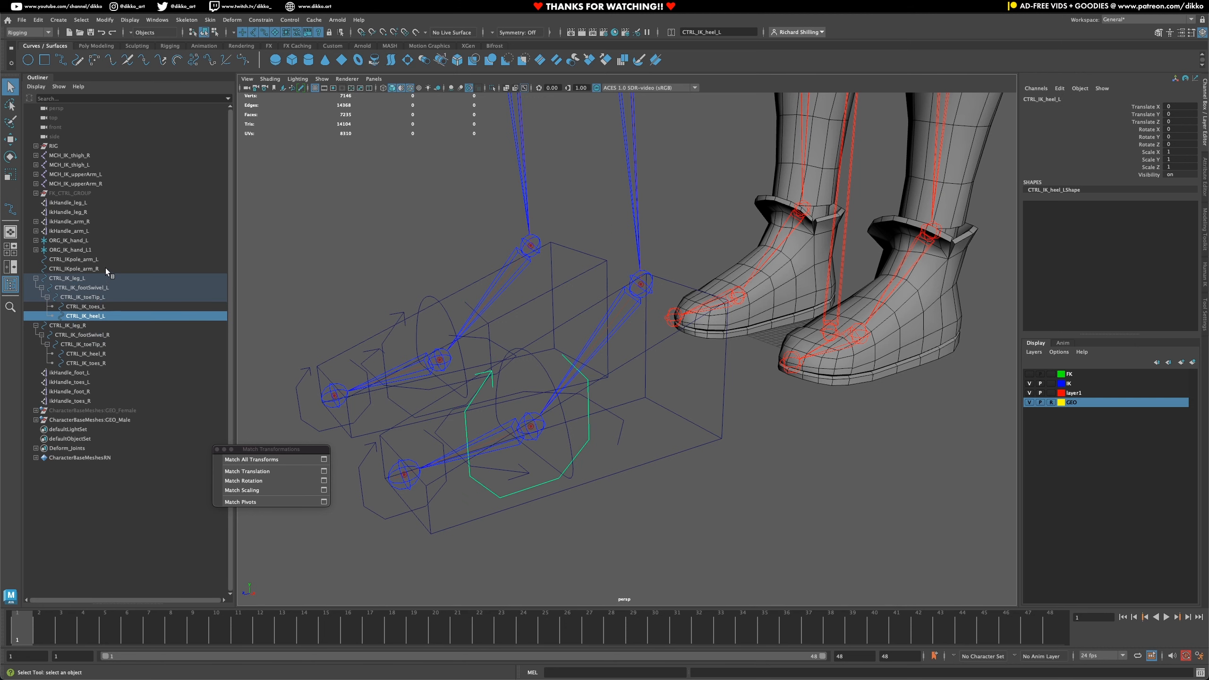
ctrl+click(77, 203)
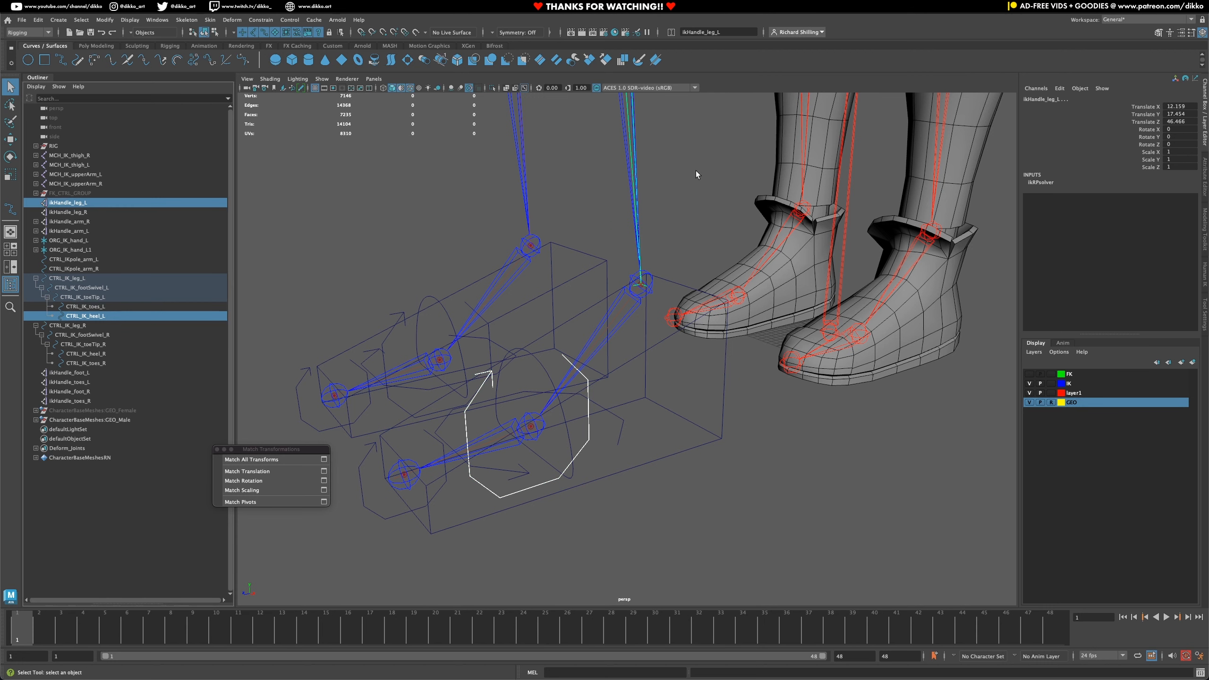
click(261, 19)
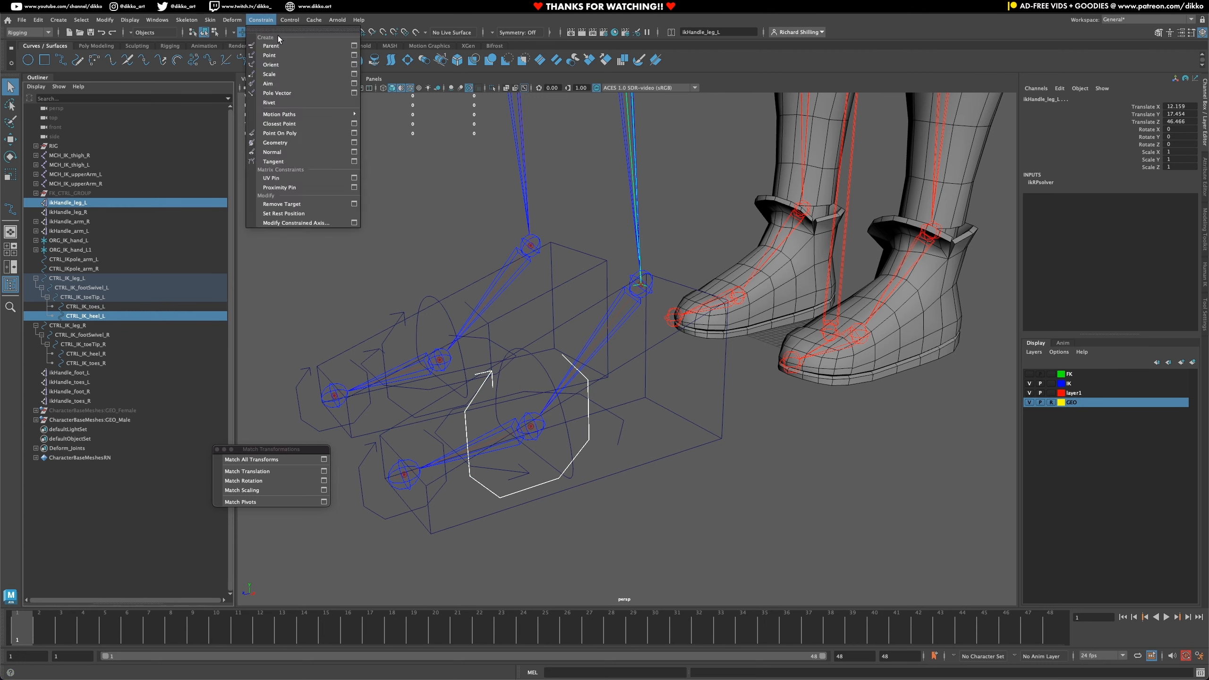
click(354, 45)
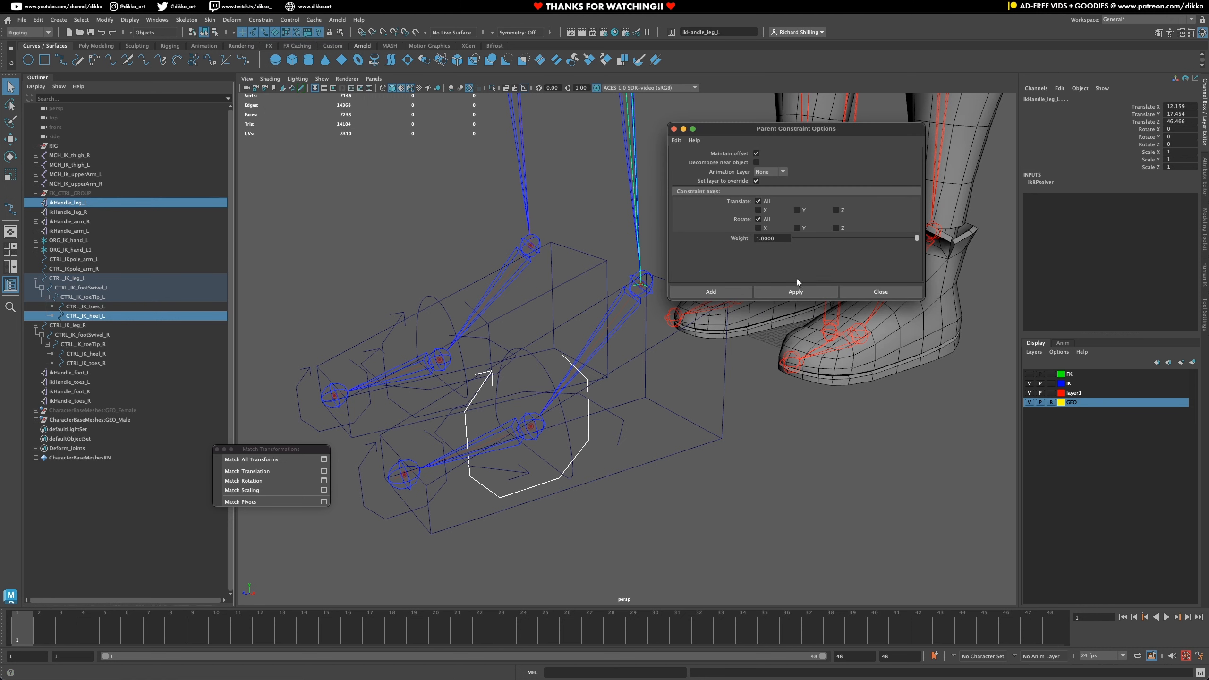
click(794, 291)
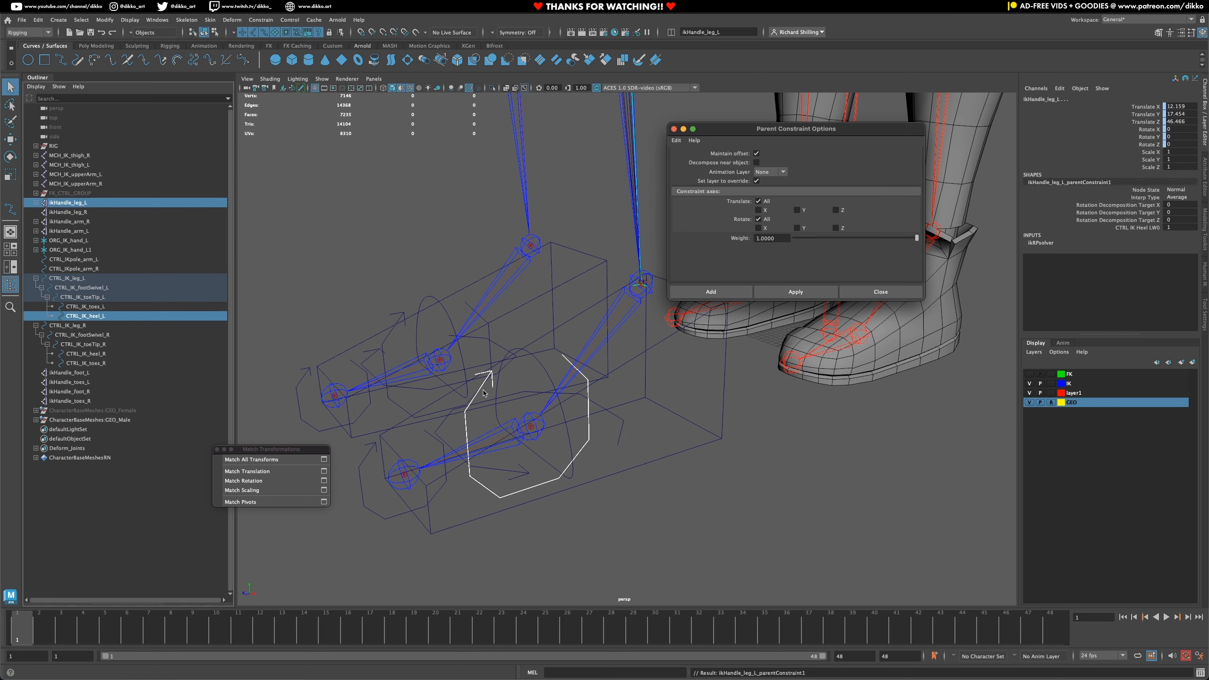
- Parent-constrain ikHandle_leg_R to CTRL_IK_heel_R with the same offset-maintaining options
click(468, 306)
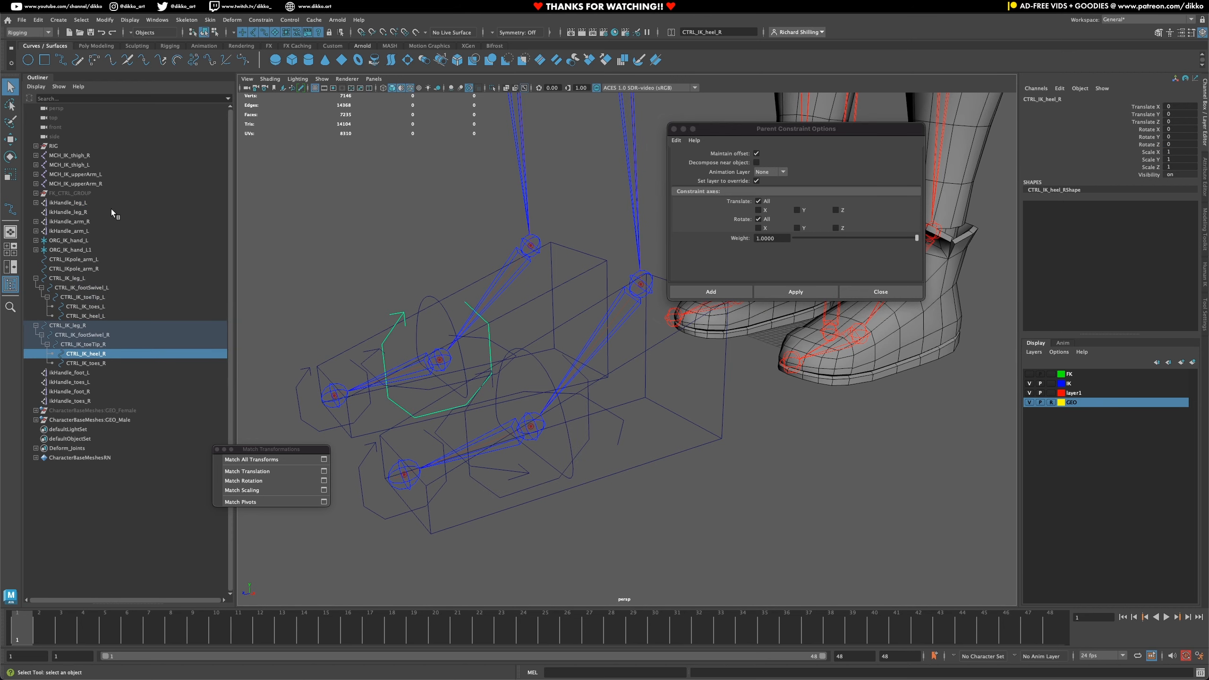
ctrl+click(65, 211)
click(793, 292)
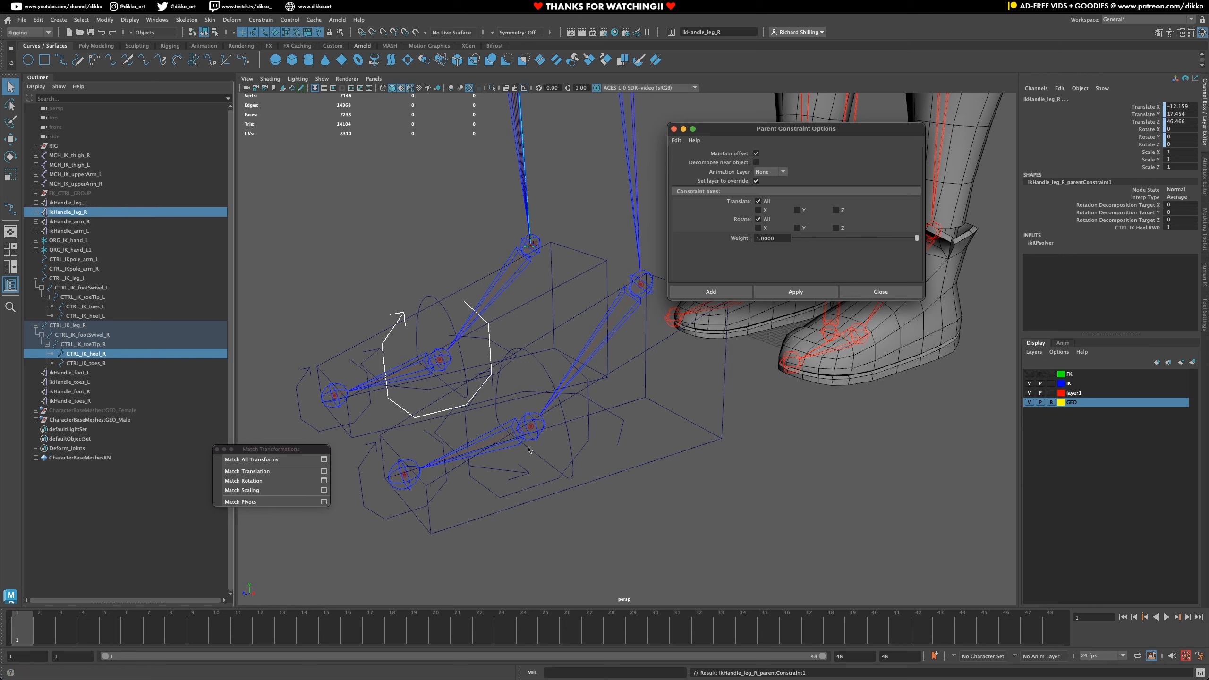
- Parent-constrain ikHandle_foot_L to CTRL_IK_heel_L with Maintain offset on
click(588, 444)
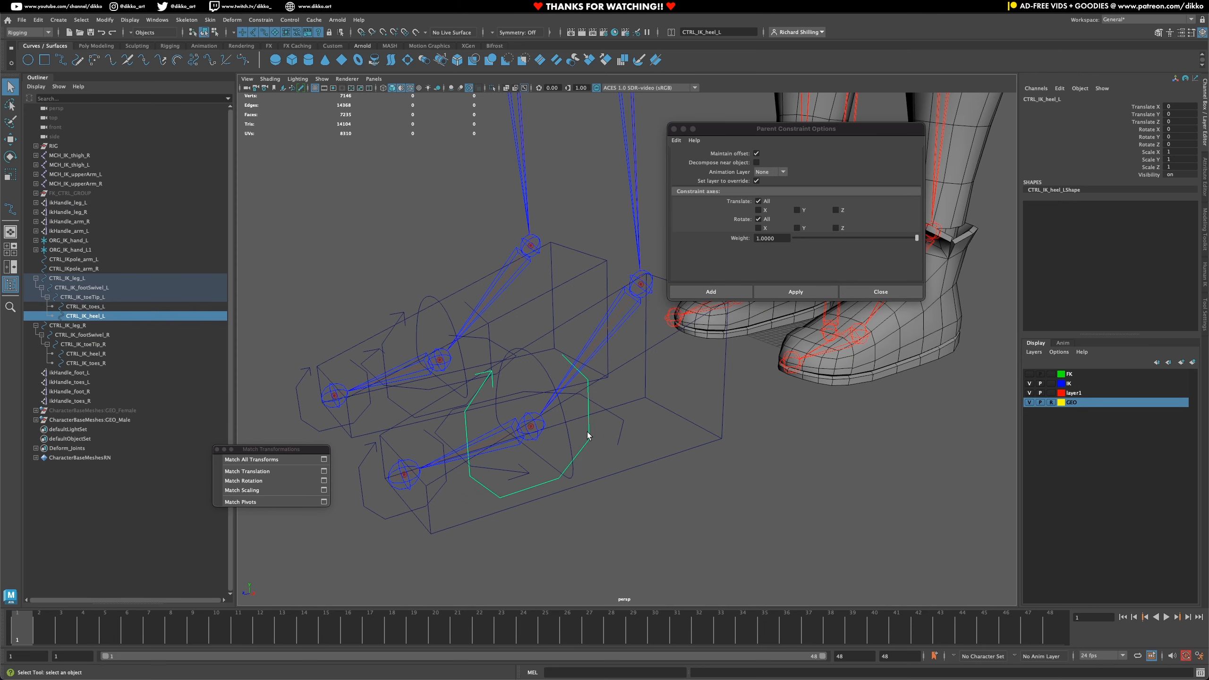
ctrl+click(85, 373)
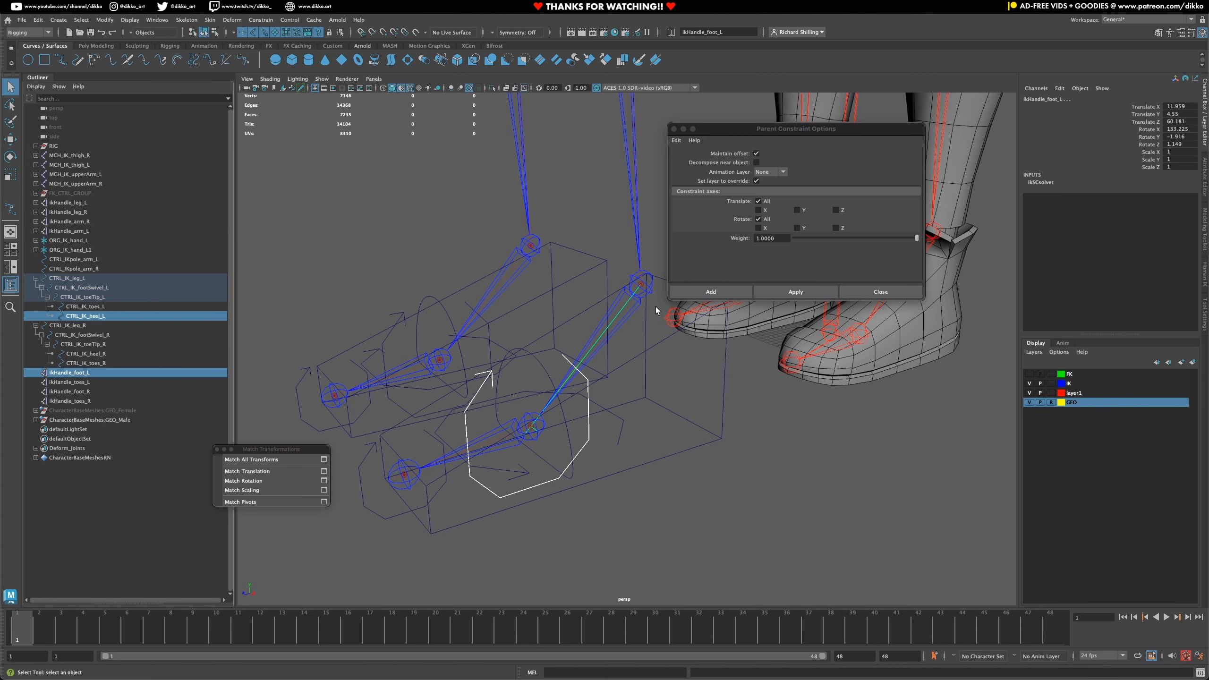
click(806, 290)
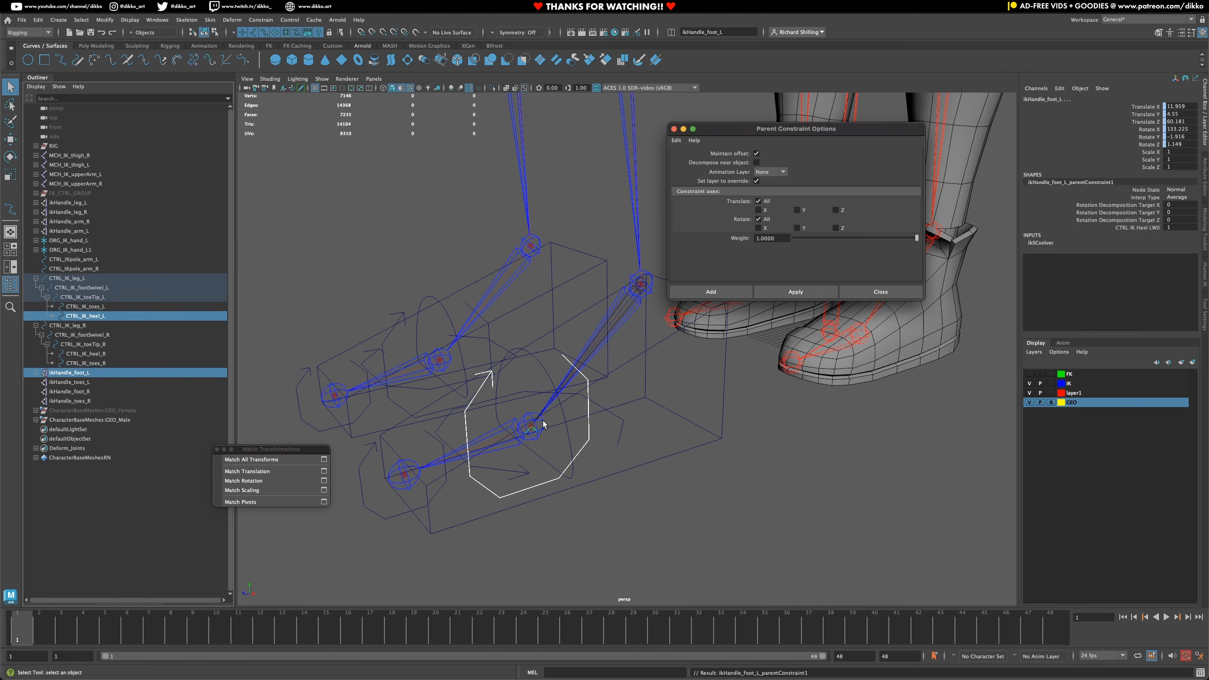
- Parent-constrain ikHandle_foot_R to CTRL_IK_heel_R with Maintain offset on and all translate and rotate axes
click(468, 302)
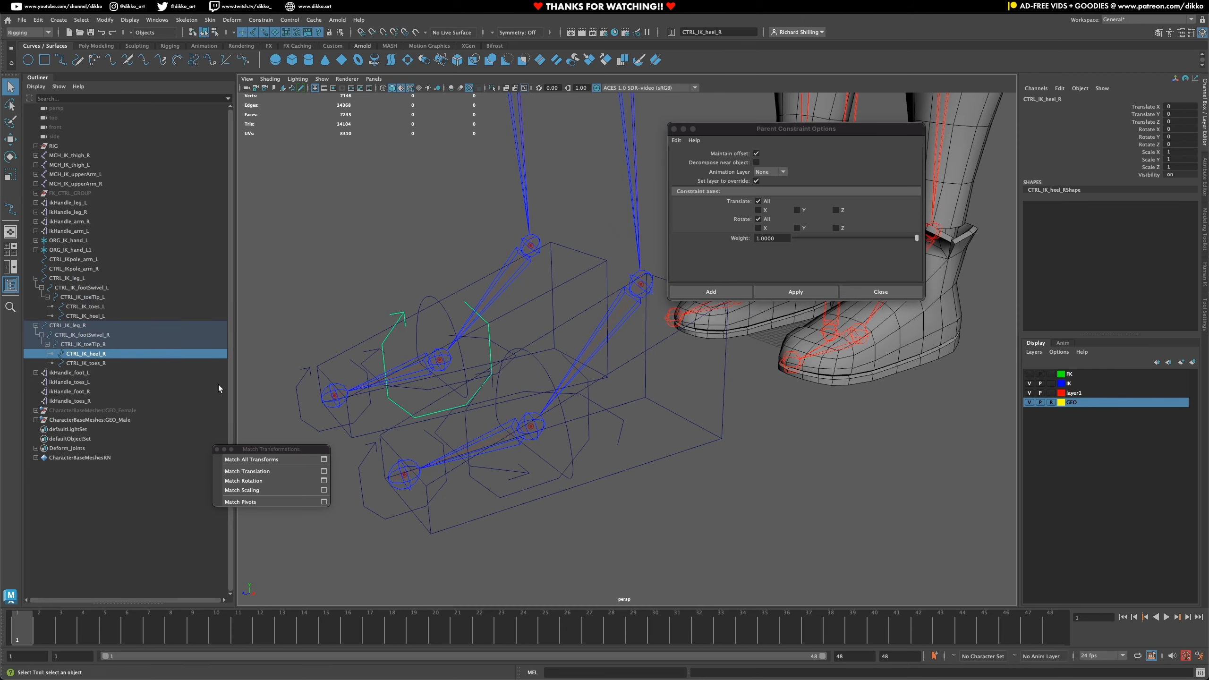
ctrl+click(70, 392)
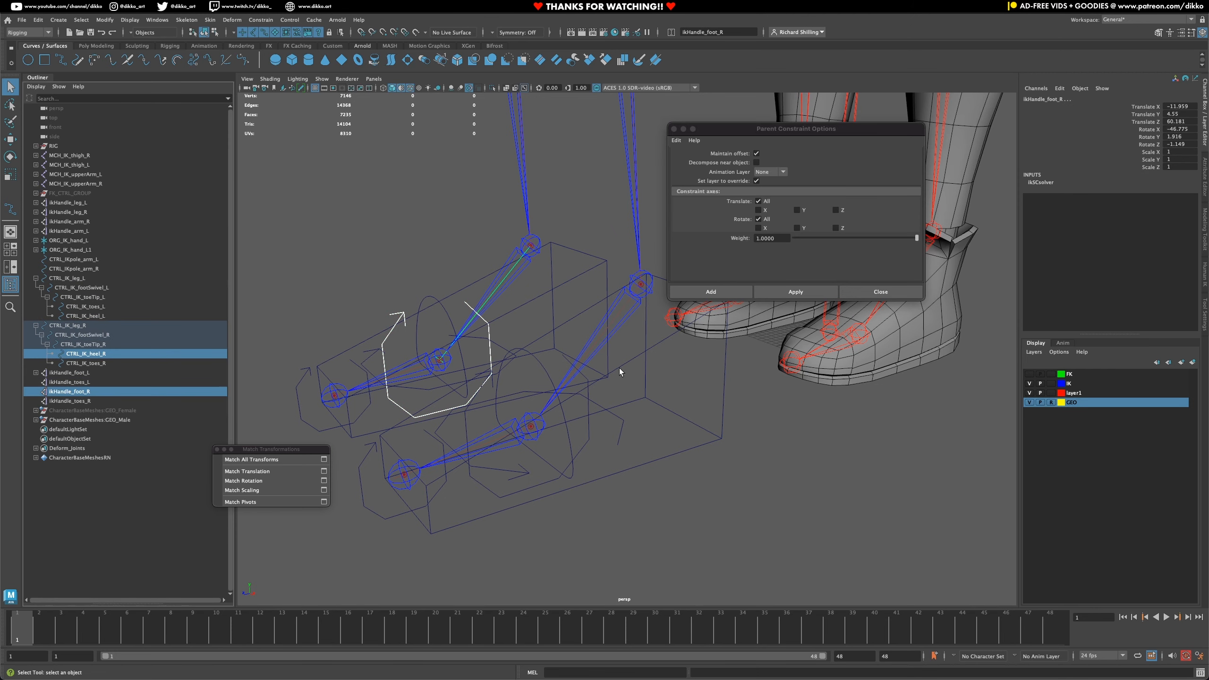
click(801, 295)
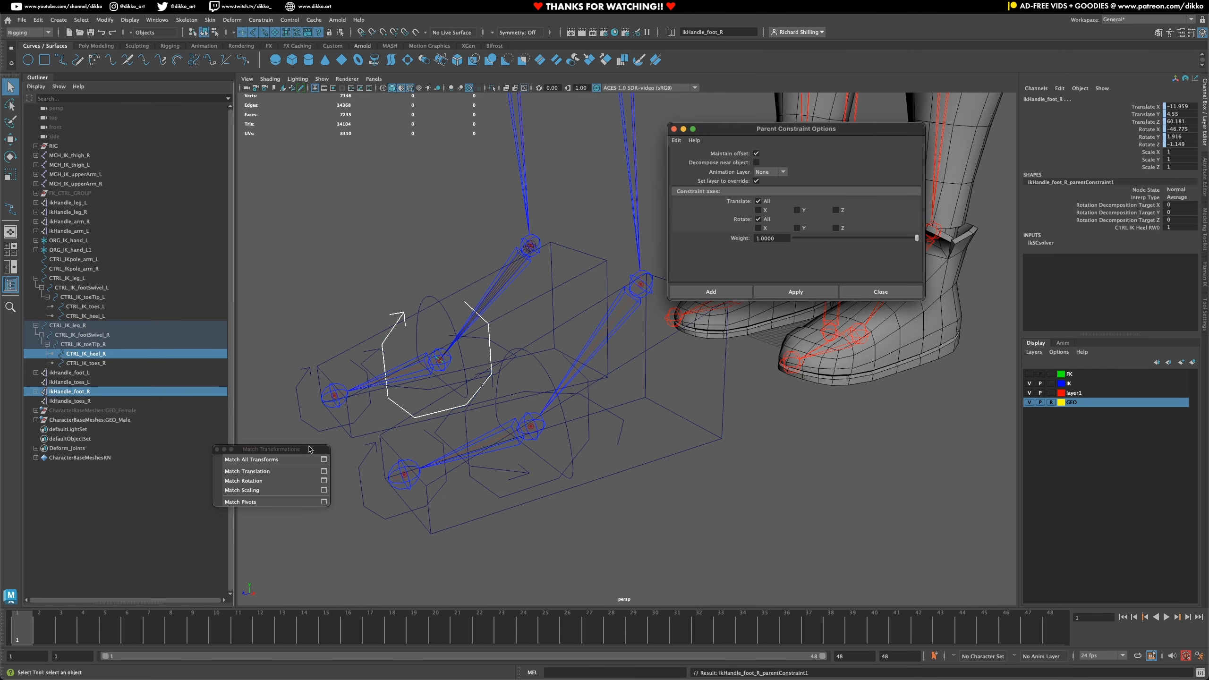
- Parent-constrain ikHandle_toes_L to CTRL_IK_toes_L with Maintain offset on
click(542, 450)
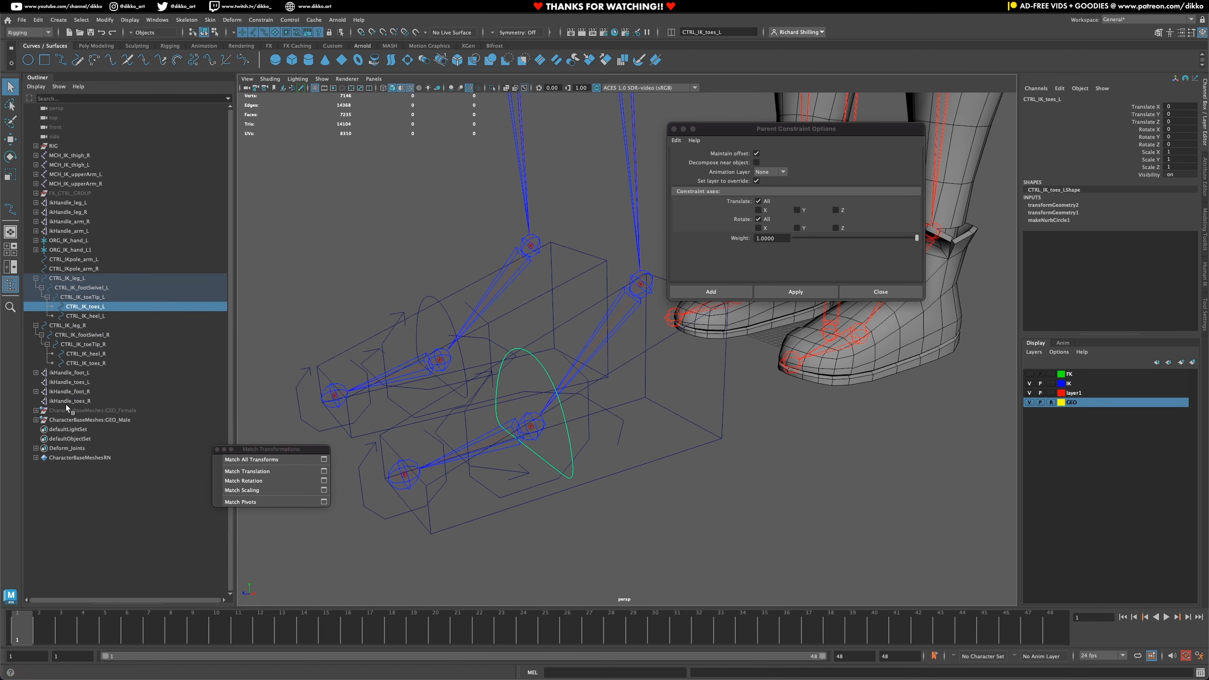
ctrl+click(81, 382)
click(808, 292)
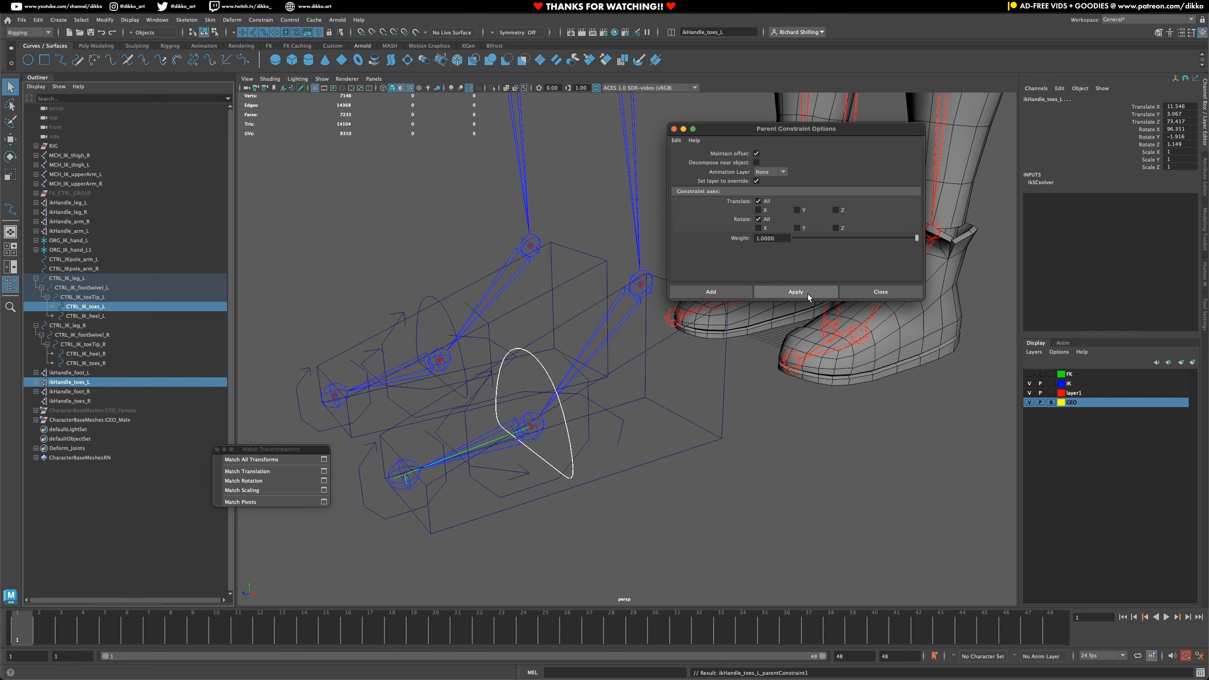
- Parent-constrain ikHandle_toes_R to CTRL_IK_toes_R with the same offset-maintaining options
click(444, 314)
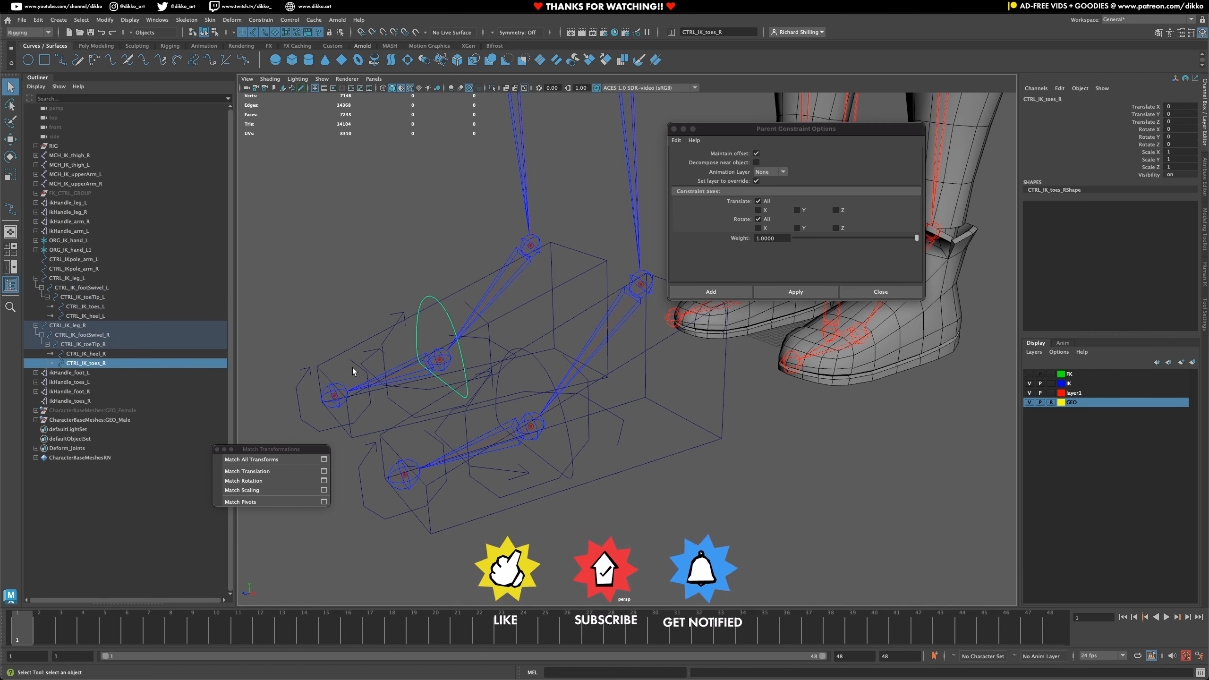
ctrl+click(83, 402)
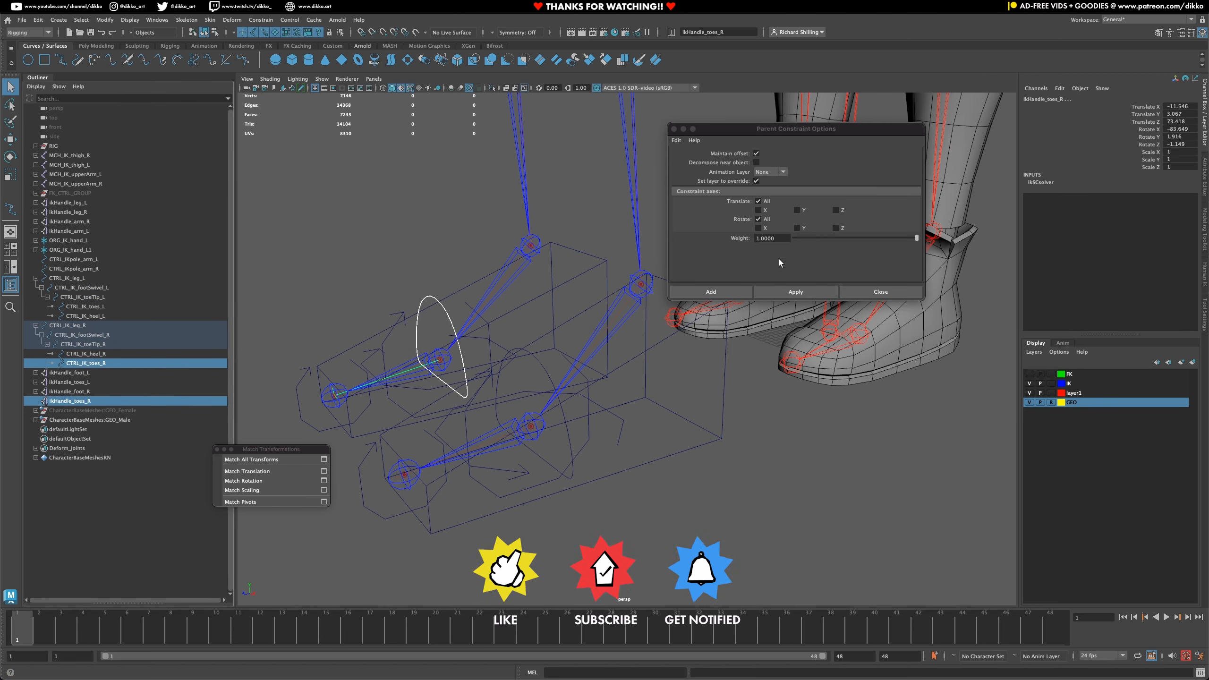
click(776, 290)
- Test the left heel roll by rotating CTRL_IK_heel_L, and undo the rotation
alt+drag(609, 391, 568, 465)
click(548, 441)
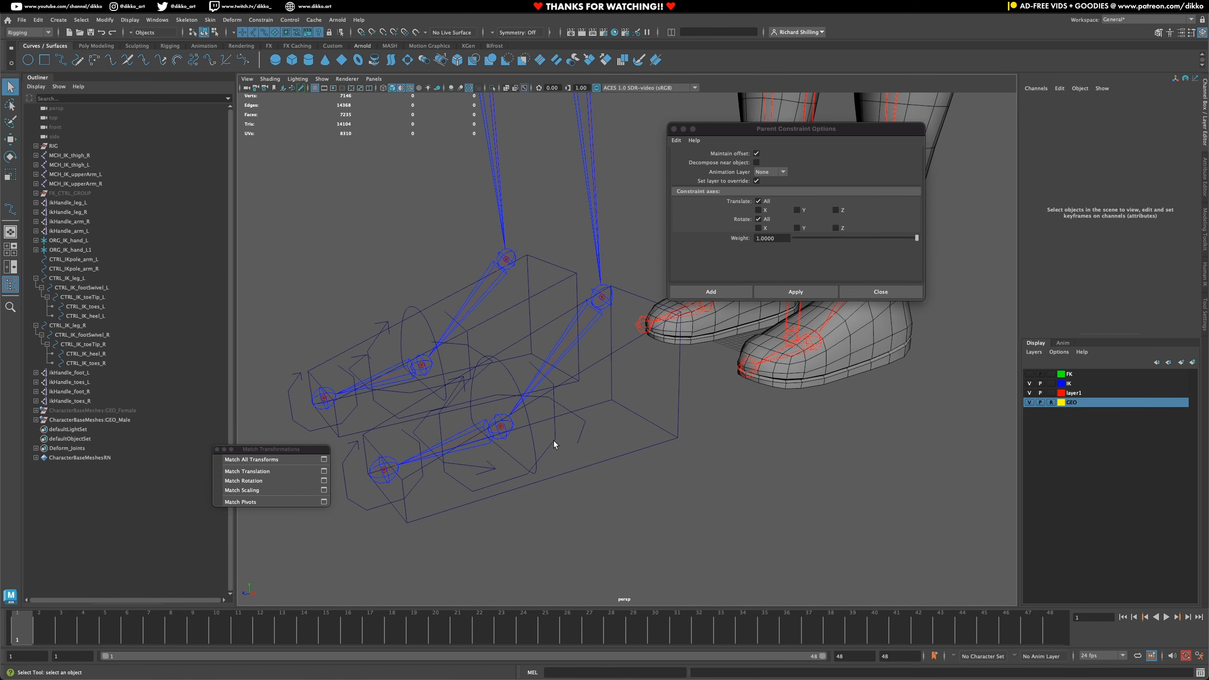
click(554, 440)
click(8, 155)
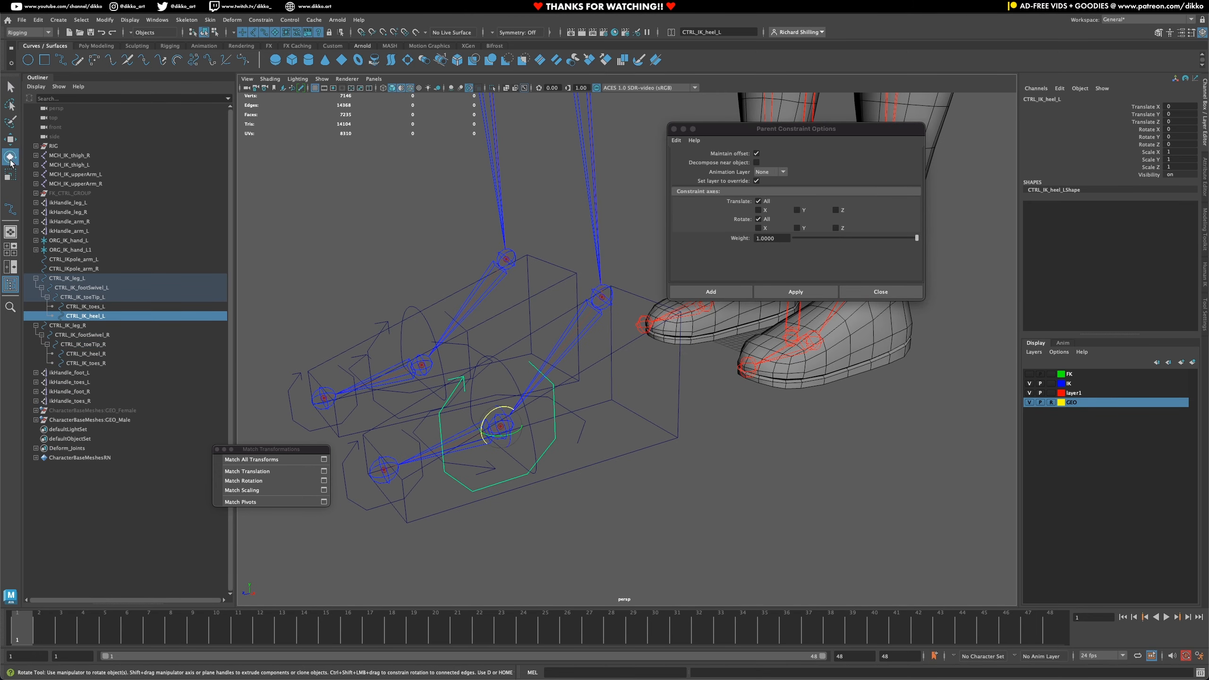
drag(491, 424, 413, 358)
click(424, 323)
key(ctrl+z)
- Test-rotate CTRL_IK_toes_L and CTRL_IK_heel_R, restoring both controls to their rest pose
click(511, 379)
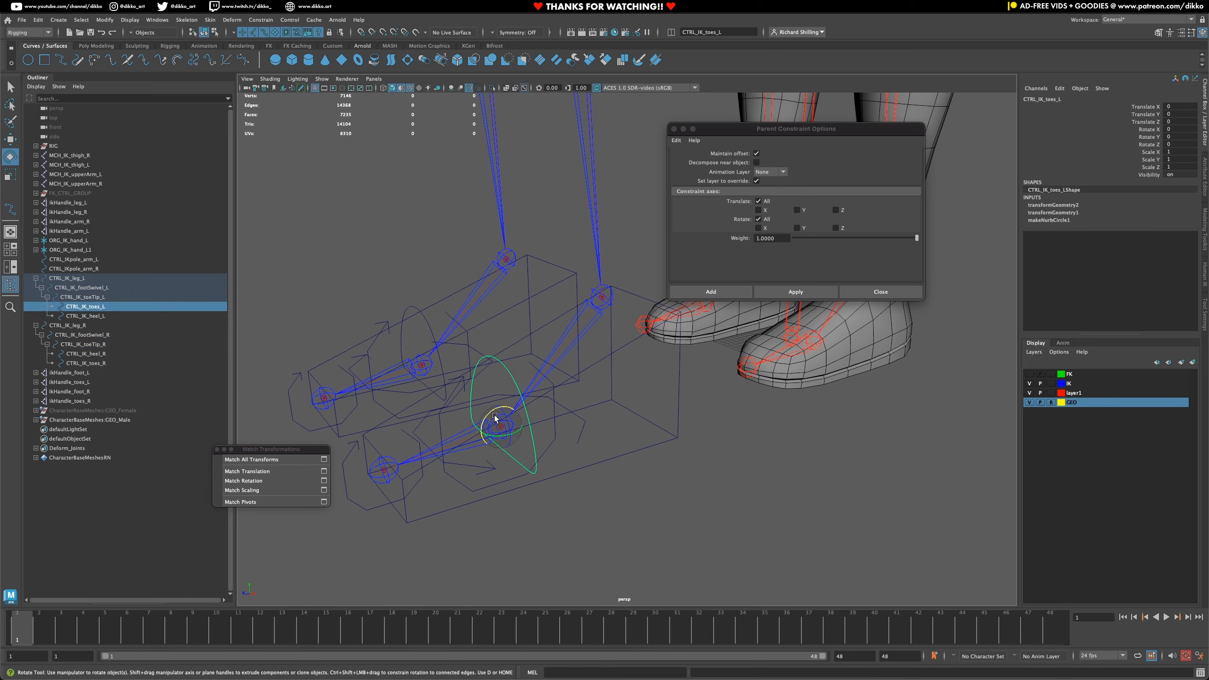
drag(497, 419, 494, 417)
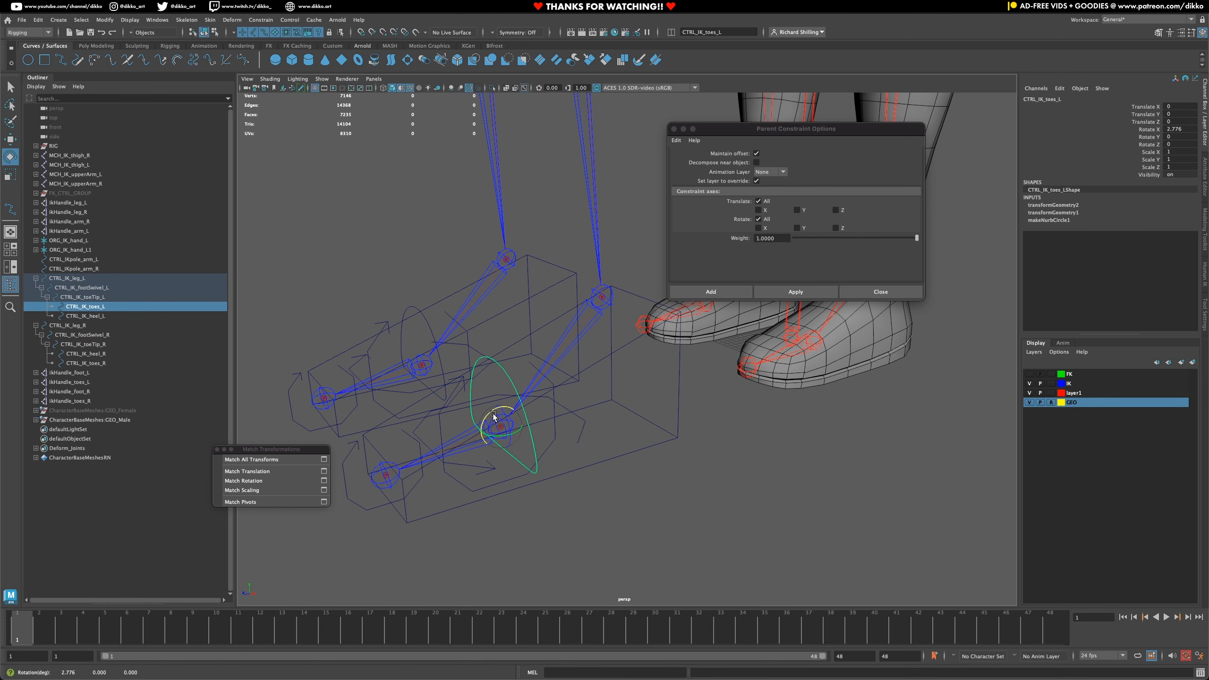
click(447, 316)
drag(405, 354, 427, 385)
key(ctrl+z)
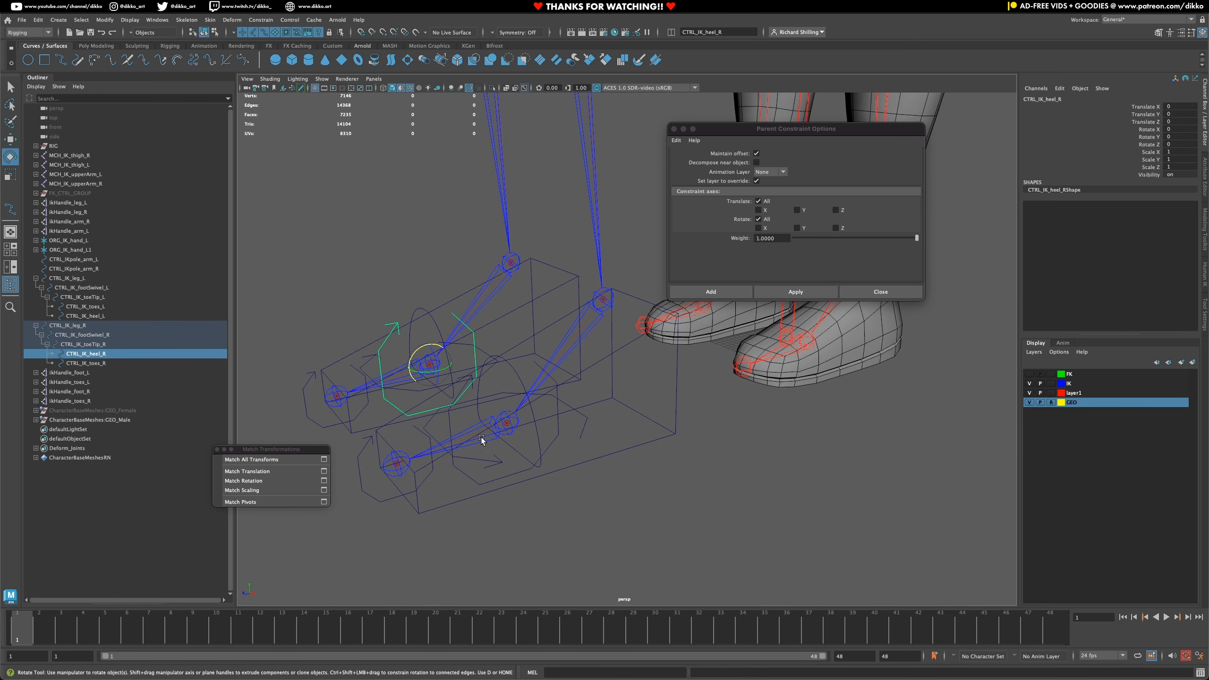
alt+middle_drag(552, 444, 530, 477)
alt+middle_drag(640, 493, 667, 478)
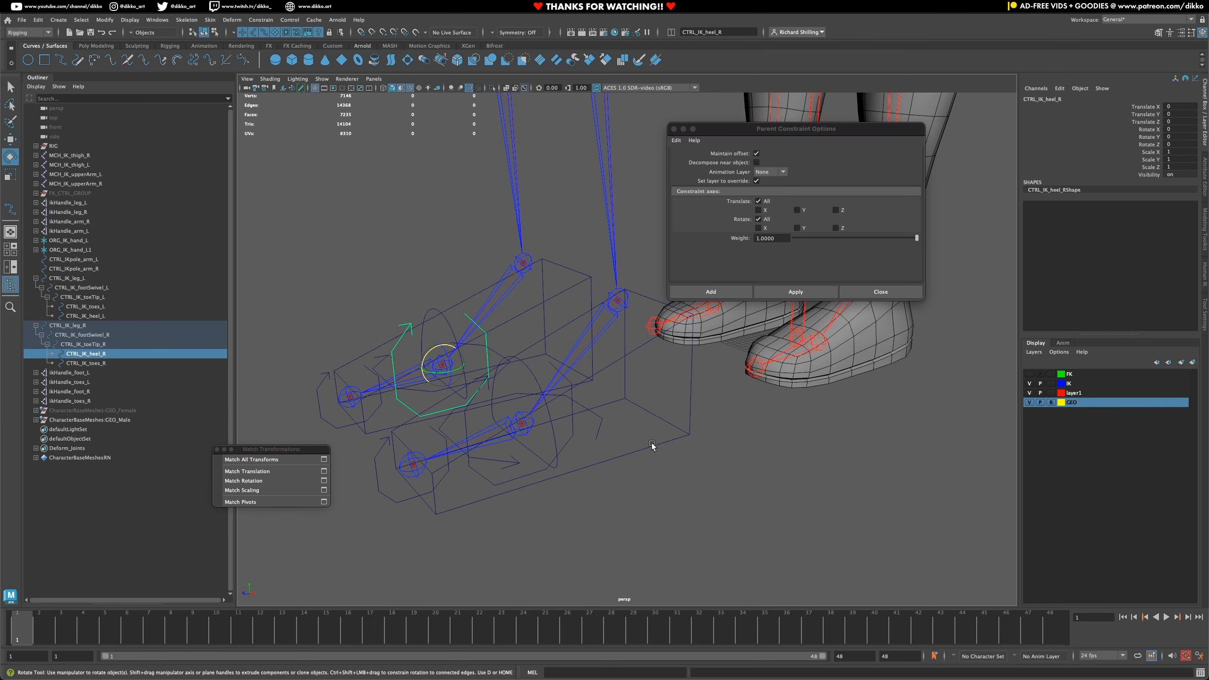
- Test-move the whole left foot with CTRL_IK_leg_L and undo the move
drag(652, 444, 553, 419)
click(10, 139)
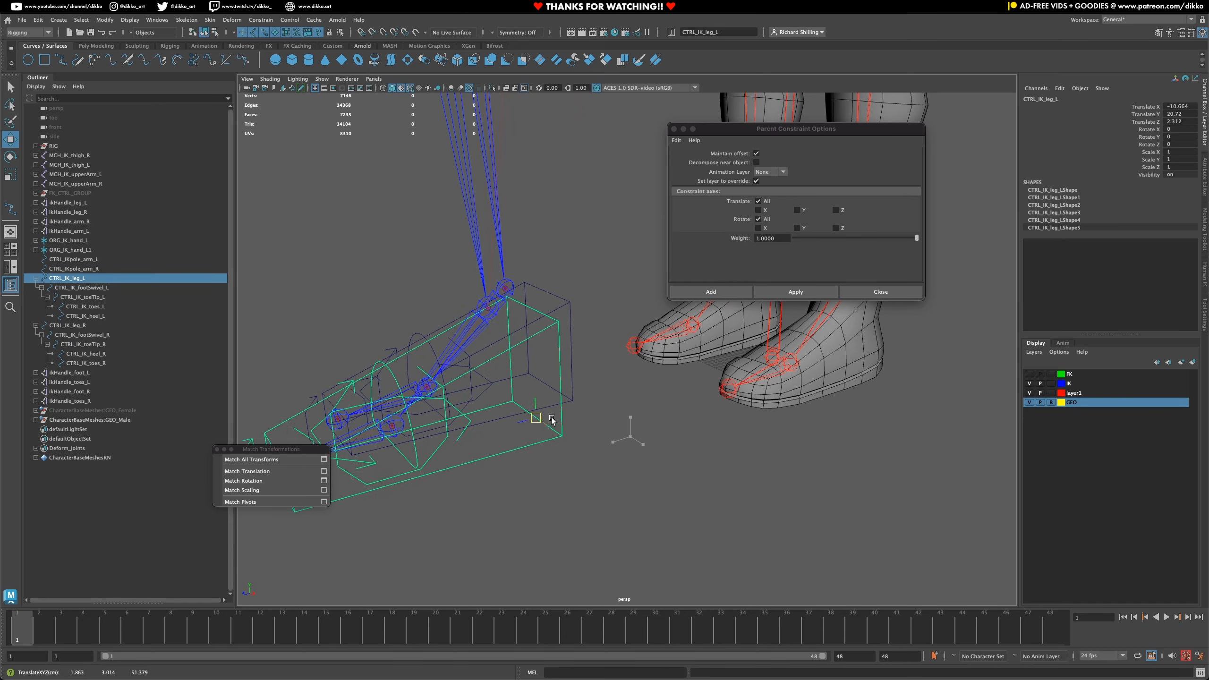
key(ctrl+z)
- Test CTRL_IK_footSwivel_L by moving it and rotating it about Y, undoing each change
click(575, 457)
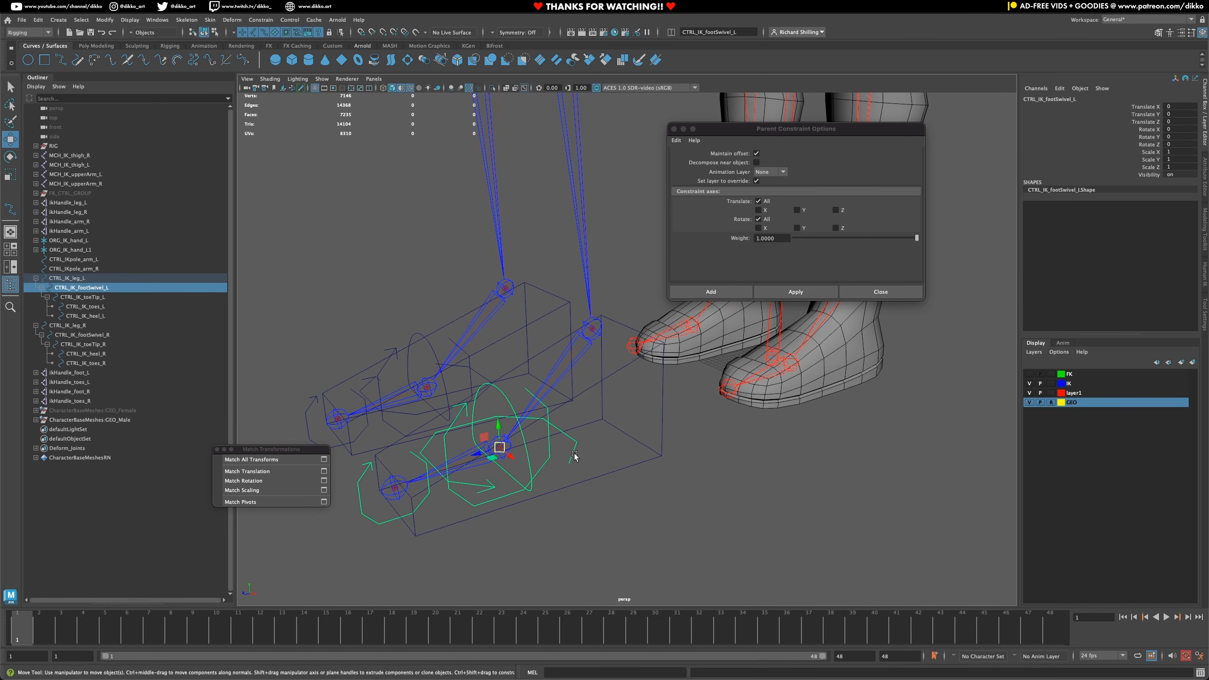
drag(491, 439, 486, 284)
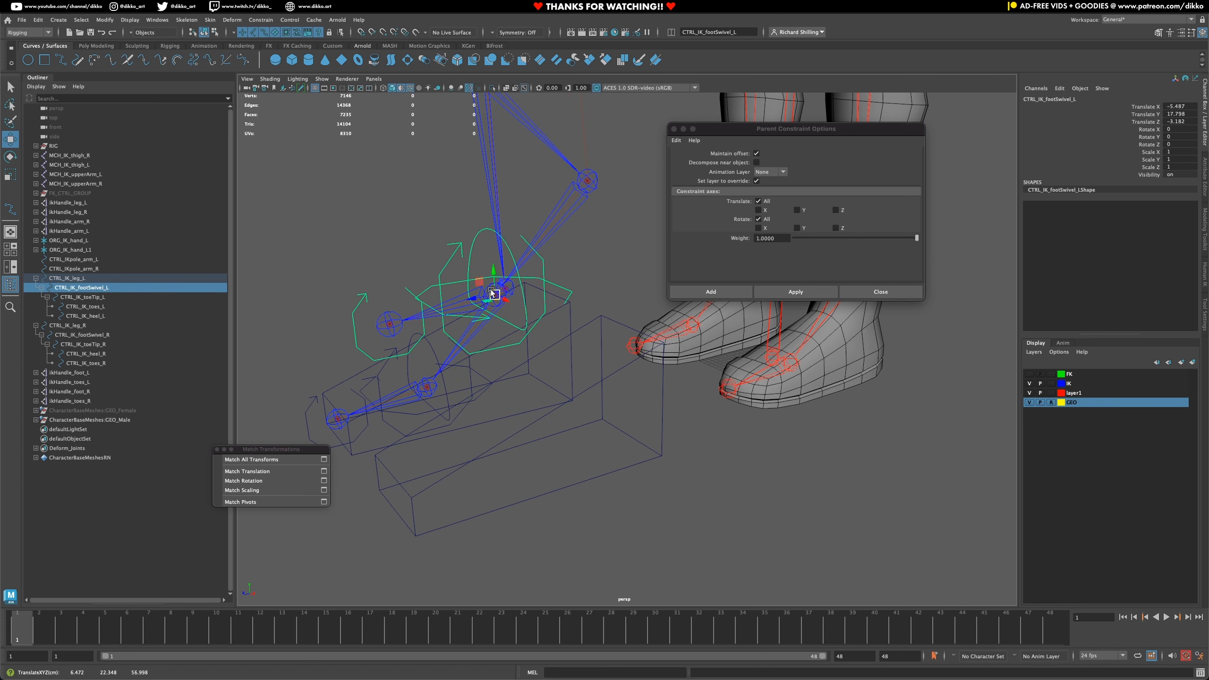
key(ctrl+z)
click(9, 157)
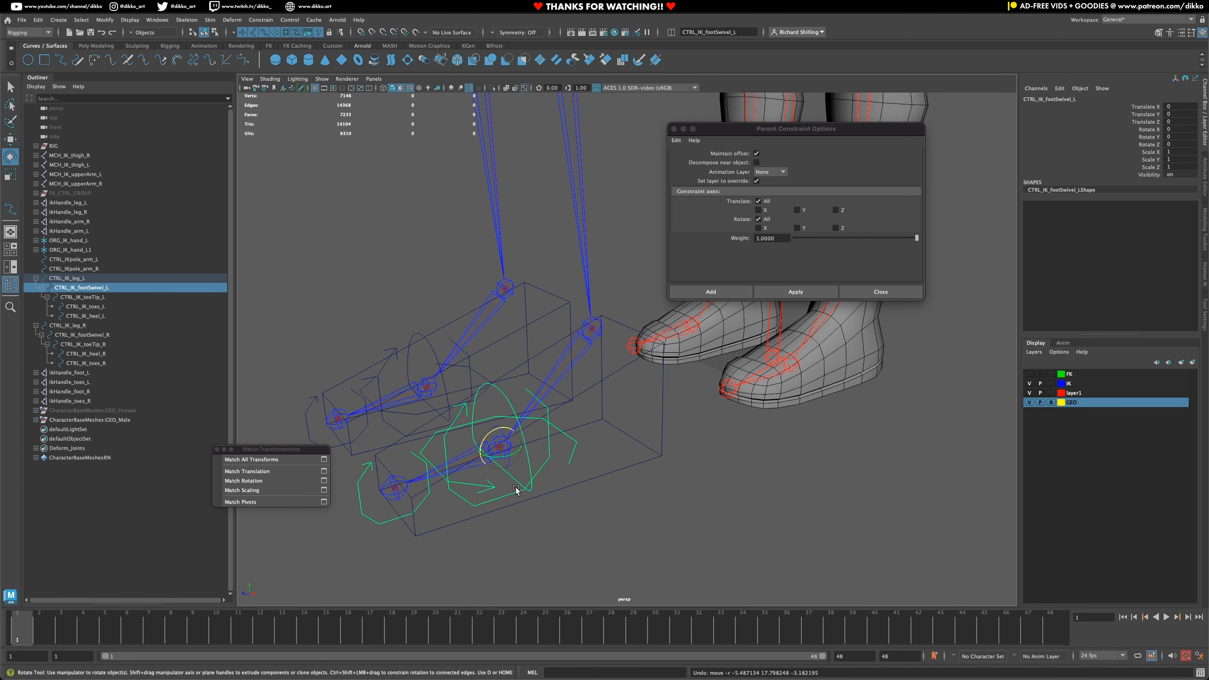
drag(507, 459, 480, 494)
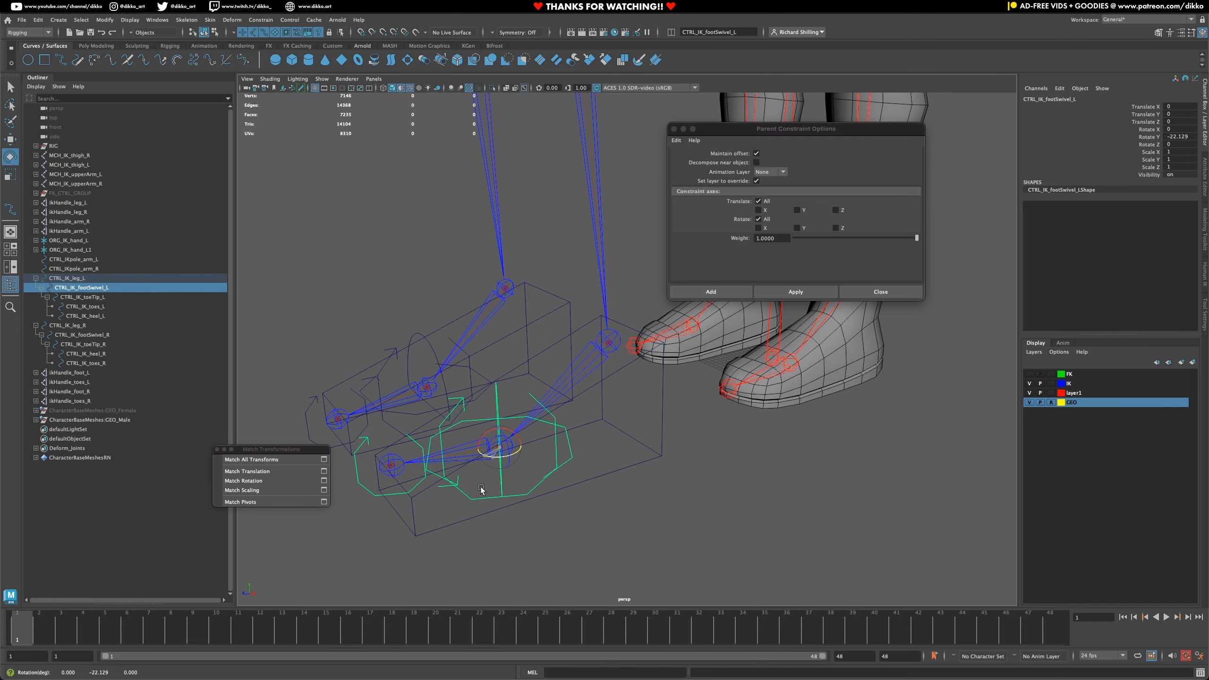
key(ctrl+z)
- Test-rotate CTRL_IK_toeTip_L around the left toe tip and undo the rotations
click(375, 521)
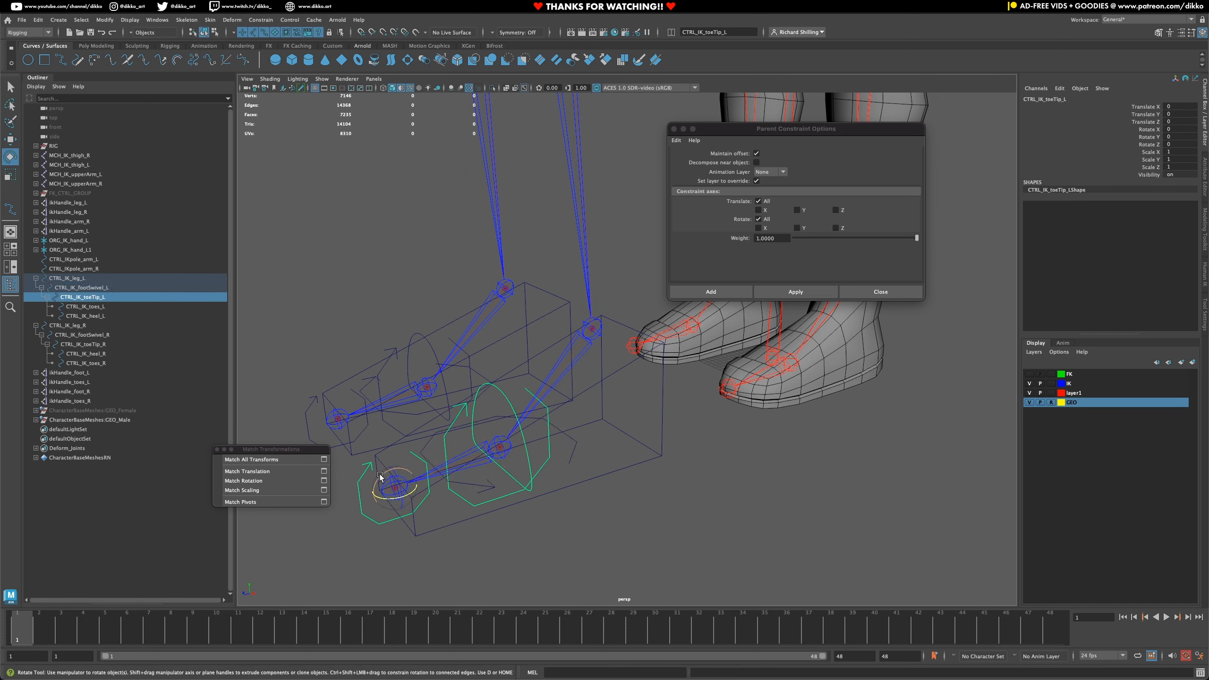
mouse_move(382, 475)
mouse_down()
mouse_move(382, 505)
mouse_move(391, 490)
mouse_up()
key(ctrl+z)
key(ctrl+z)
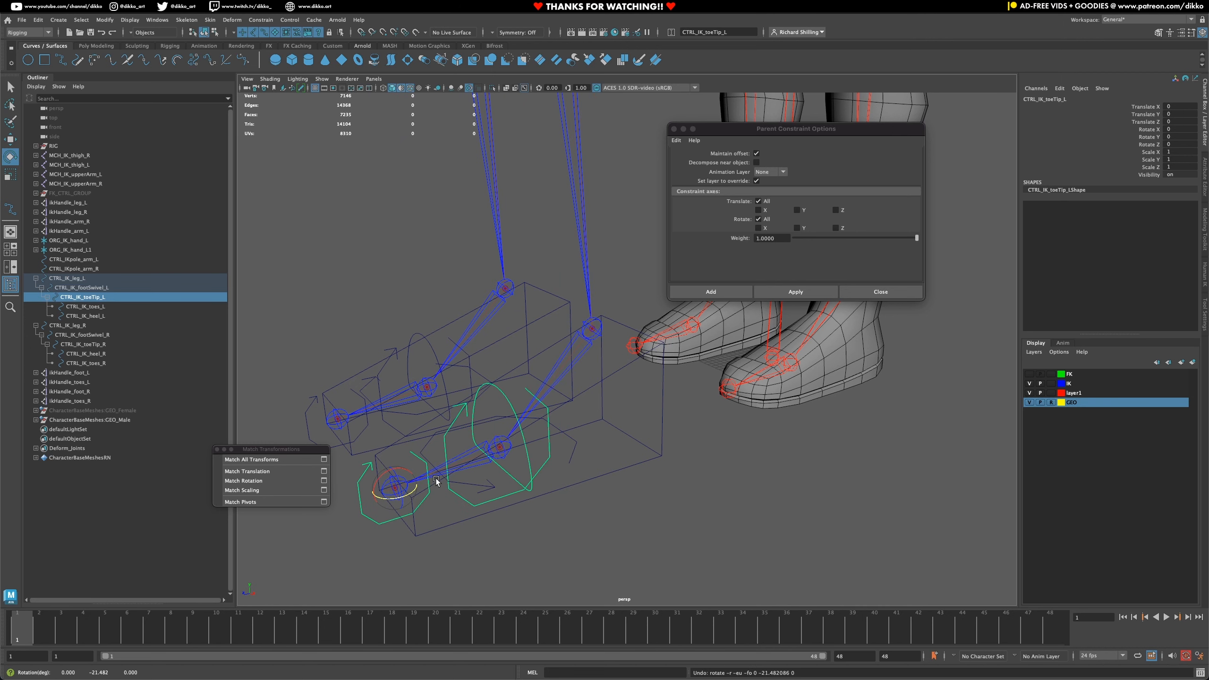
- Try rotating CTRL_IK_toes_L and CTRL_IK_heel_L about X, returning both to zero
click(503, 389)
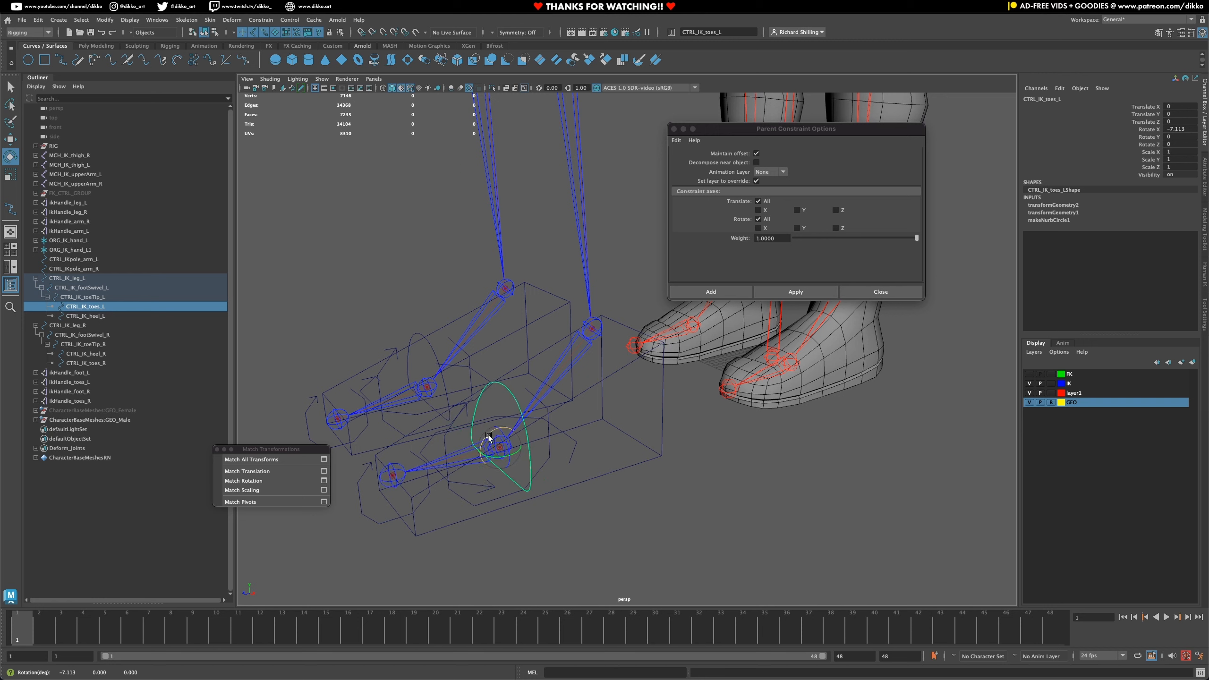
click(453, 469)
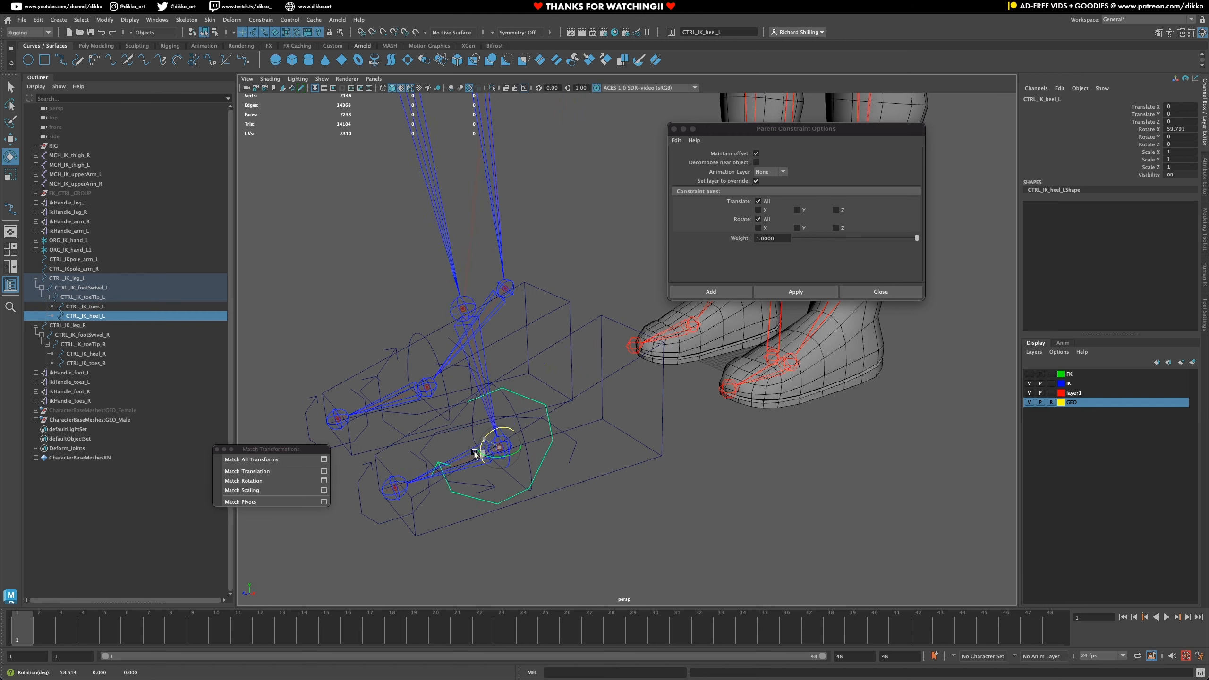
alt+drag(482, 440, 432, 451)
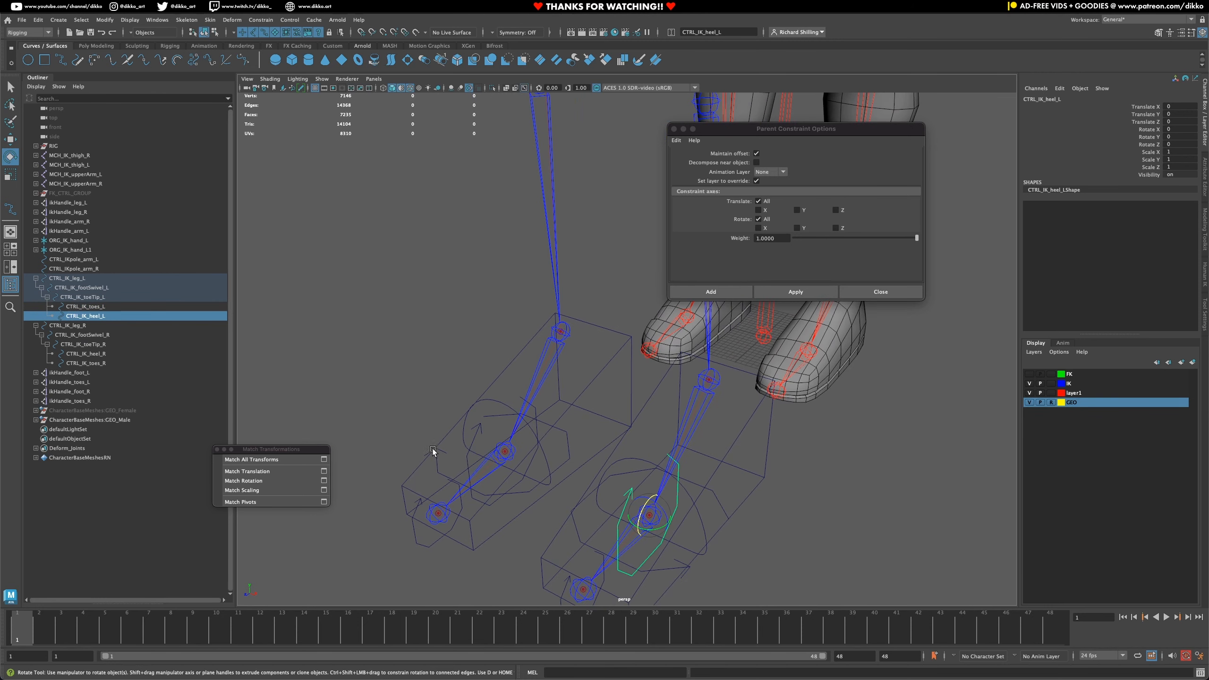
- Test-move the whole right foot with CTRL_IK_leg_R and undo the move
click(517, 510)
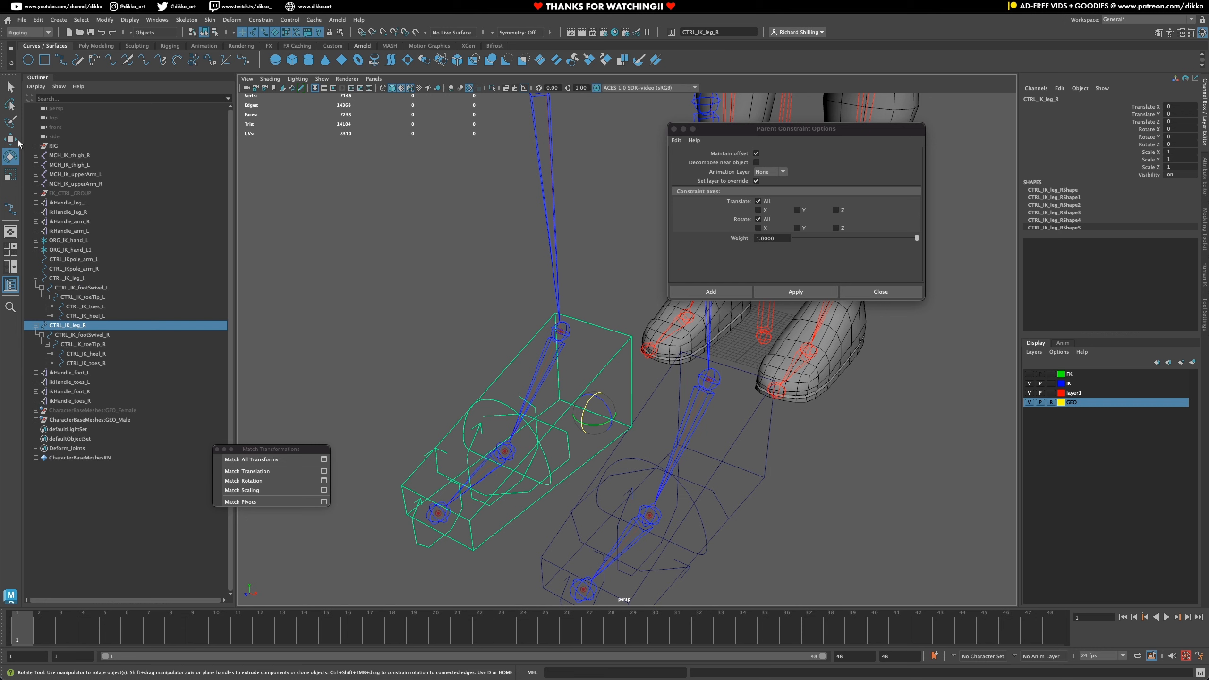
key(w)
drag(594, 413, 480, 340)
key(super+z)
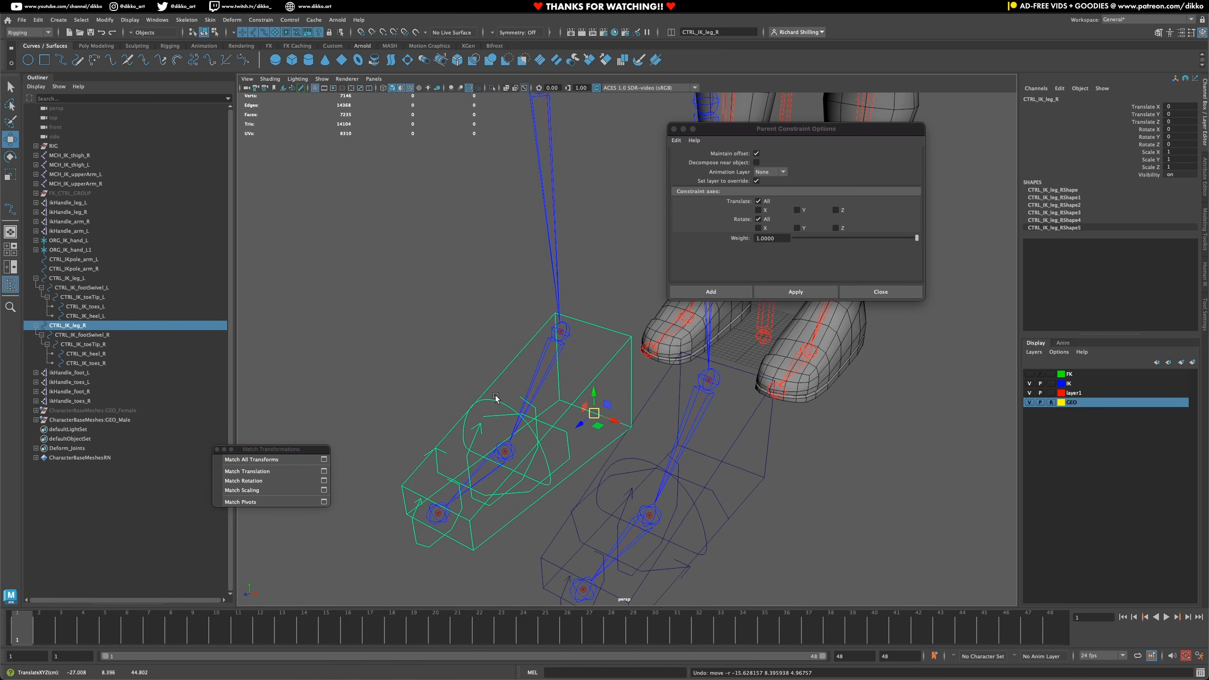
- Test-rotate CTRL_IK_toes_R and undo the rotation
click(496, 396)
click(494, 400)
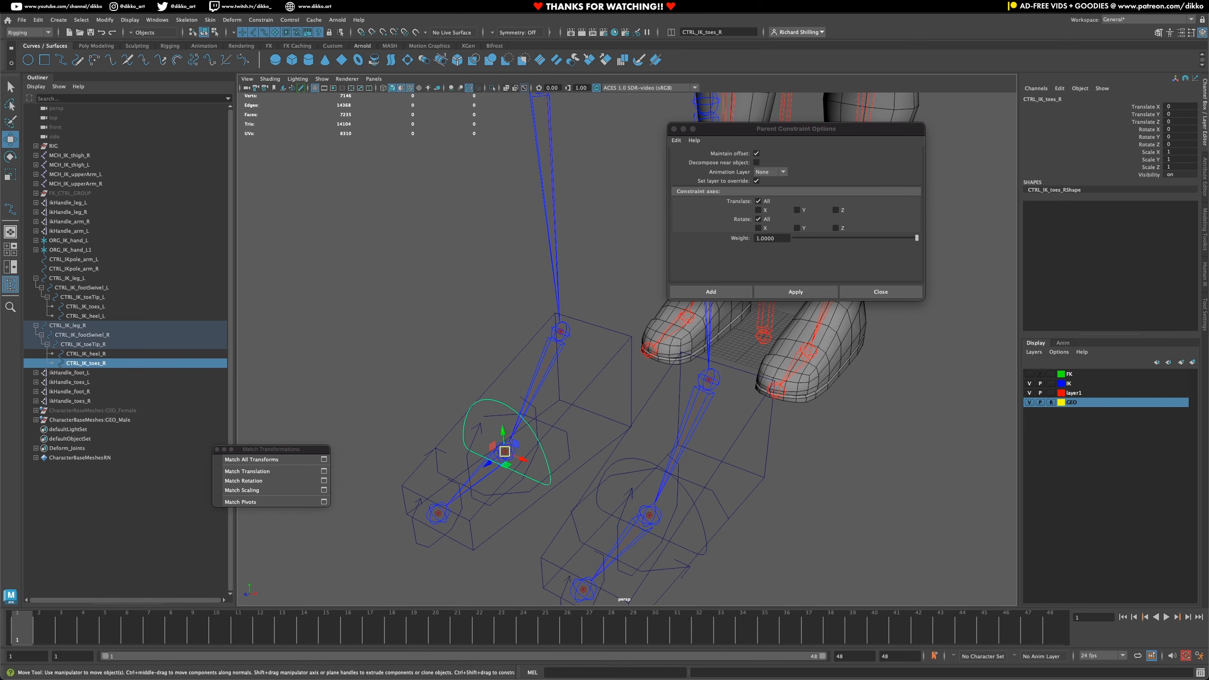
key(e)
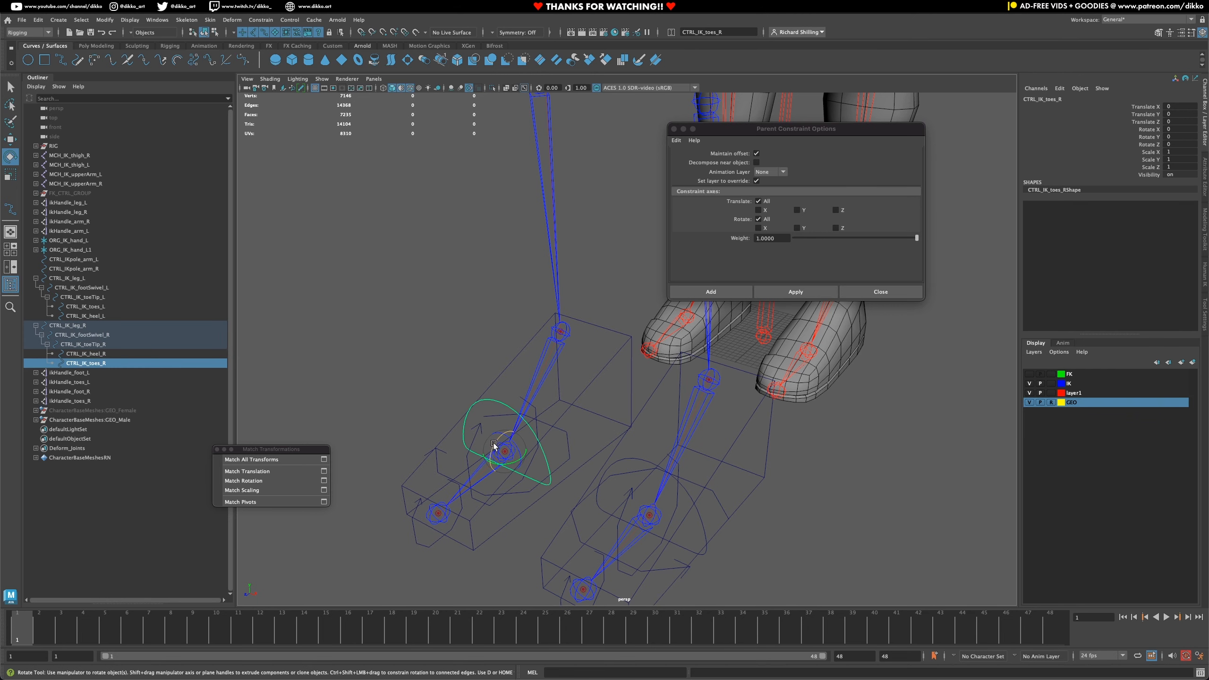
drag(495, 447, 493, 458)
key(super+z)
- Try out the remaining right foot controls by rotation, ending with CTRL_IK_toeTip_R selected at zero
click(533, 409)
click(533, 408)
drag(494, 443, 508, 468)
click(568, 459)
click(429, 522)
- Save the scene with the constrained foot controls
key(super+s)
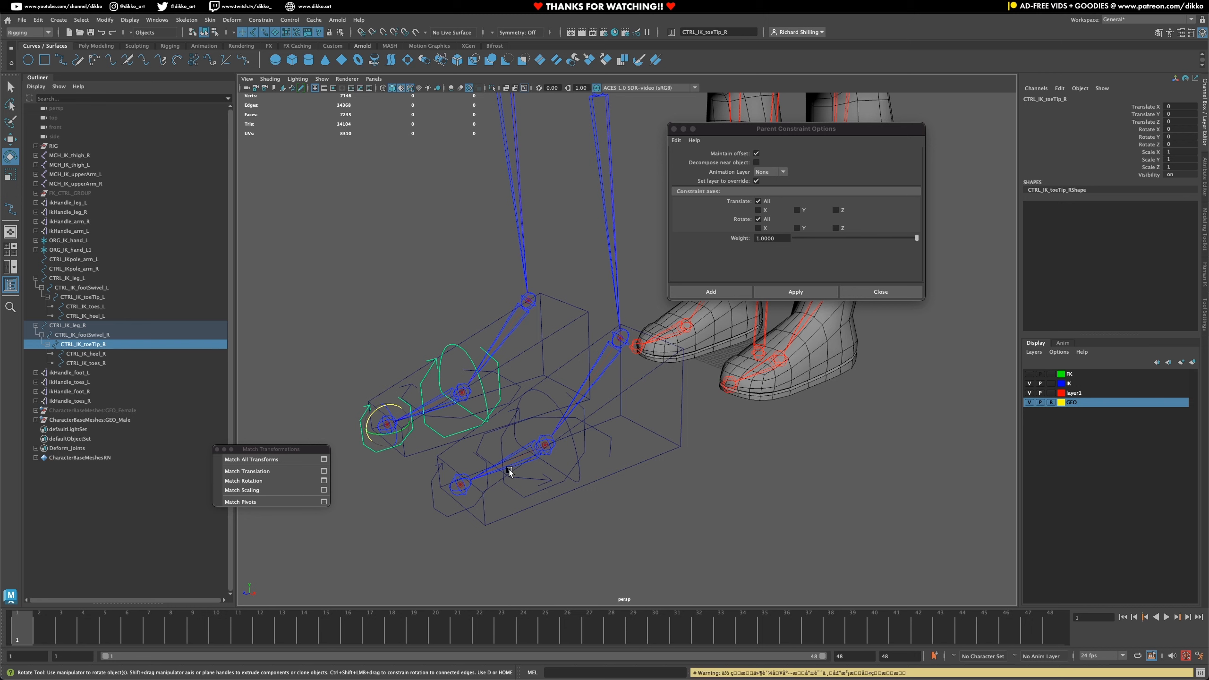
key(ctrl+s)
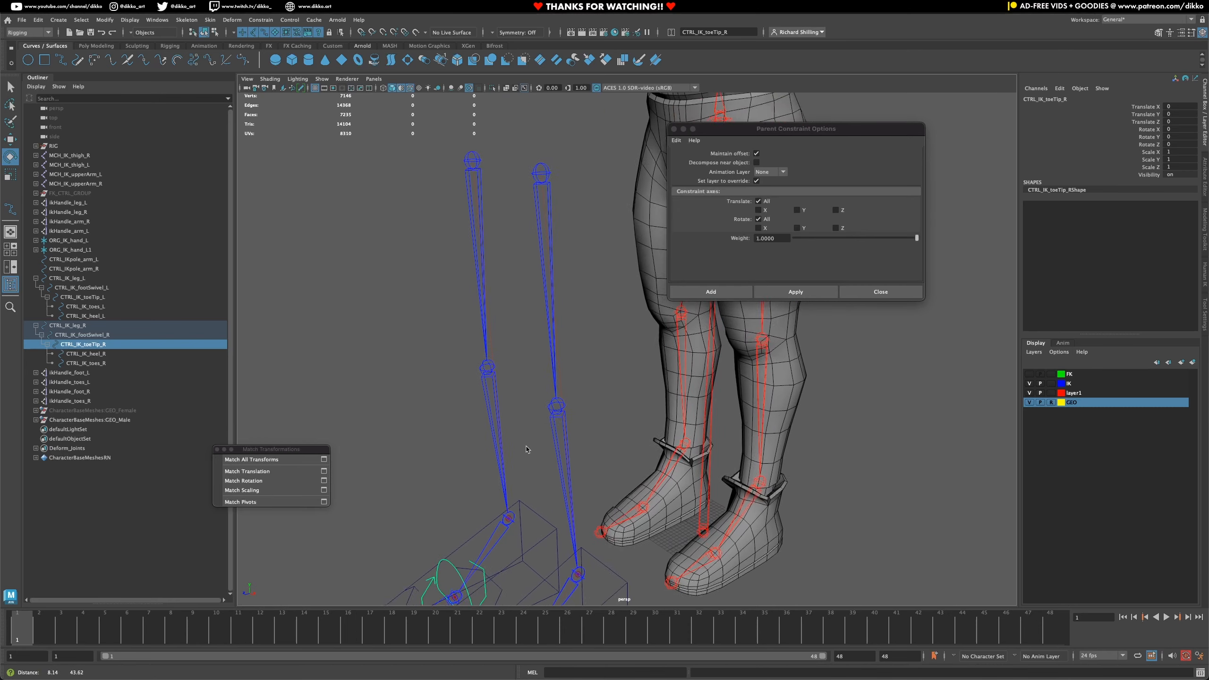
key(ctrl+s)
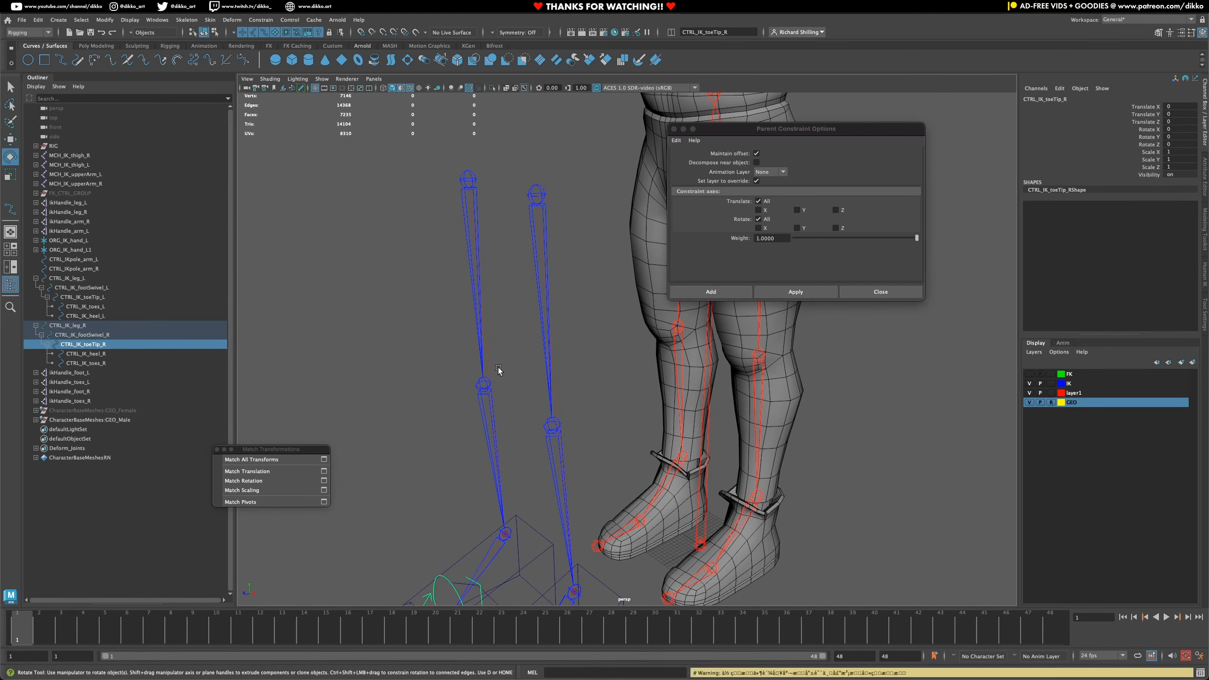
- Duplicate the left arm's pole control CTRL_IKpole_arm_L as the basis for a leg pole control
scroll(499, 370, down, 3)
alt+middle_drag(589, 244, 376, 423)
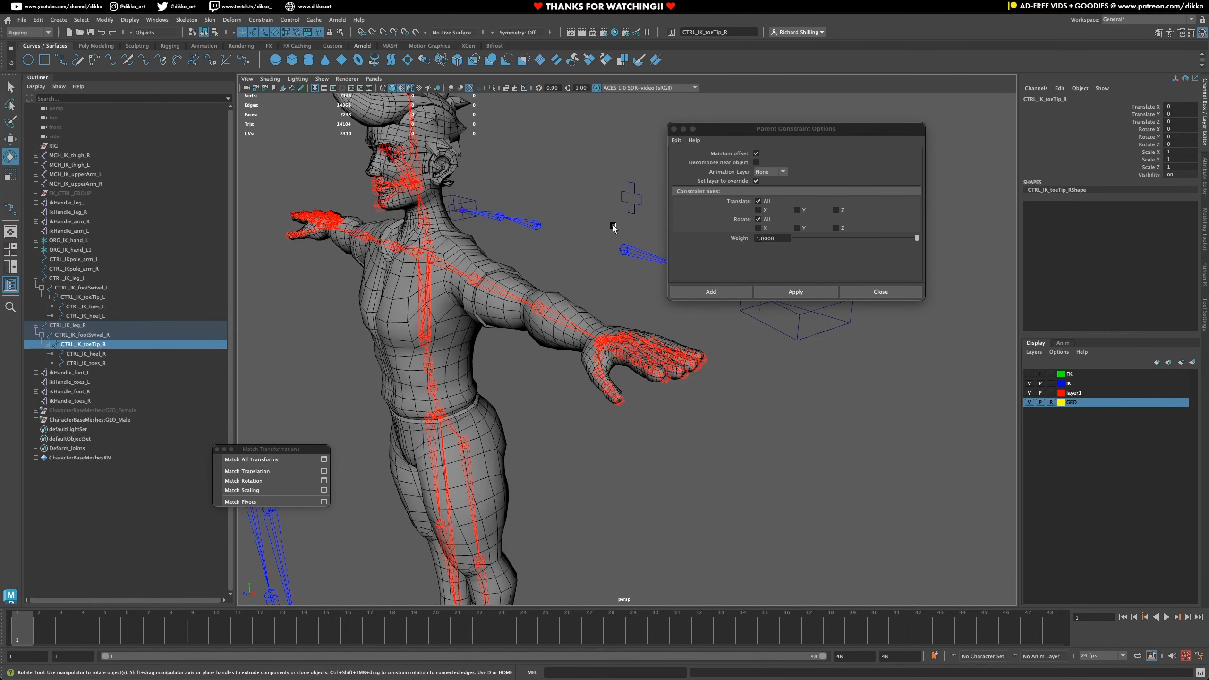
scroll(613, 226, down, 5)
alt+drag(599, 239, 657, 275)
key(ctrl+d)
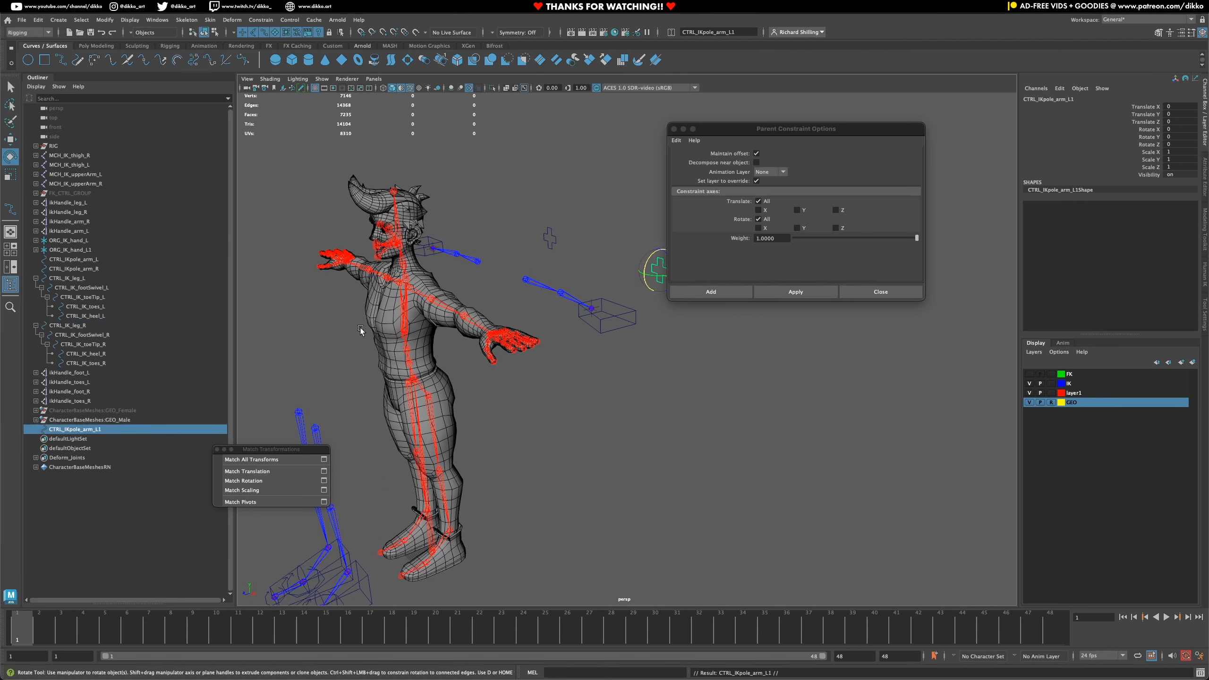
- Match the duplicated pole control's translation to the left knee joint MCH_IK_calf_L1
alt+middle_drag(460, 446, 476, 314)
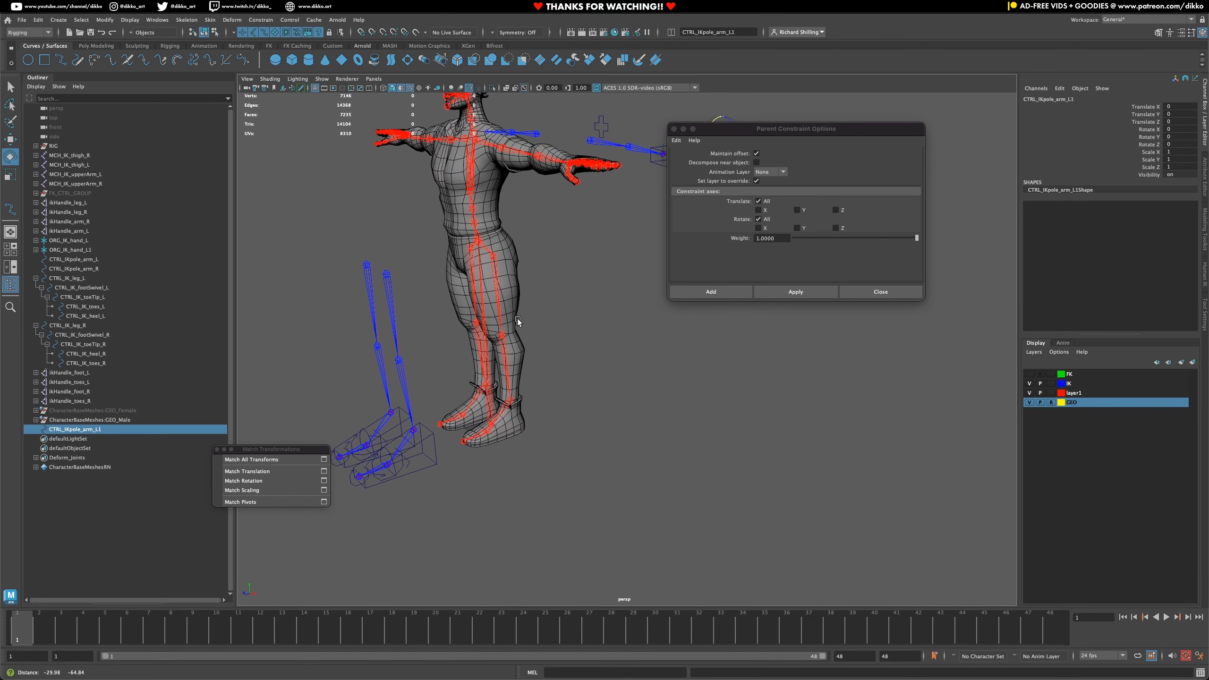
click(397, 363)
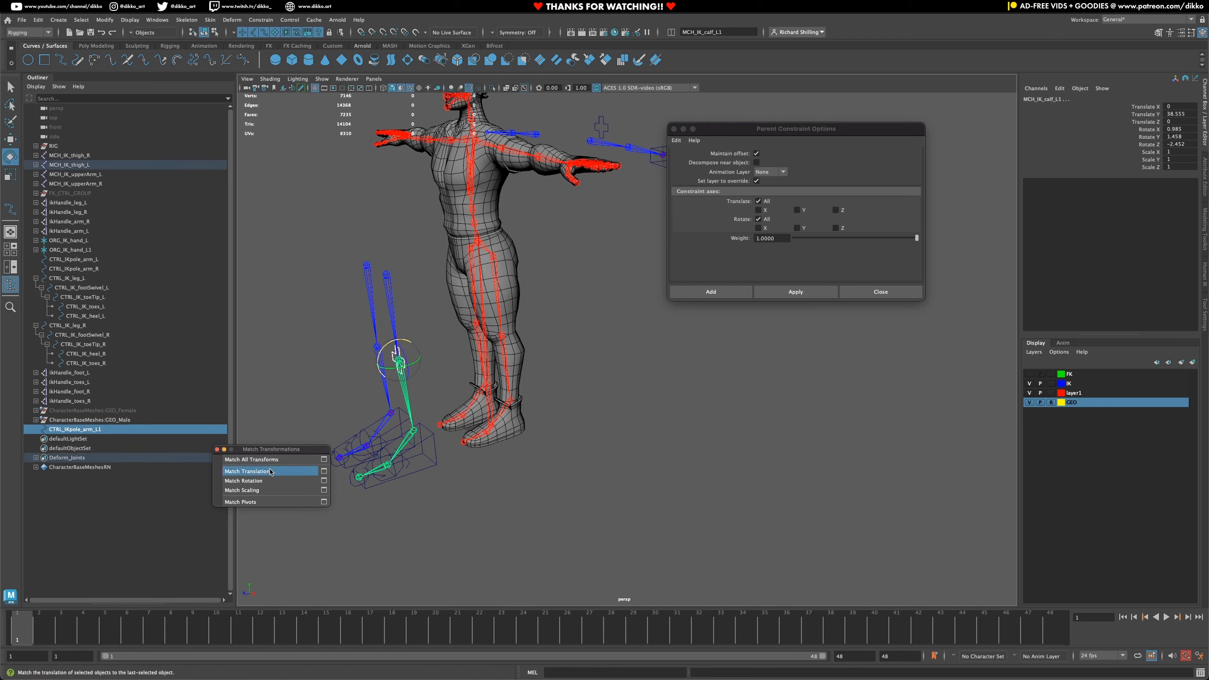
alt+middle_drag(412, 317, 451, 306)
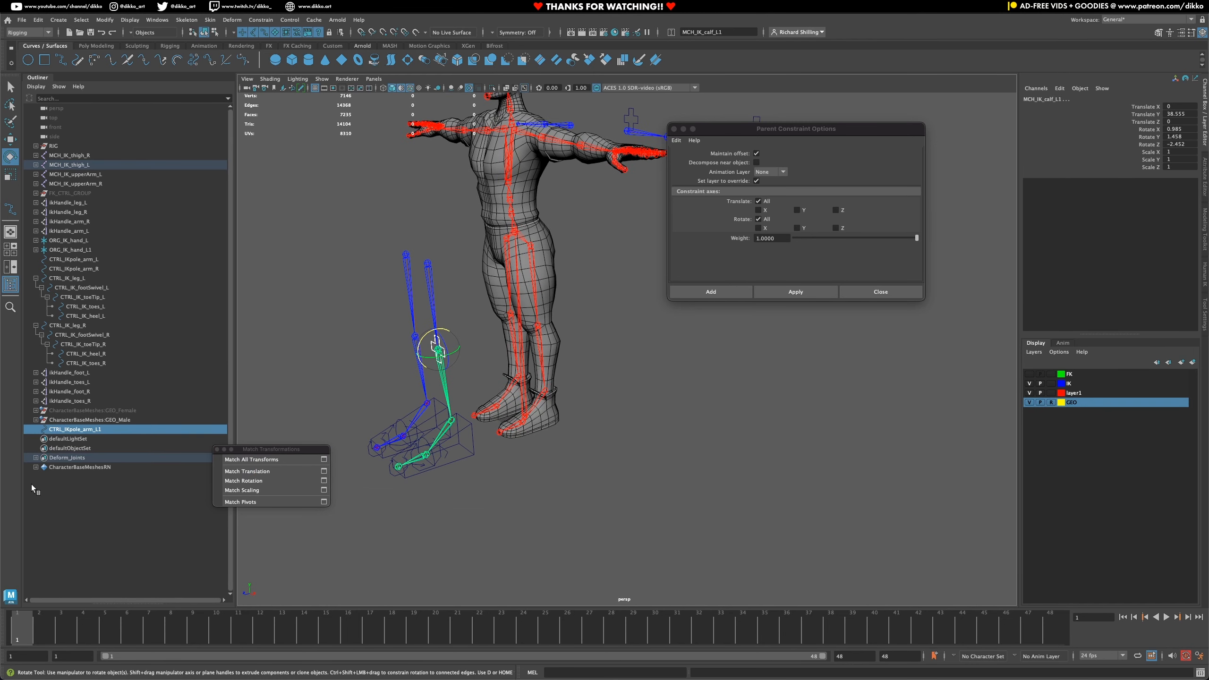
- Rename the duplicated pole control at the left knee CTRL_IKpole_leg_L and duplicate it for the right leg
double_click(75, 430)
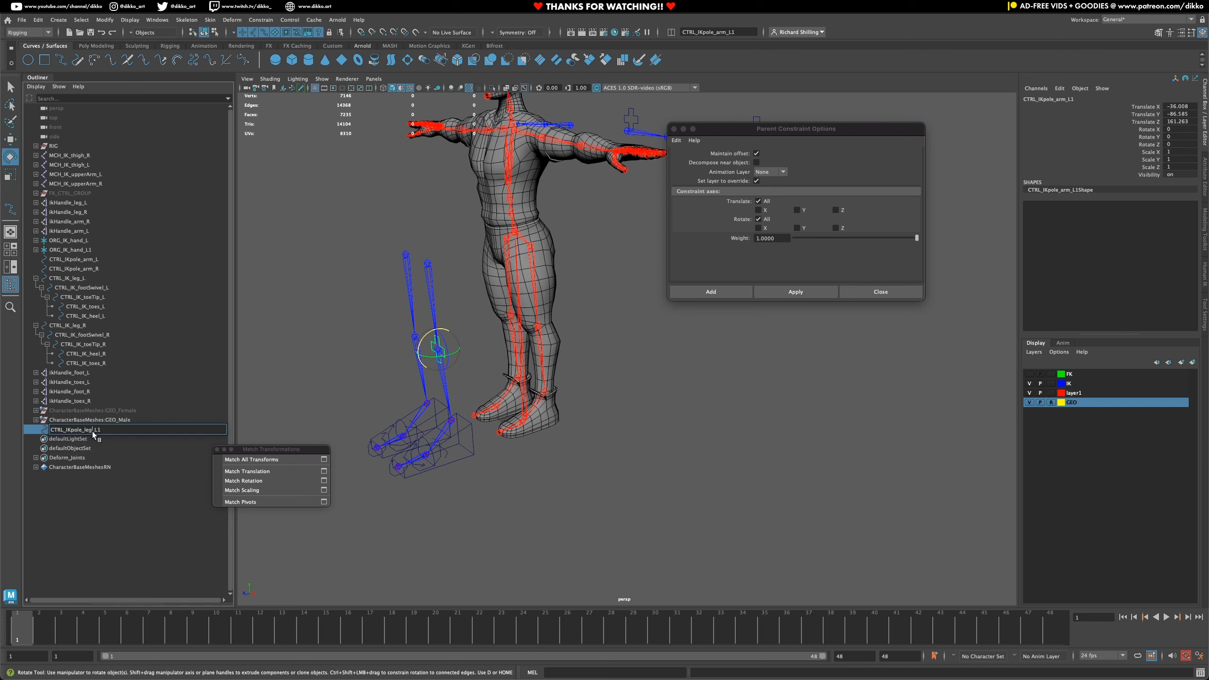
key(Return)
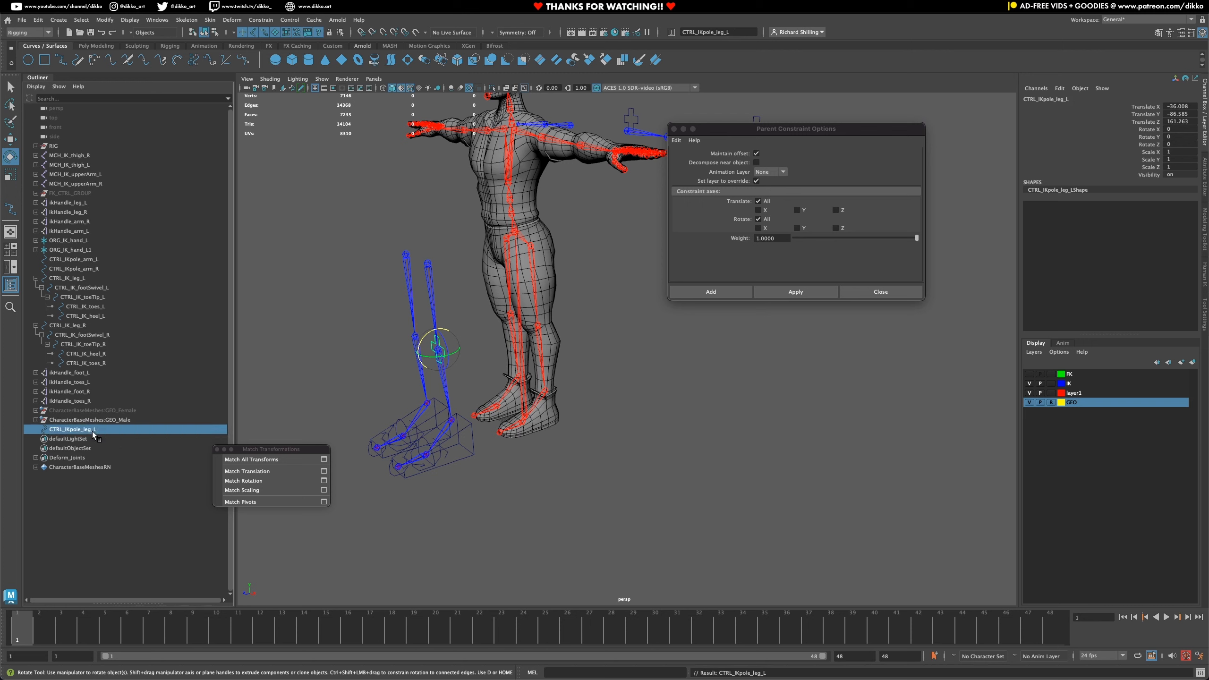
key(ctrl+d)
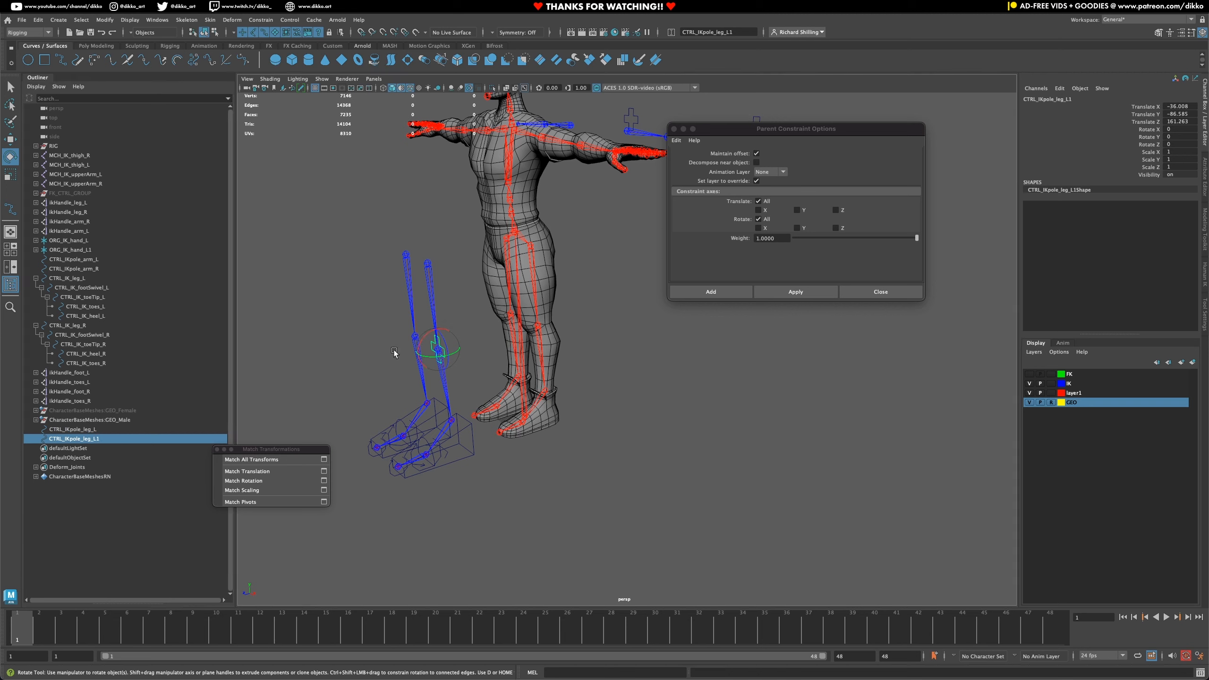
- Match the new duplicate's translation to the right knee joint MCH_IK_calf_R1 and rename it CTRL_IKpole_leg_R
scroll(402, 376, up, 5)
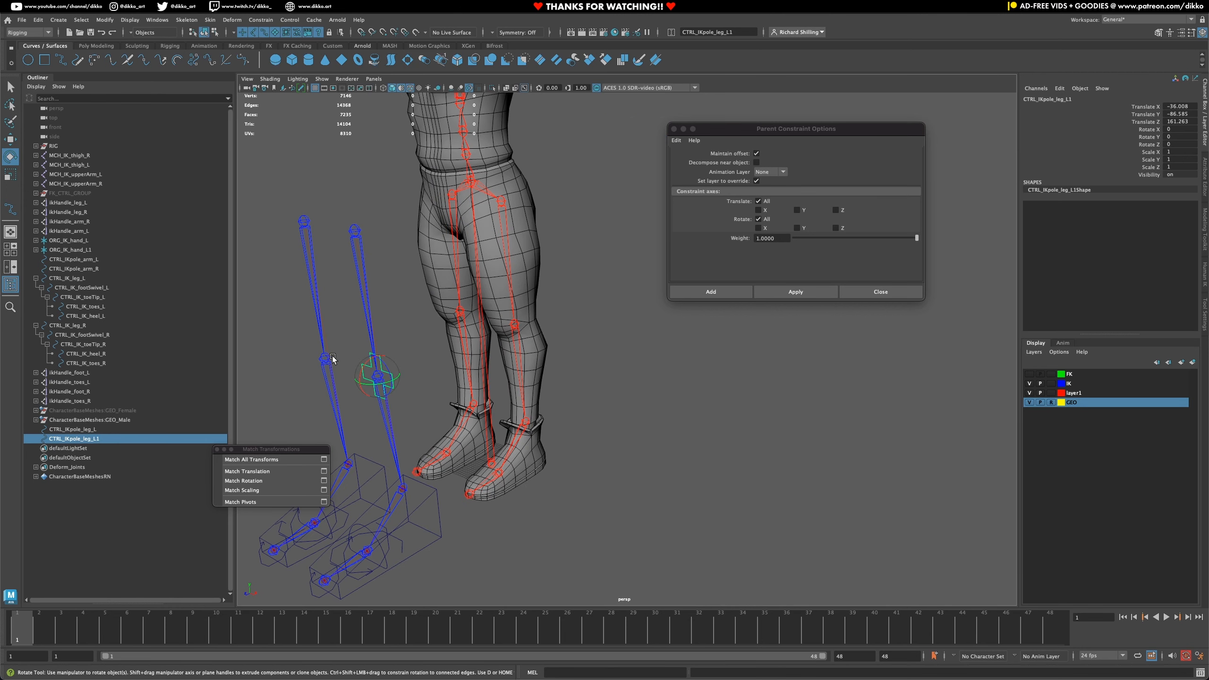
click(331, 359)
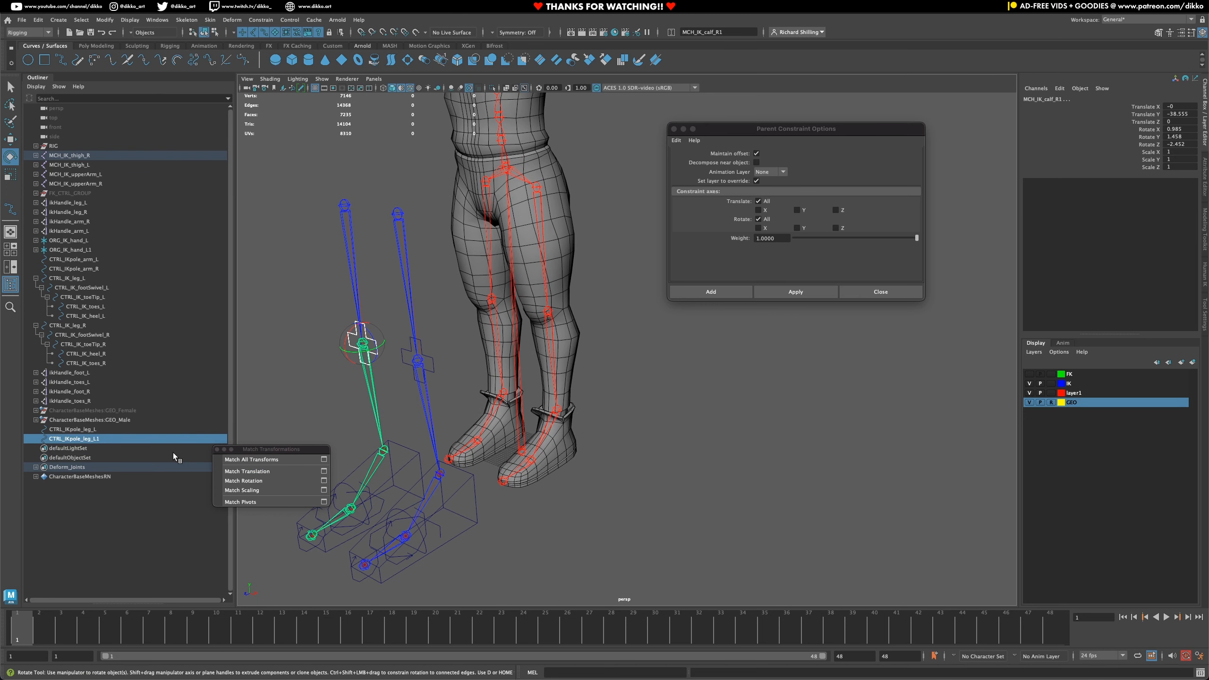
click(78, 439)
double_click(90, 439)
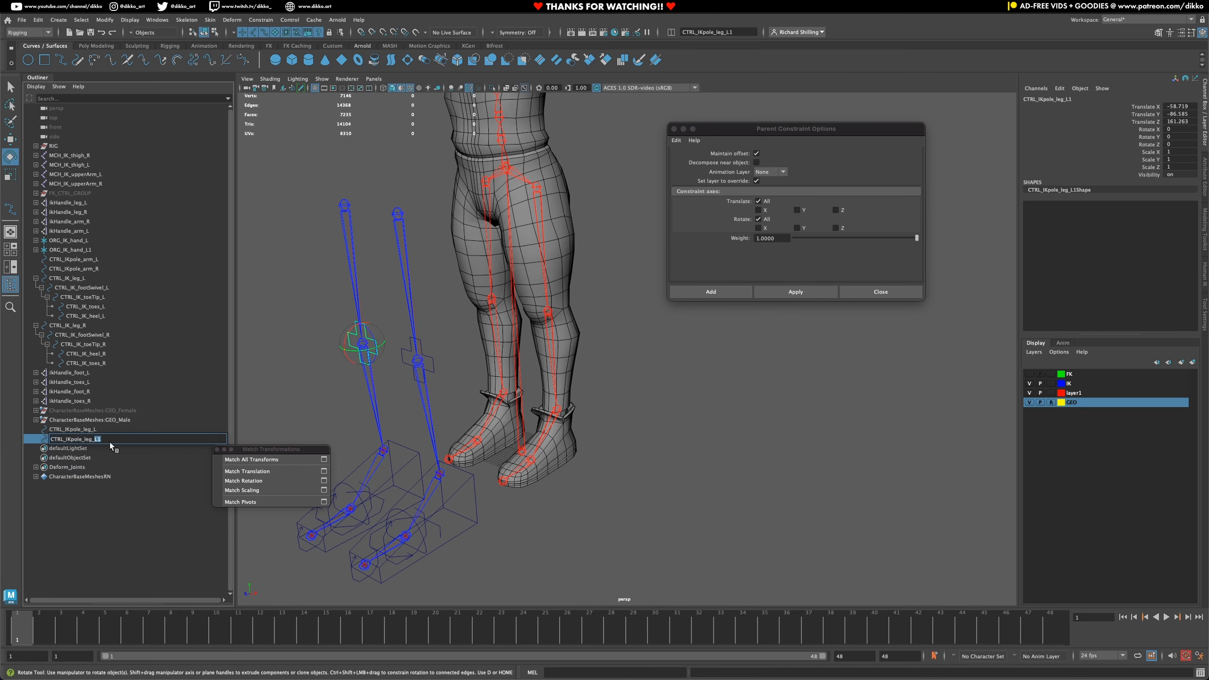
text(R)
key(Return)
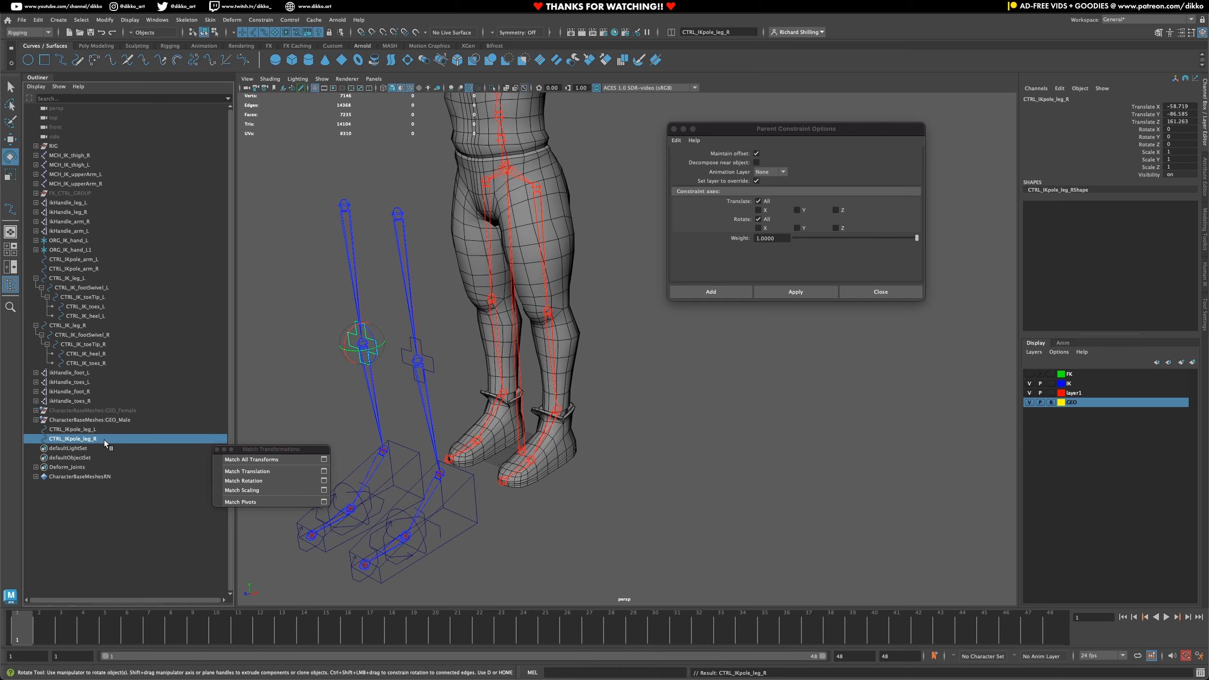
- Freeze all transformations on both leg pole controls, CTRL_IKpole_leg_L and CTRL_IKpole_leg_R
click(99, 432)
shift+click(99, 437)
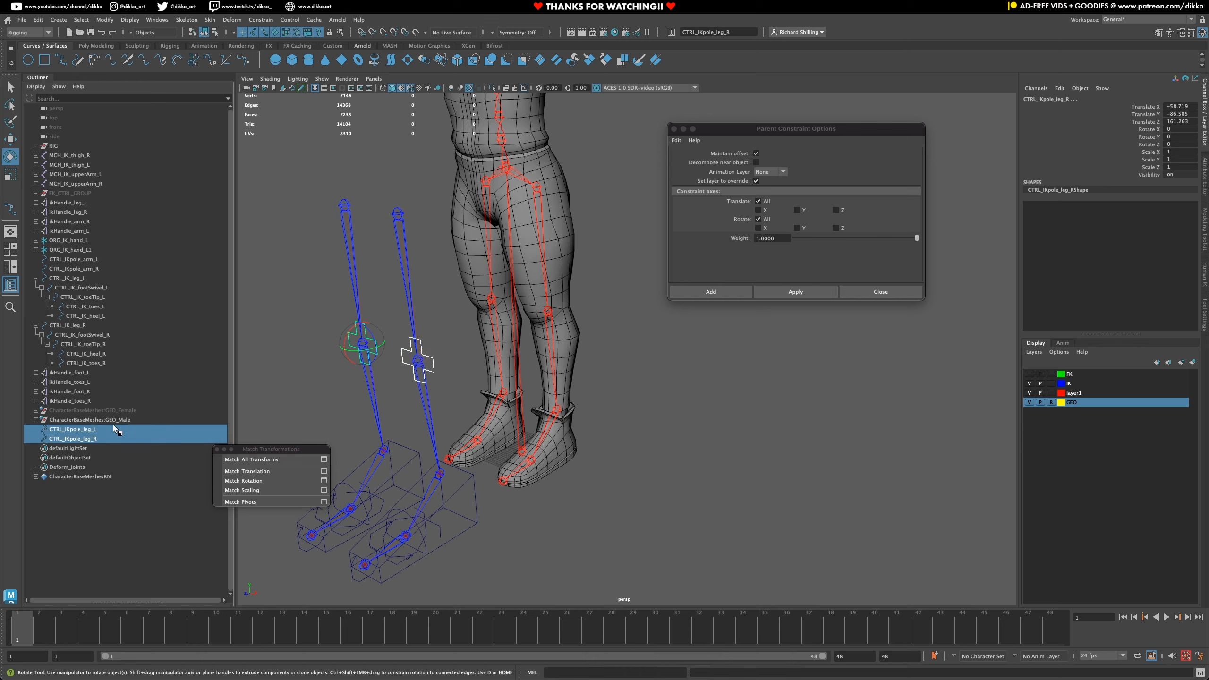
click(11, 143)
alt+drag(413, 413, 462, 375)
right_click(1067, 165)
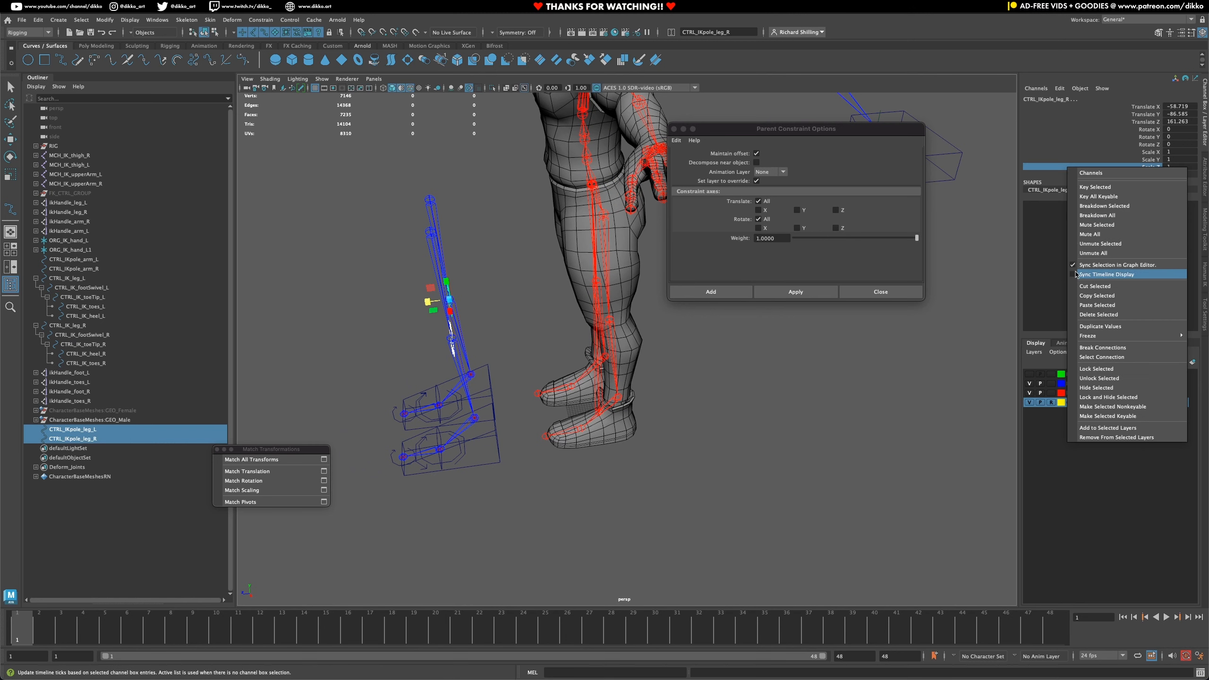
mouse_move(1102, 347)
click(1041, 365)
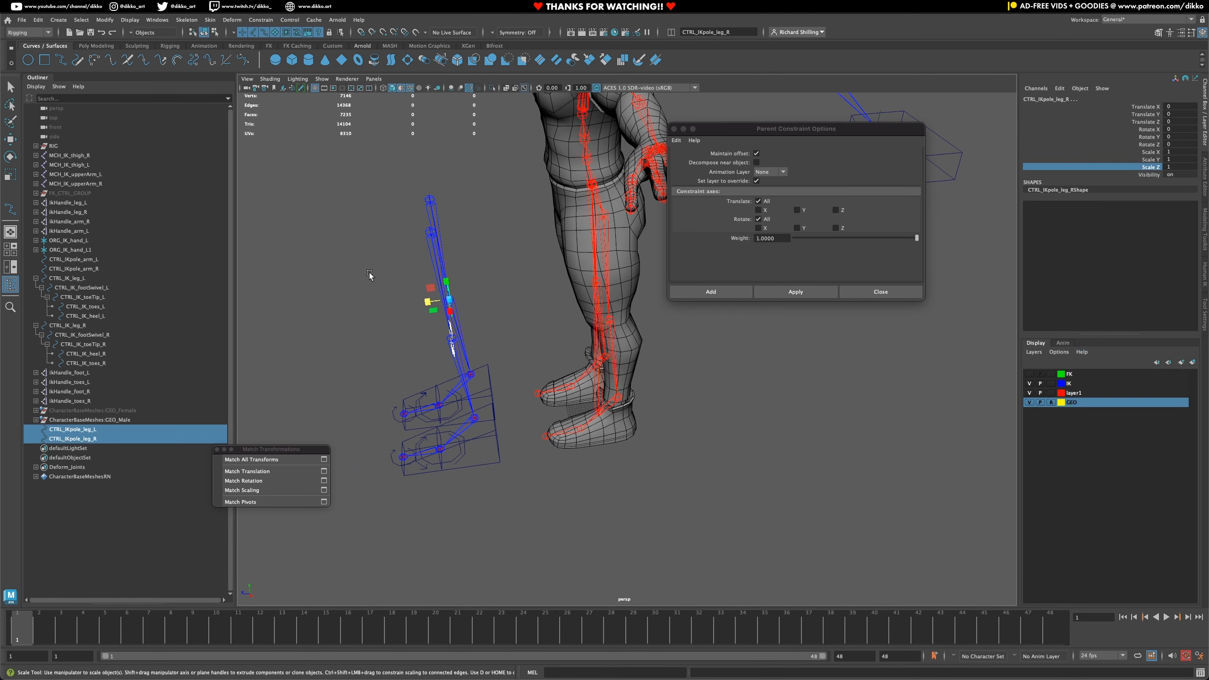
- Move both leg pole controls forward in front of the knees and set their Translate Z to 45
click(13, 138)
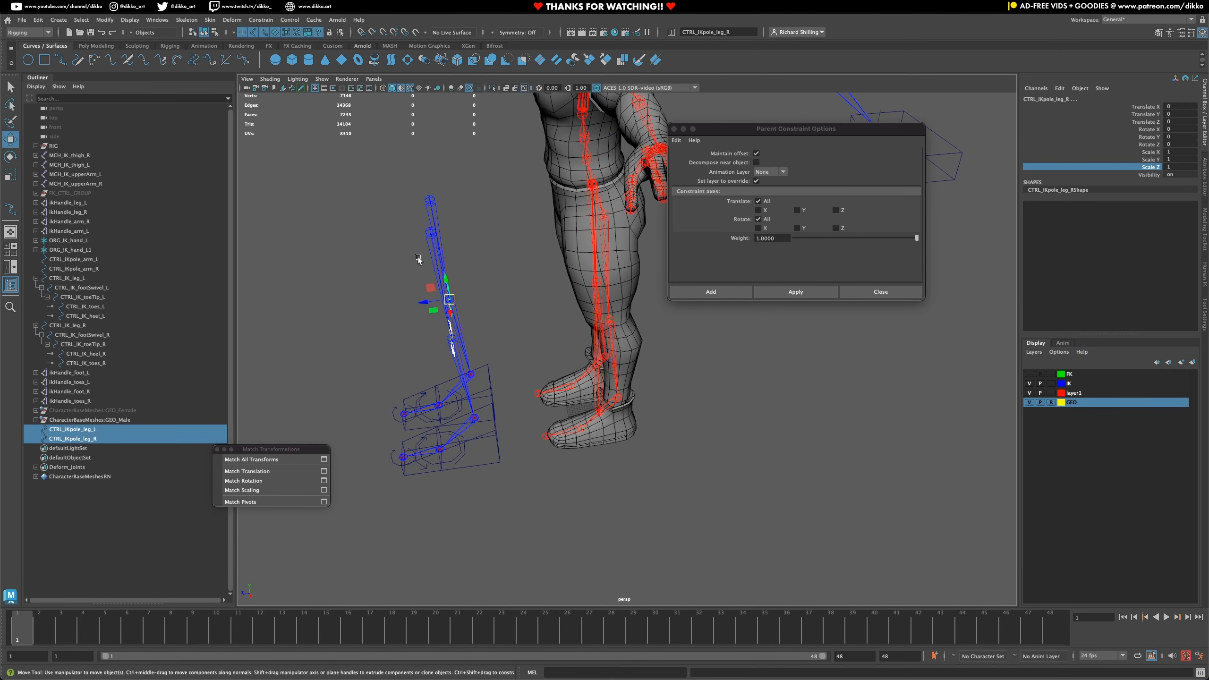
alt+middle_drag(457, 280, 608, 313)
drag(581, 336, 474, 331)
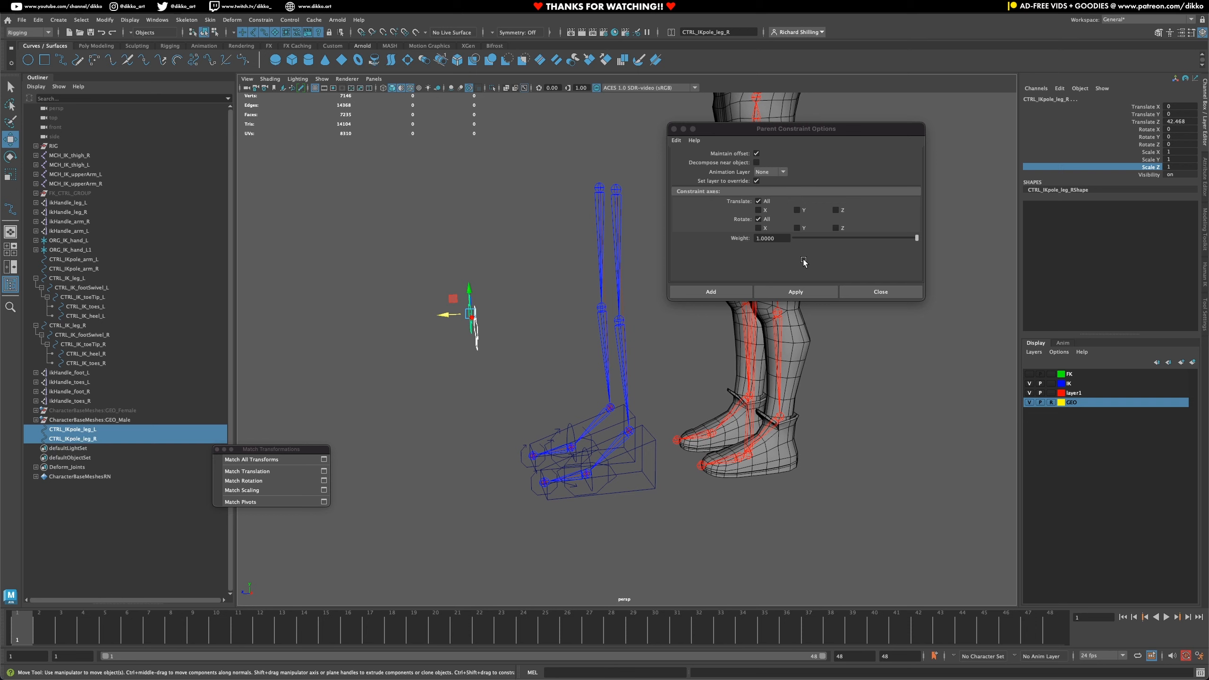
double_click(1184, 120)
text(4)
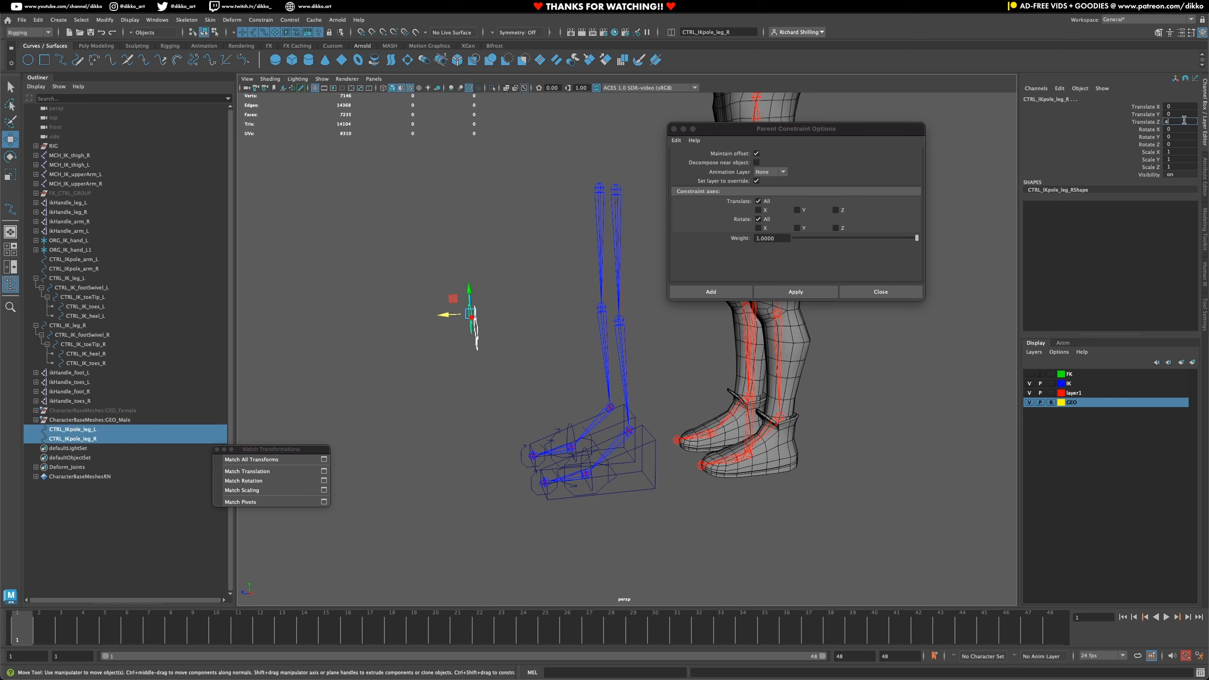
text(5)
key(Return)
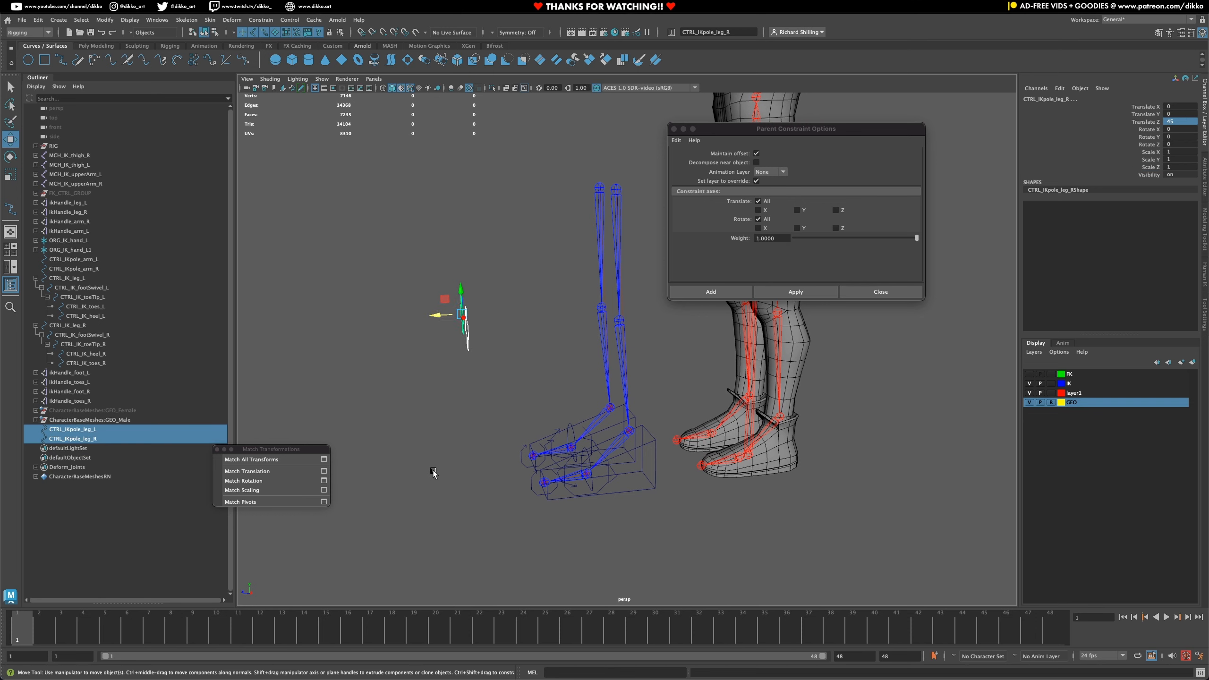
- Constrain ikHandle_leg_L to CTRL_IKpole_leg_L with a Pole Vector constraint
alt+middle_drag(510, 342, 481, 345)
alt+drag(499, 233, 561, 338)
click(458, 364)
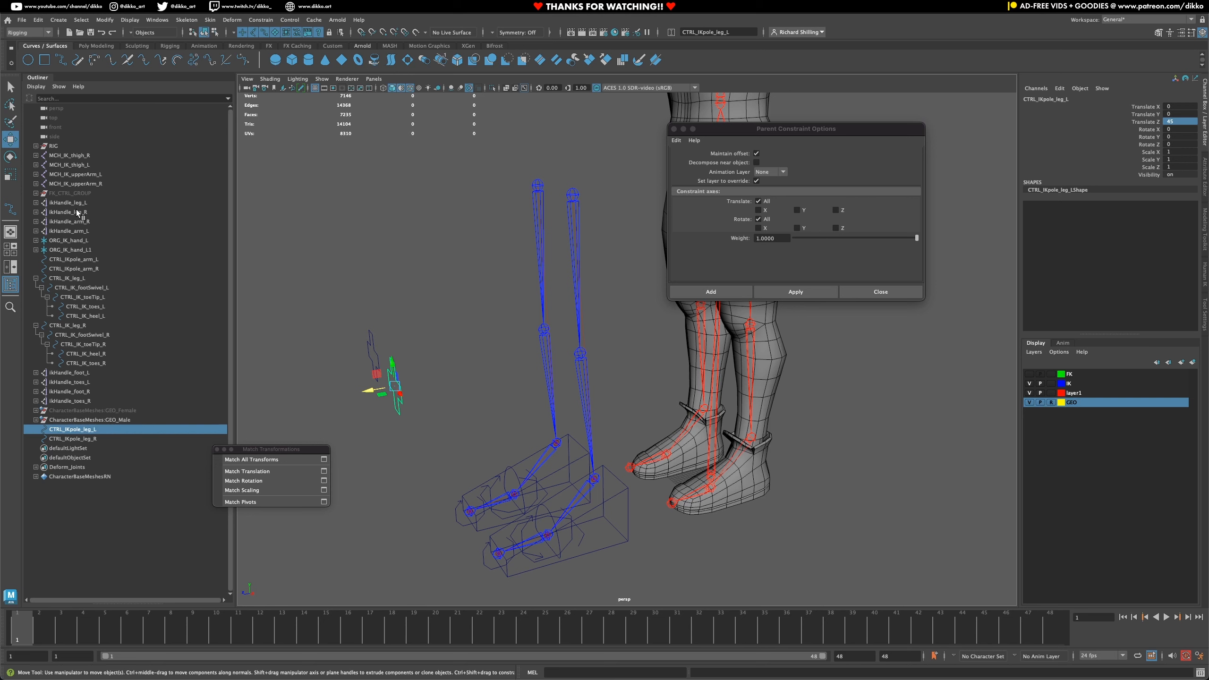
ctrl+click(79, 204)
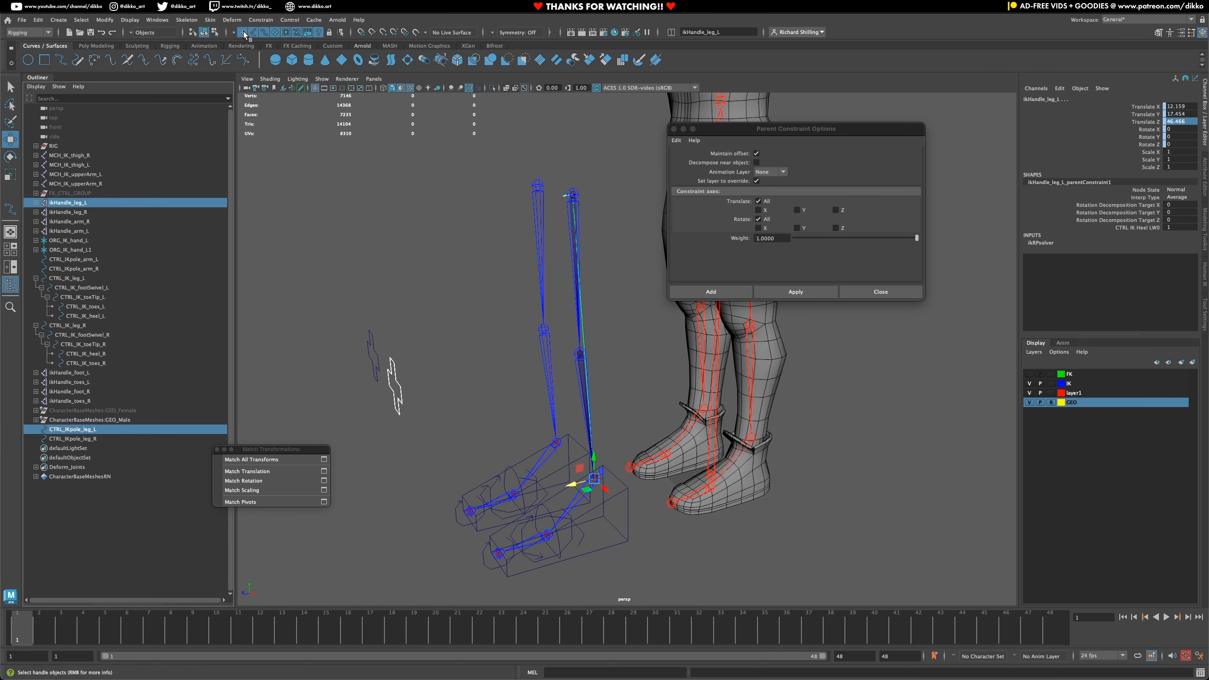
click(232, 20)
mouse_move(261, 20)
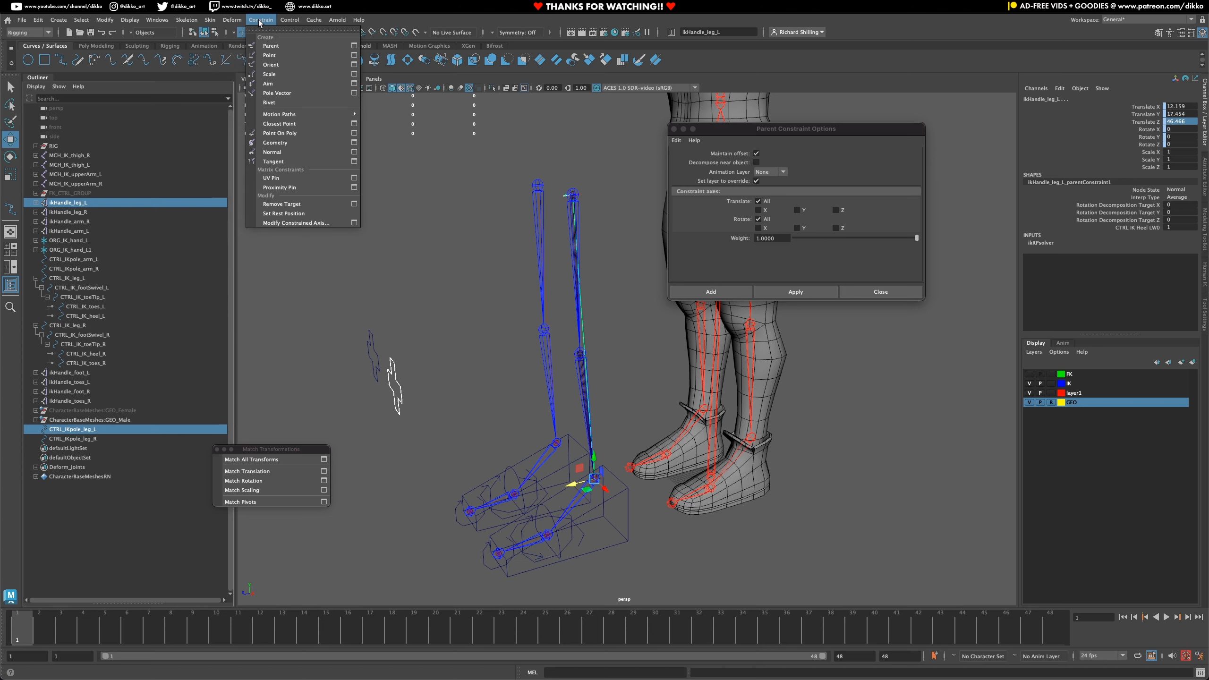
click(281, 94)
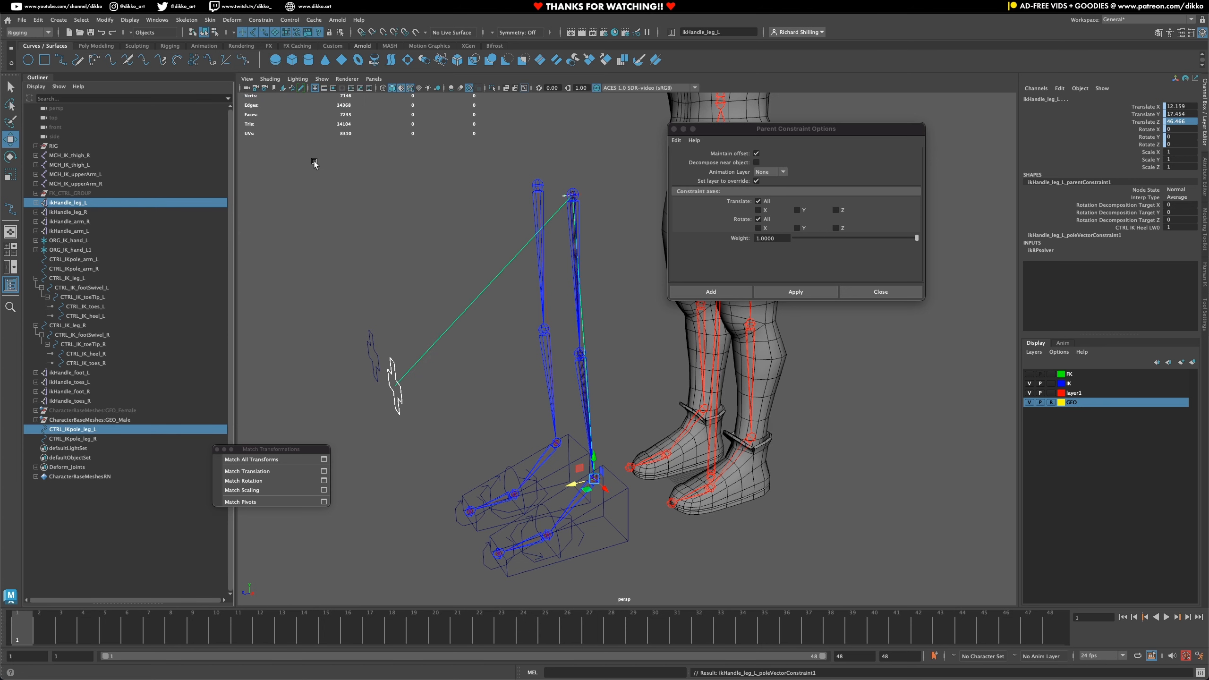
- Try moving CTRL_IKpole_leg_L to test how the left knee follows, and undo the move
click(389, 457)
drag(384, 371, 425, 392)
middle_drag(426, 391, 482, 405)
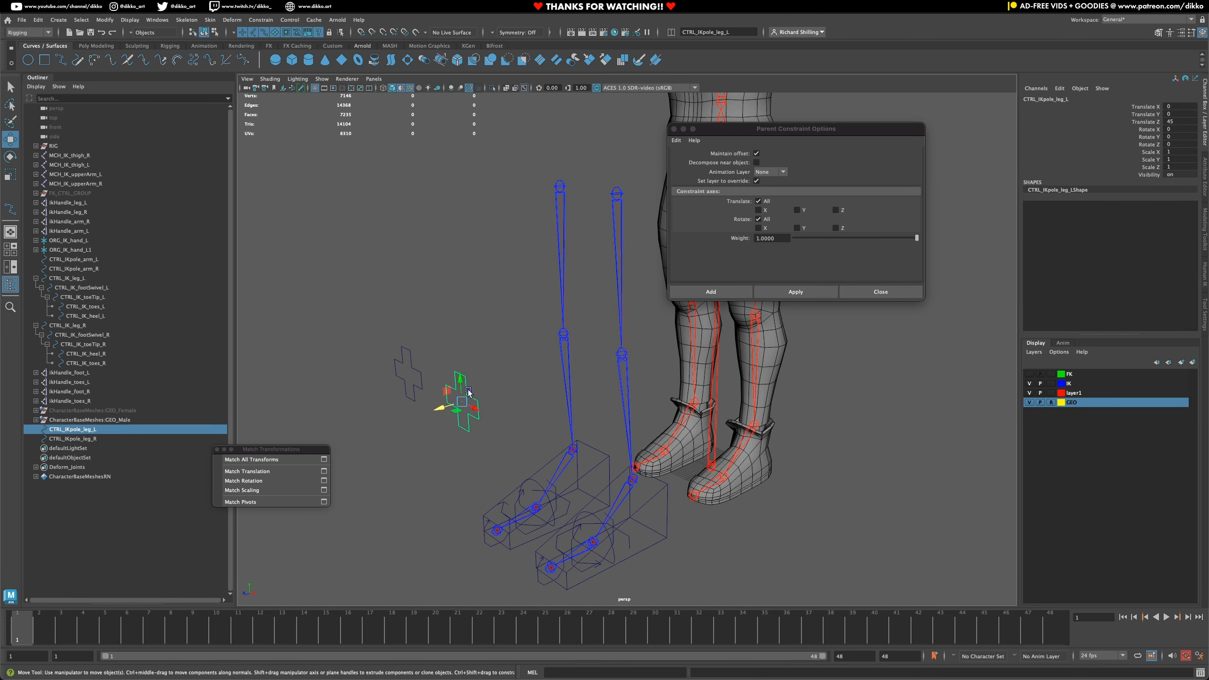
mouse_move(462, 403)
mouse_down()
mouse_move(611, 417)
mouse_move(445, 390)
mouse_move(466, 397)
mouse_up()
key(super+z)
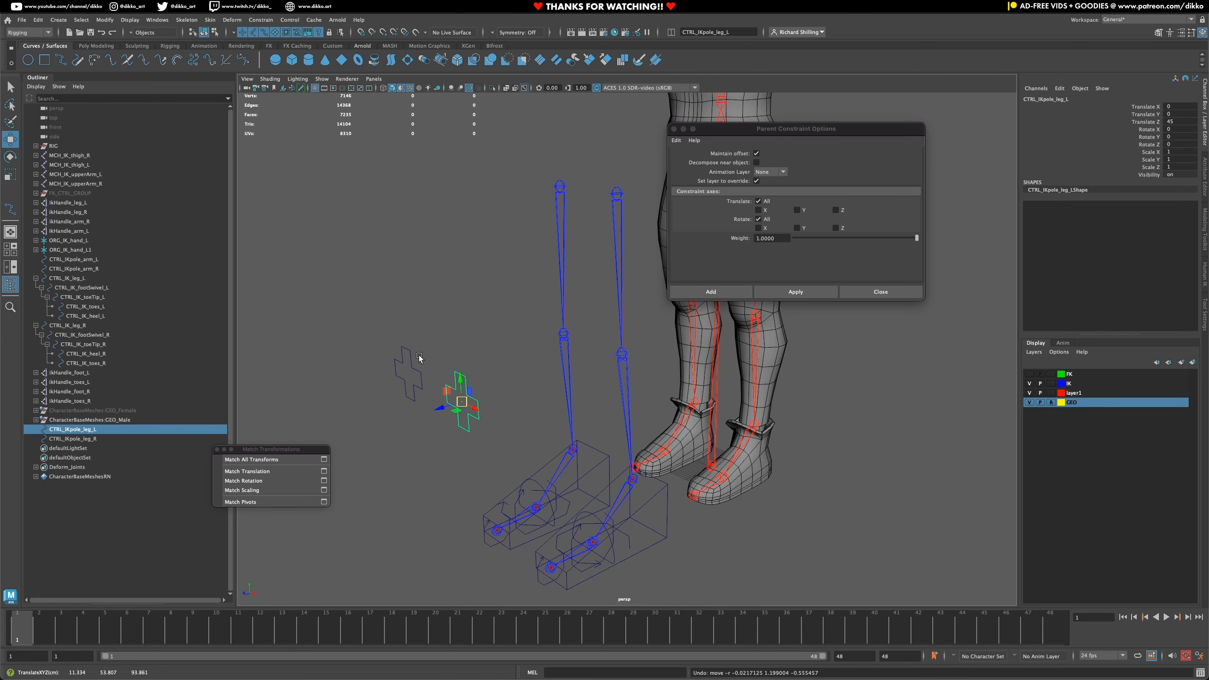
- Constrain ikHandle_leg_R to CTRL_IKpole_leg_R with a Pole Vector constraint
alt+drag(419, 360, 400, 342)
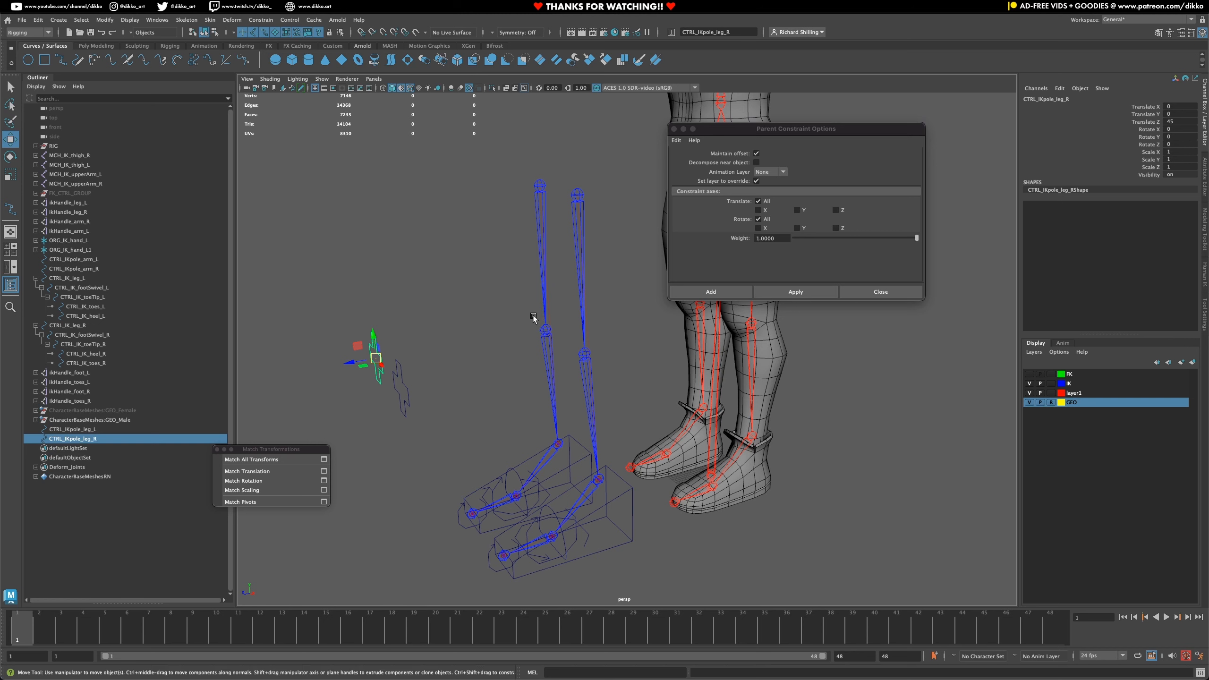
ctrl+click(80, 212)
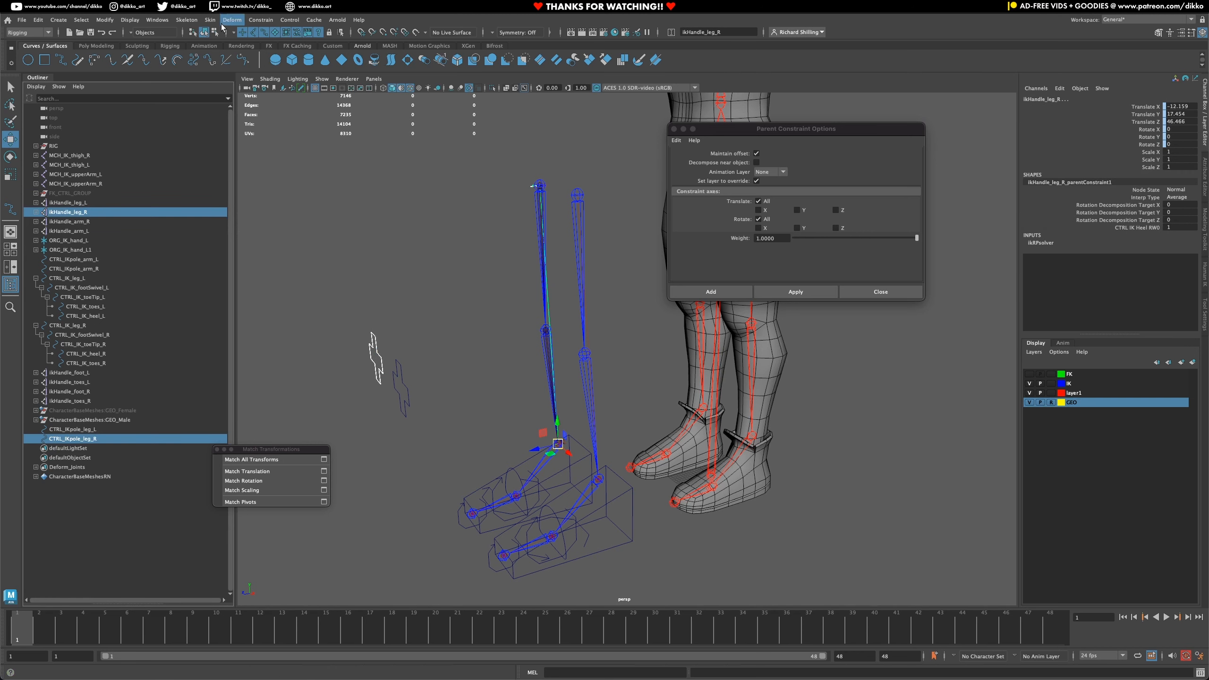
click(261, 19)
click(284, 94)
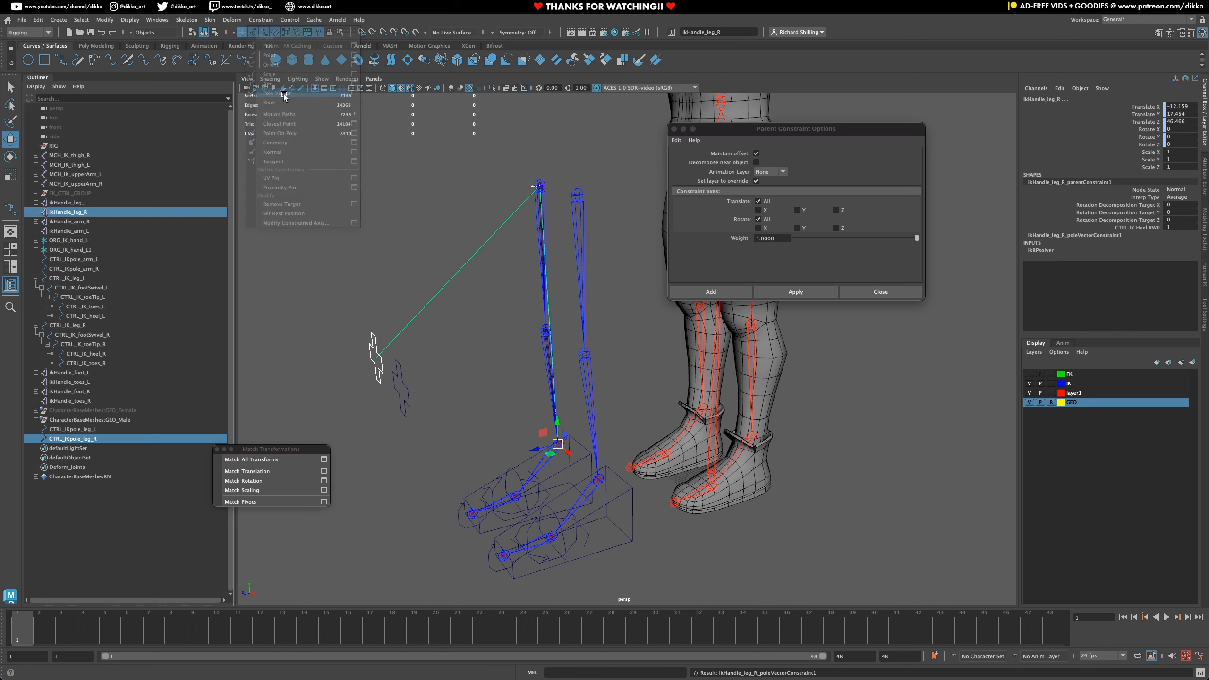
- Try moving CTRL_IKpole_leg_R to test how the right knee follows, and undo the move
click(395, 373)
alt+drag(395, 373, 339, 364)
click(436, 372)
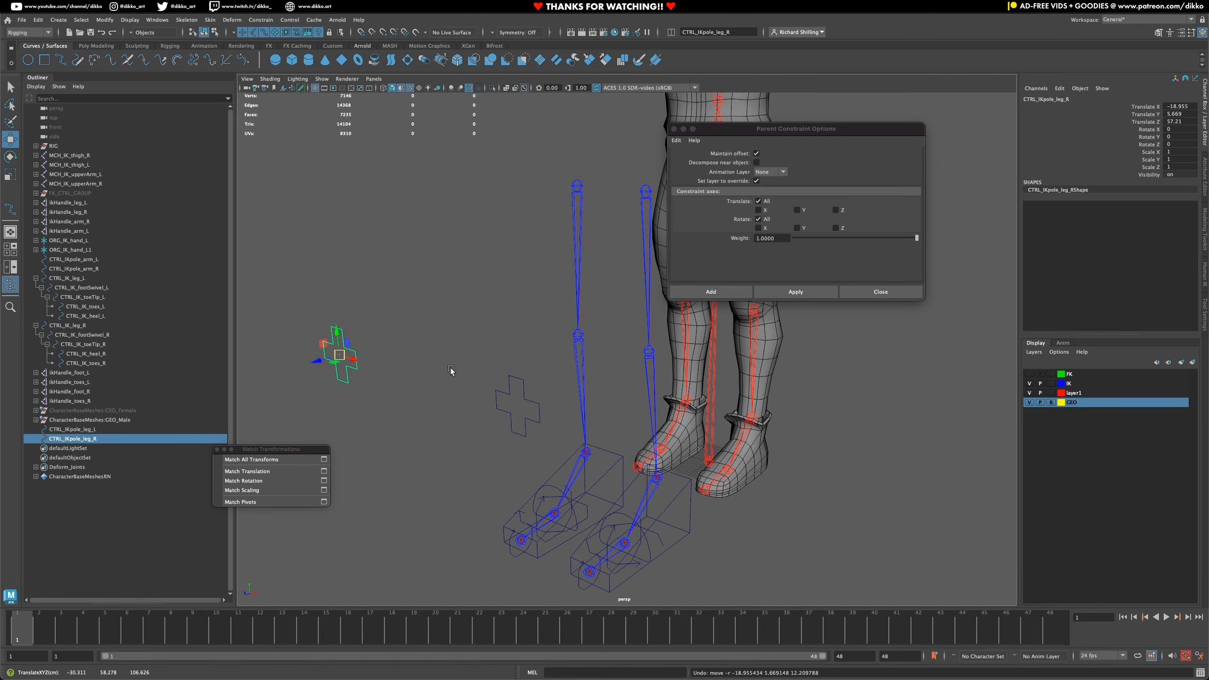
key(super+z)
alt+drag(491, 419, 457, 421)
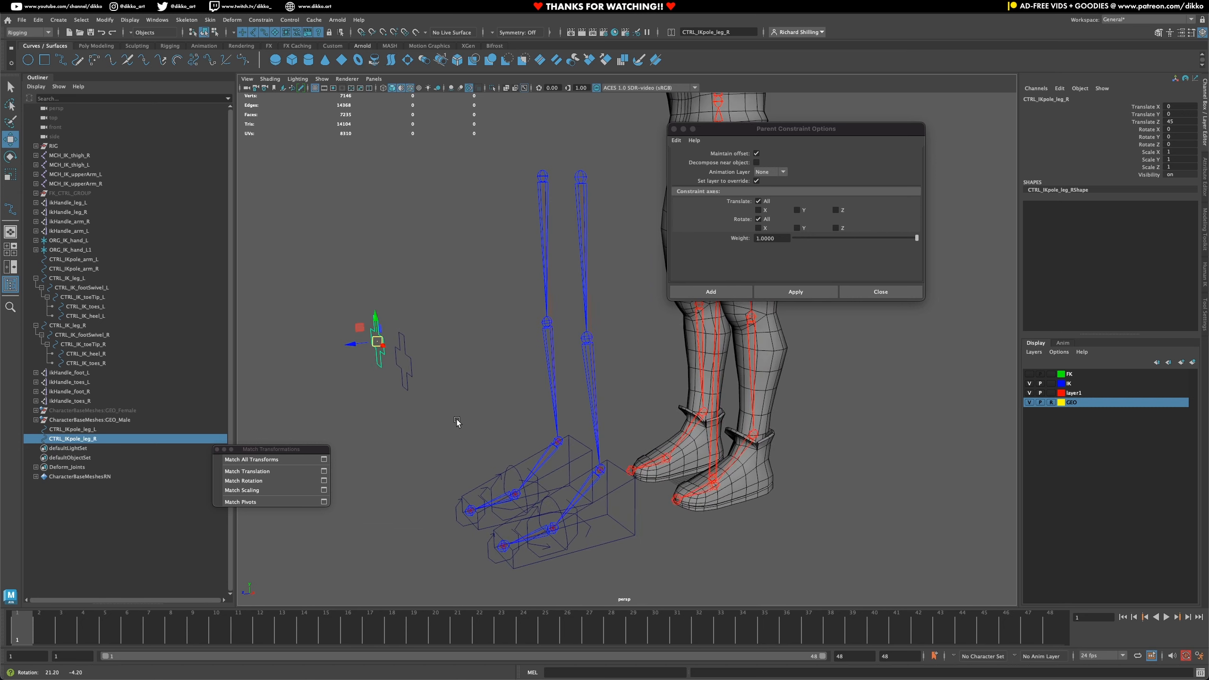
- Test the left and right leg pole controls once more by moving each one, undoing every move
click(404, 369)
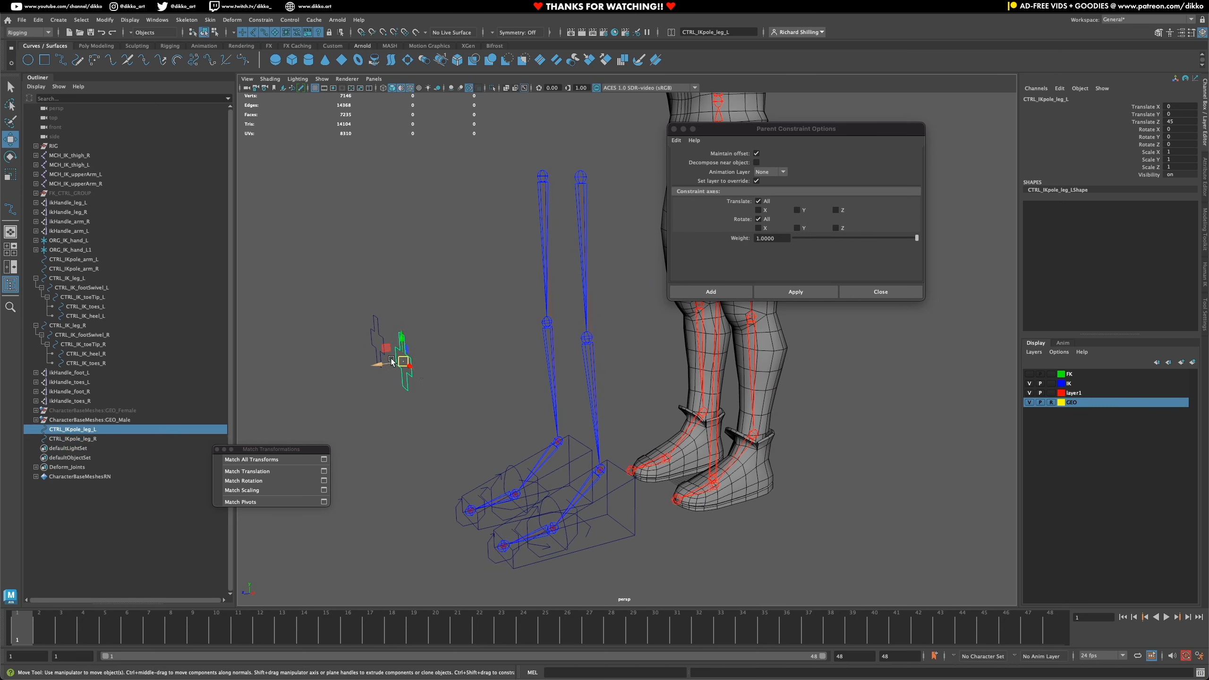
mouse_move(404, 362)
mouse_down()
mouse_move(418, 366)
mouse_move(374, 329)
mouse_move(411, 356)
mouse_move(402, 382)
mouse_up()
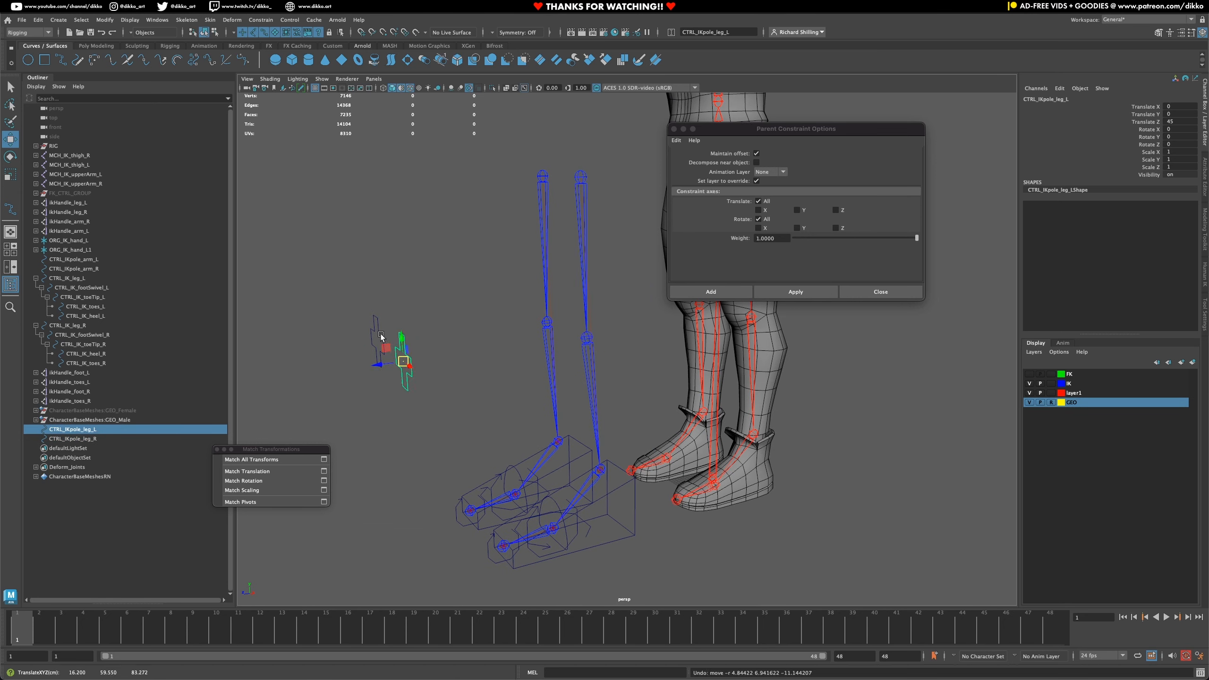
click(379, 340)
drag(379, 339, 319, 285)
key(ctrl+z)
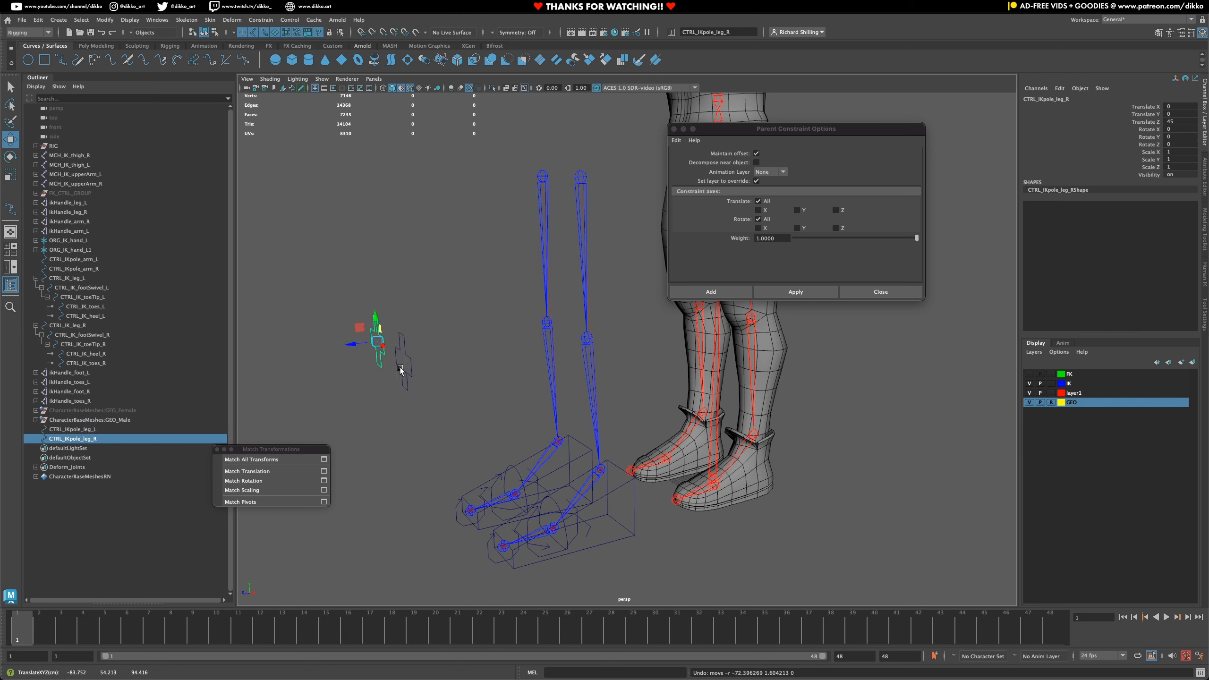
key(ctrl+z)
- Parent CTRL_IKpole_leg_L under CTRL_IK_leg_L and CTRL_IKpole_leg_R under CTRL_IK_leg_R
shift+click(634, 535)
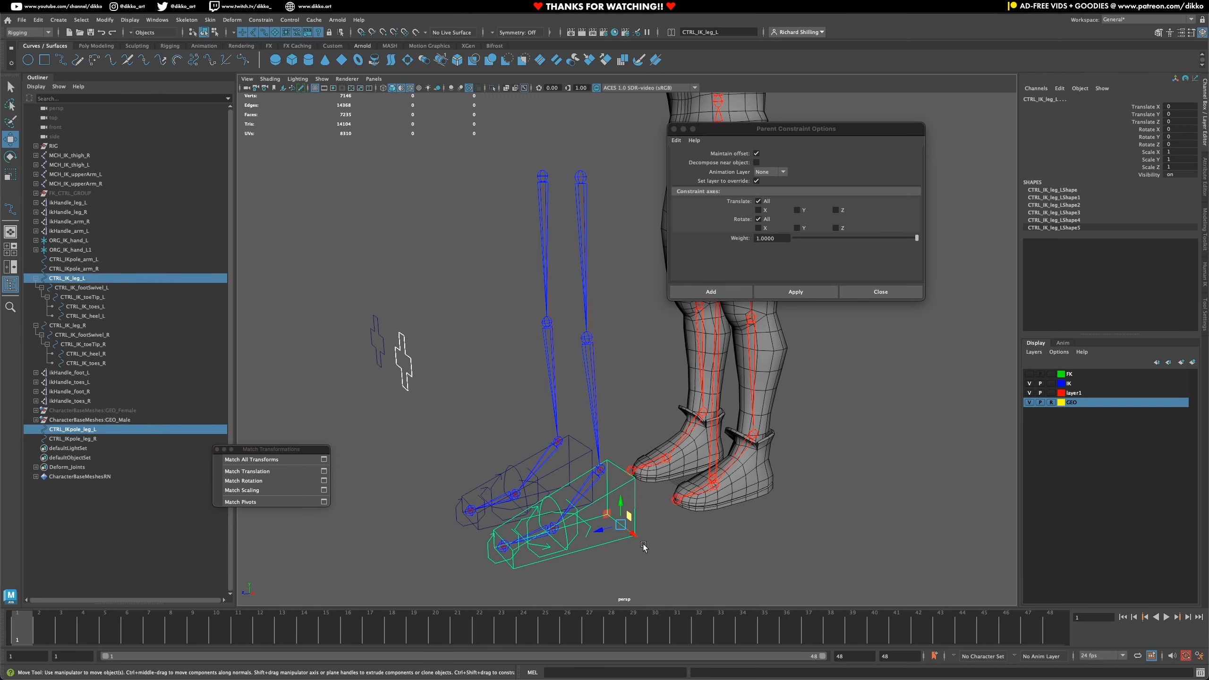
key(p)
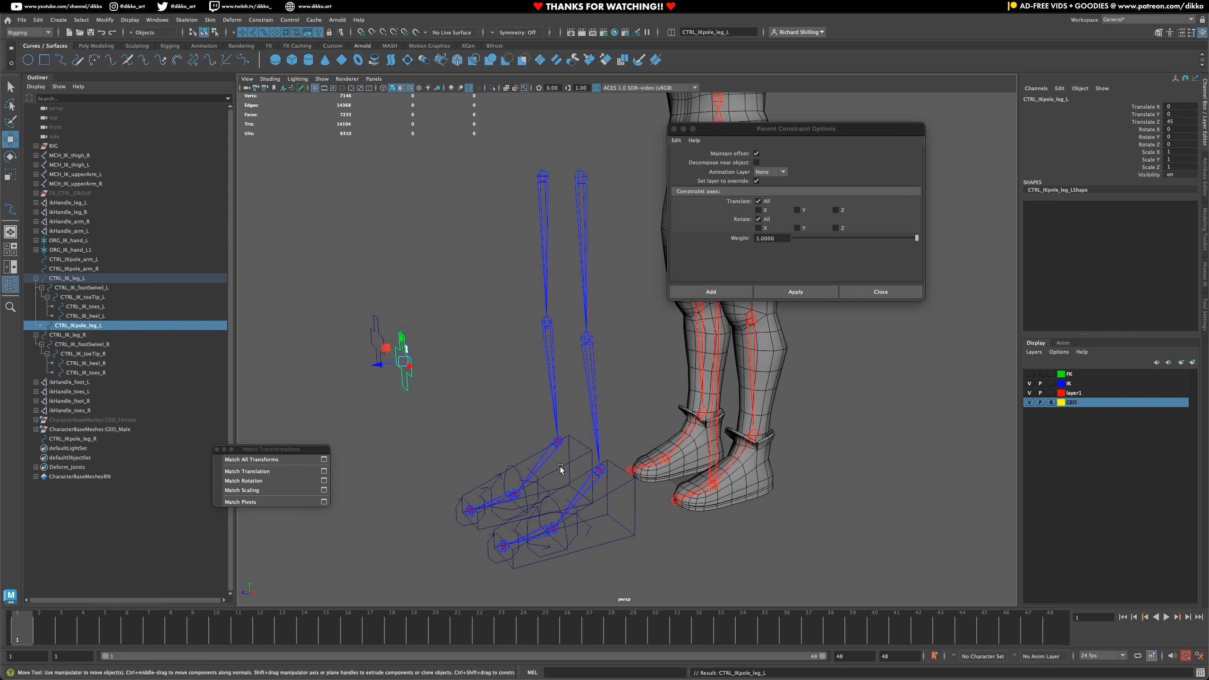
click(378, 320)
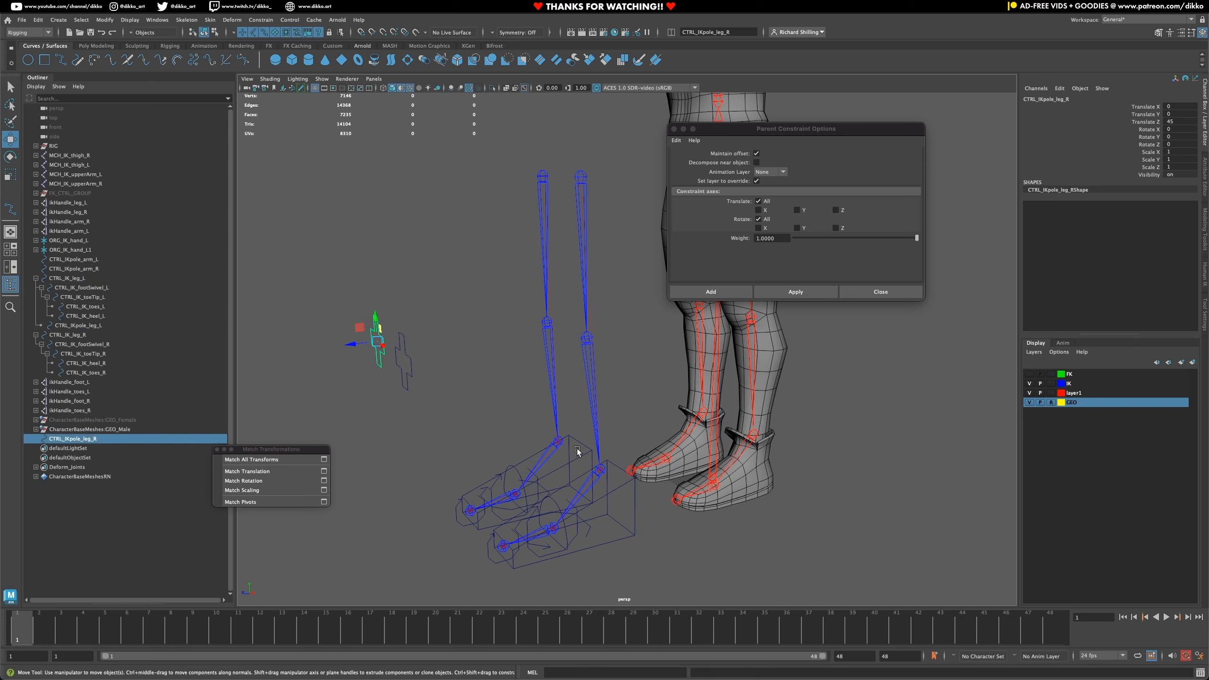
shift+click(576, 444)
key(p)
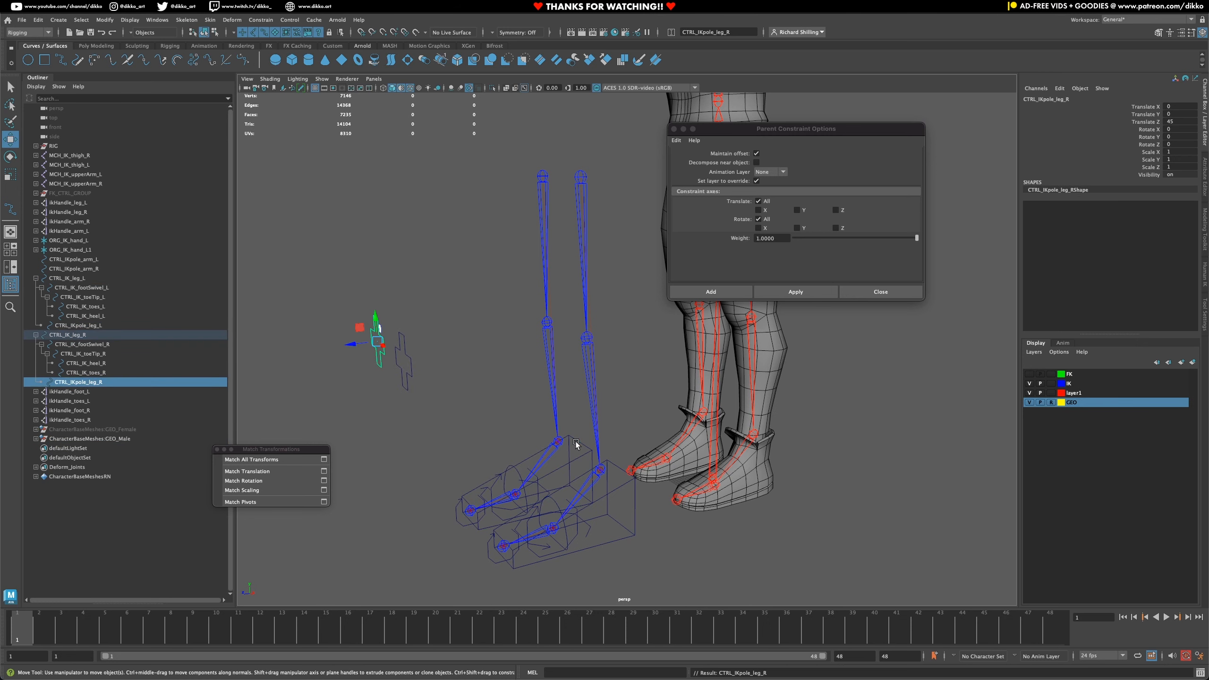
- Move CTRL_IK_leg_L to about X -8.38, Y 8.87, Z -2.34 and inspect the knee bend from the side and in perspective
click(621, 542)
alt+drag(534, 419, 564, 455)
drag(591, 390, 602, 441)
key(space)
key(space)
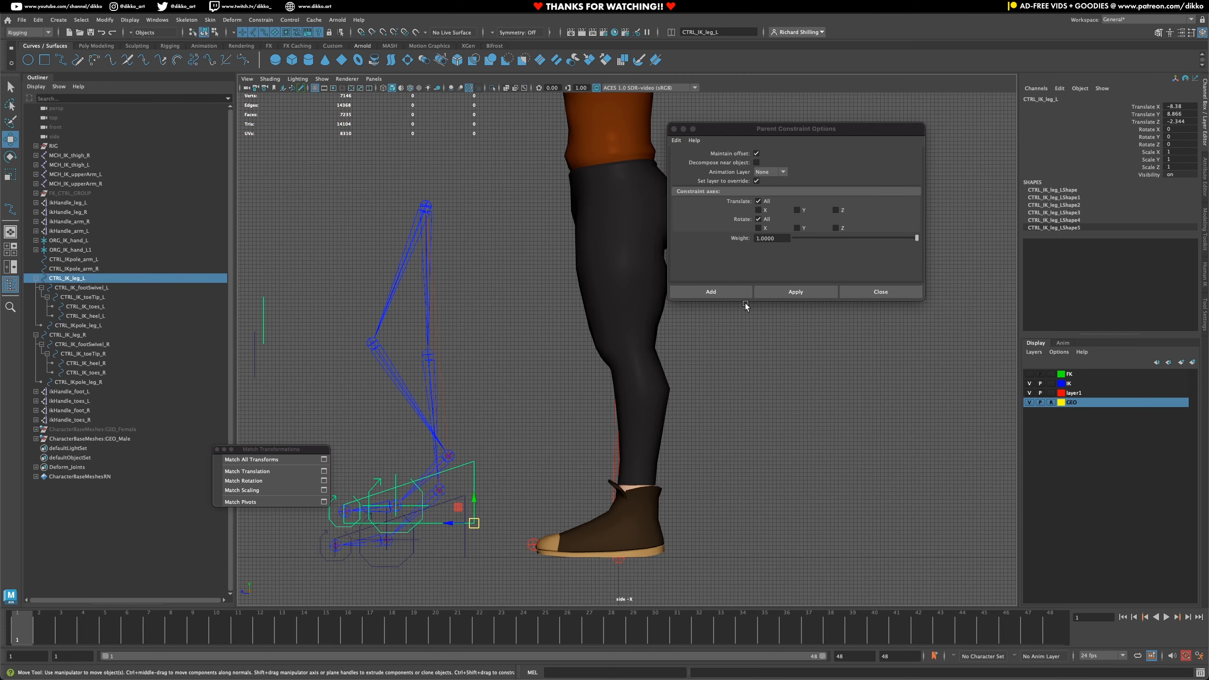
key(space)
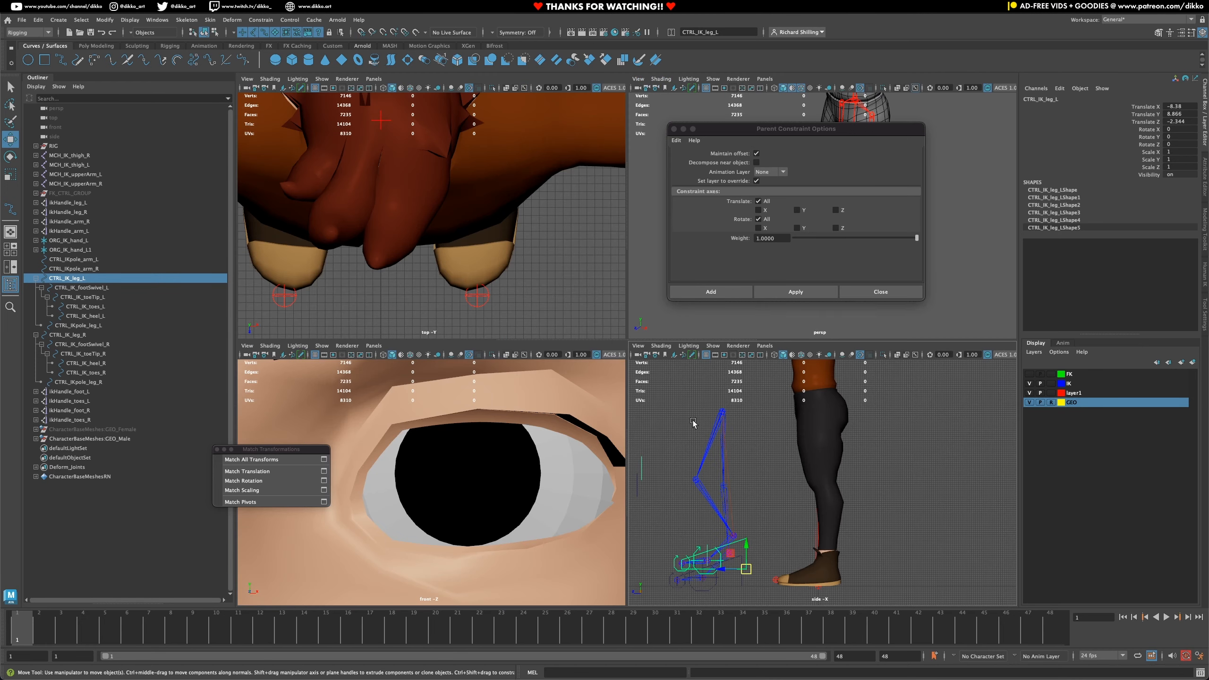
key(space)
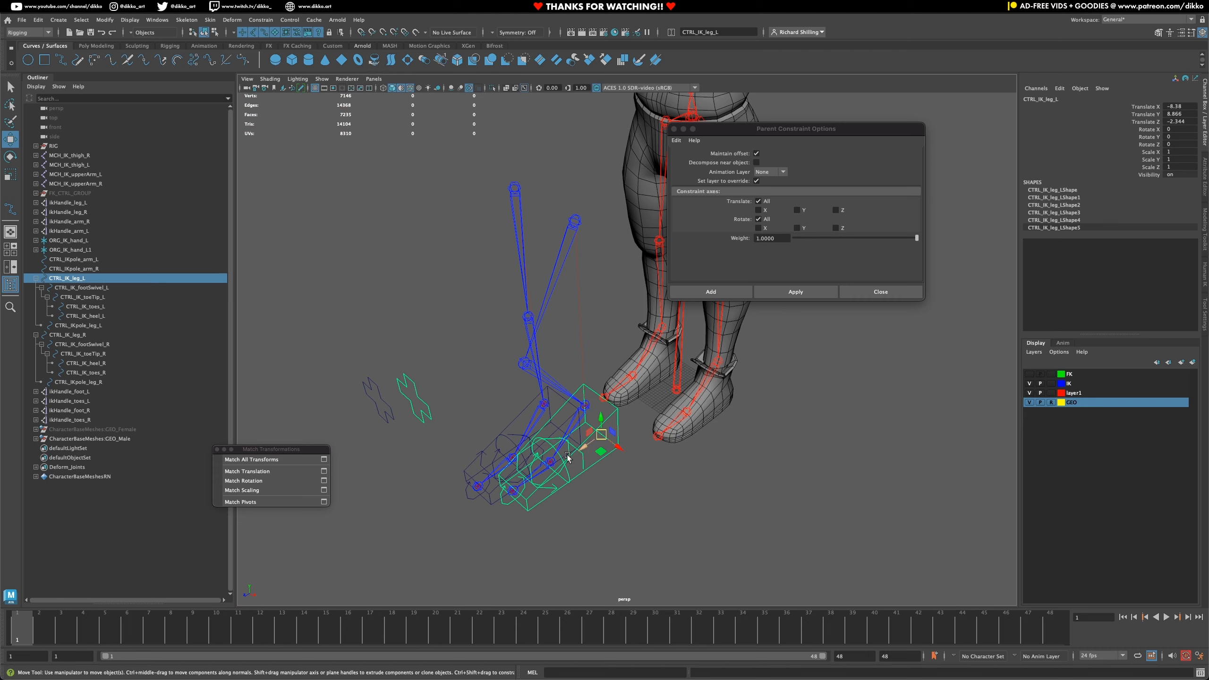
- Move CTRL_IK_leg_L once more to test the knee, and undo both of the control's moves
alt+drag(567, 456, 607, 456)
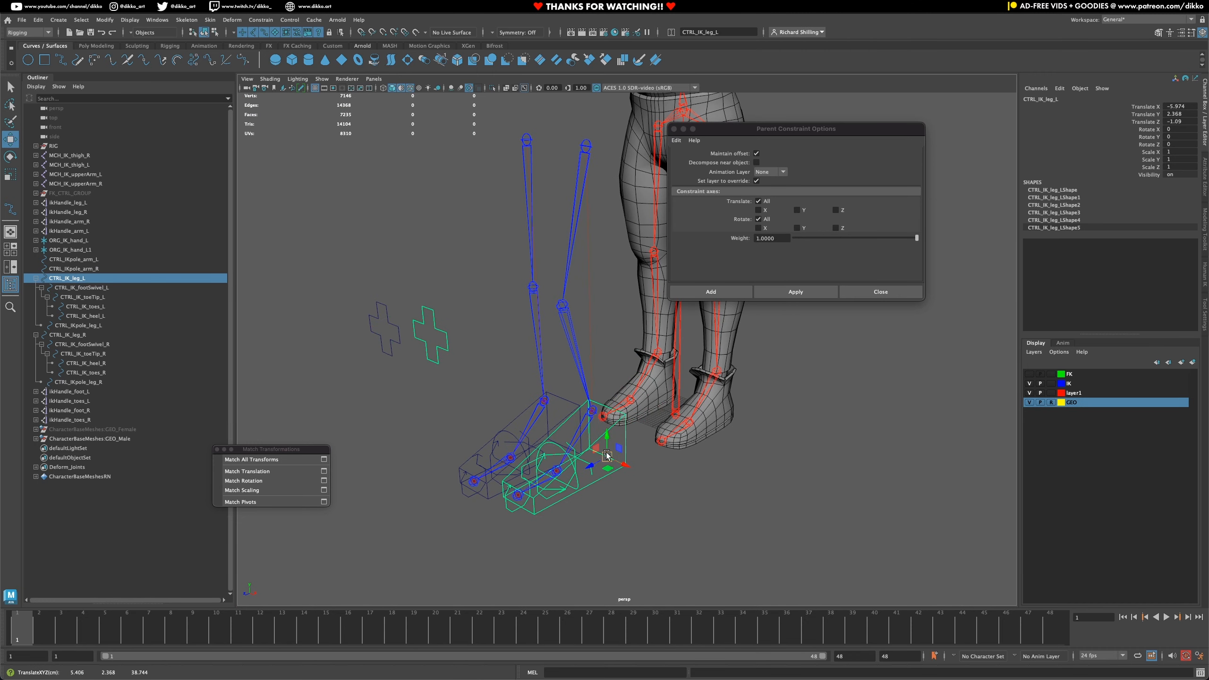
key(ctrl+z)
key(ctrl+z)
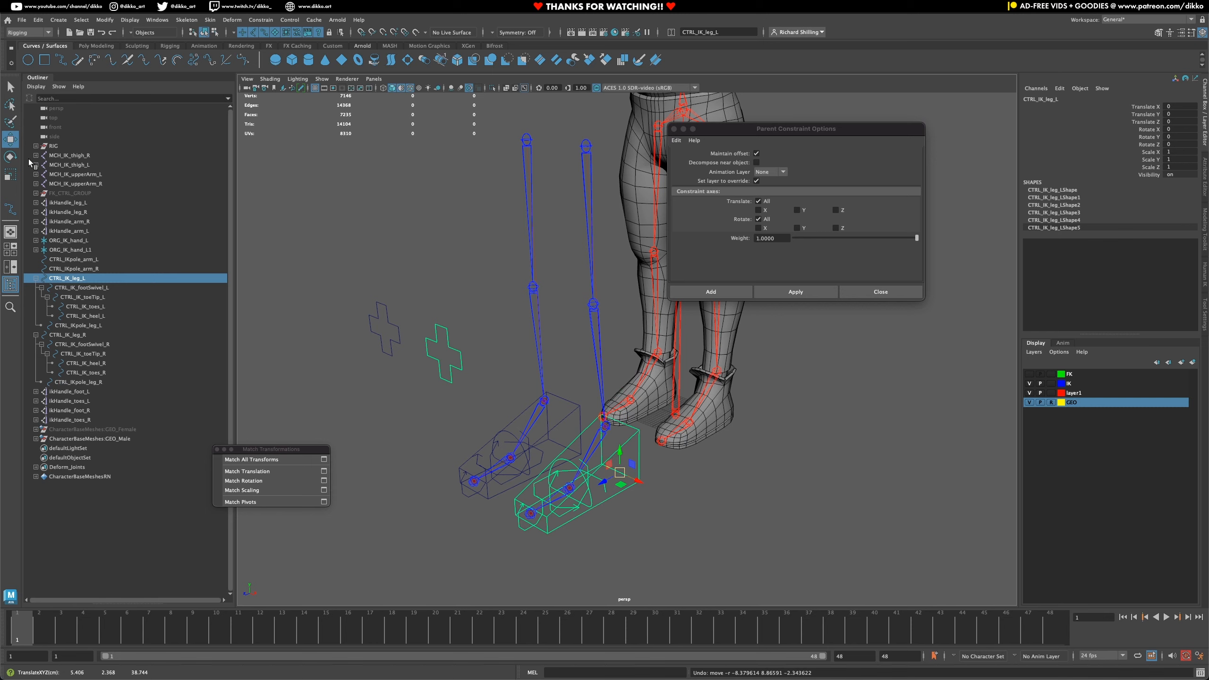
- Try rotating CTRL_IK_leg_L about 39° in Y to see how the knee pole control follows, and undo the test
click(10, 157)
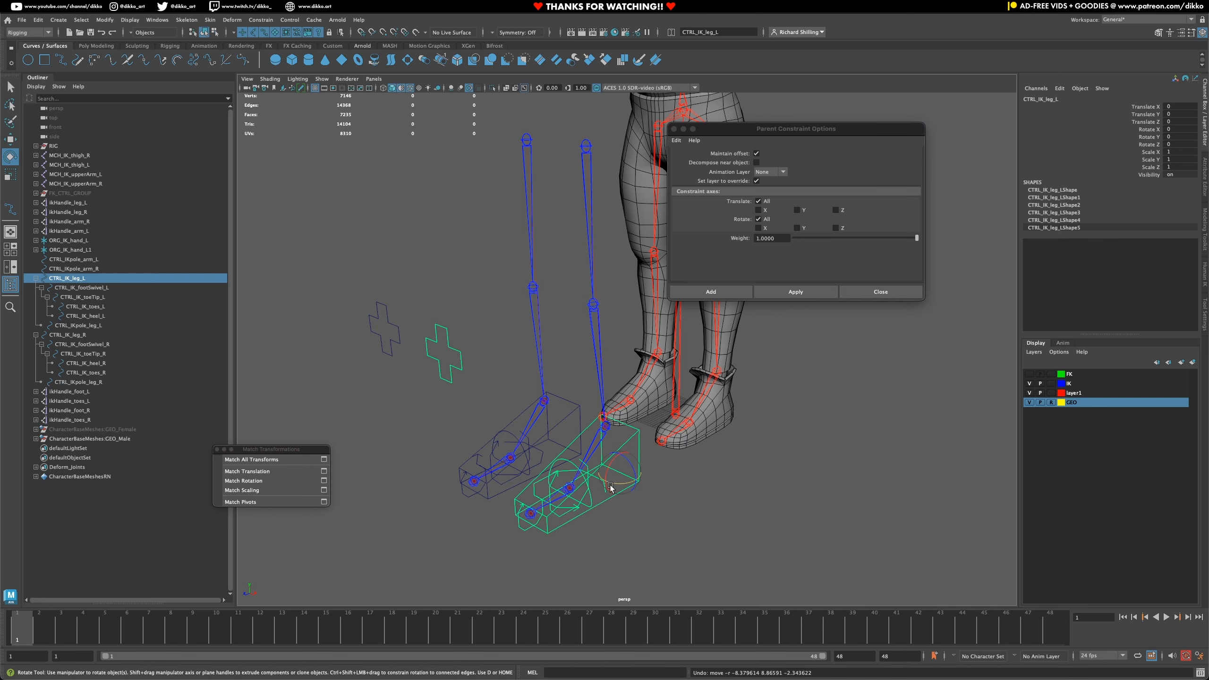
drag(616, 481, 629, 486)
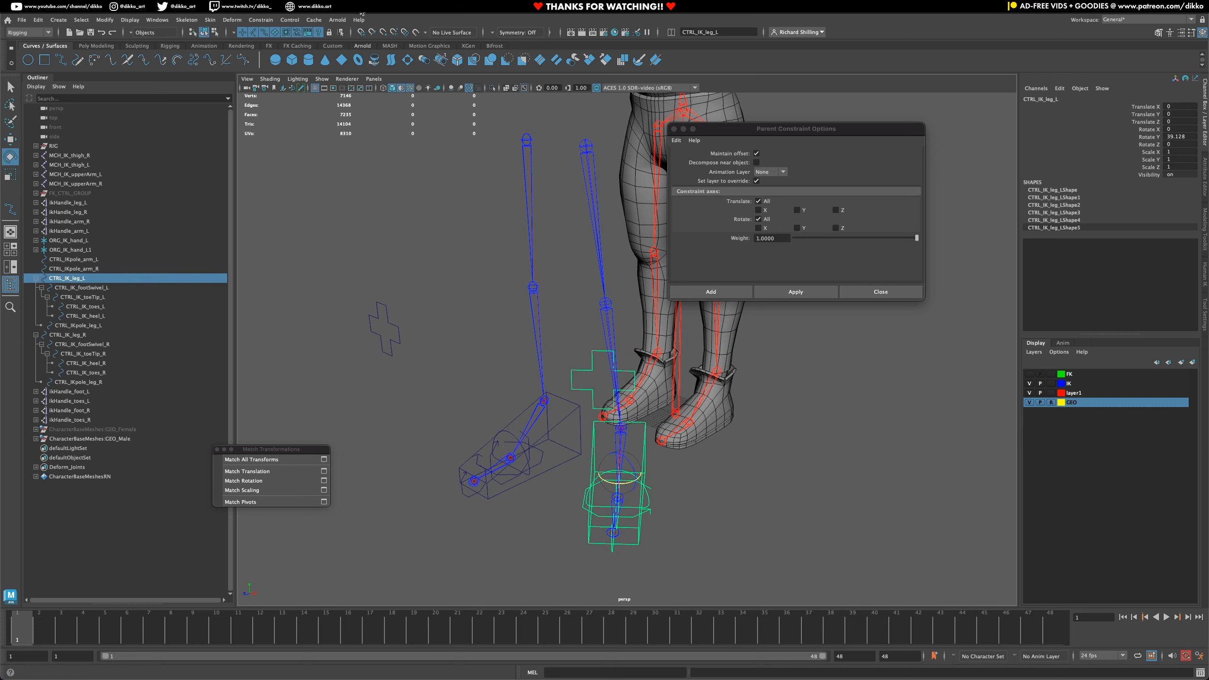
alt+drag(566, 400, 559, 405)
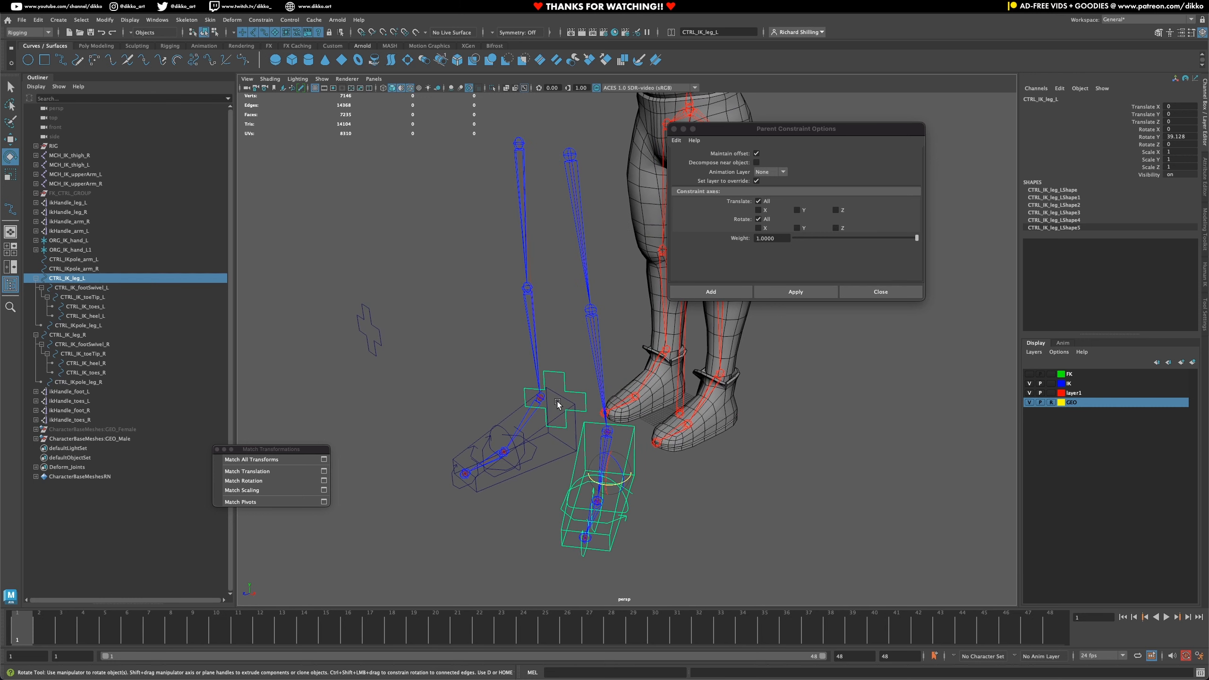
click(561, 374)
key(w)
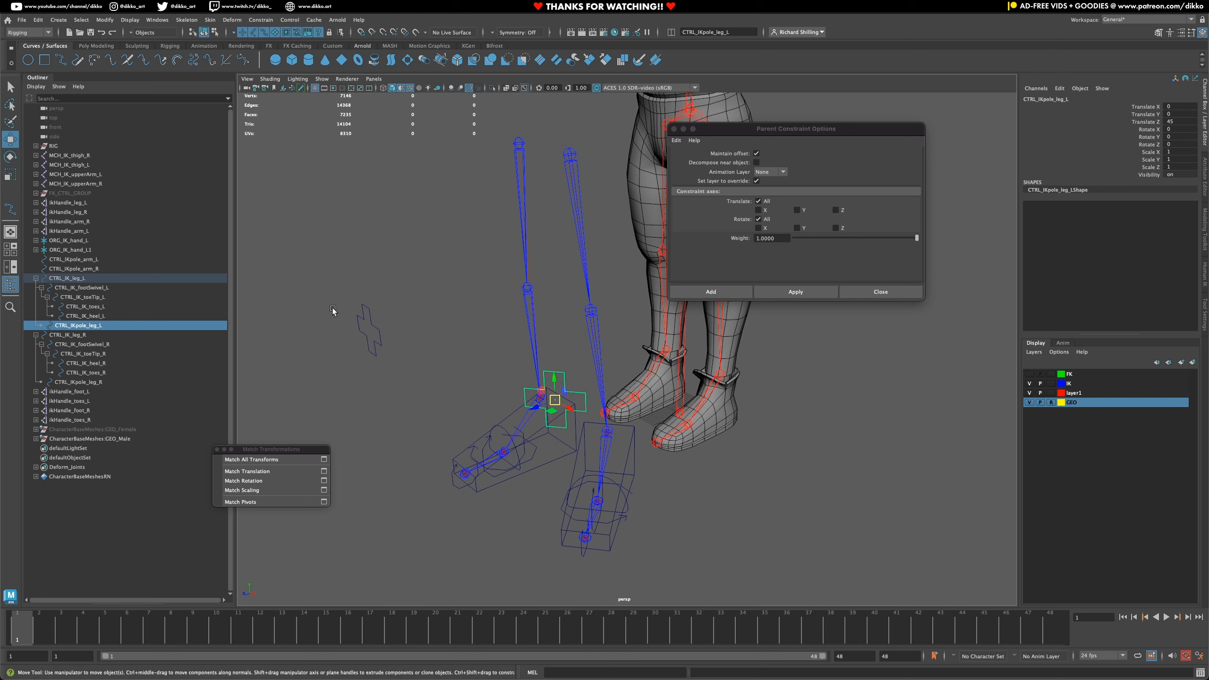
drag(560, 402, 524, 352)
key(ctrl+z)
key(ctrl+z)
click(611, 466)
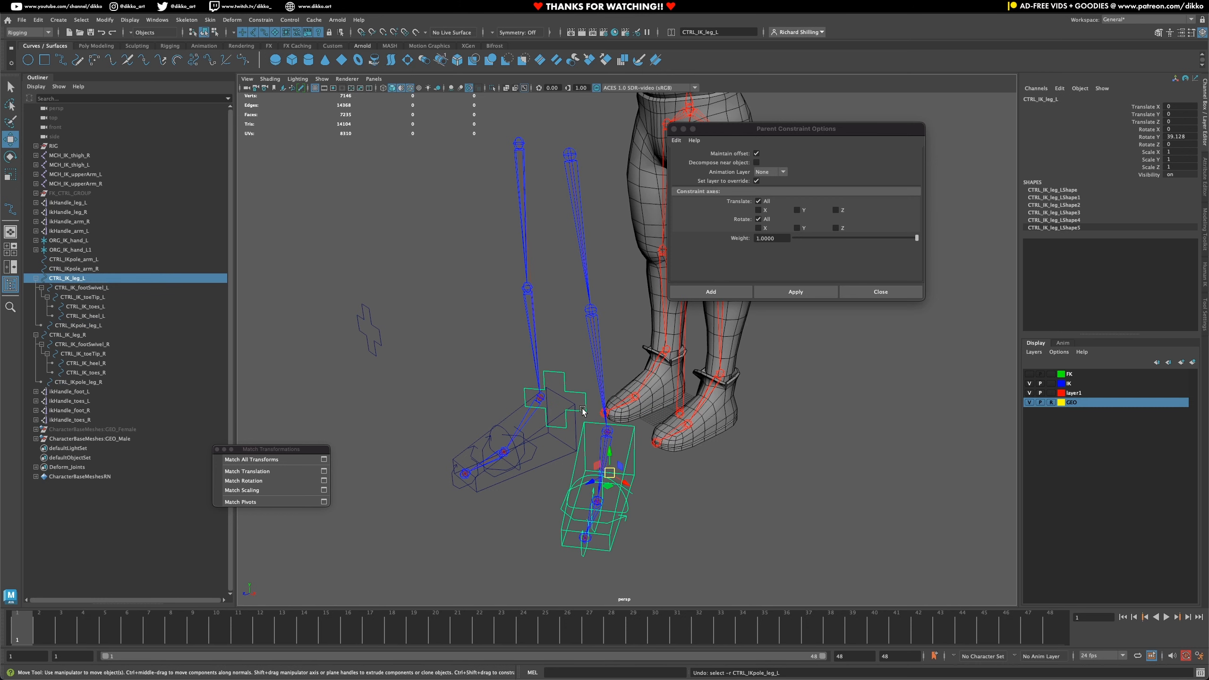
key(ctrl+z)
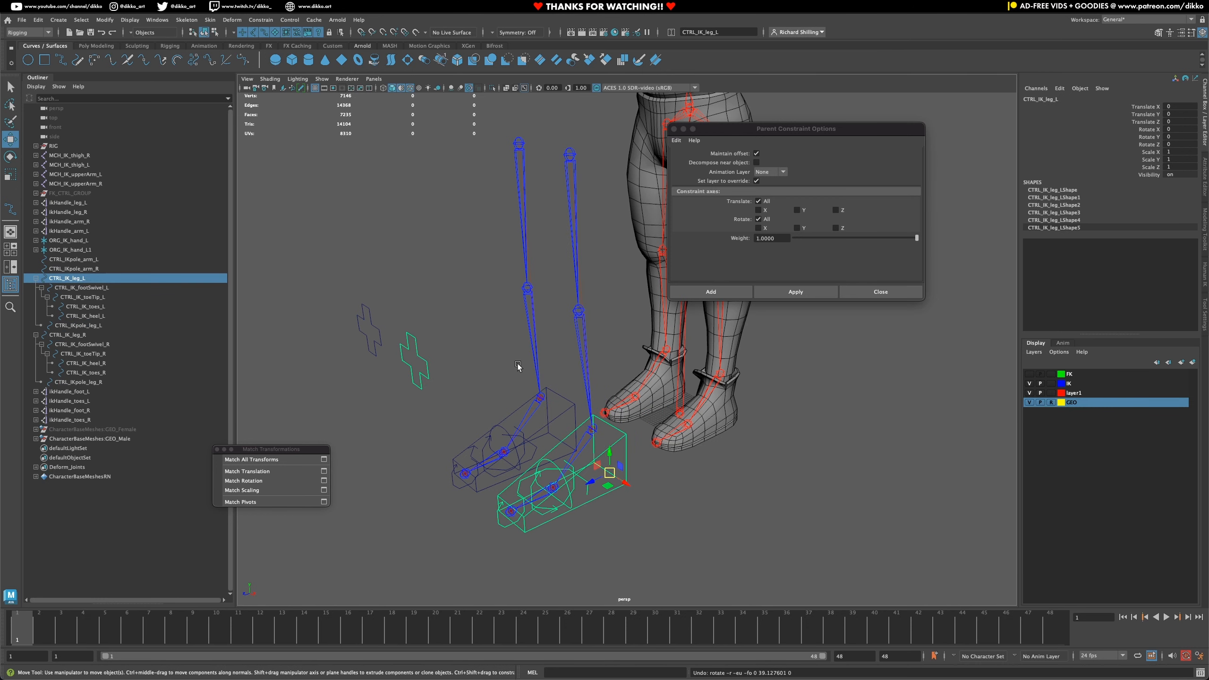
- Save the scene and collapse the CTRL_IK_leg_L and CTRL_IK_leg_R hierarchies
key(ctrl+s)
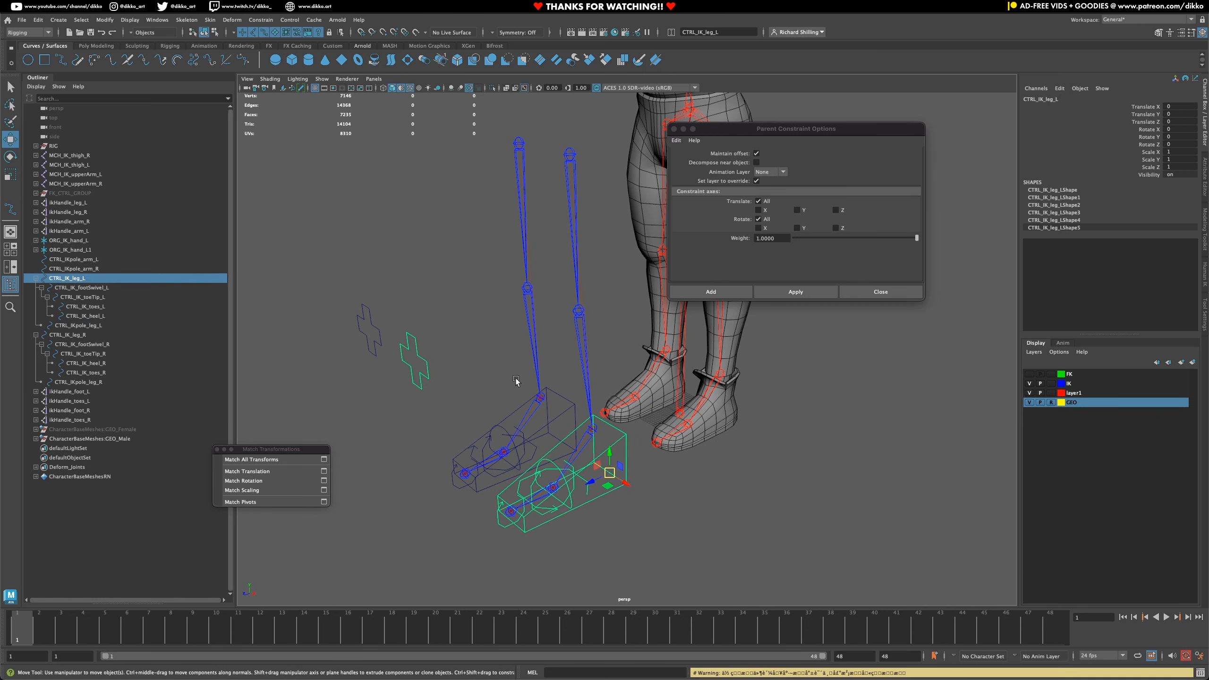
alt+drag(518, 381, 481, 422)
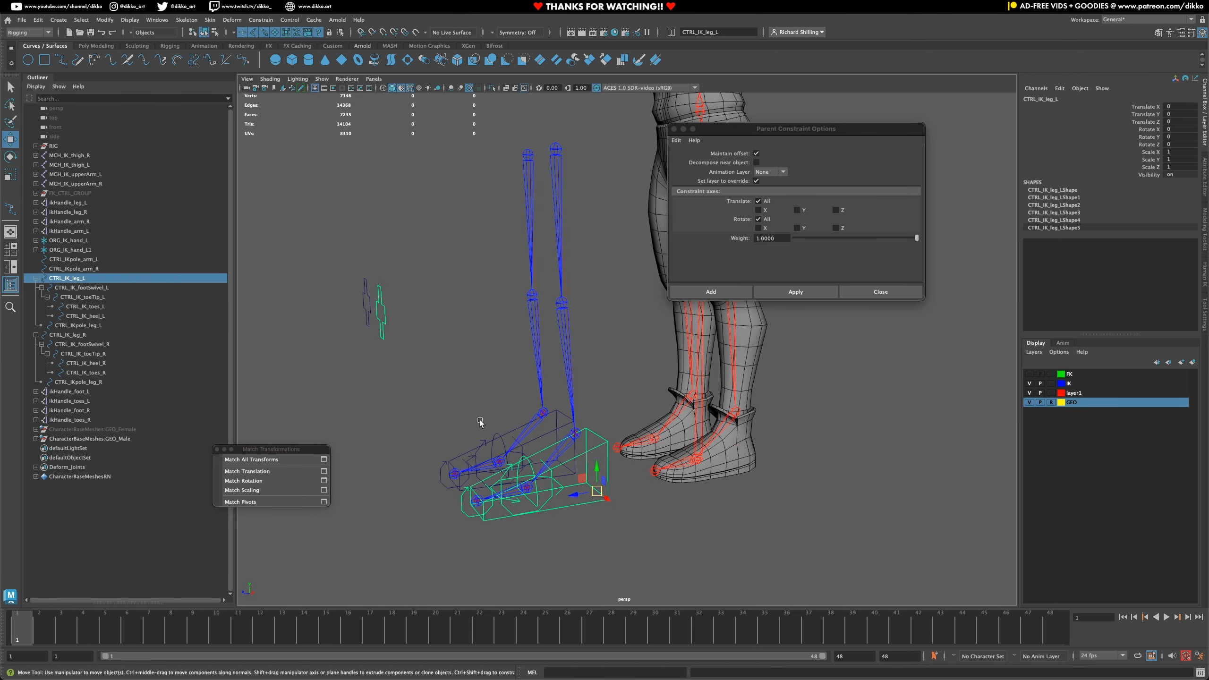
drag(406, 330, 354, 270)
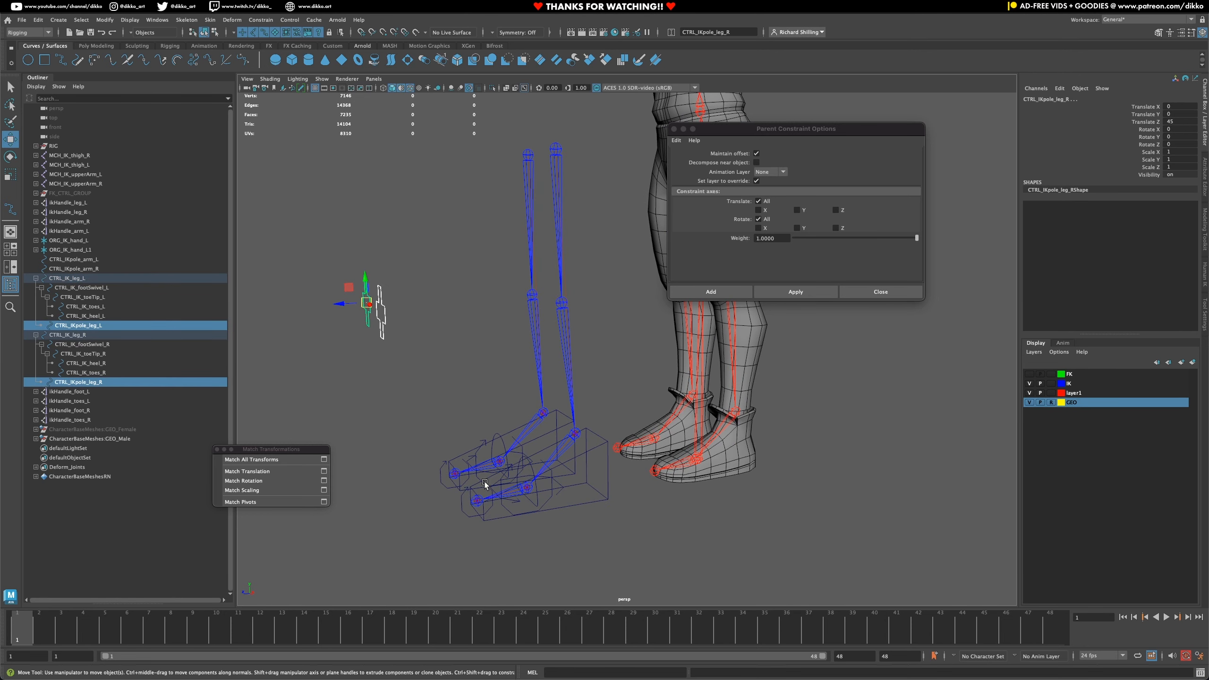
click(490, 434)
click(488, 444)
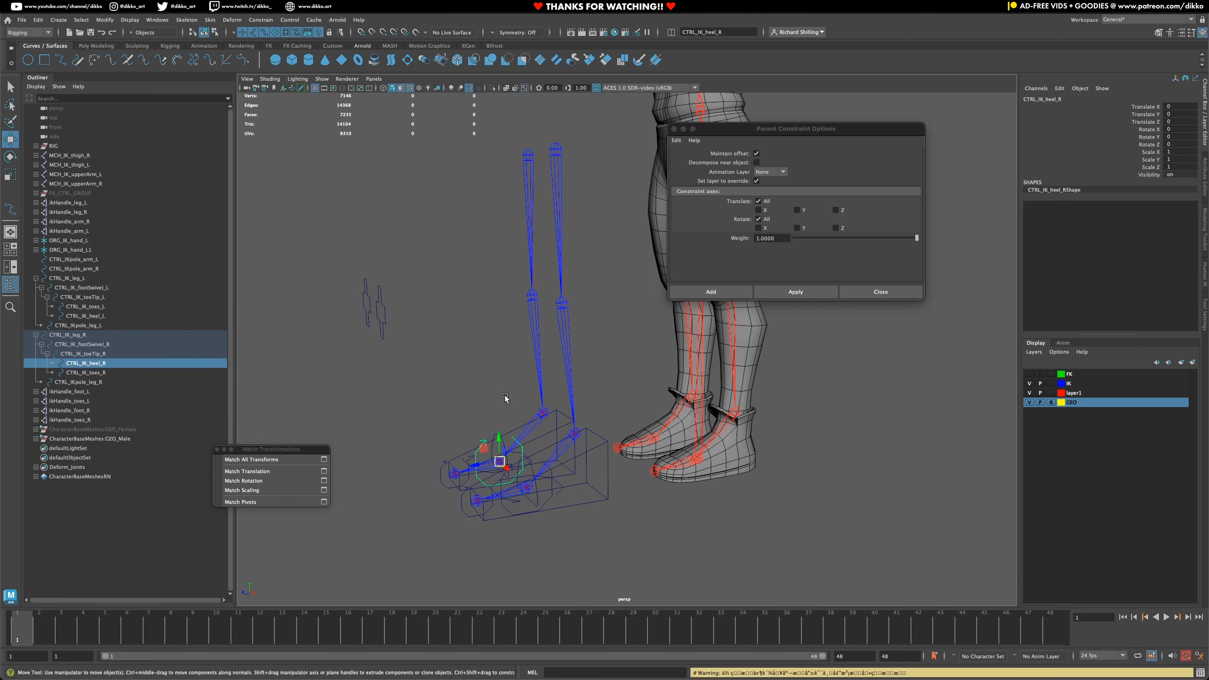
click(36, 278)
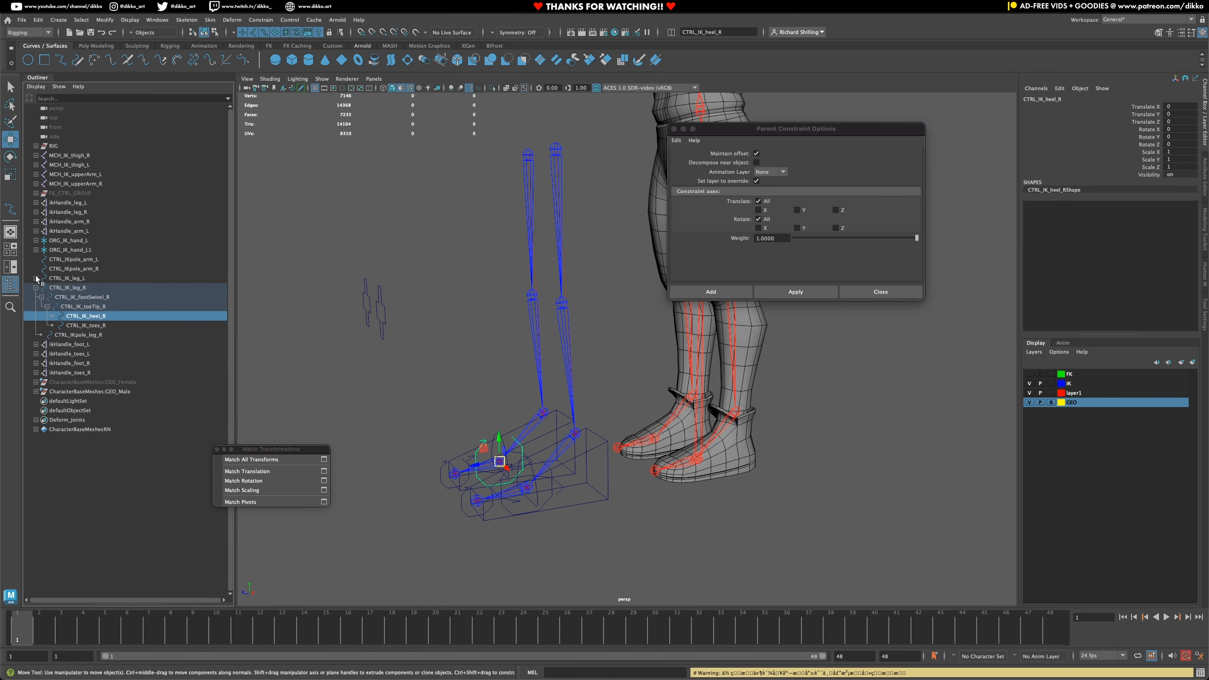
click(36, 288)
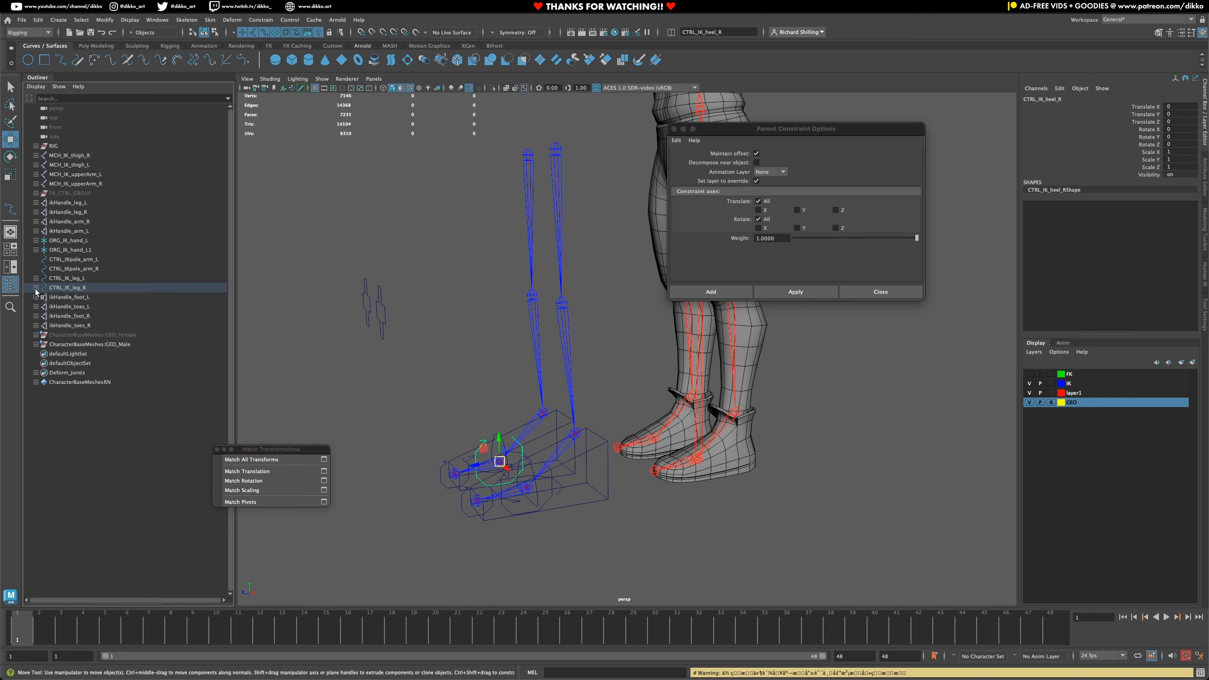
- Group the leg, arm, foot and toes IK handles of both sides together
click(68, 297)
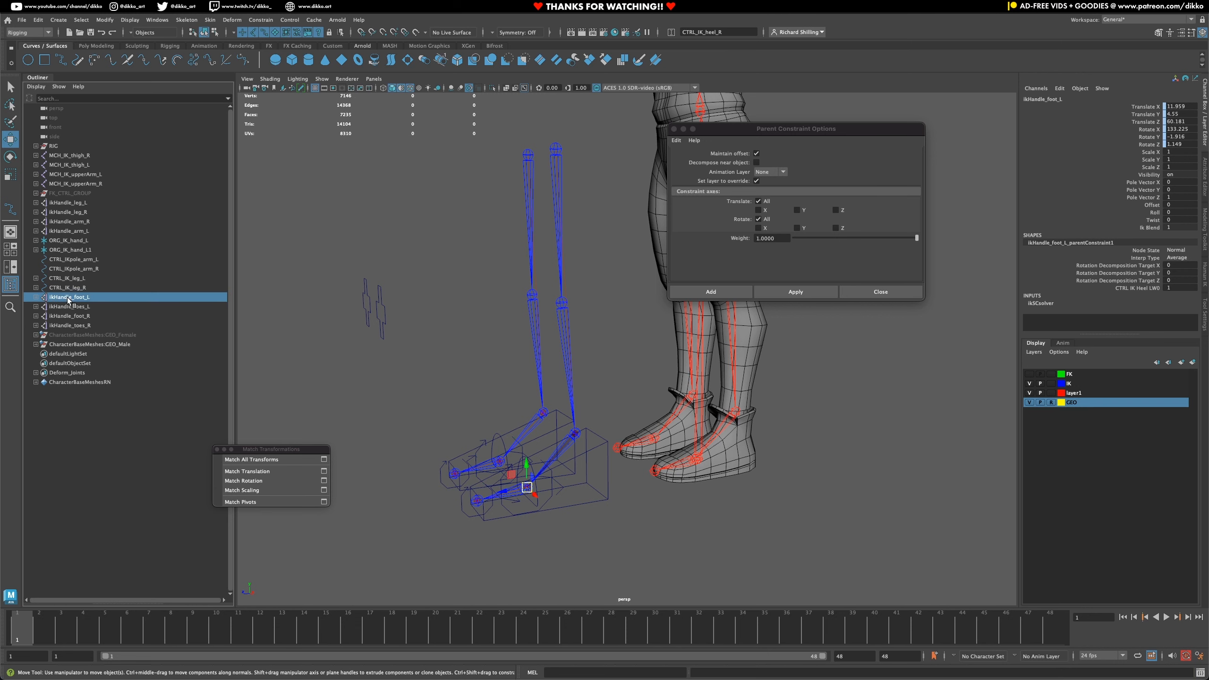
click(79, 324)
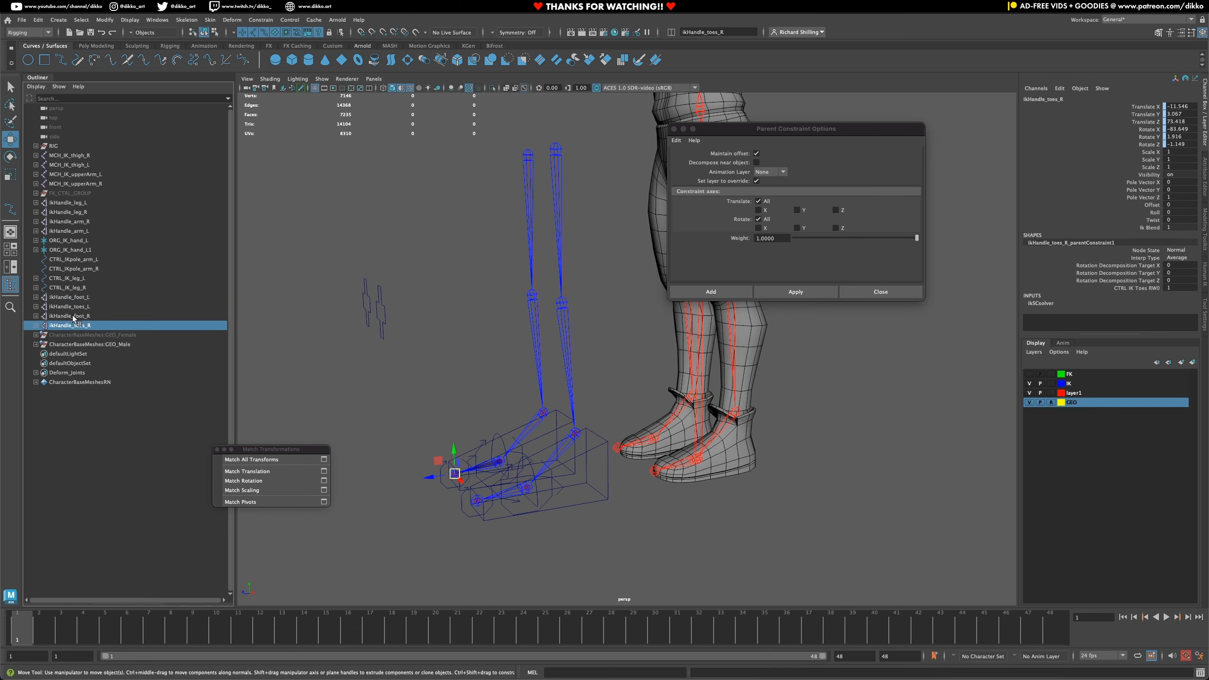
drag(75, 321, 79, 300)
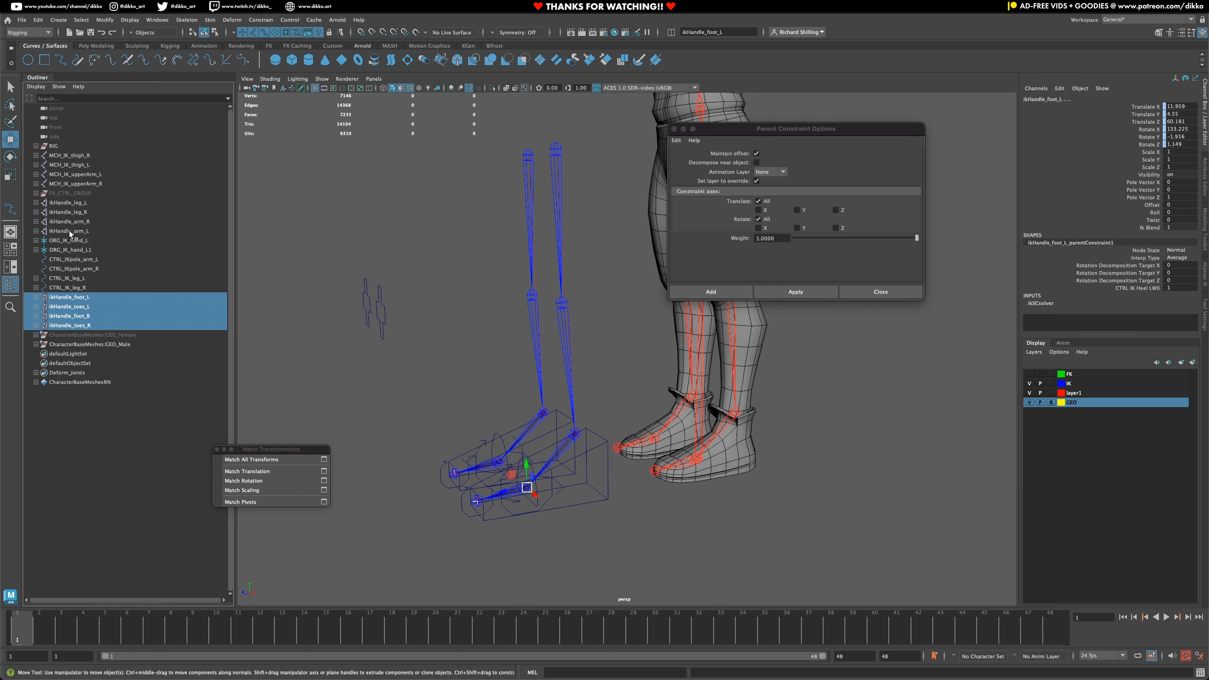
ctrl+drag(69, 230, 77, 206)
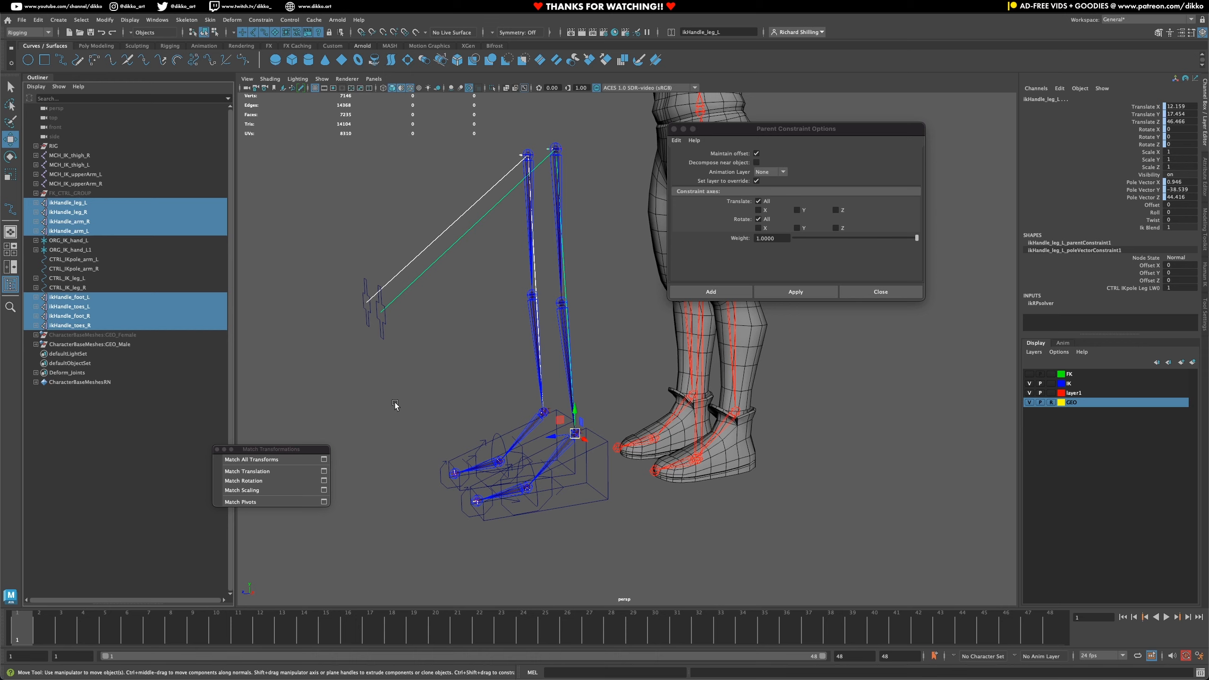
alt+middle_drag(482, 399, 432, 494)
scroll(564, 319, down, 1)
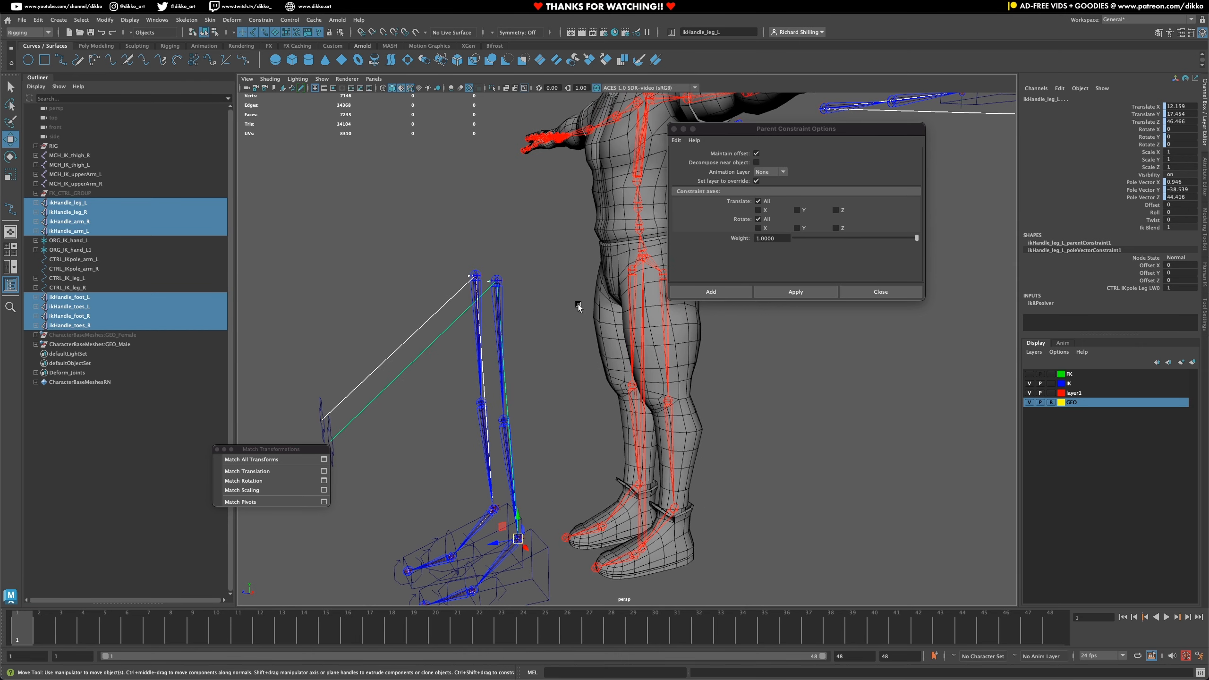
alt+drag(589, 302, 535, 398)
alt+middle_drag(534, 398, 521, 302)
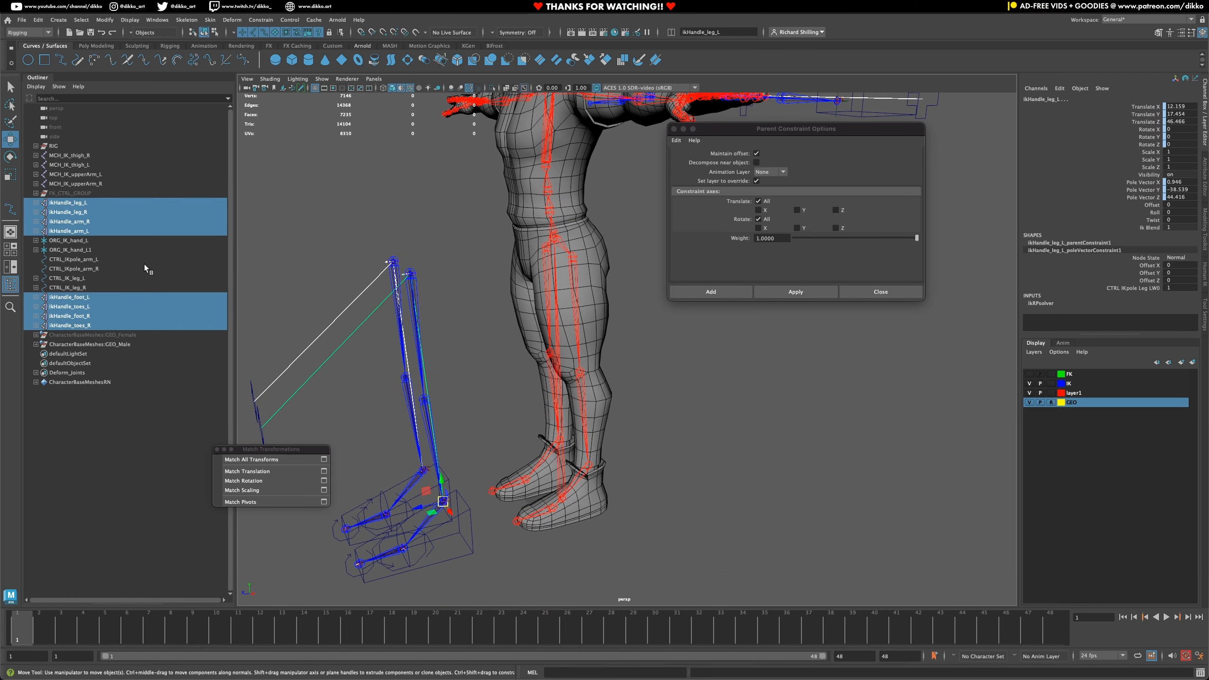
key(ctrl+g)
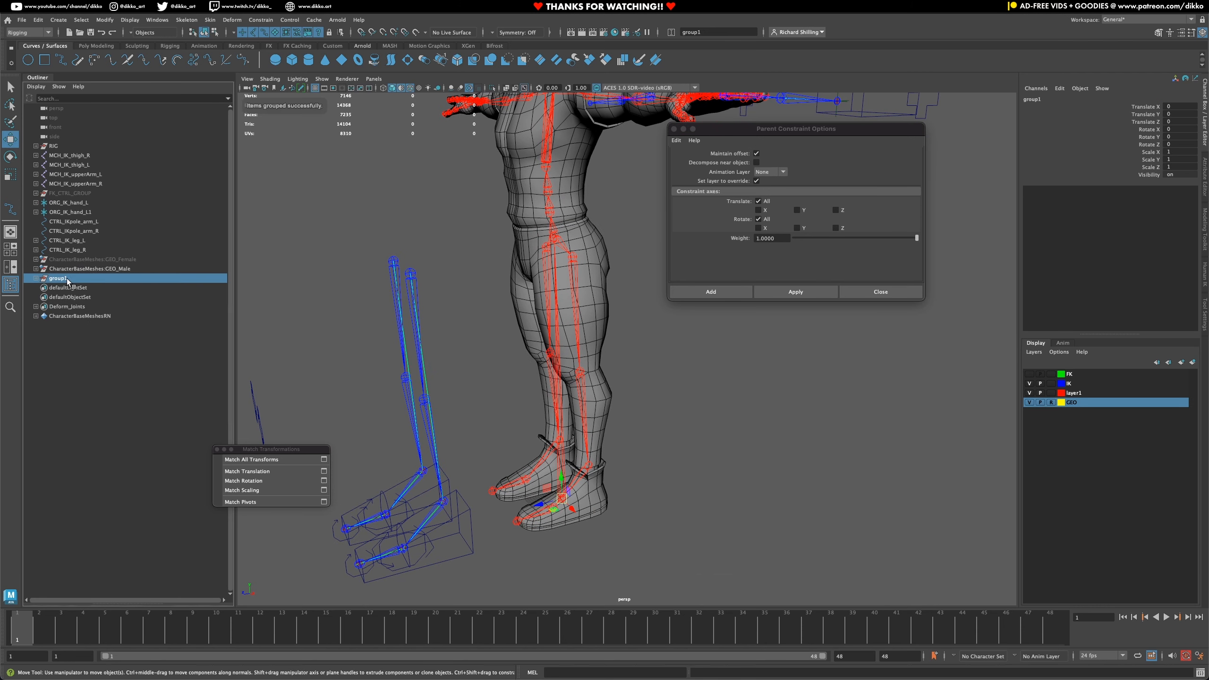
- Rename the new IK handle group as IK_constraints and check its contents
double_click(67, 281)
text(IK)
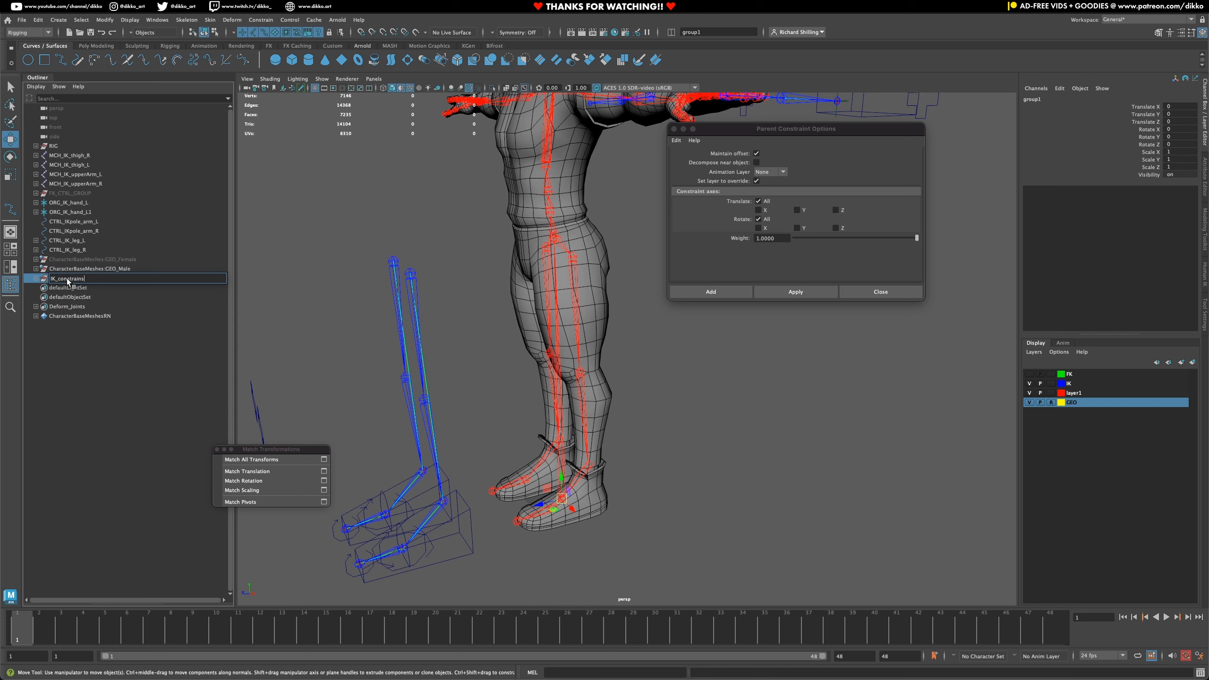
text(_constraints)
key(Return)
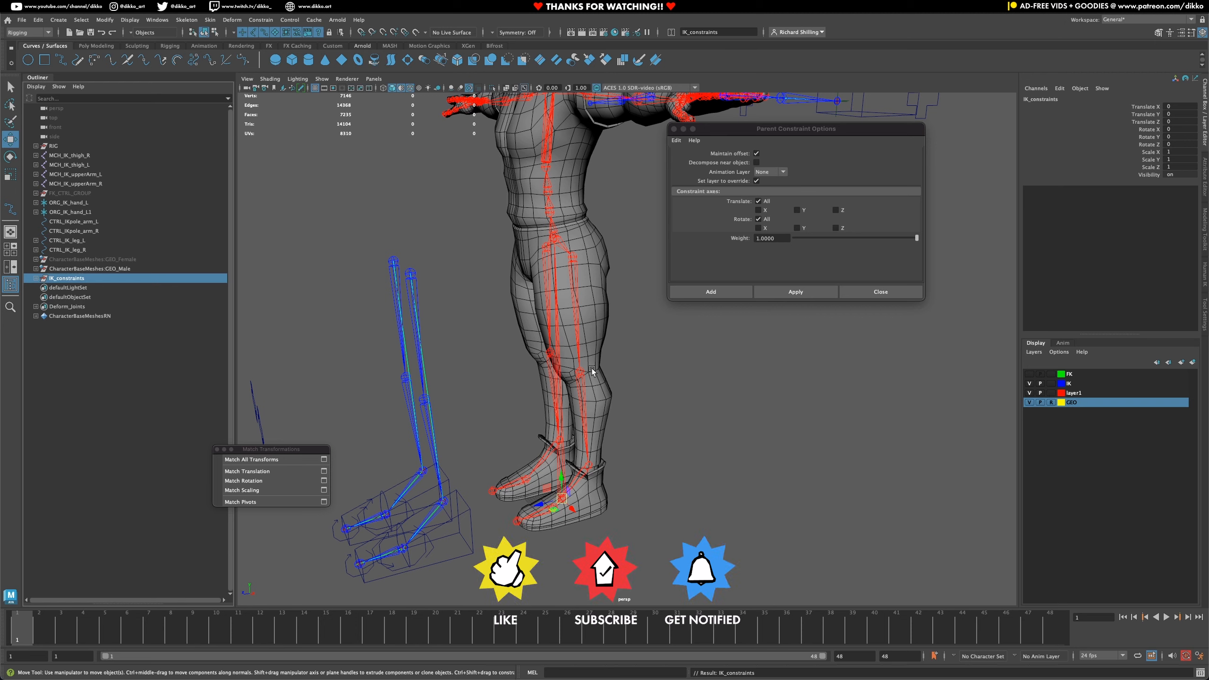
alt+middle_drag(531, 377, 546, 371)
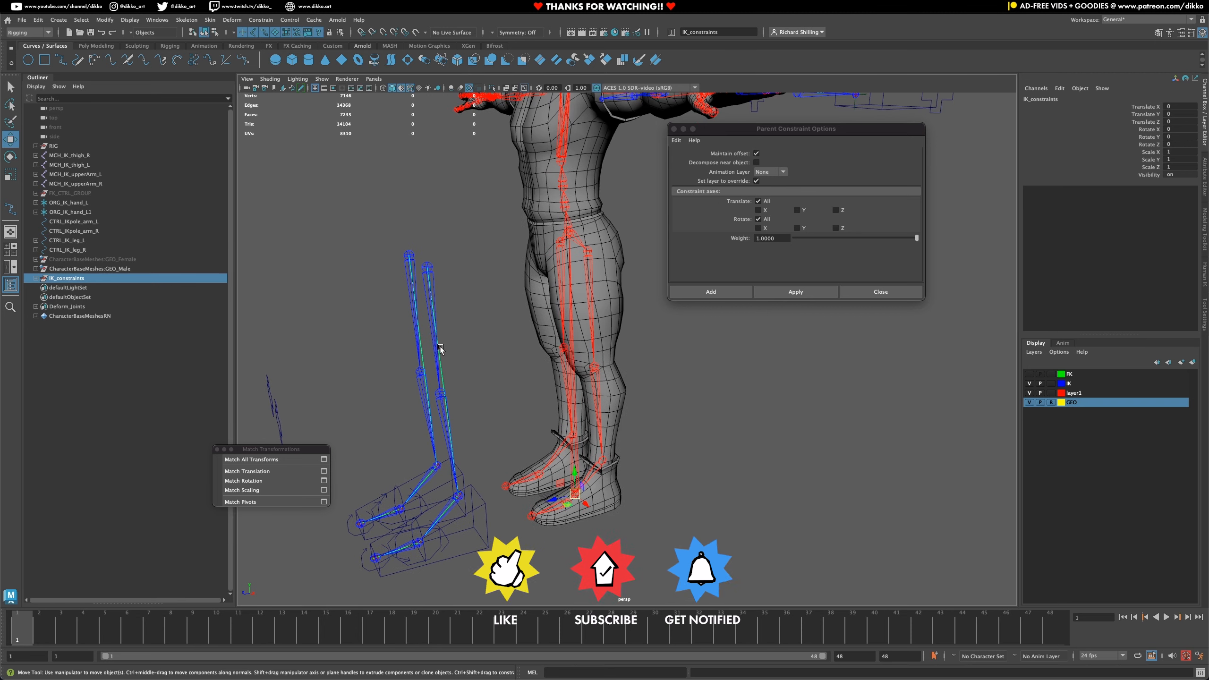
click(35, 279)
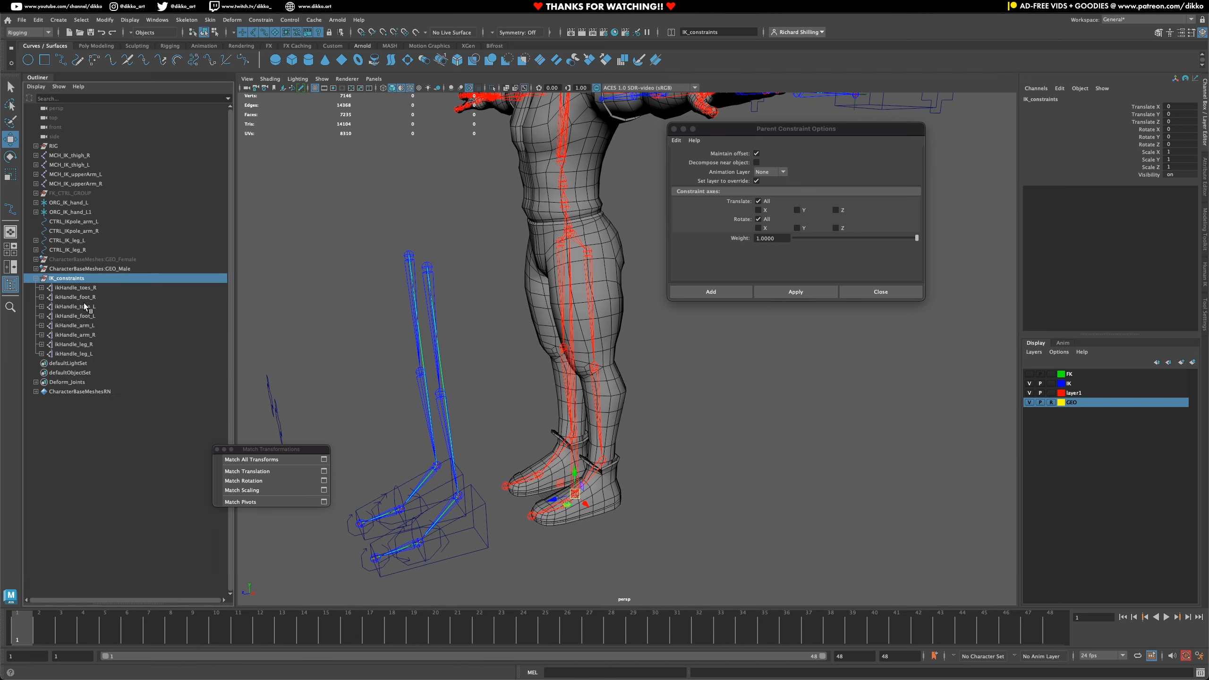
click(35, 280)
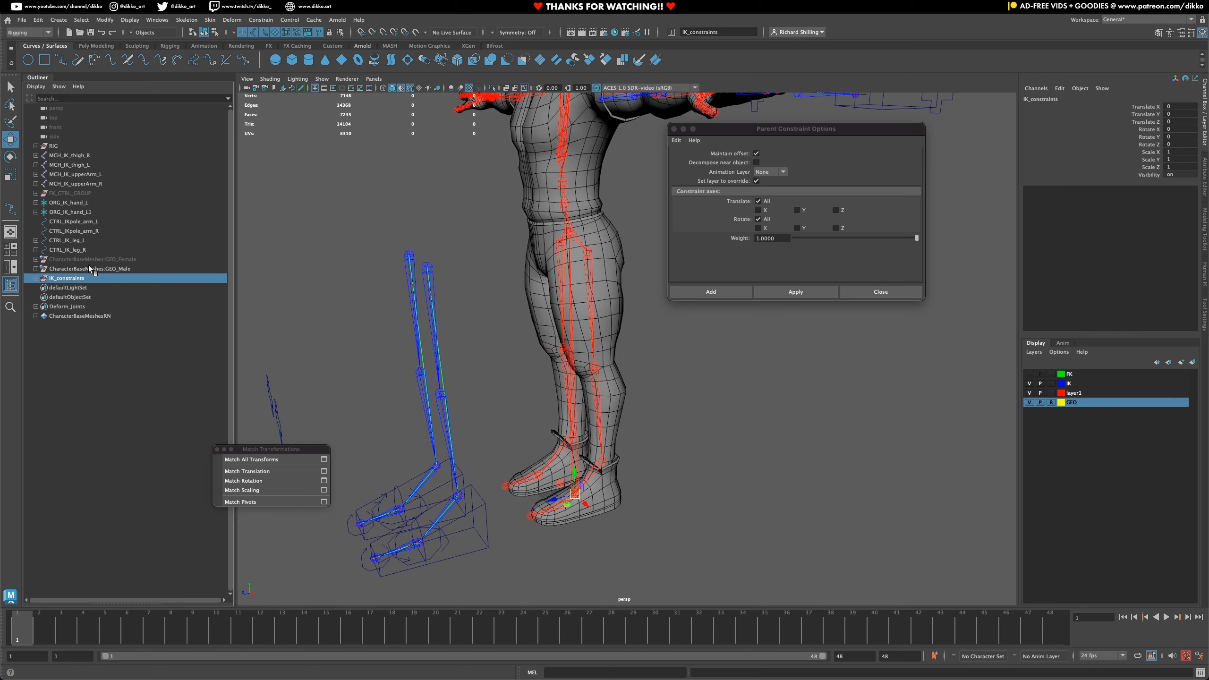
- Group IK_constraints with the leg controls, arm pole controls, ORG_IK_hand locators and the MCH_IK thigh and upperArm chains of both sides
ctrl+click(74, 249)
ctrl+click(74, 246)
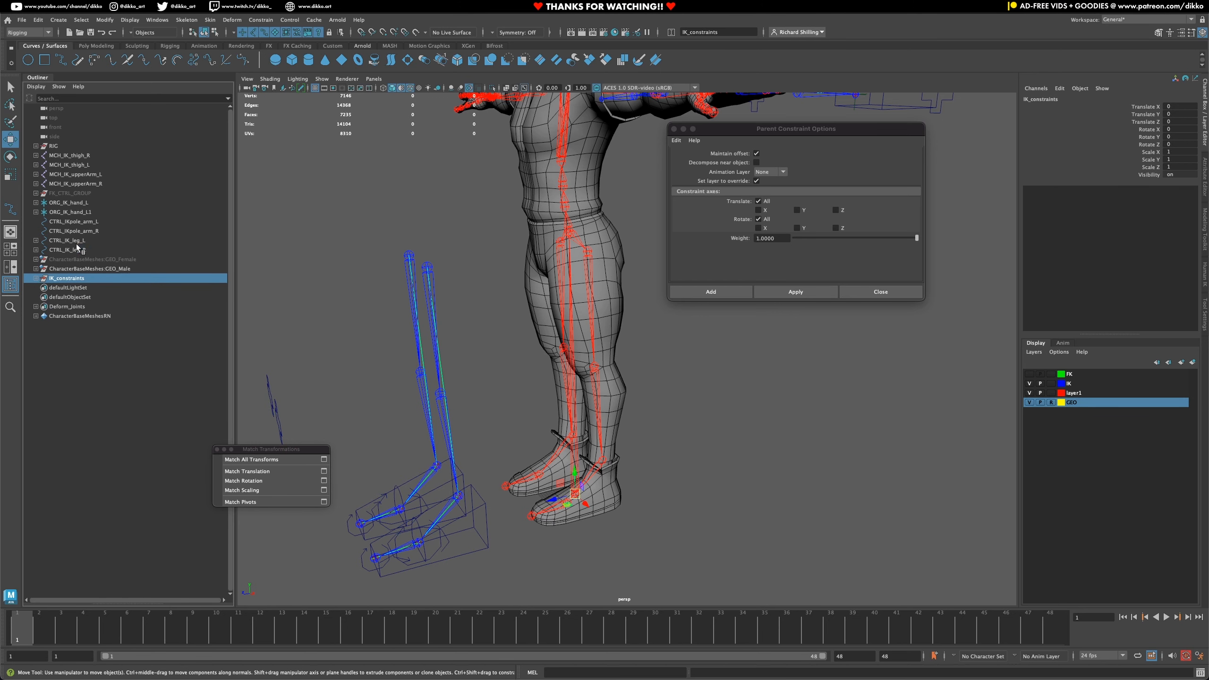
ctrl+click(76, 242)
ctrl+click(78, 250)
ctrl+click(85, 232)
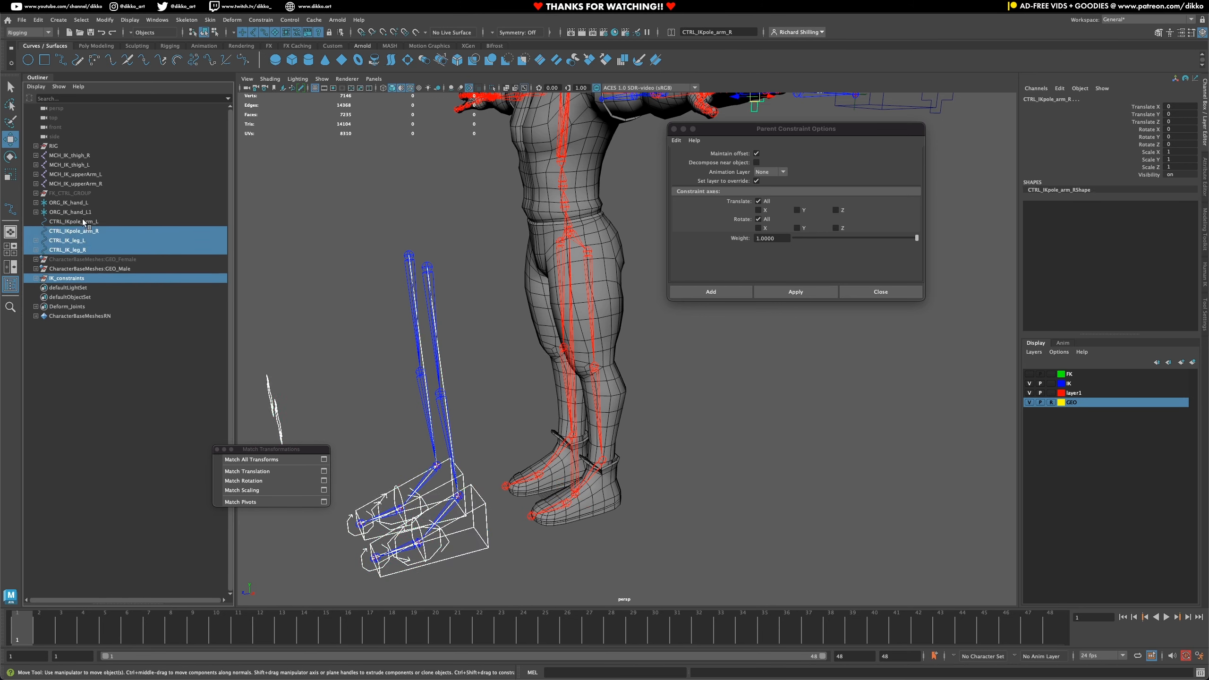
ctrl+click(84, 223)
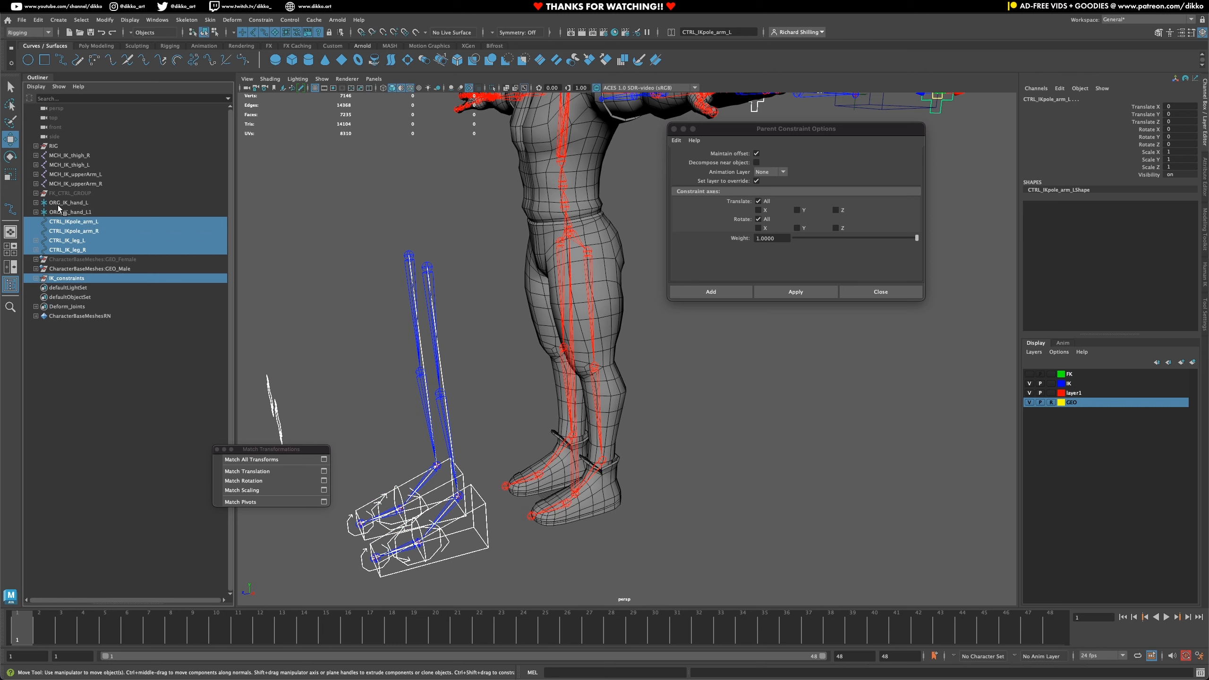
ctrl+click(78, 213)
ctrl+click(86, 202)
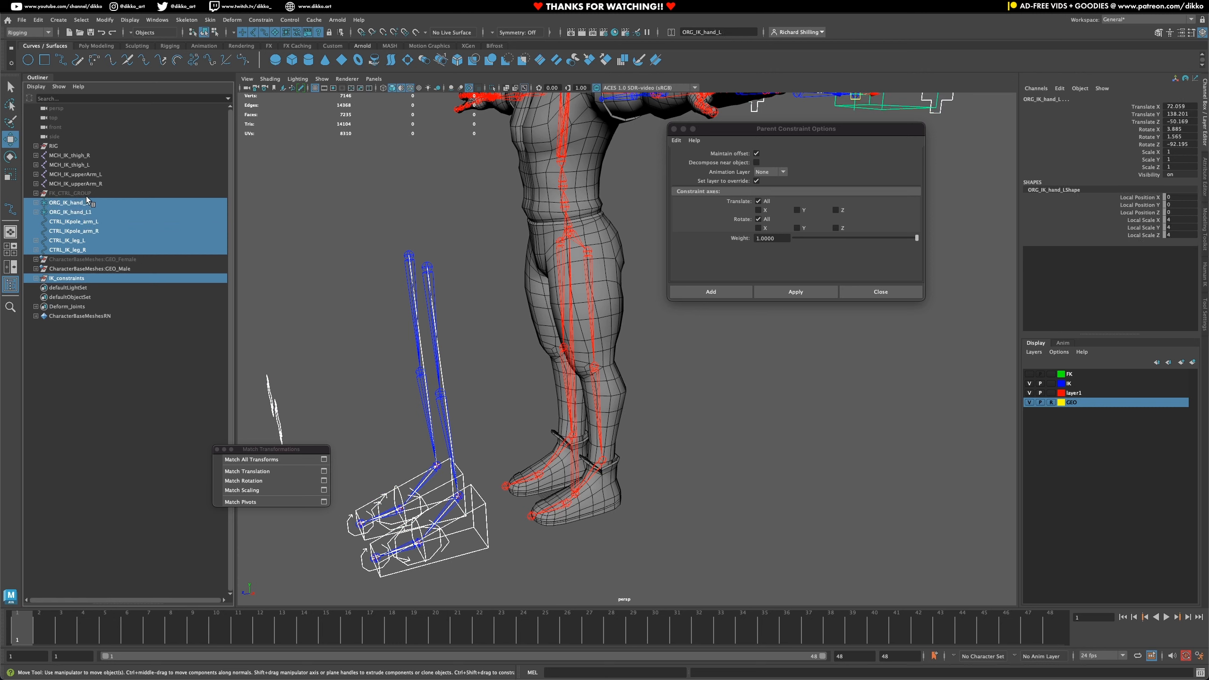
ctrl+click(81, 184)
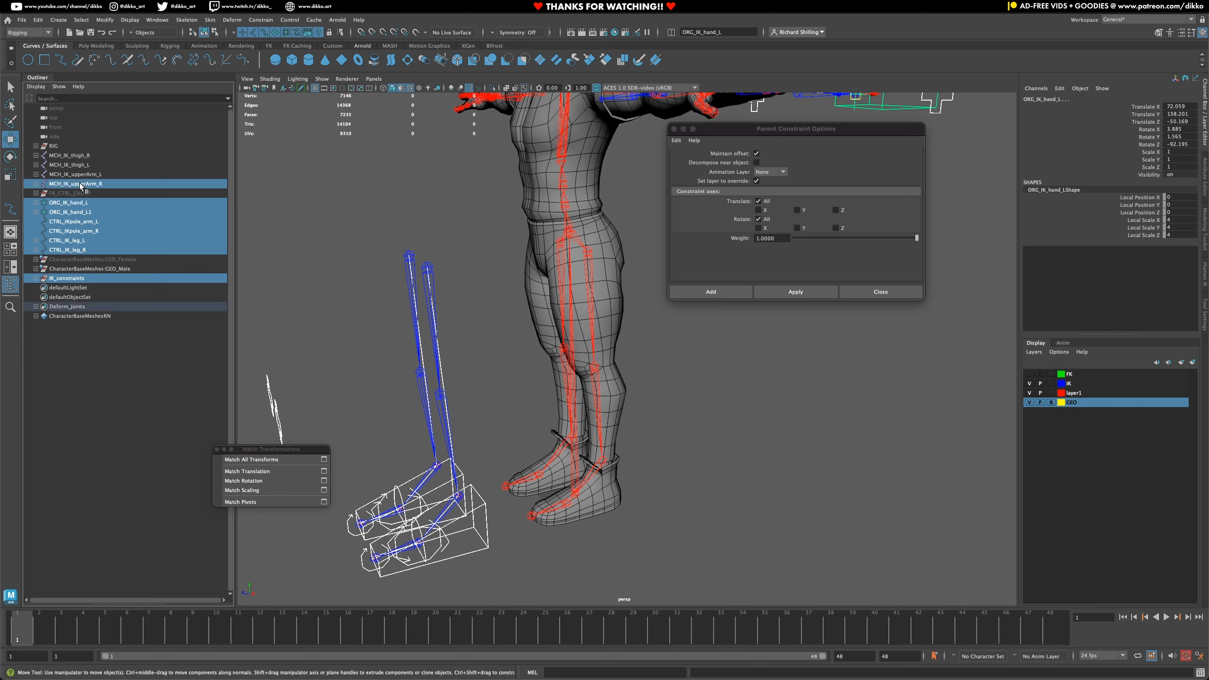
ctrl+click(81, 174)
ctrl+click(80, 165)
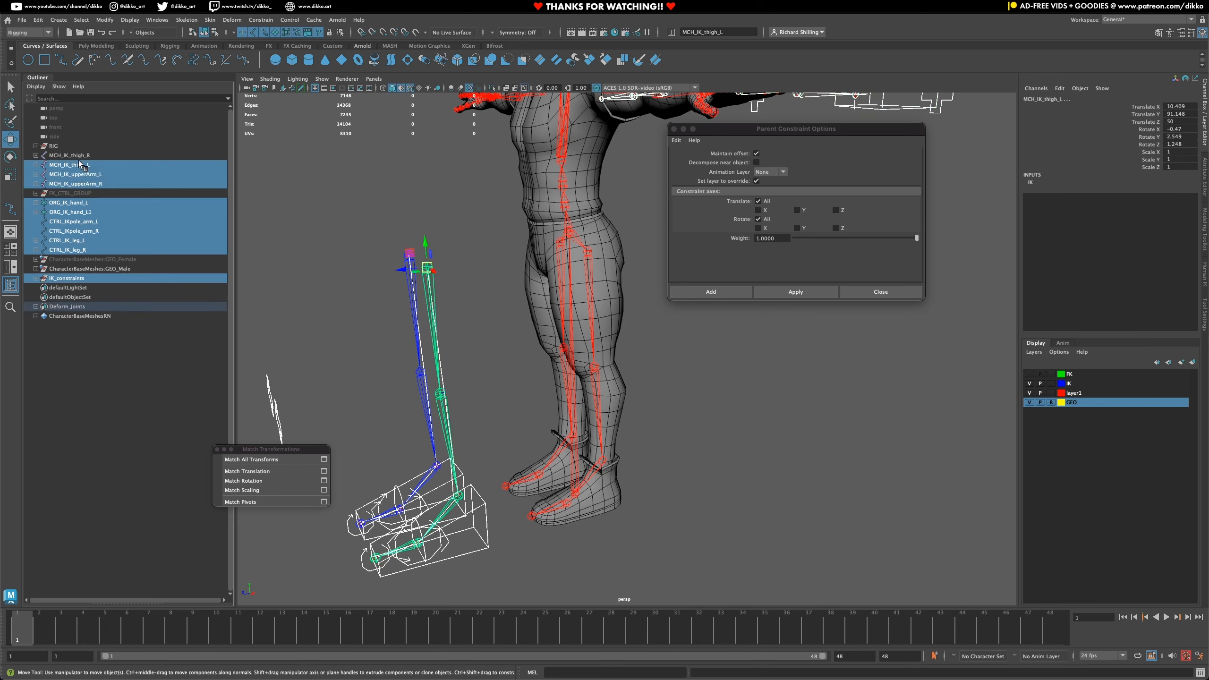
ctrl+click(79, 156)
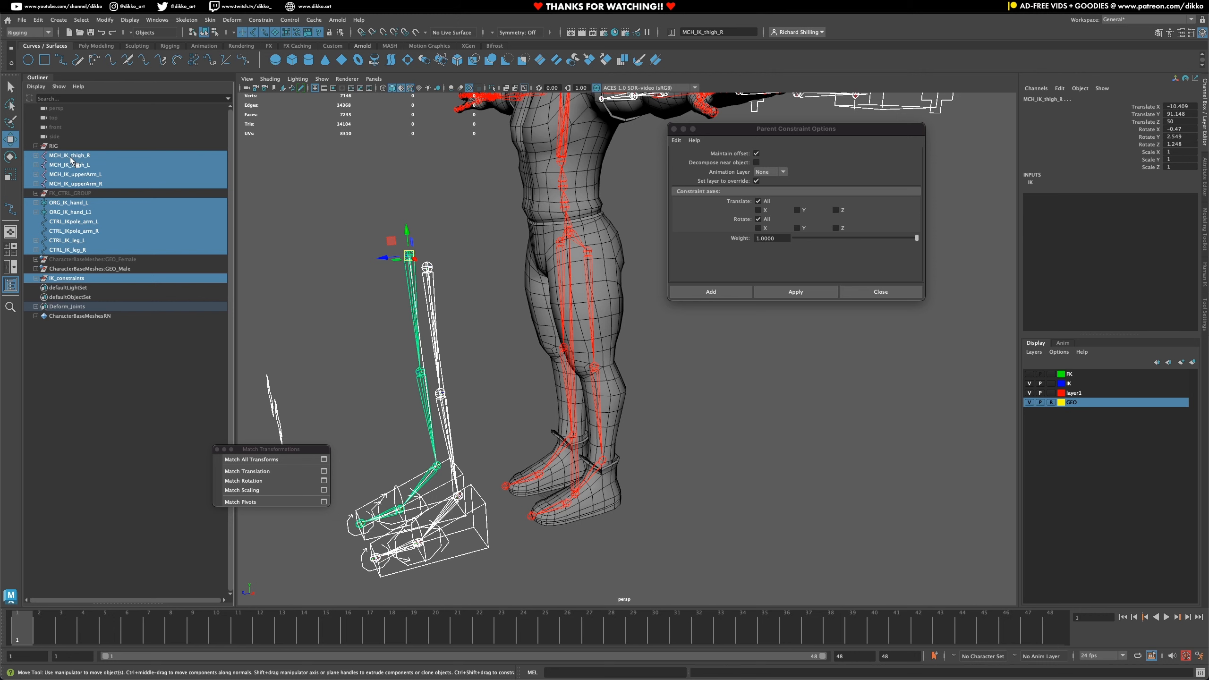
key(ctrl+g)
- Rename the new group holding the IK controls, chains and constraints as IK_CTRL_GROUP
double_click(55, 186)
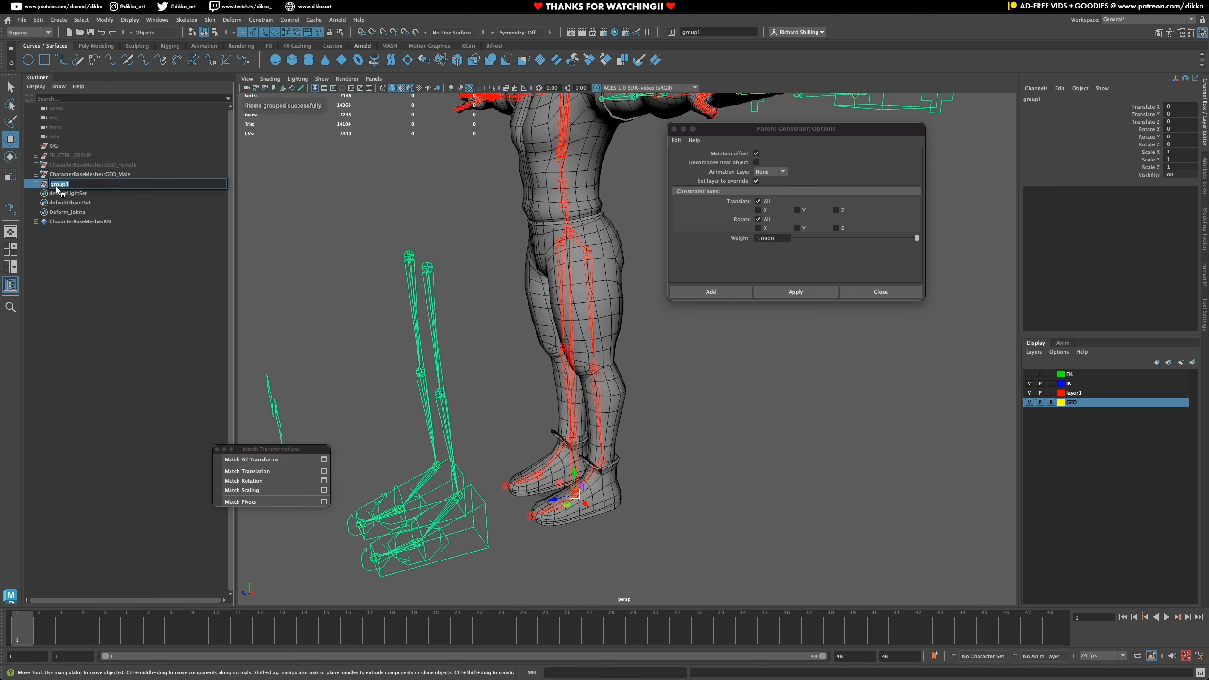
text(IK_CTRL_GROUP)
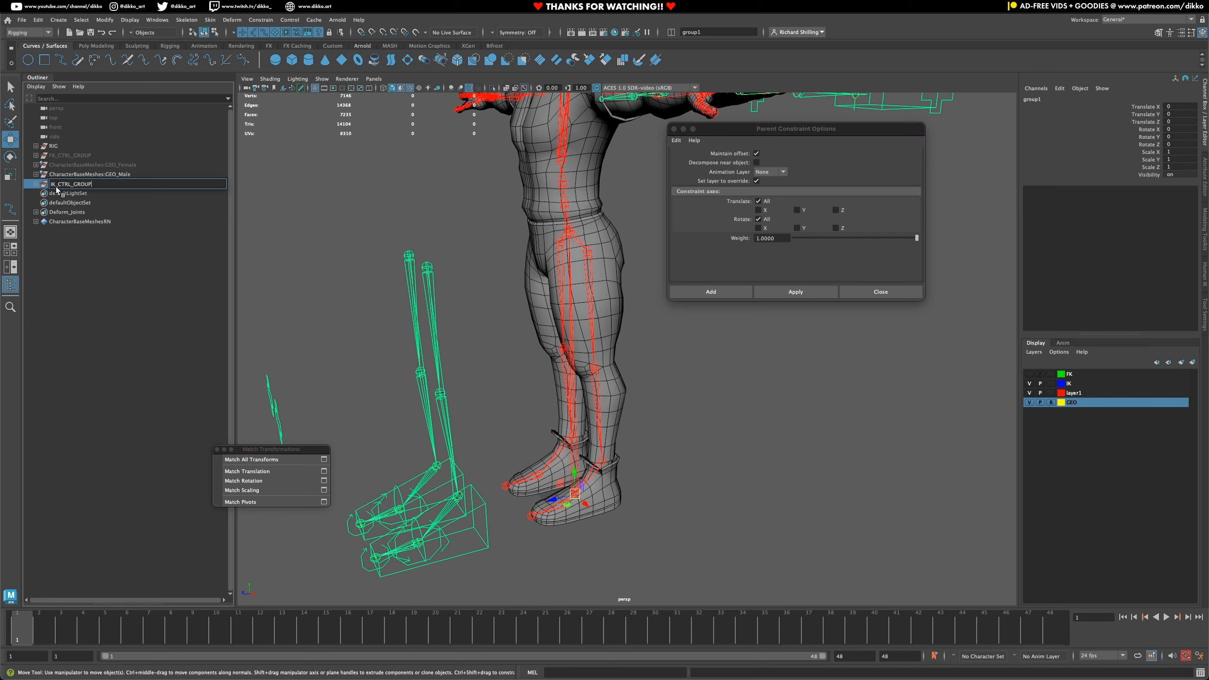
key(Return)
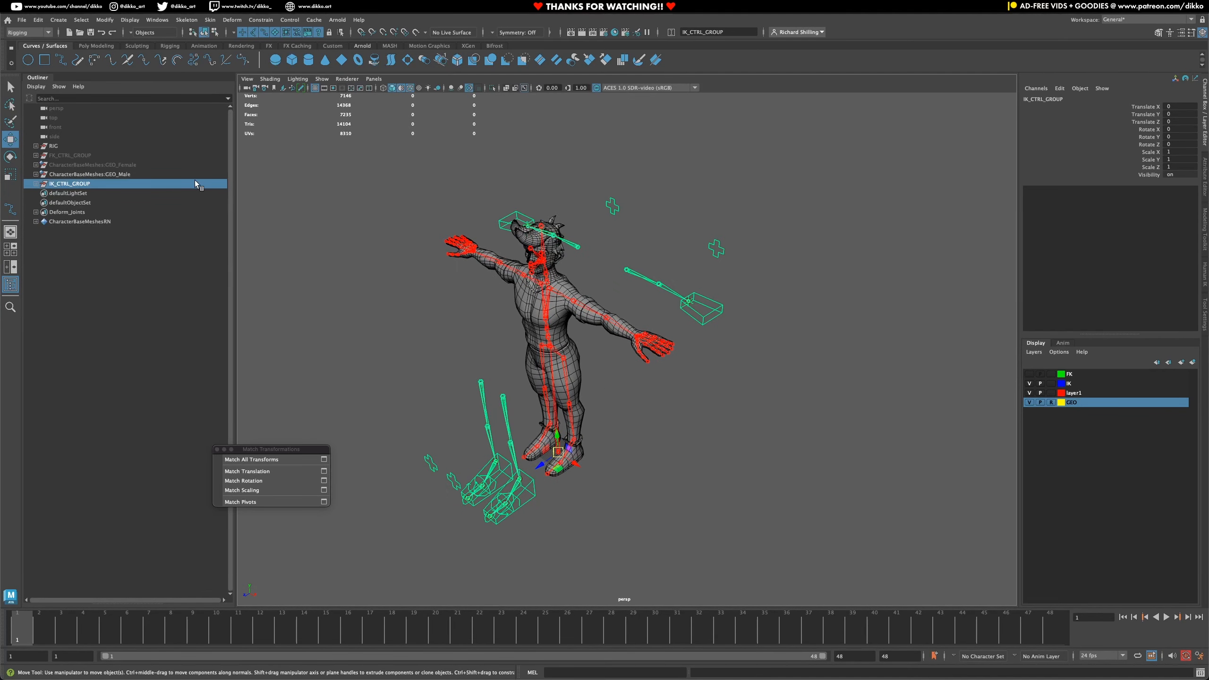
- Unhide FK_CTRL_GROUP so the FK controls show beside the IK controls, and clear the selection
click(79, 156)
key(shift+h)
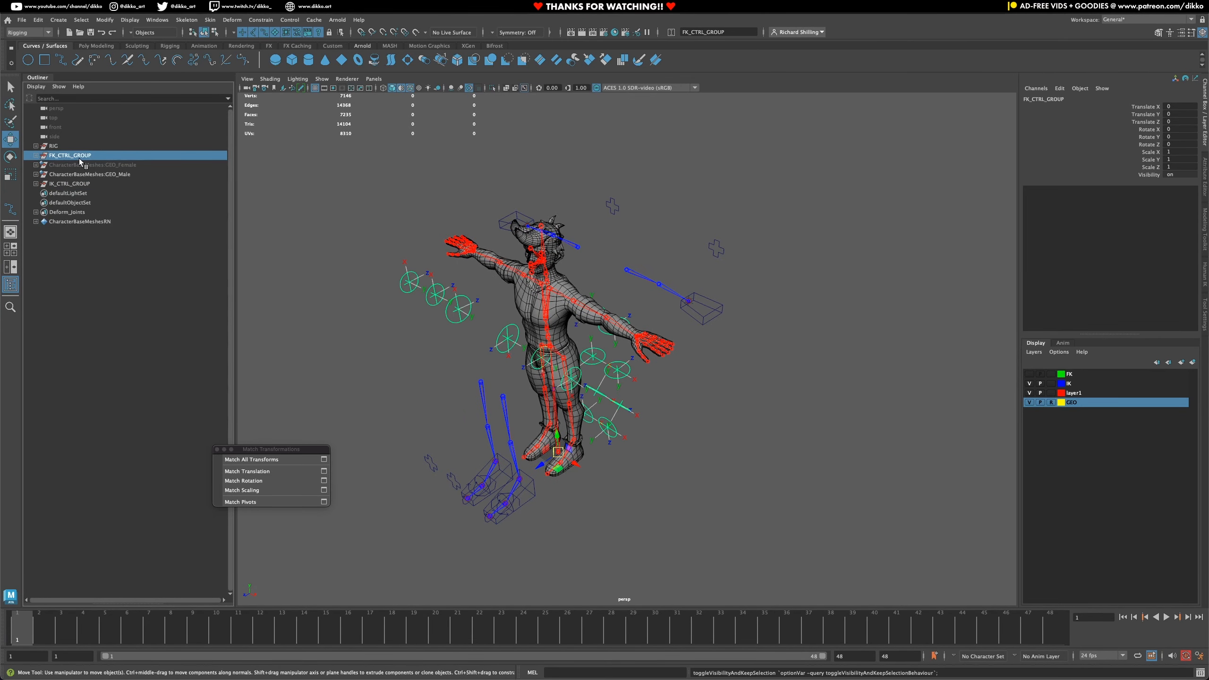
alt+drag(776, 369, 724, 362)
click(721, 398)
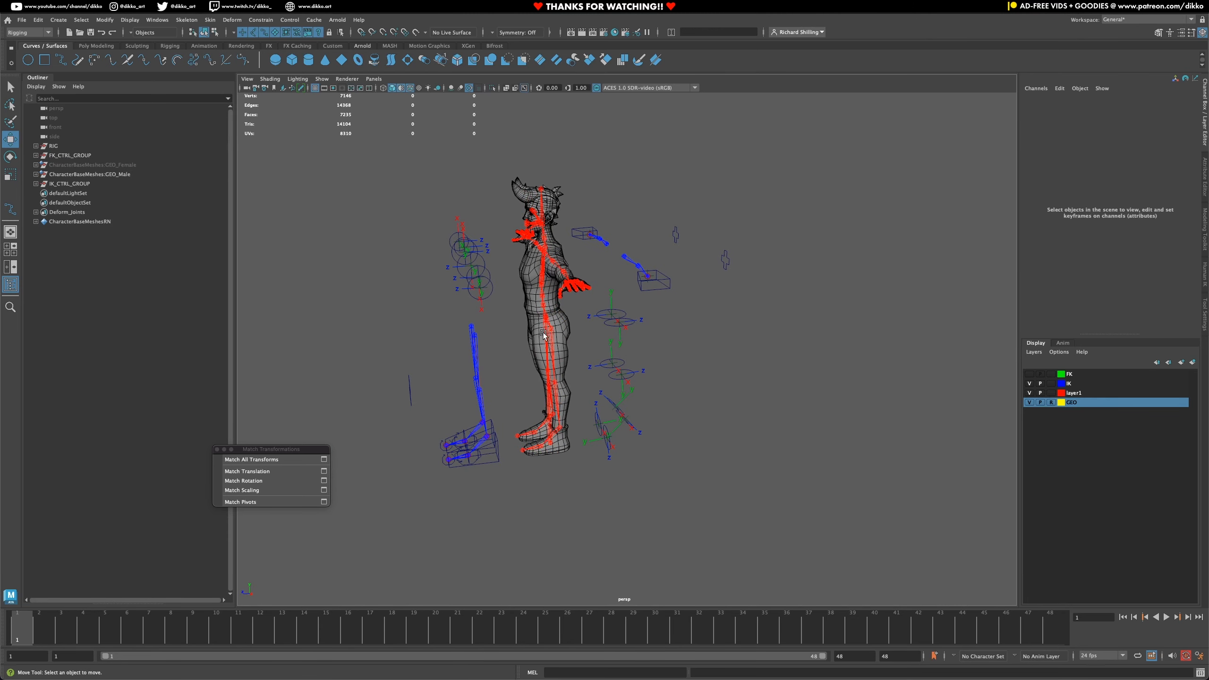
- Expand FK_CTRL_GROUP to inspect its contents and select the CTRL_FK_thigh_R control
click(66, 156)
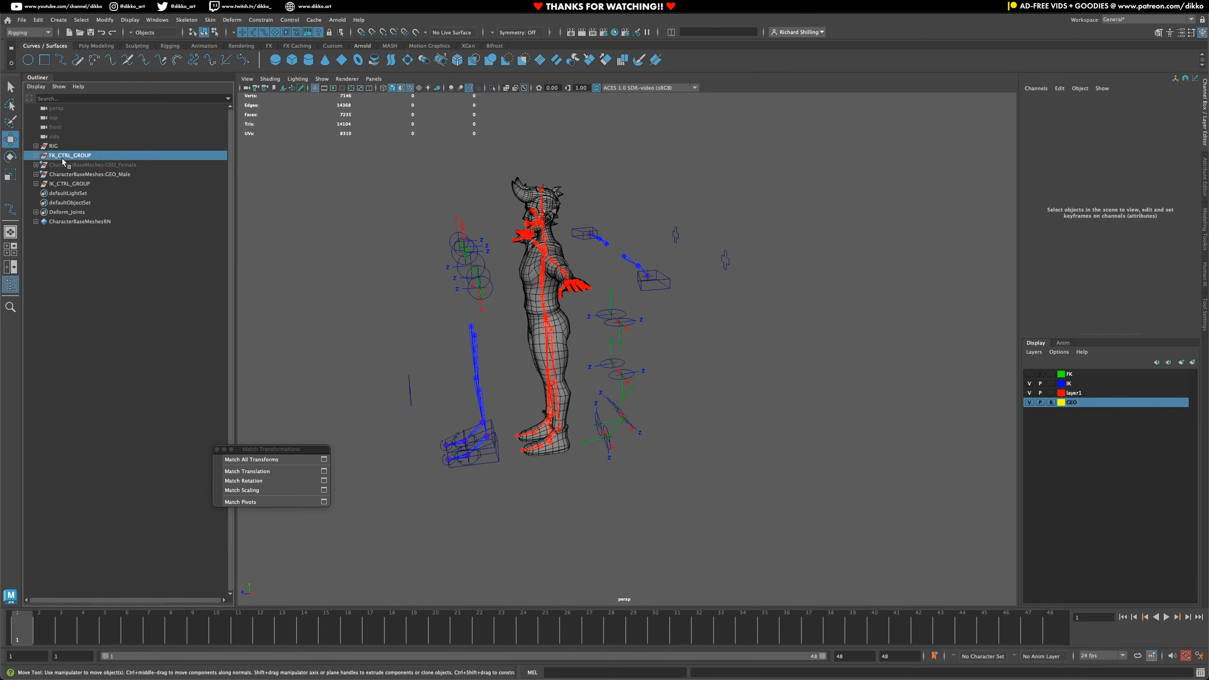
click(36, 156)
scroll(670, 351, up, 5)
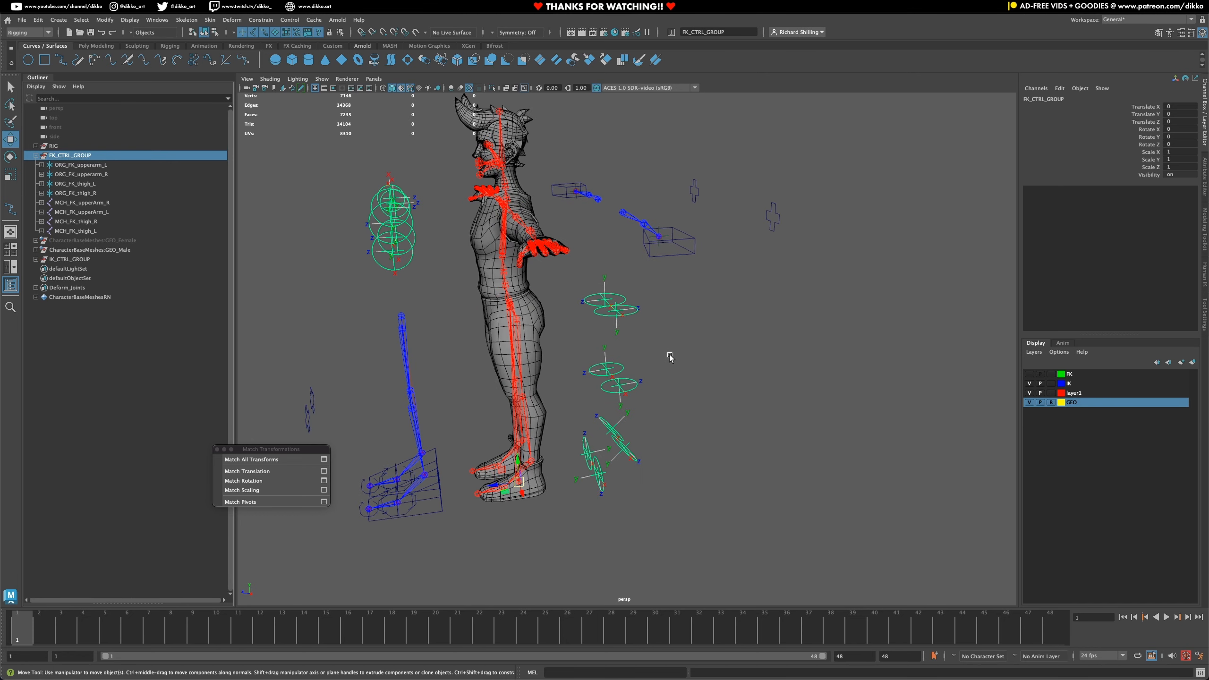
click(568, 281)
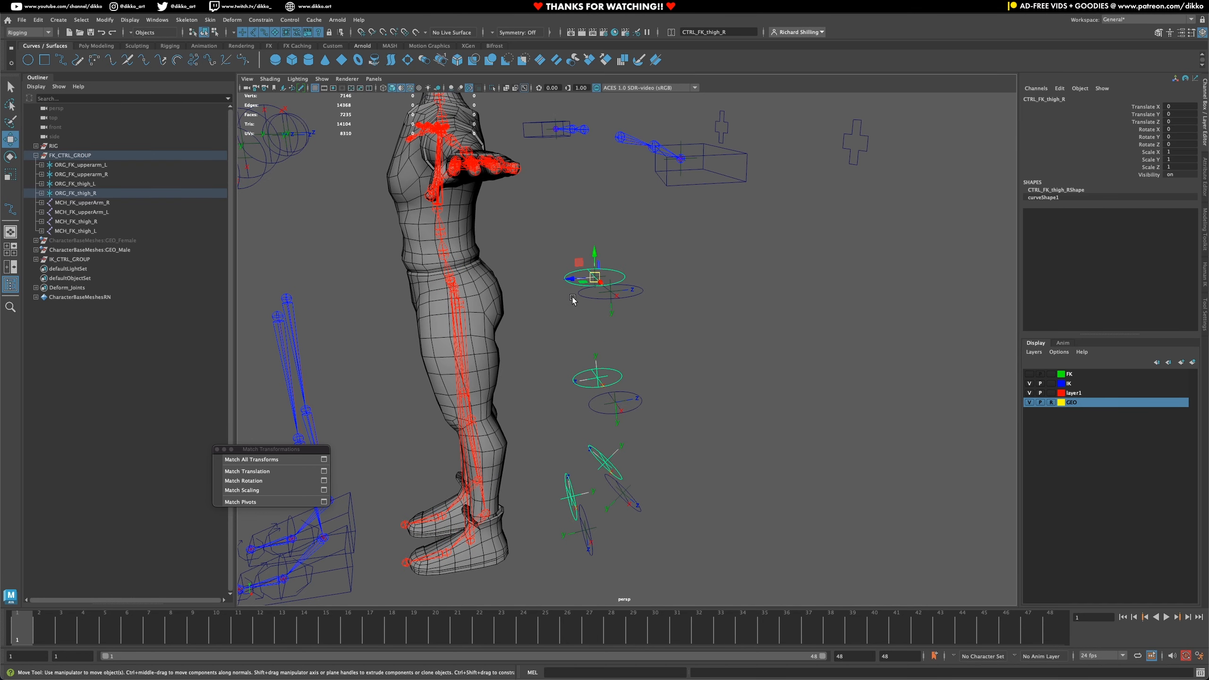